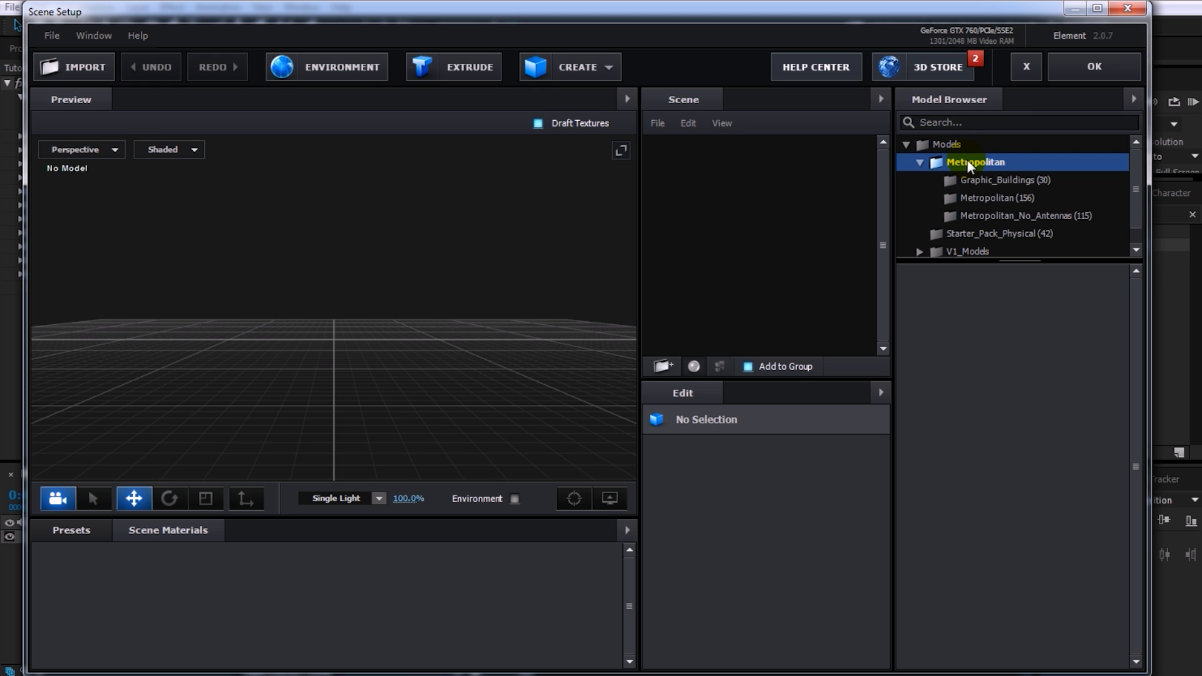
Browse the Graphic_Buildings and Metropolitan model folders and open the Metropolitan_No_Antennas folder.
{"action": "left_click", "coordinate": [999, 179]}
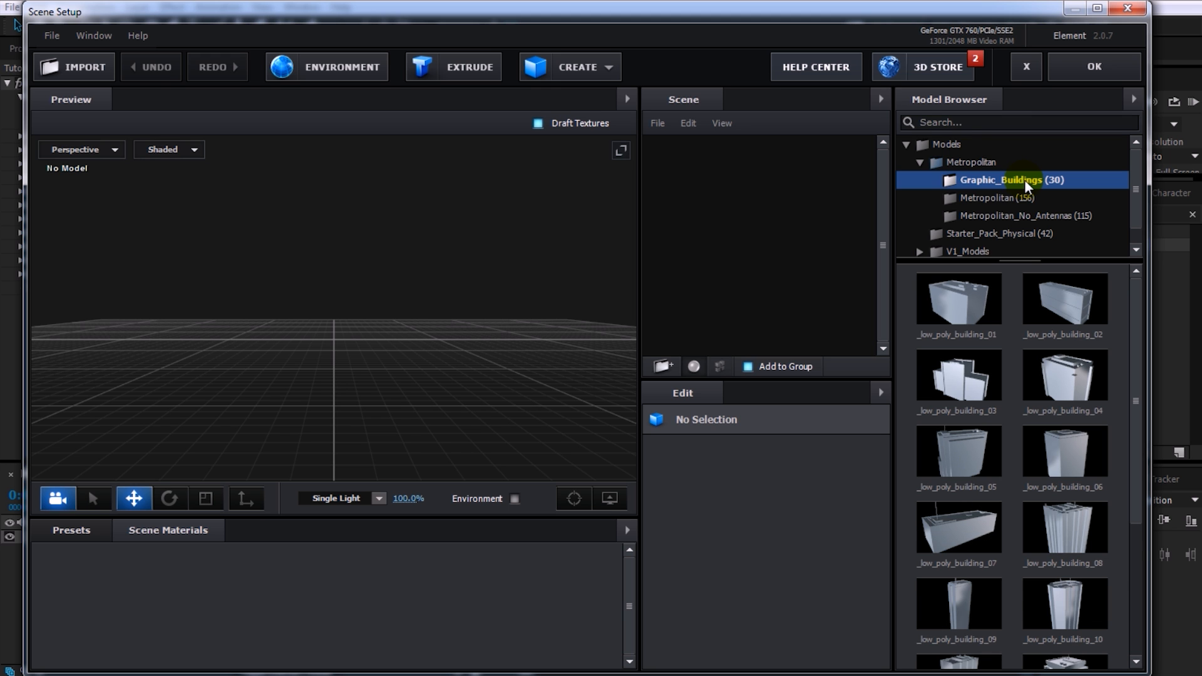
{"action": "left_click", "coordinate": [1012, 204]}
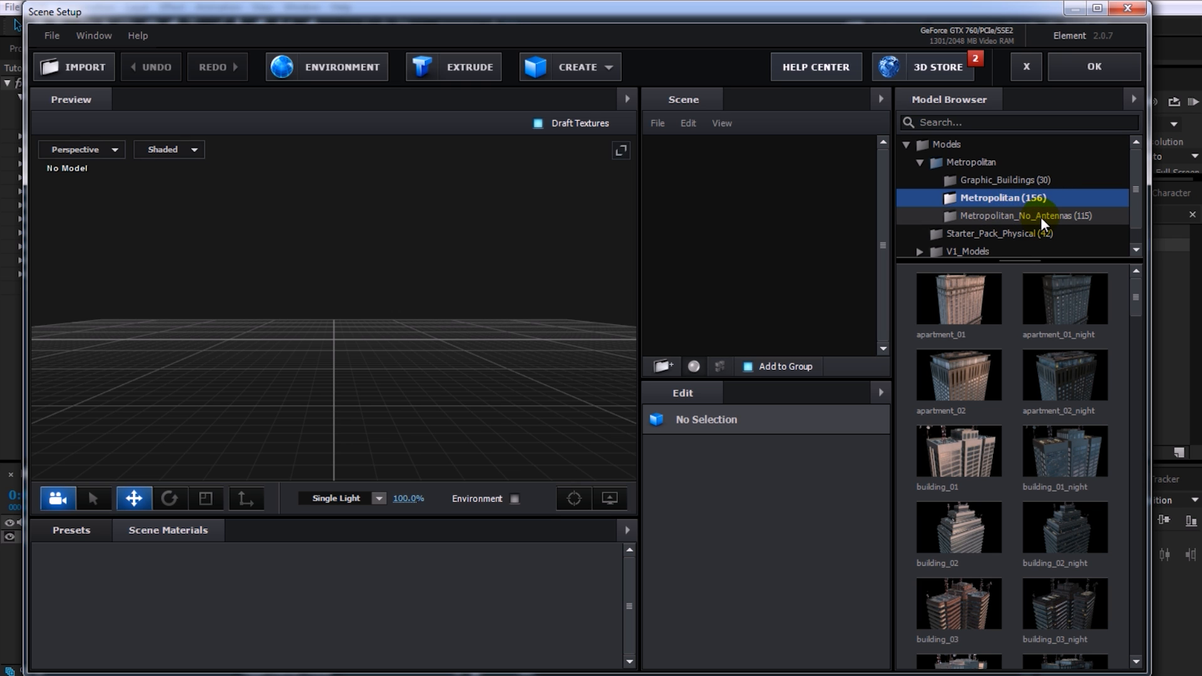
{"action": "left_click", "coordinate": [1041, 216]}
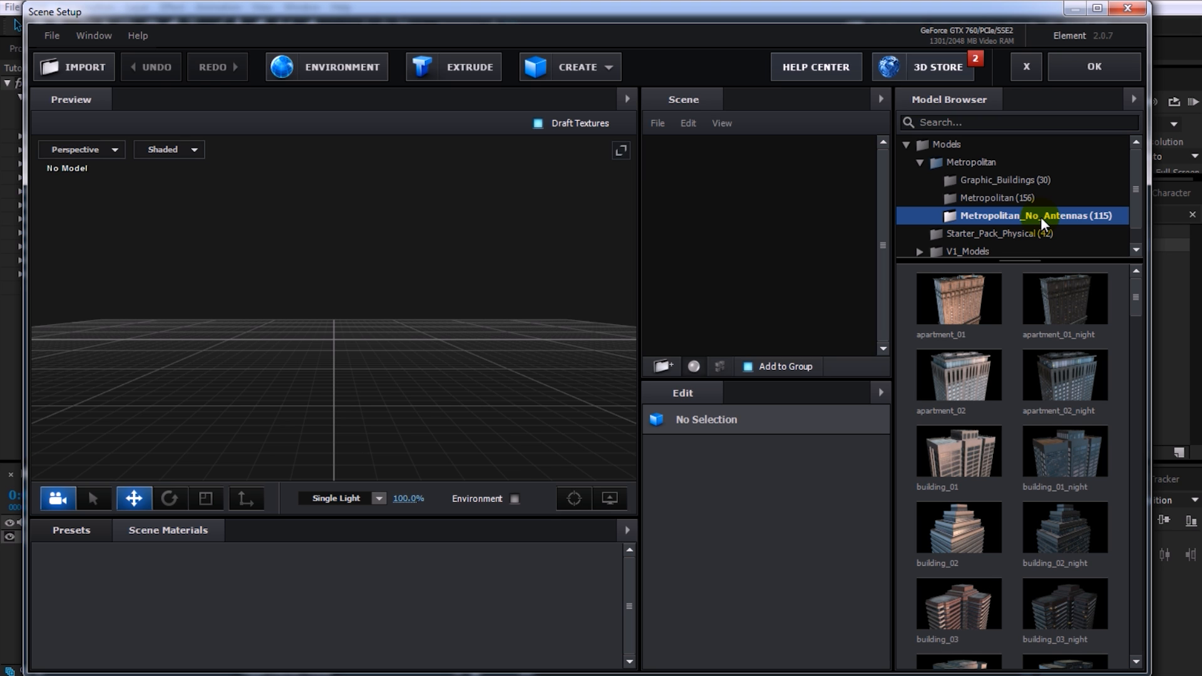
Try the building_08_night model in the scene, view it from another angle, and delete it.
{"action": "left_click_drag", "start_coordinate": [1132, 299], "coordinate": [1140, 348]}
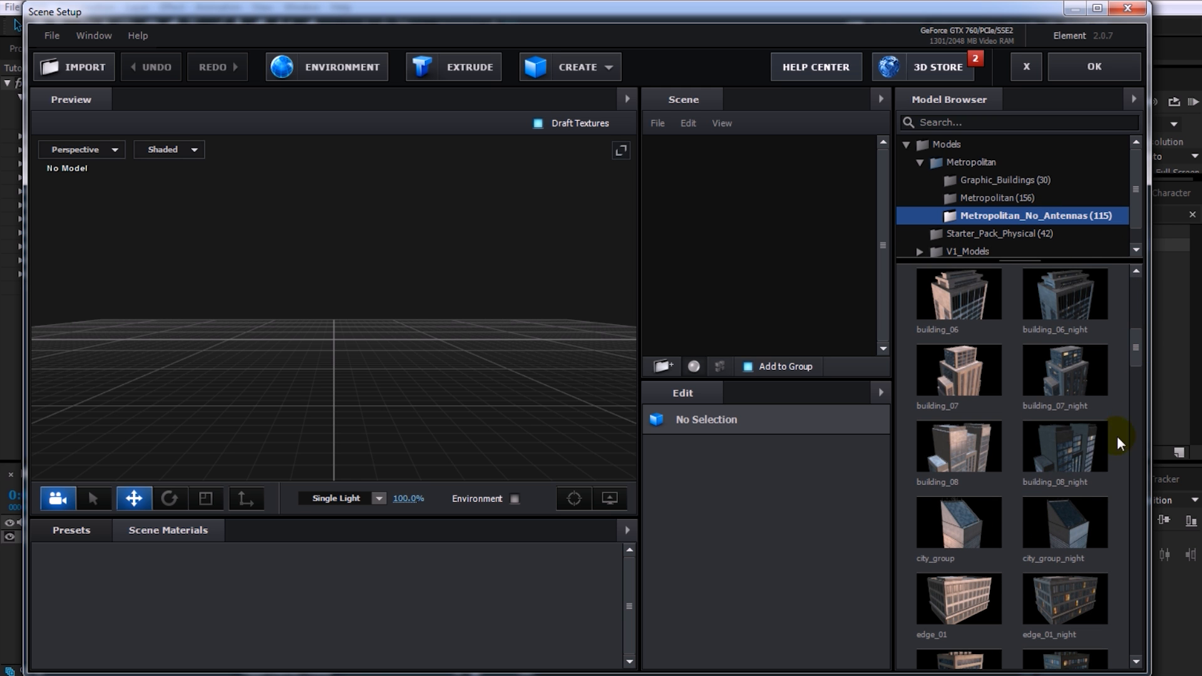
{"action": "left_click", "coordinate": [1102, 446]}
{"action": "left_click_drag", "start_coordinate": [411, 329], "coordinate": [297, 291]}
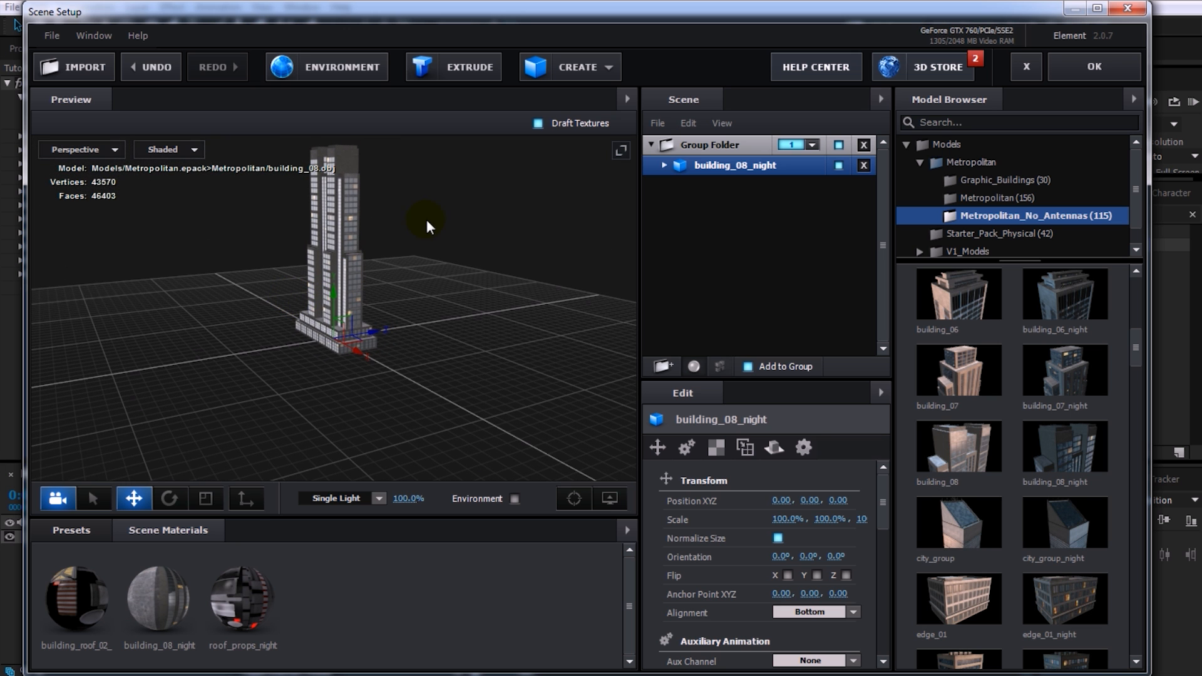
{"action": "left_click", "coordinate": [863, 165]}
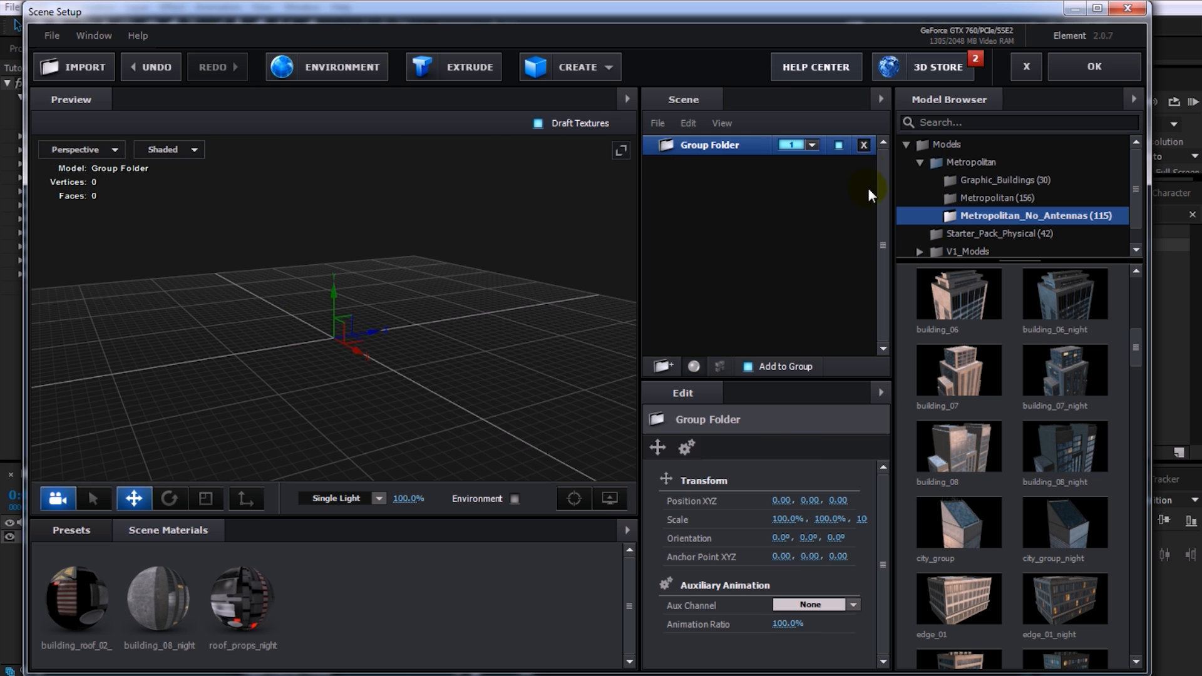
Add the street_layout_01_night model from Metropolitan_No_Antennas to the scene.
{"action": "left_click_drag", "start_coordinate": [1136, 341], "coordinate": [1138, 581]}
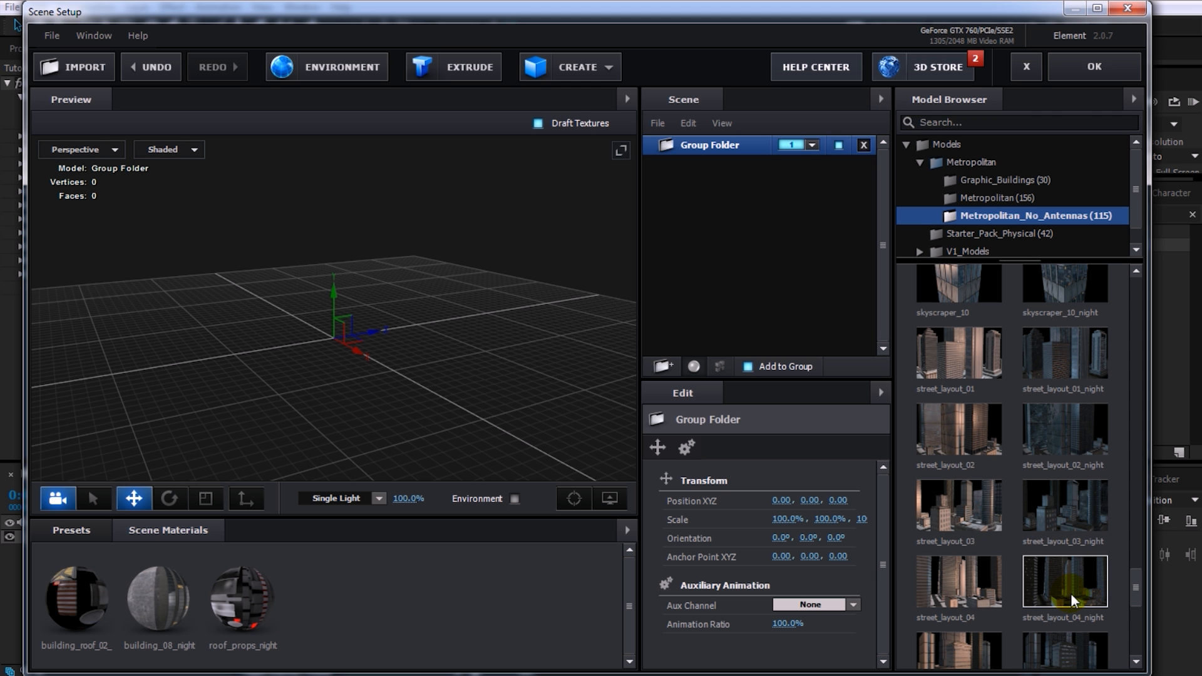
{"action": "left_click", "coordinate": [1075, 372]}
{"action": "left_click_drag", "start_coordinate": [281, 335], "coordinate": [453, 396]}
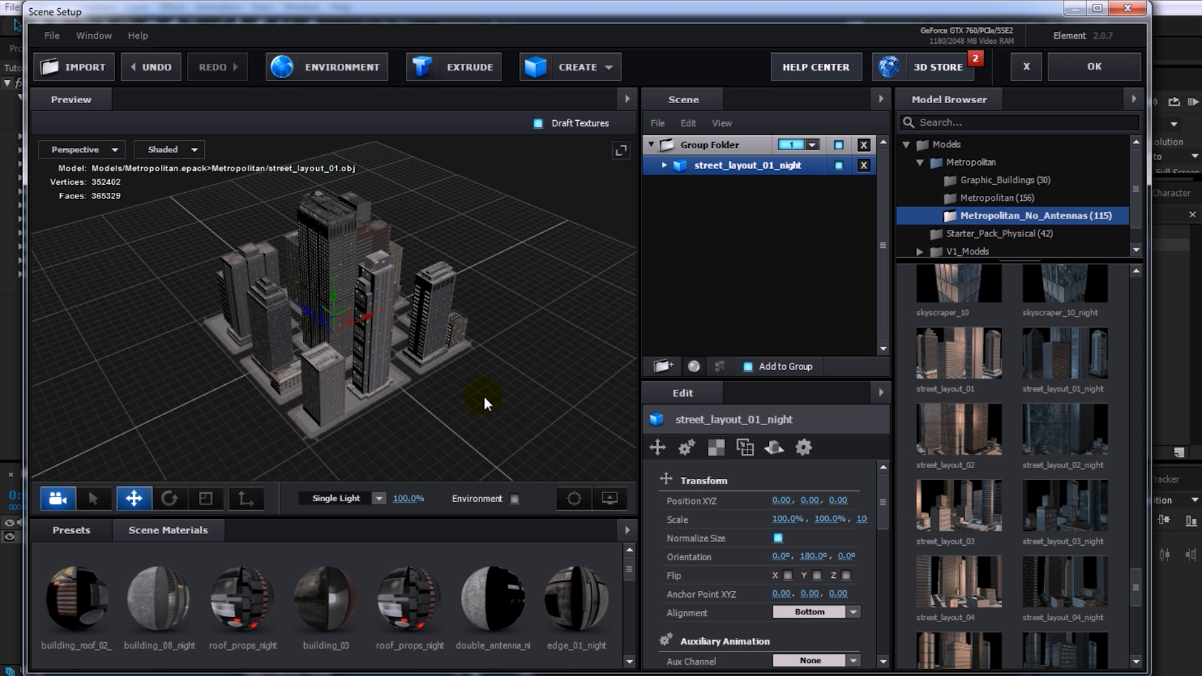
Try street_layout_02_night with street_layout_01_night hidden, delete street_layout_02_night and show street_layout_01_night again.
{"action": "double_click", "coordinate": [1061, 433]}
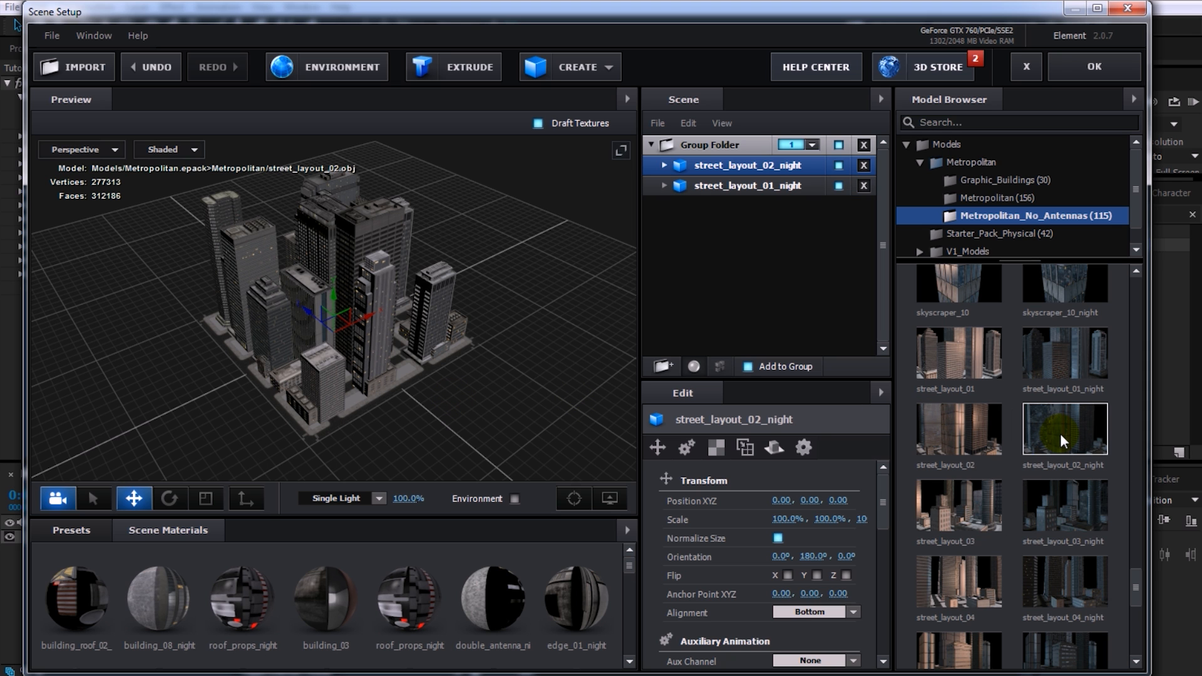
{"action": "left_click", "coordinate": [843, 183]}
{"action": "left_click", "coordinate": [839, 184]}
{"action": "left_click_drag", "start_coordinate": [359, 393], "coordinate": [362, 348]}
{"action": "left_click", "coordinate": [344, 351]}
{"action": "left_click", "coordinate": [348, 297]}
{"action": "left_click_drag", "start_coordinate": [351, 281], "coordinate": [378, 302]}
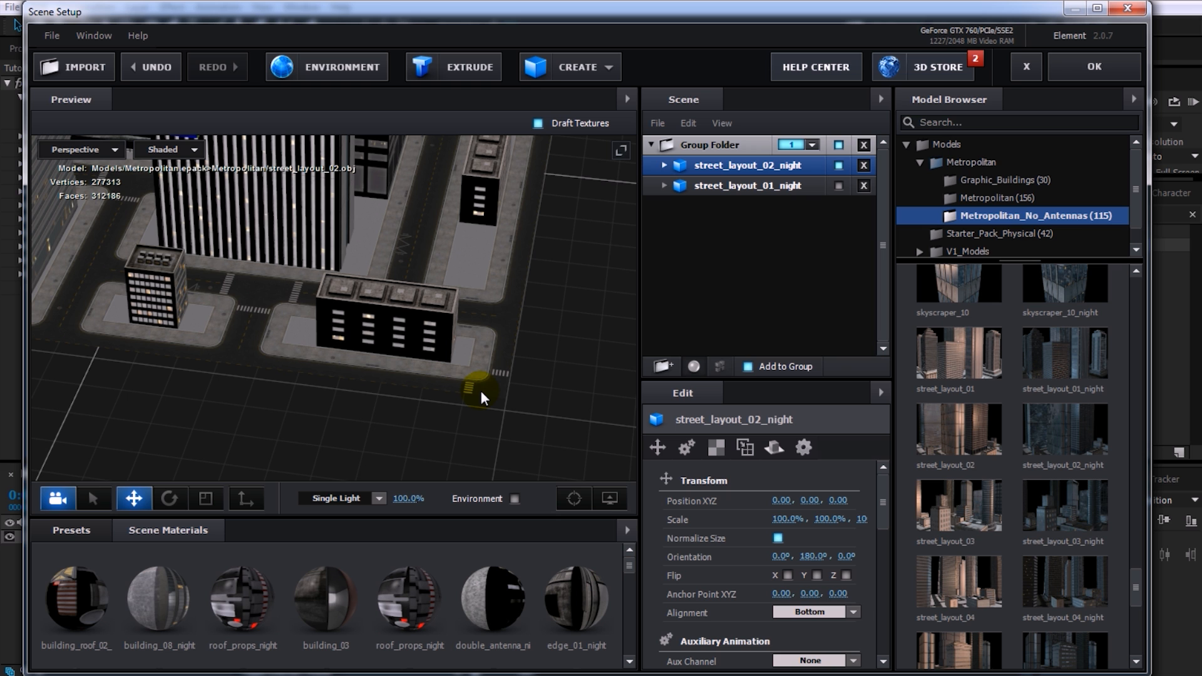
{"action": "left_click", "coordinate": [863, 165]}
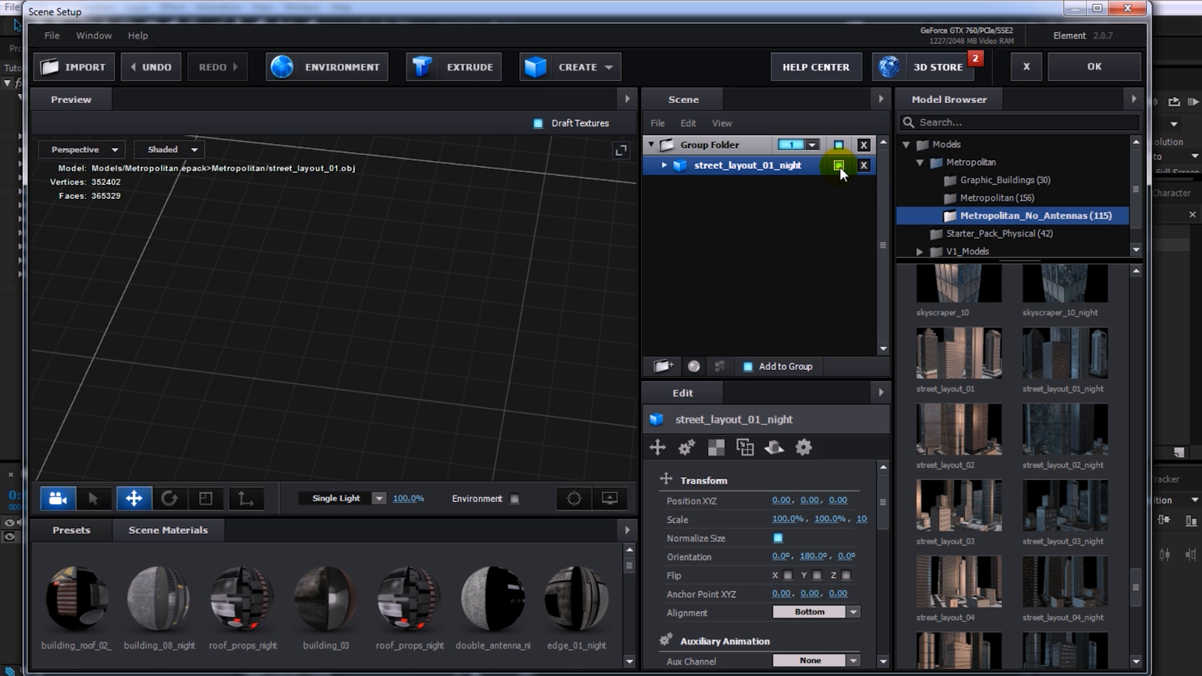
{"action": "left_click", "coordinate": [839, 165]}
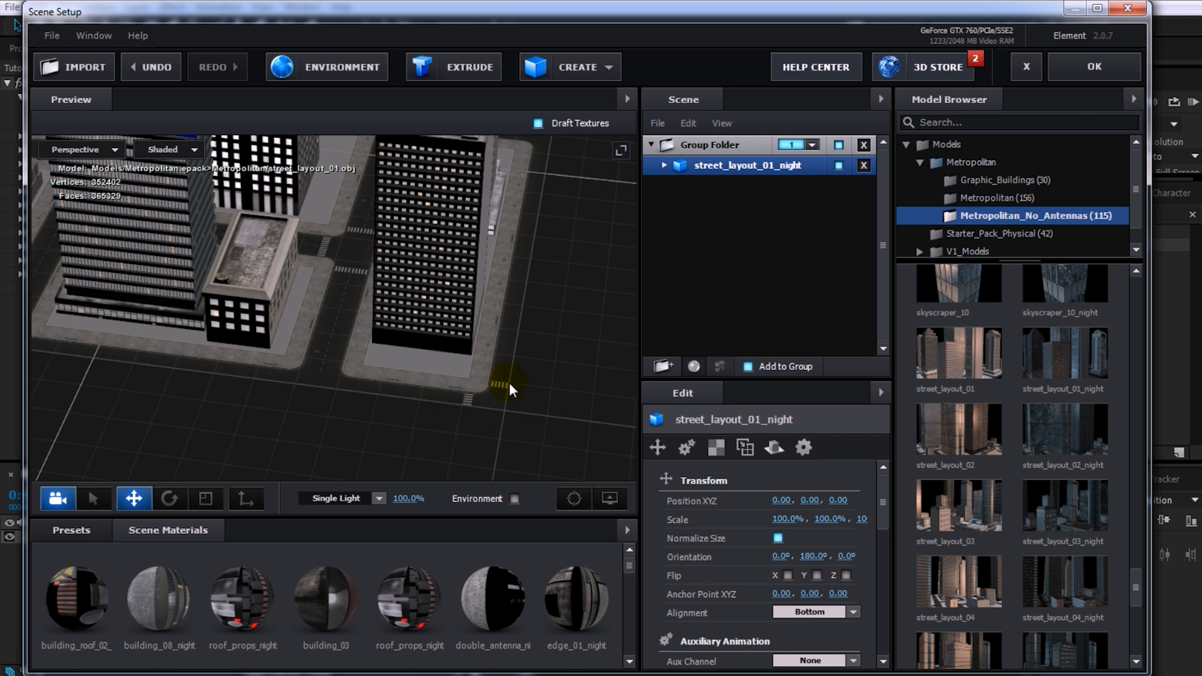
Add the street_layout_03_night, street_layout_04_night, street_layout_05_night and street_layout_06_night models to the scene.
{"action": "scroll", "coordinate": [500, 411], "scroll_direction": "down", "scroll_amount": 1}
{"action": "left_click_drag", "start_coordinate": [501, 411], "coordinate": [353, 318]}
{"action": "scroll", "coordinate": [334, 259], "scroll_direction": "down", "scroll_amount": 4}
{"action": "left_click_drag", "start_coordinate": [333, 257], "coordinate": [386, 318]}
{"action": "left_click", "coordinate": [1069, 489]}
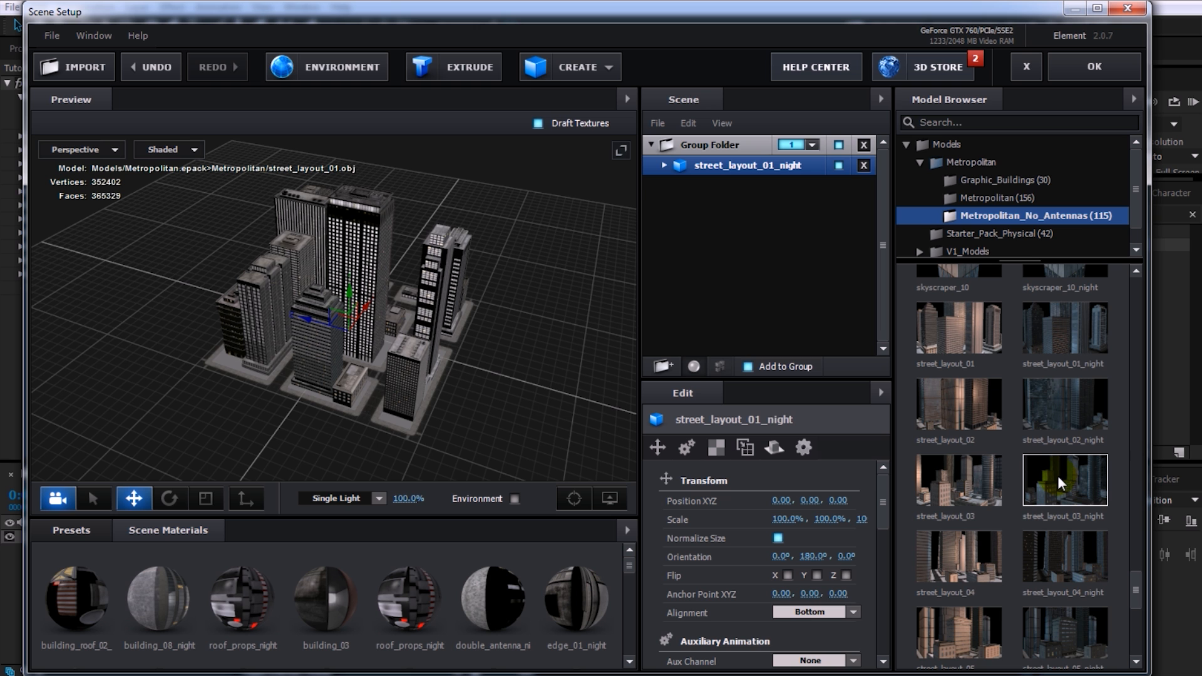
{"action": "left_click", "coordinate": [1064, 557]}
{"action": "scroll", "coordinate": [1062, 557], "scroll_direction": "down", "scroll_amount": 3}
{"action": "left_click", "coordinate": [1072, 456]}
{"action": "left_click", "coordinate": [1067, 542]}
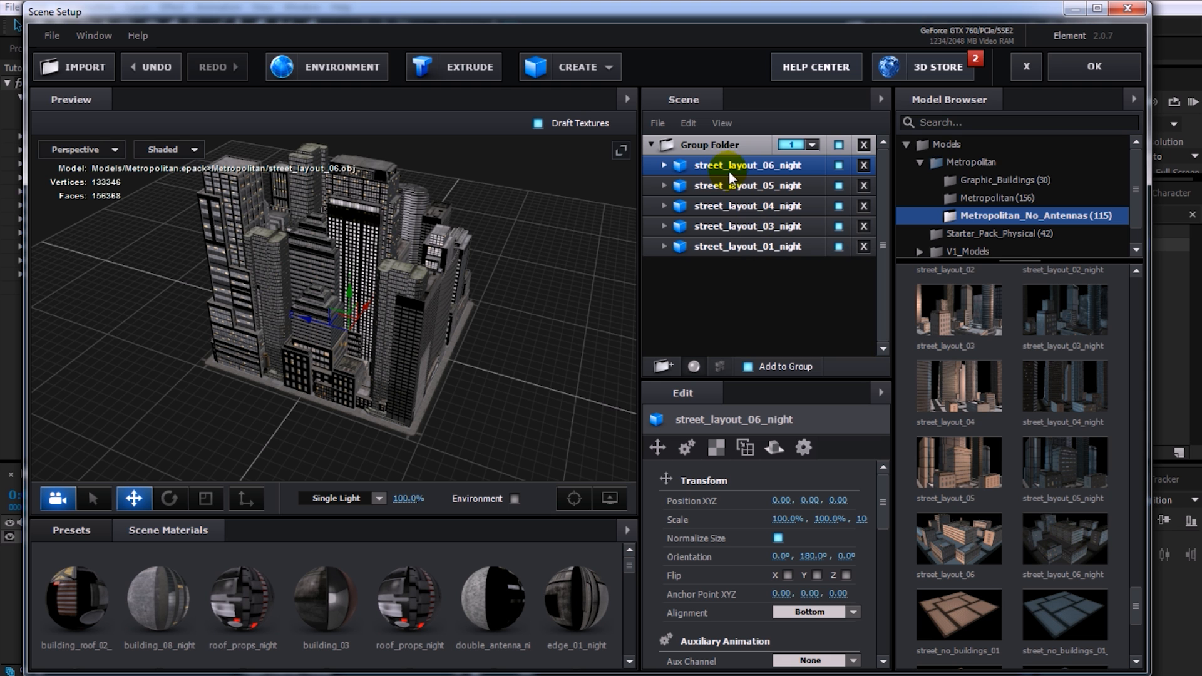
Move all five street layouts out of the group folder and delete the empty folder.
{"action": "left_click", "coordinate": [744, 246], "text": "shift"}
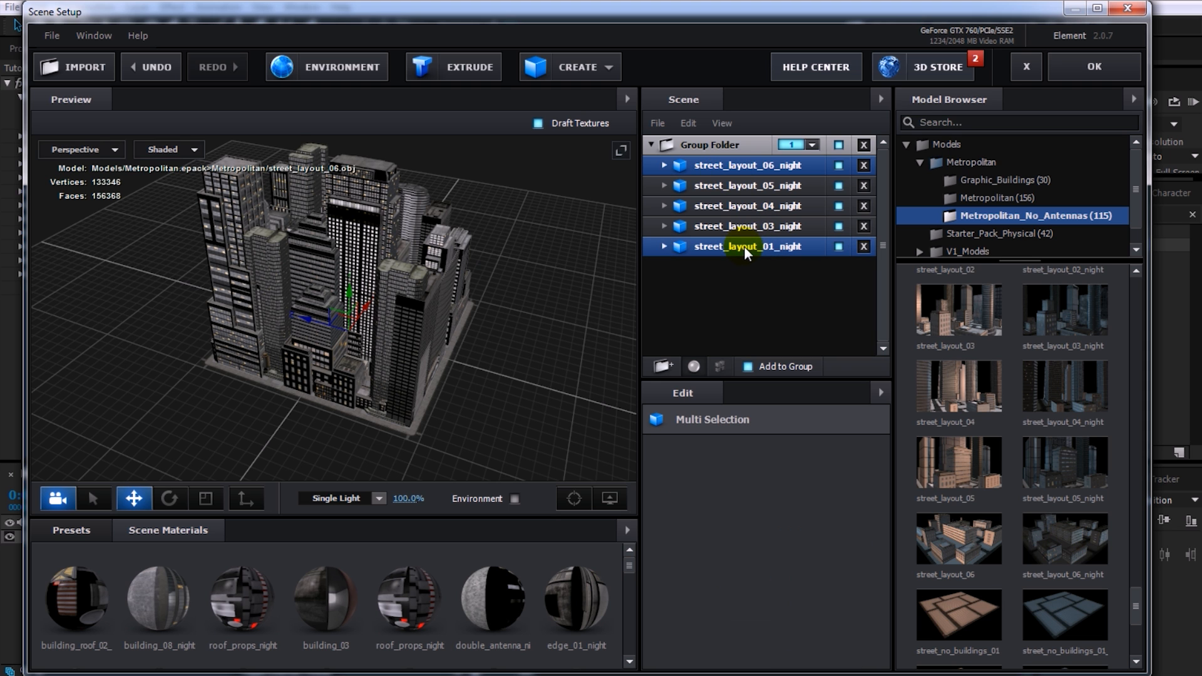
{"action": "left_click", "coordinate": [760, 168]}
{"action": "left_click", "coordinate": [776, 246], "text": "shift"}
{"action": "left_click", "coordinate": [776, 183]}
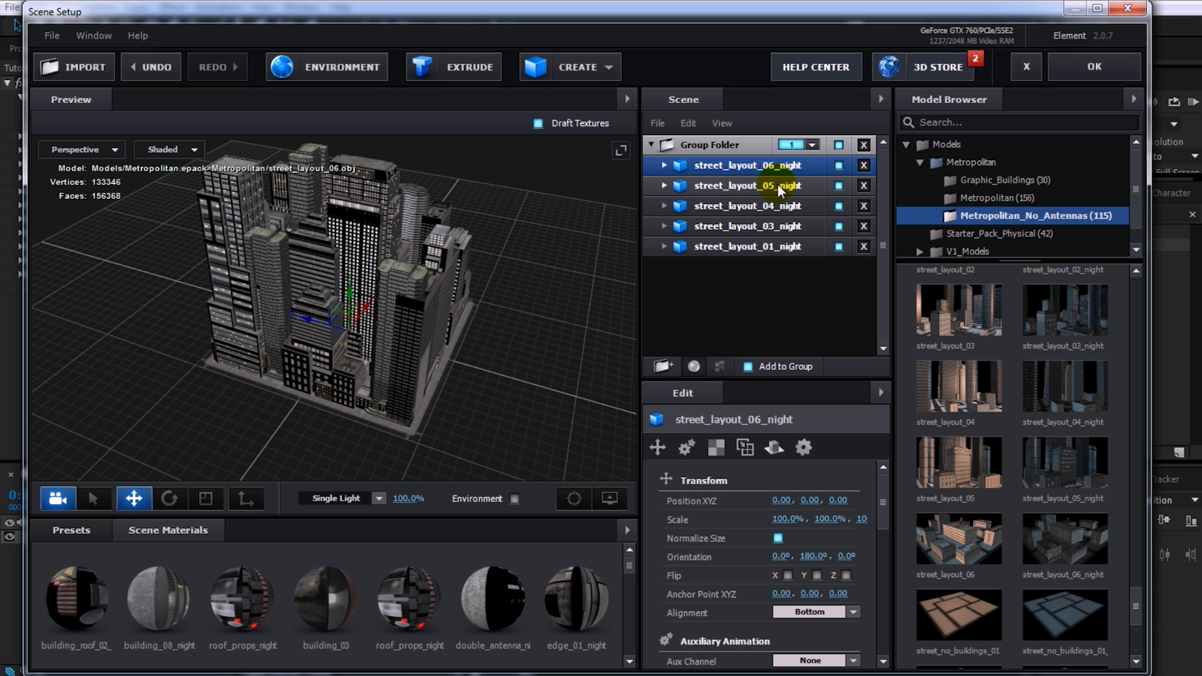
{"action": "left_click_drag", "start_coordinate": [776, 182], "coordinate": [757, 288]}
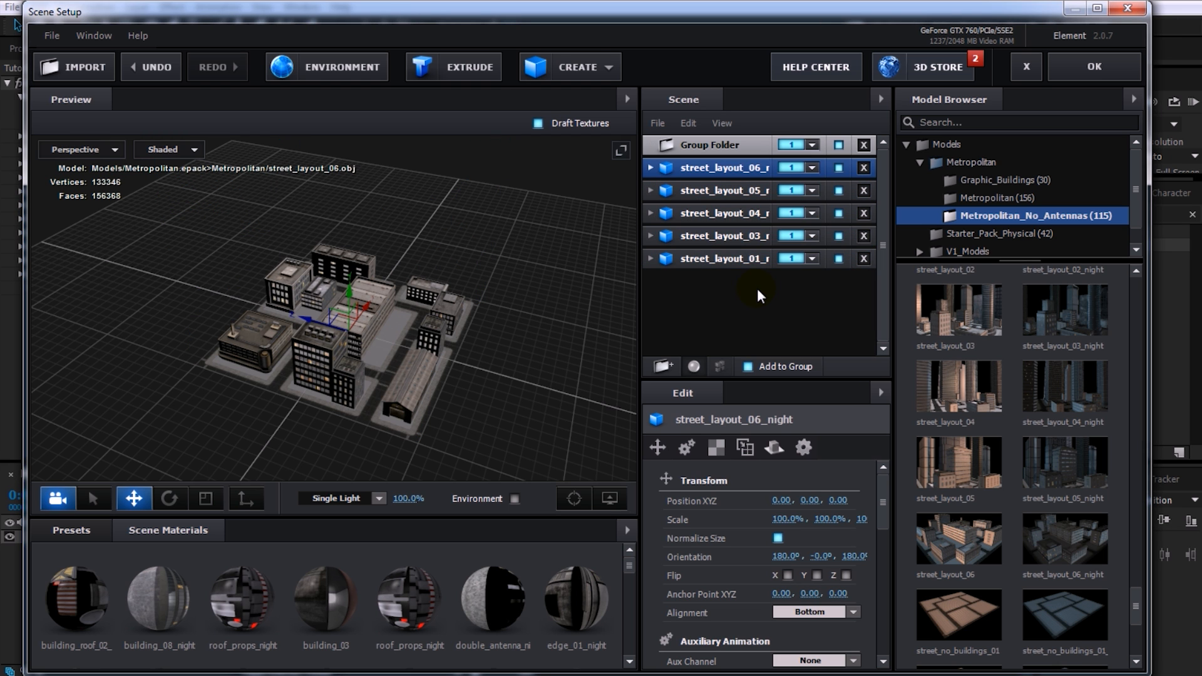
{"action": "left_click", "coordinate": [776, 146]}
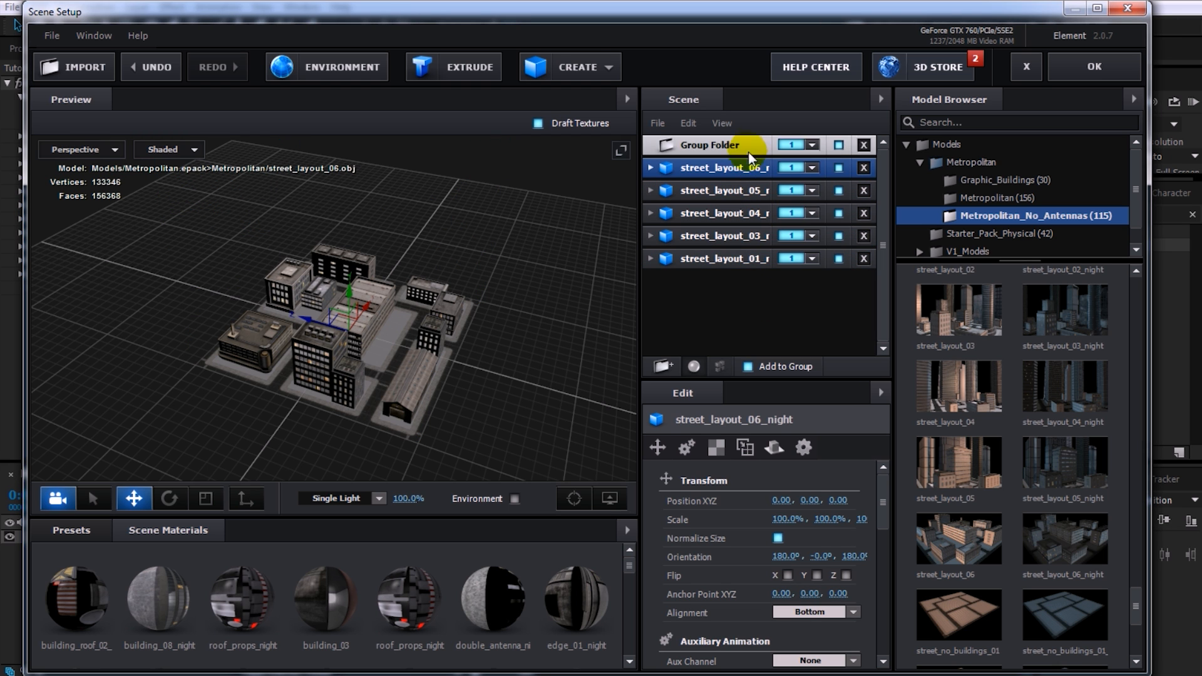
{"action": "left_click", "coordinate": [863, 145]}
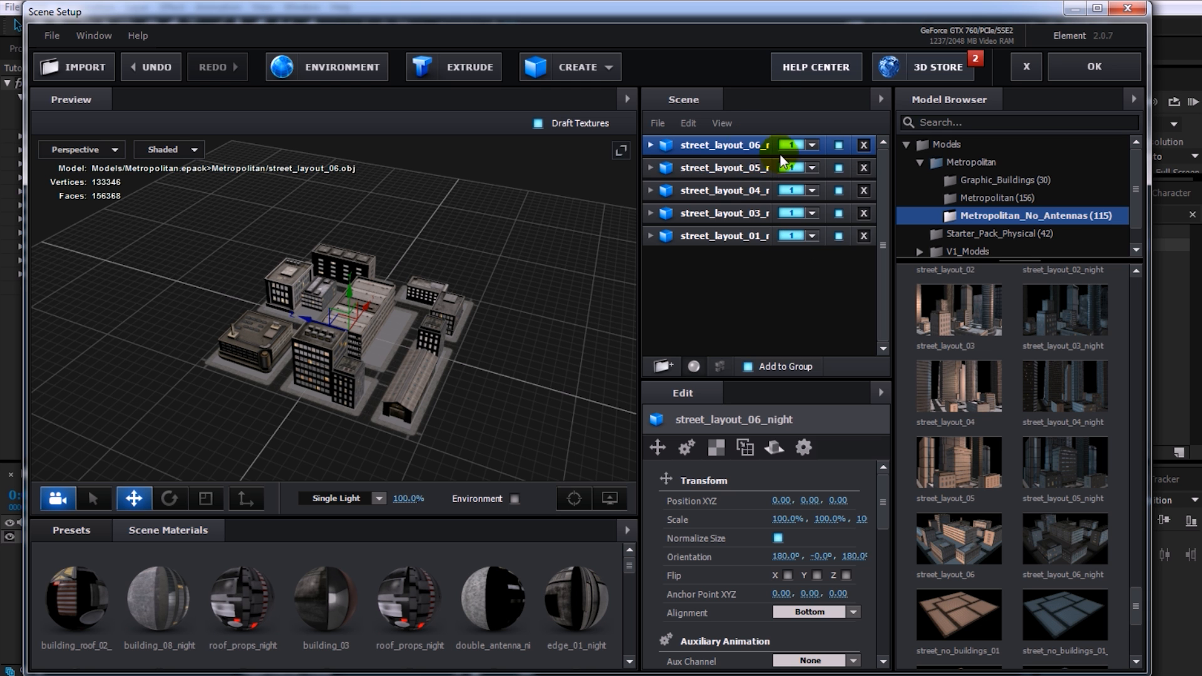
Preview the ungrouped street layouts one by one and accept the scene setup.
{"action": "left_click", "coordinate": [737, 168]}
{"action": "left_click", "coordinate": [731, 190]}
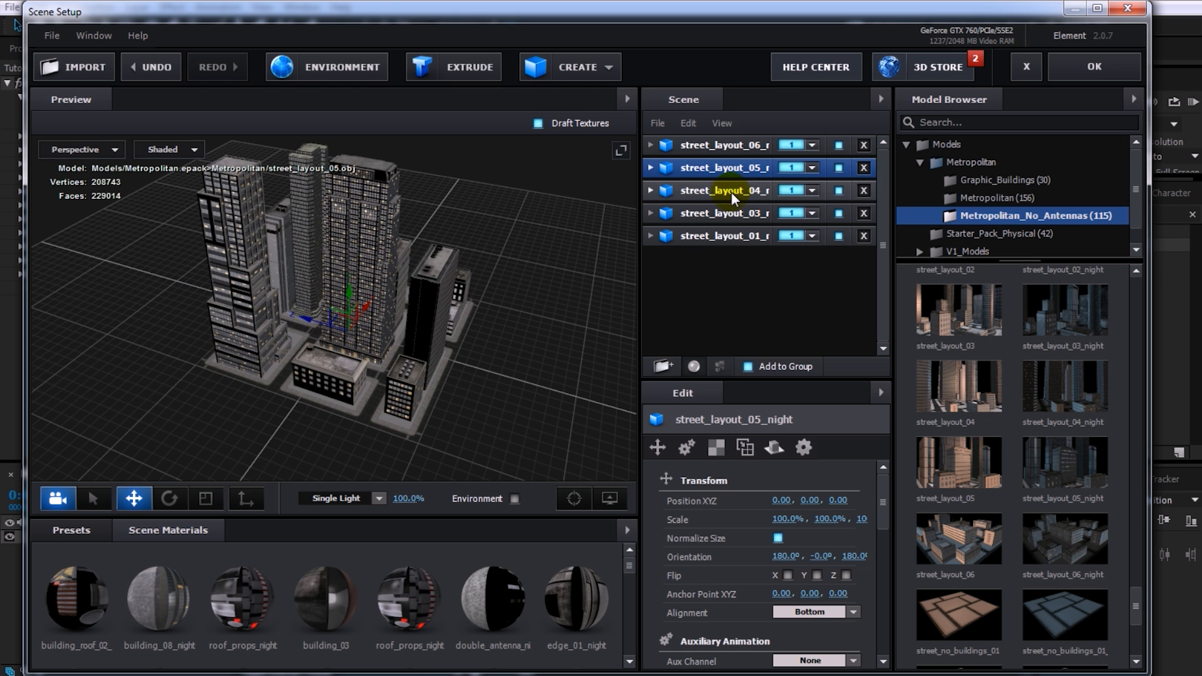
{"action": "left_click", "coordinate": [735, 214]}
{"action": "left_click", "coordinate": [735, 237]}
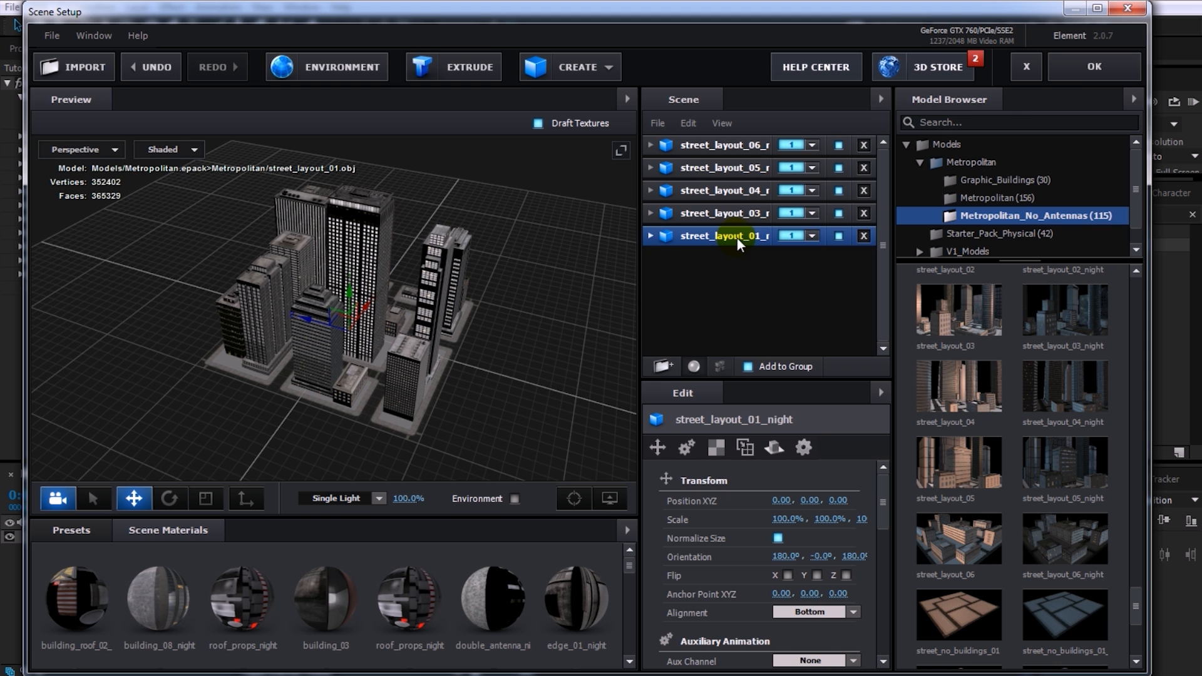
{"action": "left_click", "coordinate": [1079, 70]}
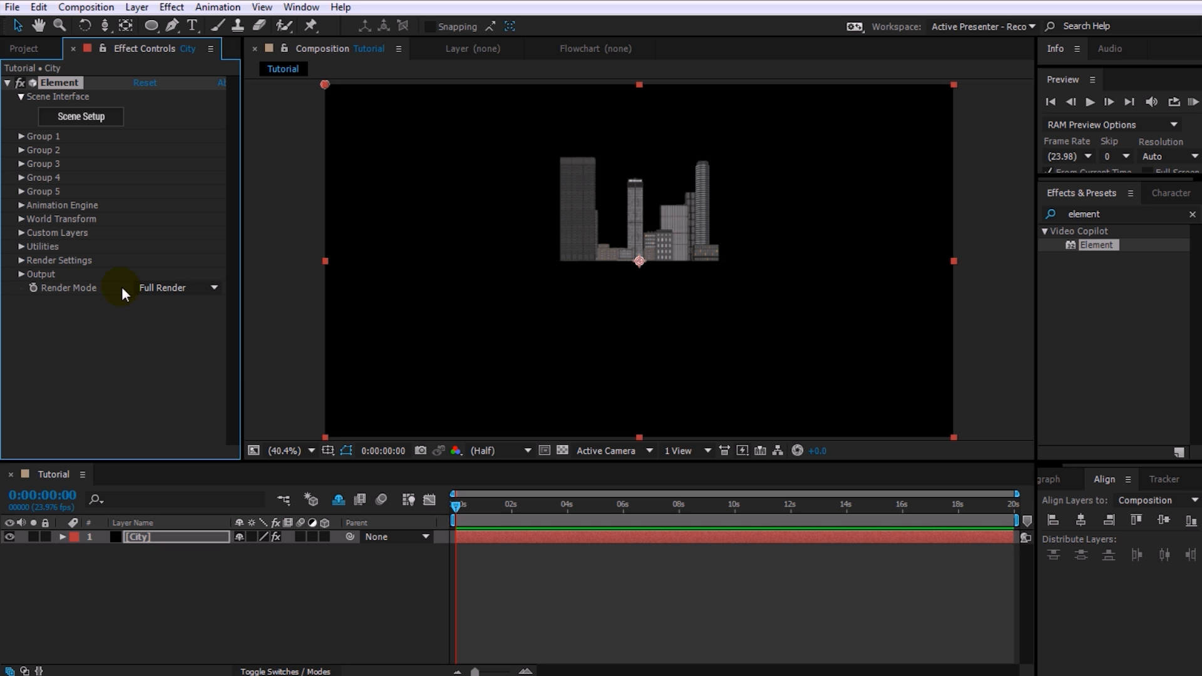
Set the Element effect's render mode to Draft.
{"action": "left_click", "coordinate": [189, 288]}
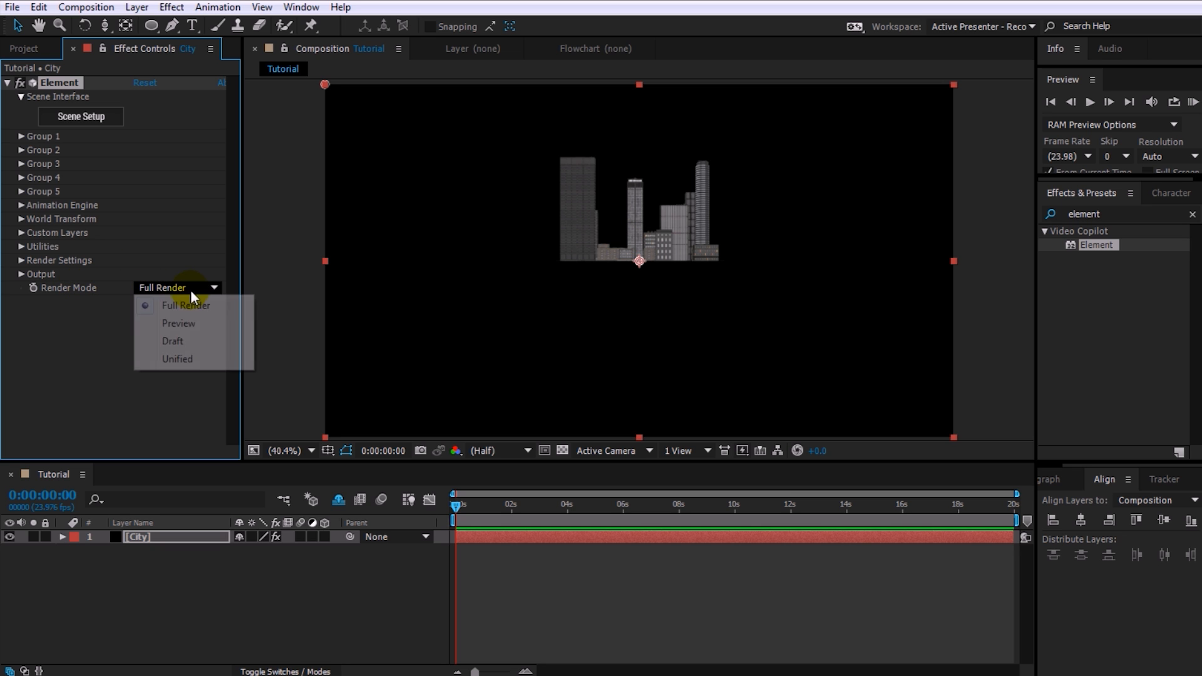
{"action": "left_click", "coordinate": [181, 342]}
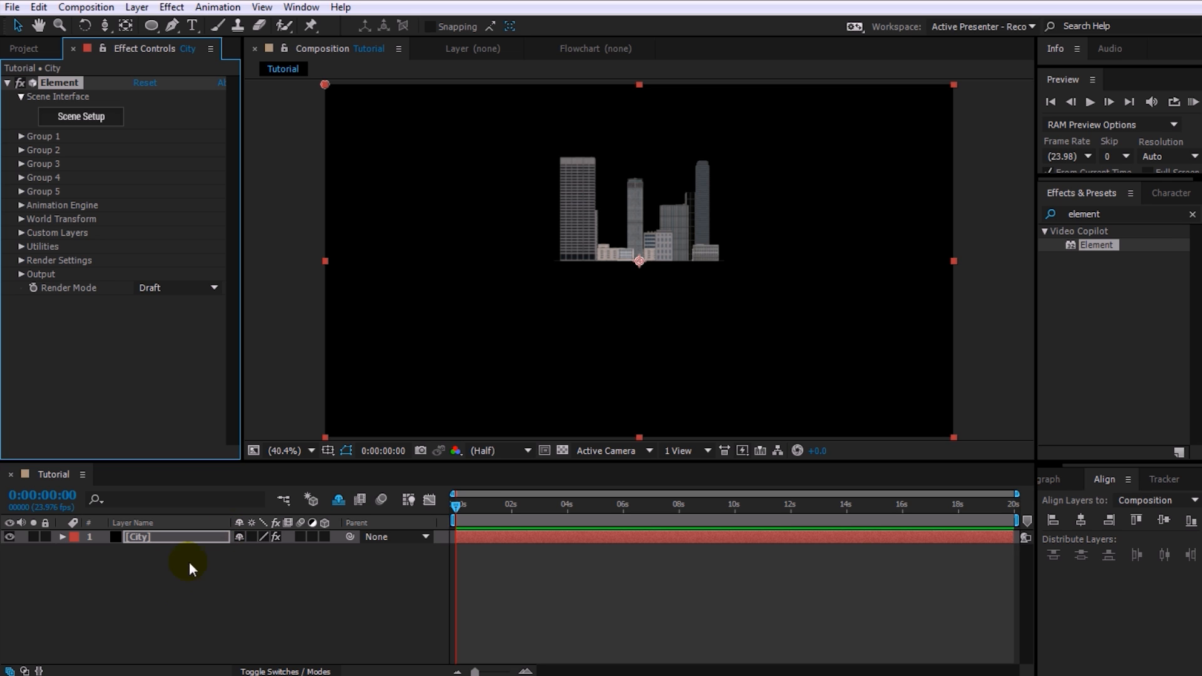
Create a One-Node Camera with the 50mm preset and name it Camera.
{"action": "right_click", "coordinate": [171, 566]}
{"action": "mouse_move", "coordinate": [207, 576]}
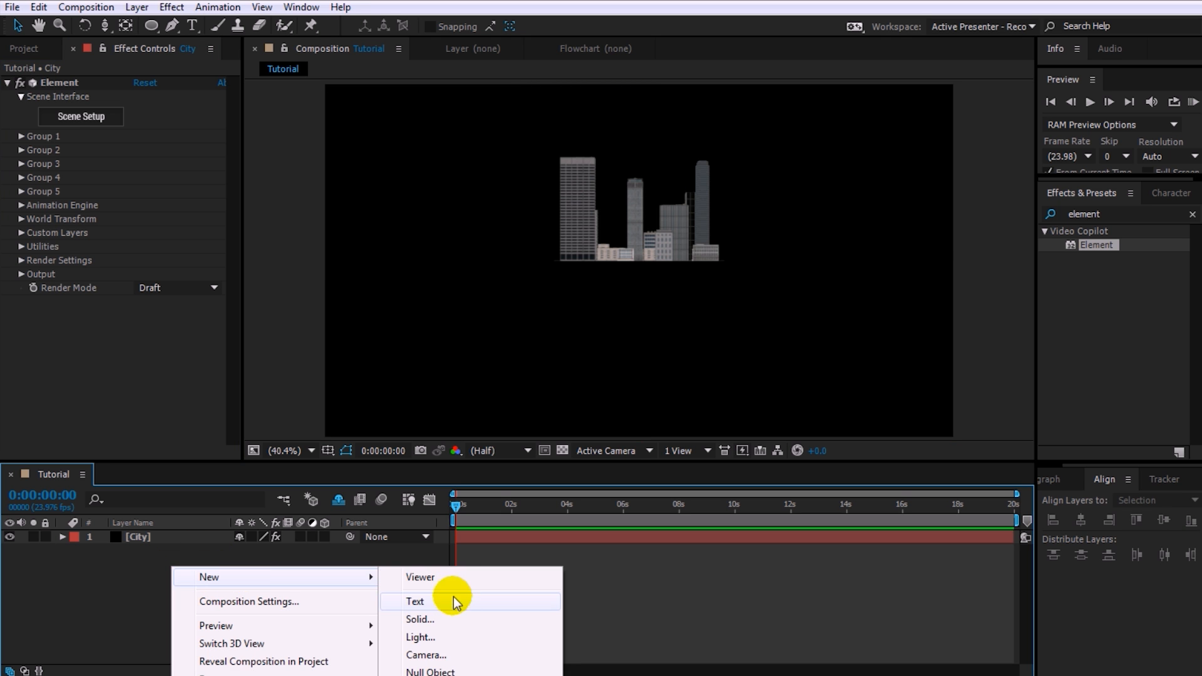
{"action": "left_click", "coordinate": [429, 654]}
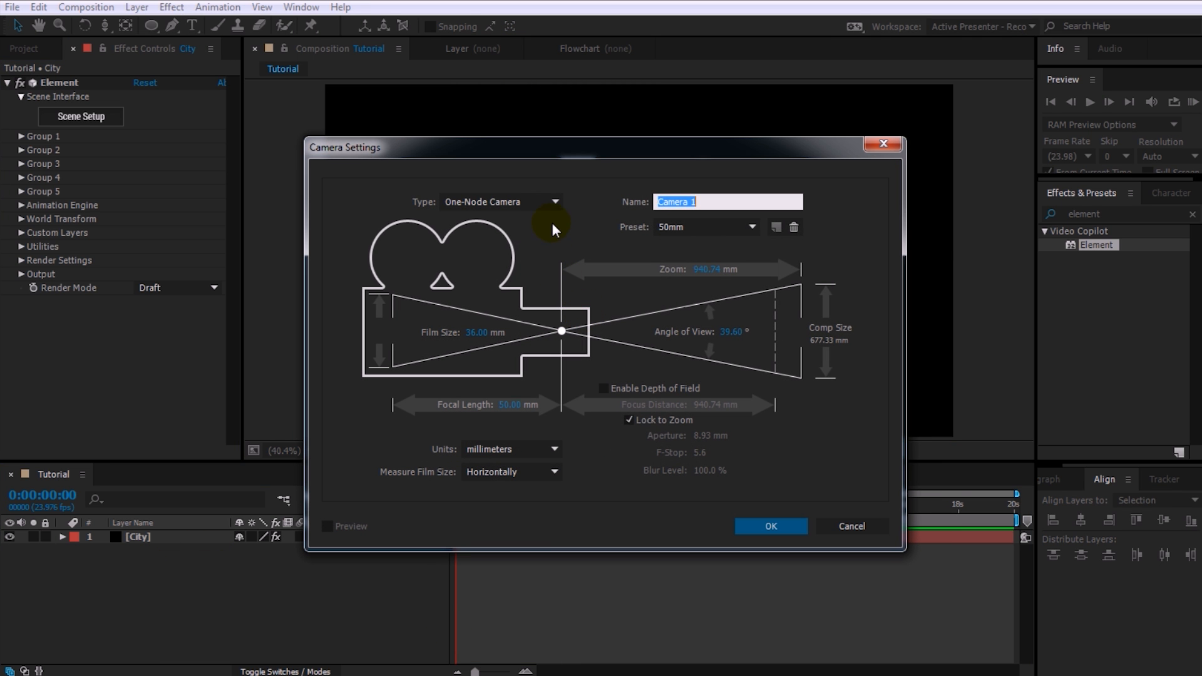
{"action": "left_click", "coordinate": [553, 201]}
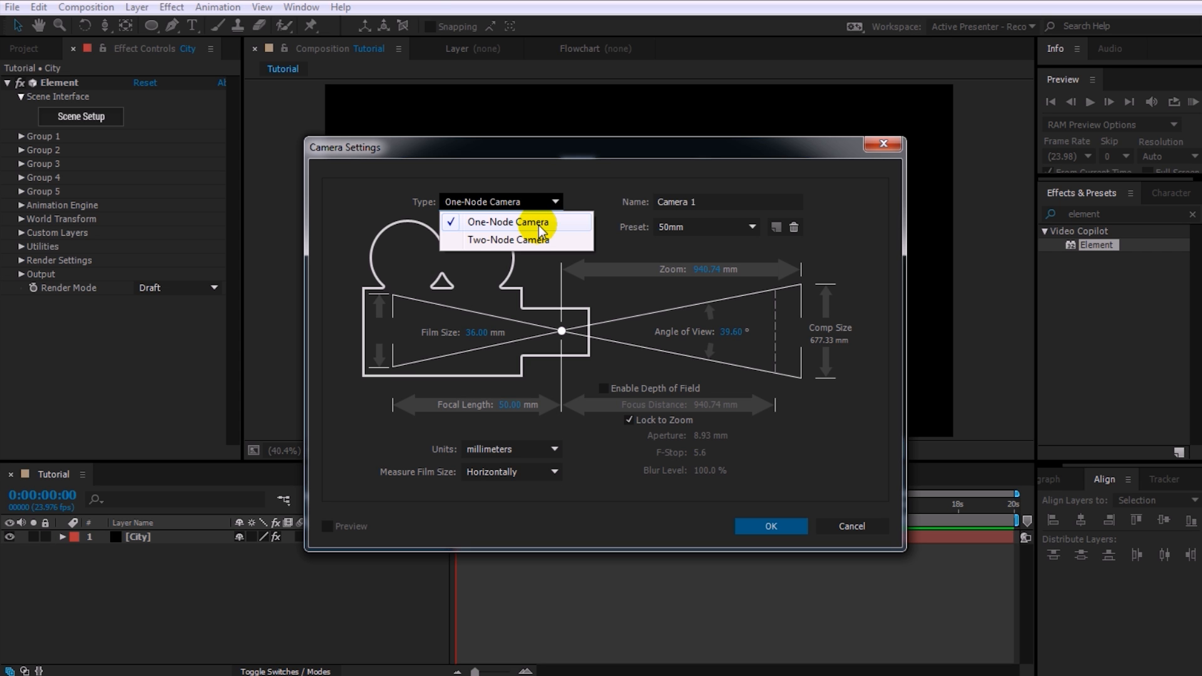
{"action": "left_click", "coordinate": [539, 225]}
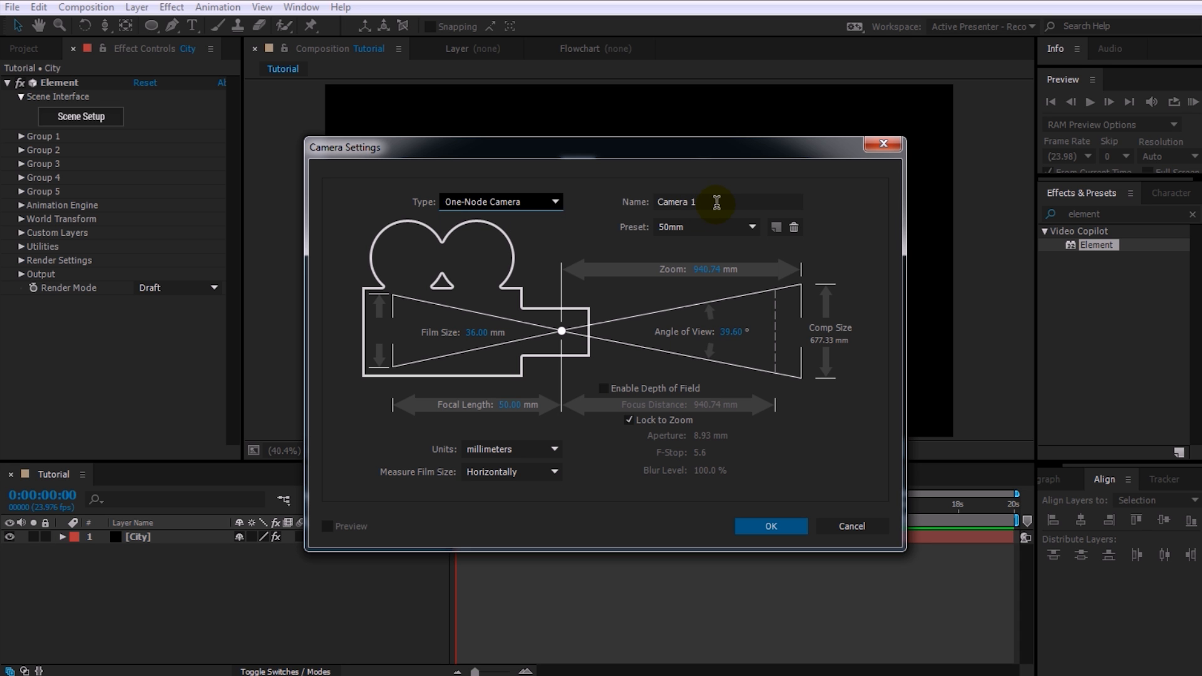
{"action": "left_click", "coordinate": [723, 204]}
{"action": "key", "text": "BackSpace"}
{"action": "key", "text": "BackSpace"}
{"action": "key", "text": "Return"}
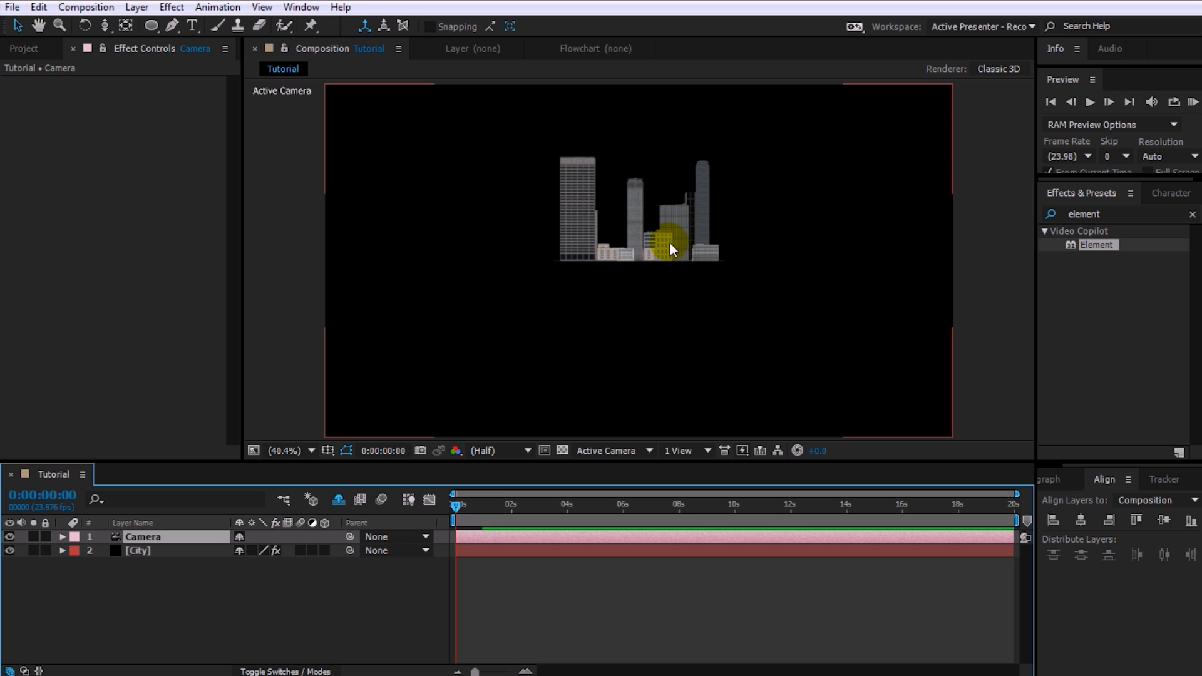
Reposition the camera above the city so that it looks down on the whole street layout.
{"action": "key", "text": "c"}
{"action": "key", "text": "c"}
{"action": "left_click_drag", "start_coordinate": [665, 183], "coordinate": [644, 644]}
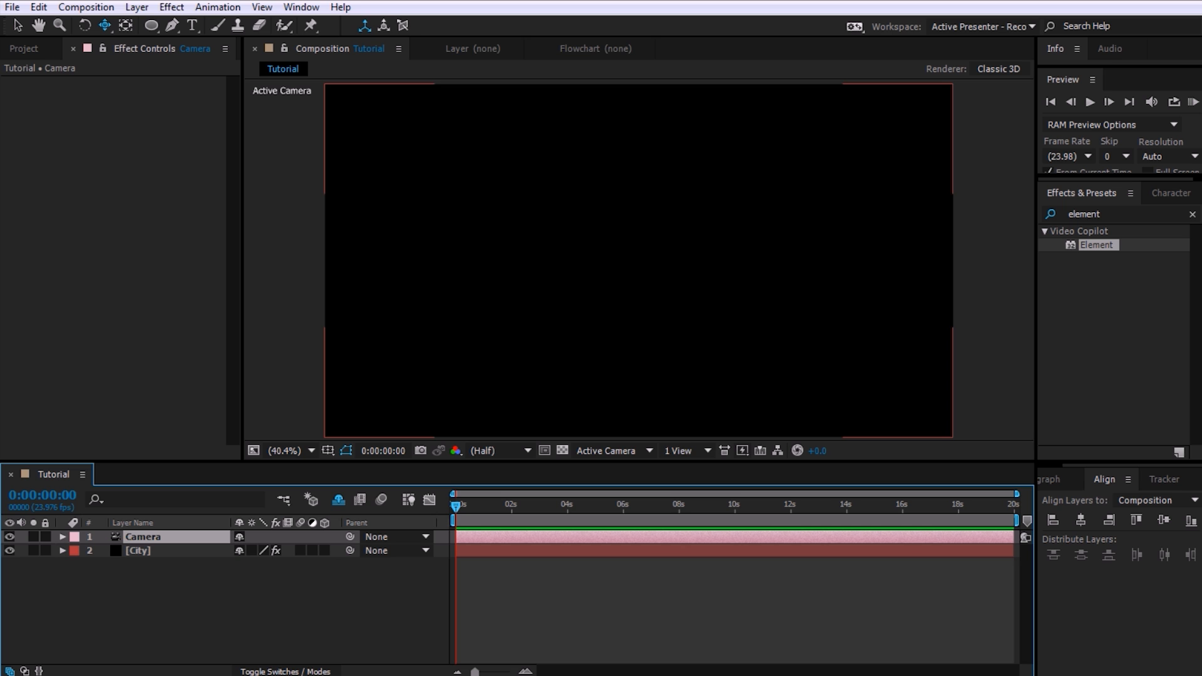
{"action": "left_click", "coordinate": [657, 260]}
{"action": "key", "text": "c"}
{"action": "left_click_drag", "start_coordinate": [650, 404], "coordinate": [660, 289]}
{"action": "key", "text": "c"}
{"action": "key", "text": "c"}
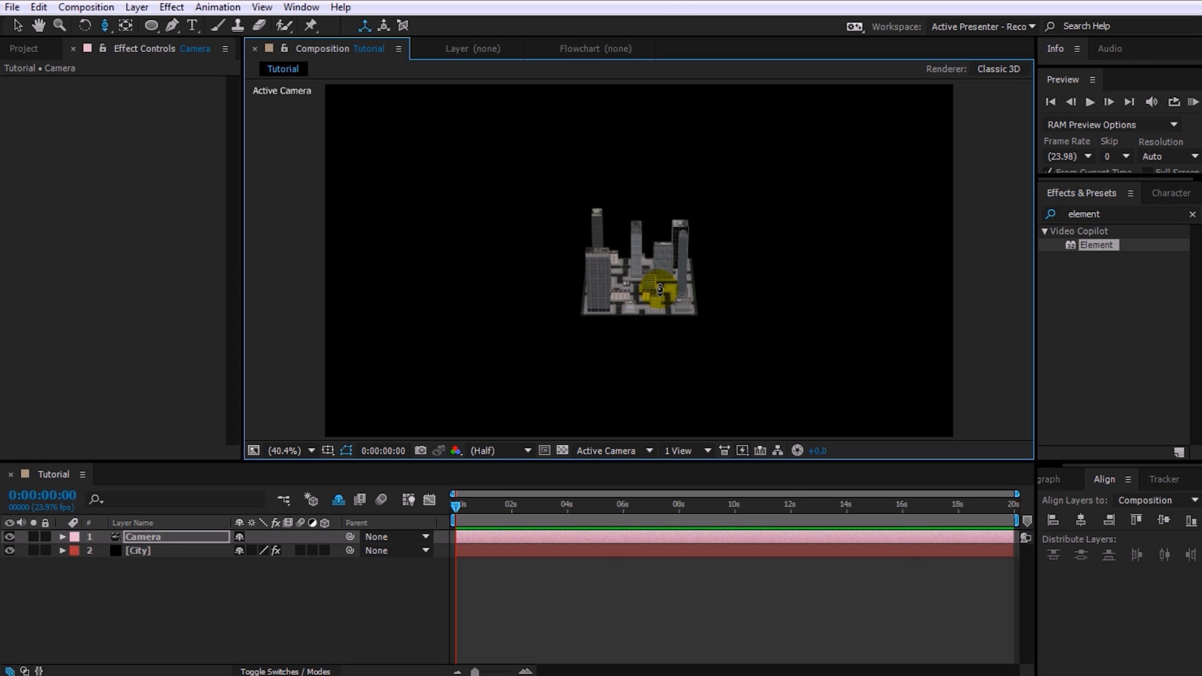
Set the replicator shape of the City layer's Element Group 1 to Plane.
{"action": "left_click", "coordinate": [171, 548]}
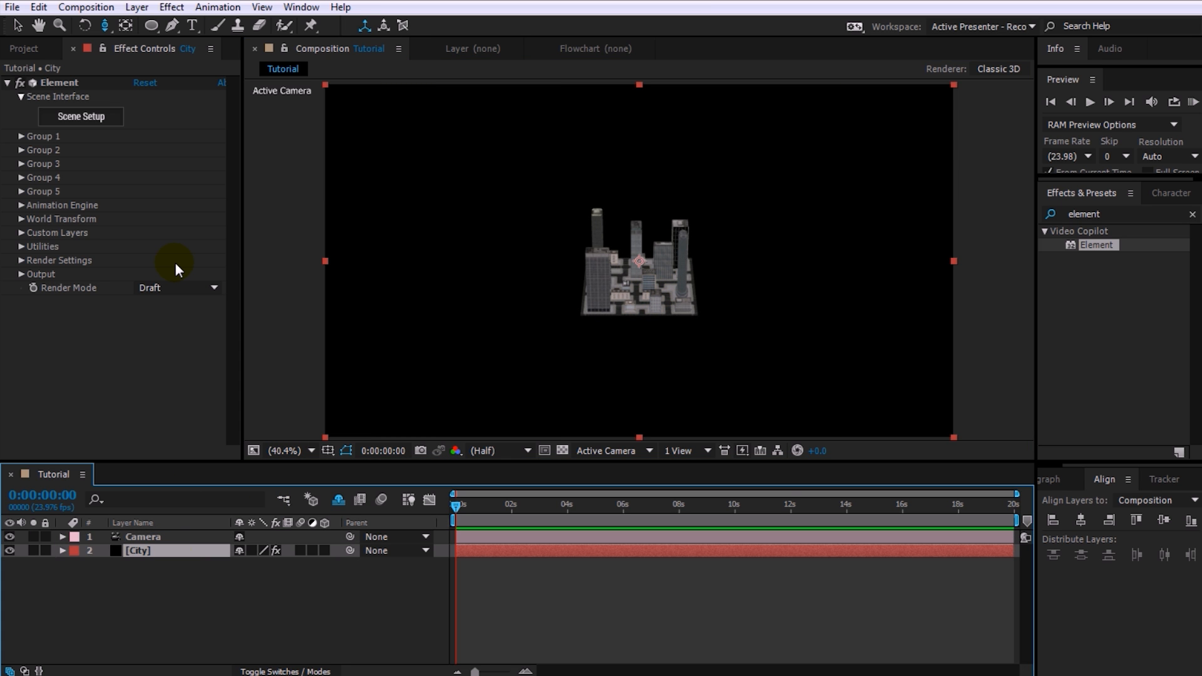
{"action": "left_click", "coordinate": [21, 136]}
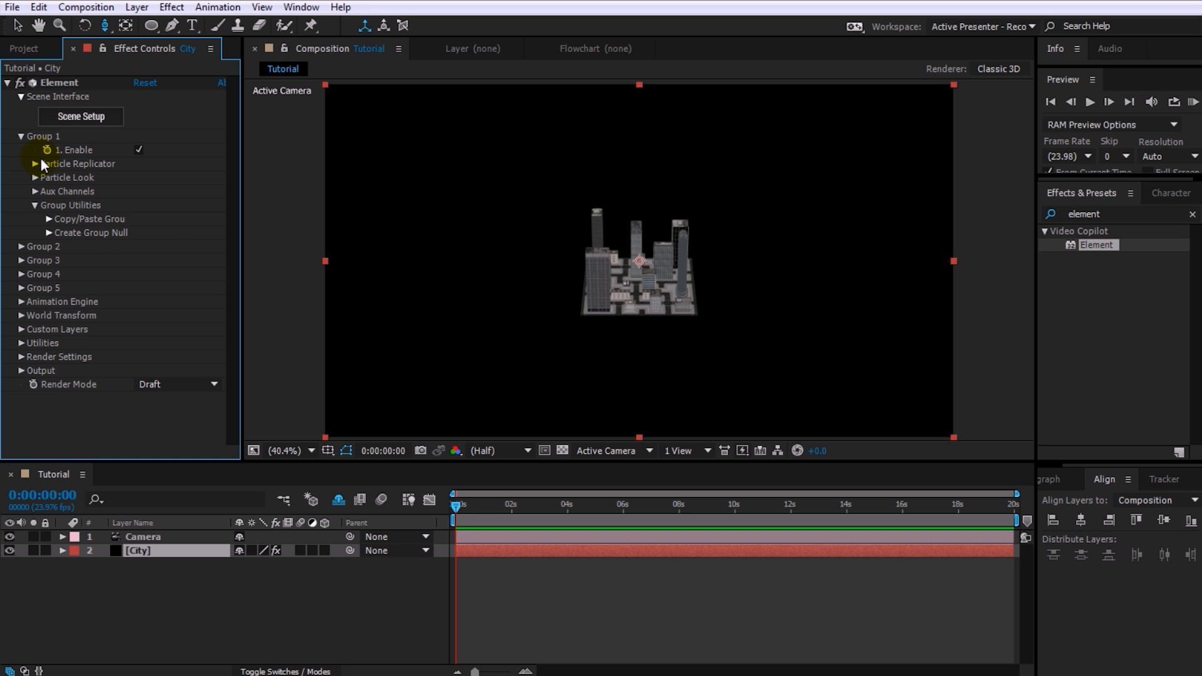
{"action": "left_click", "coordinate": [35, 163]}
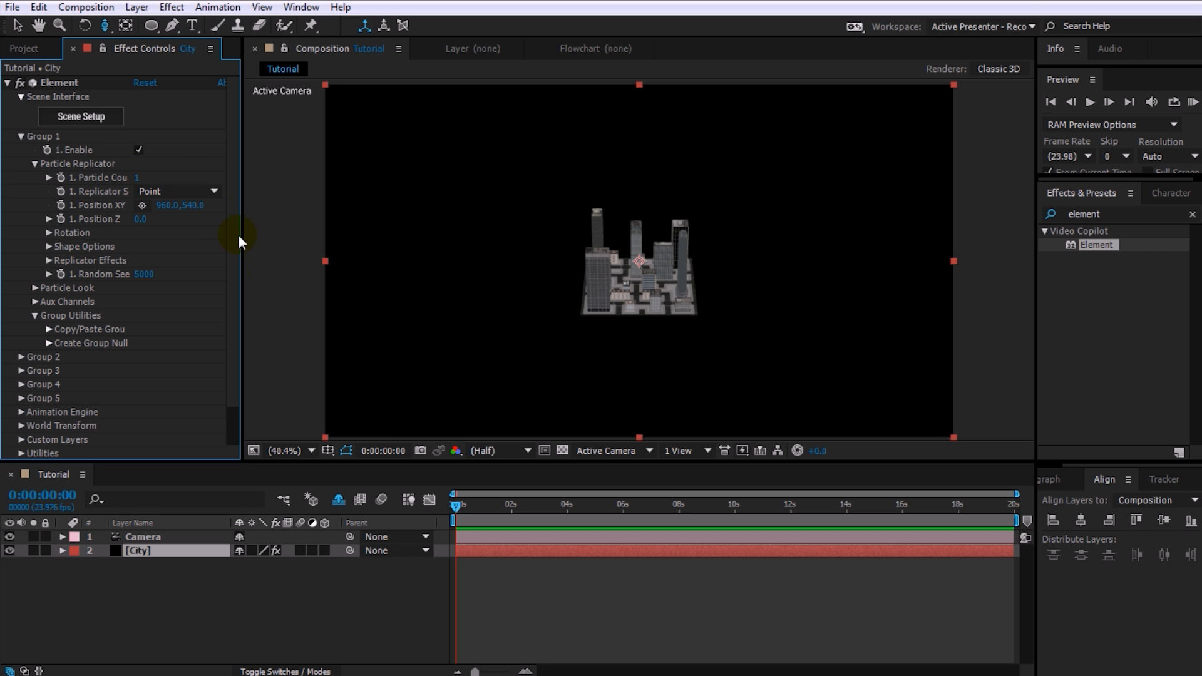
{"action": "left_click", "coordinate": [205, 190]}
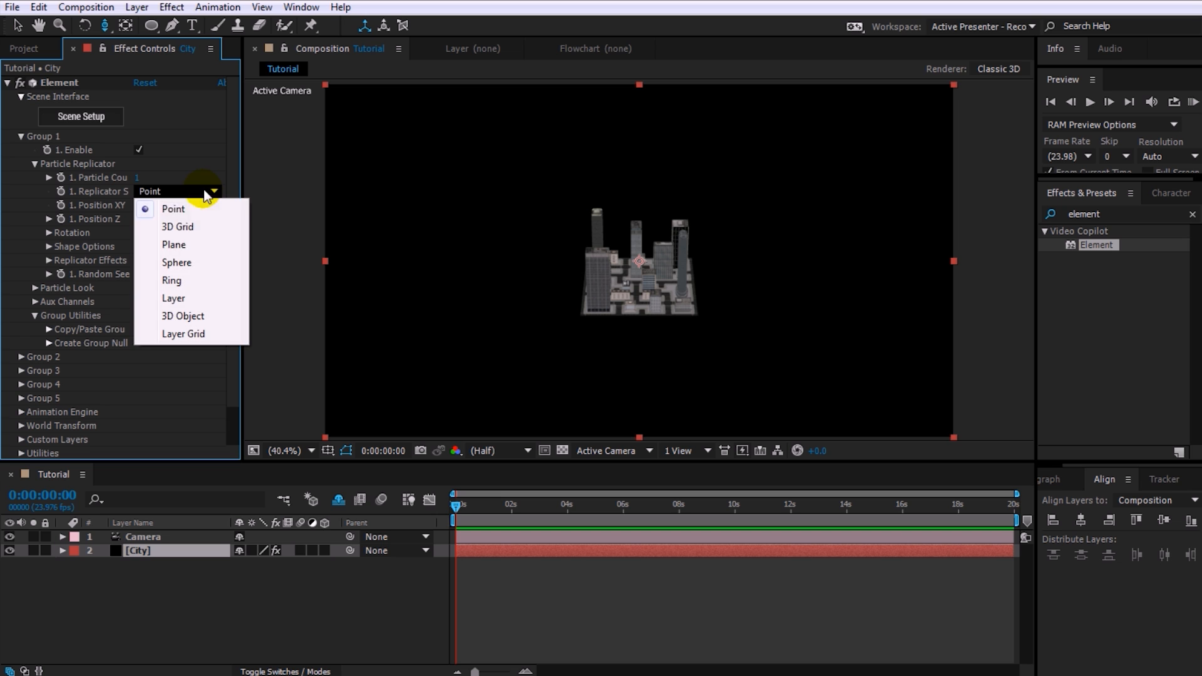
{"action": "left_click", "coordinate": [192, 245]}
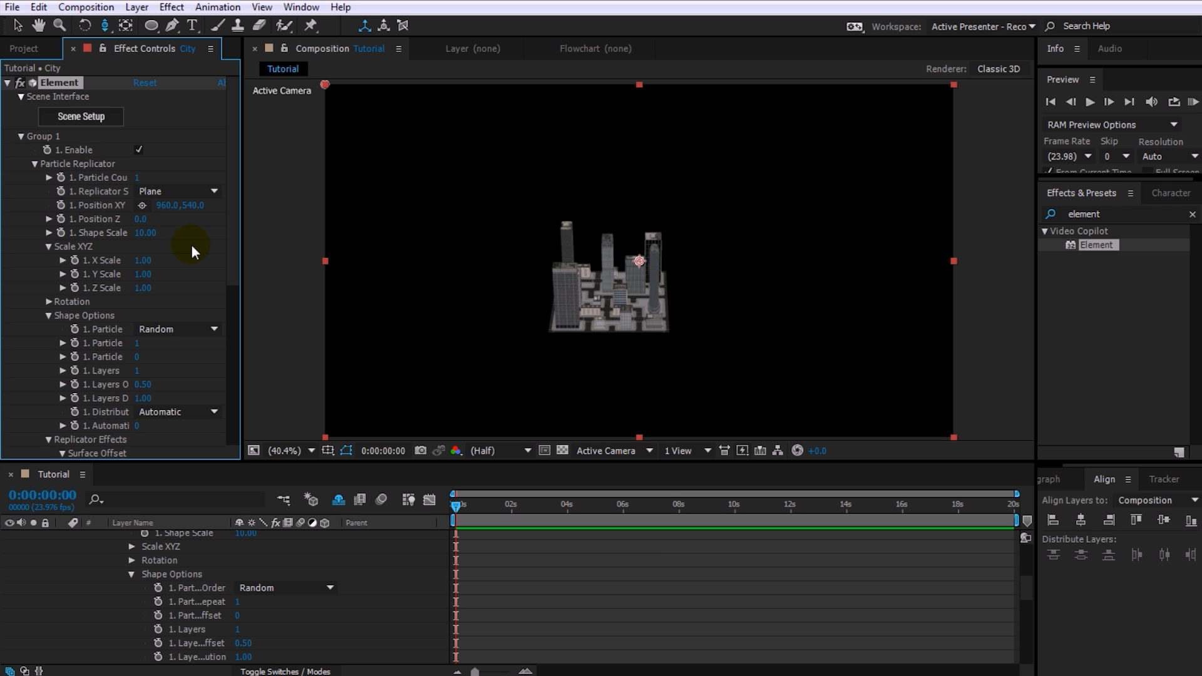
Set Group 1's particle count to 144 to replicate the city blocks.
{"action": "left_click", "coordinate": [138, 178]}
{"action": "type", "text": "144"}
{"action": "left_click", "coordinate": [190, 177]}
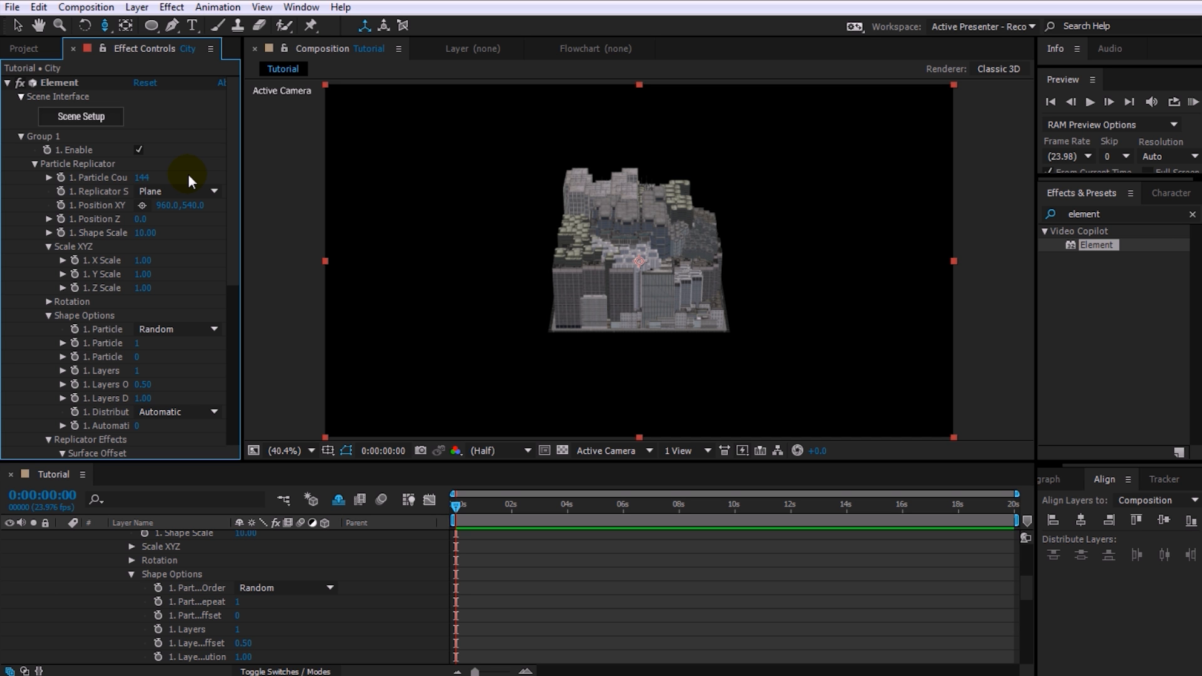
Spread the replicated blocks apart by setting Group 1's Shape Scale to 219.90 so their streets line up.
{"action": "mouse_move", "coordinate": [637, 223]}
{"action": "left_mouse_down"}
{"action": "mouse_move", "coordinate": [638, 249]}
{"action": "mouse_move", "coordinate": [665, 274]}
{"action": "mouse_move", "coordinate": [668, 237]}
{"action": "mouse_move", "coordinate": [658, 236]}
{"action": "mouse_move", "coordinate": [667, 266]}
{"action": "mouse_move", "coordinate": [651, 256]}
{"action": "left_mouse_up"}
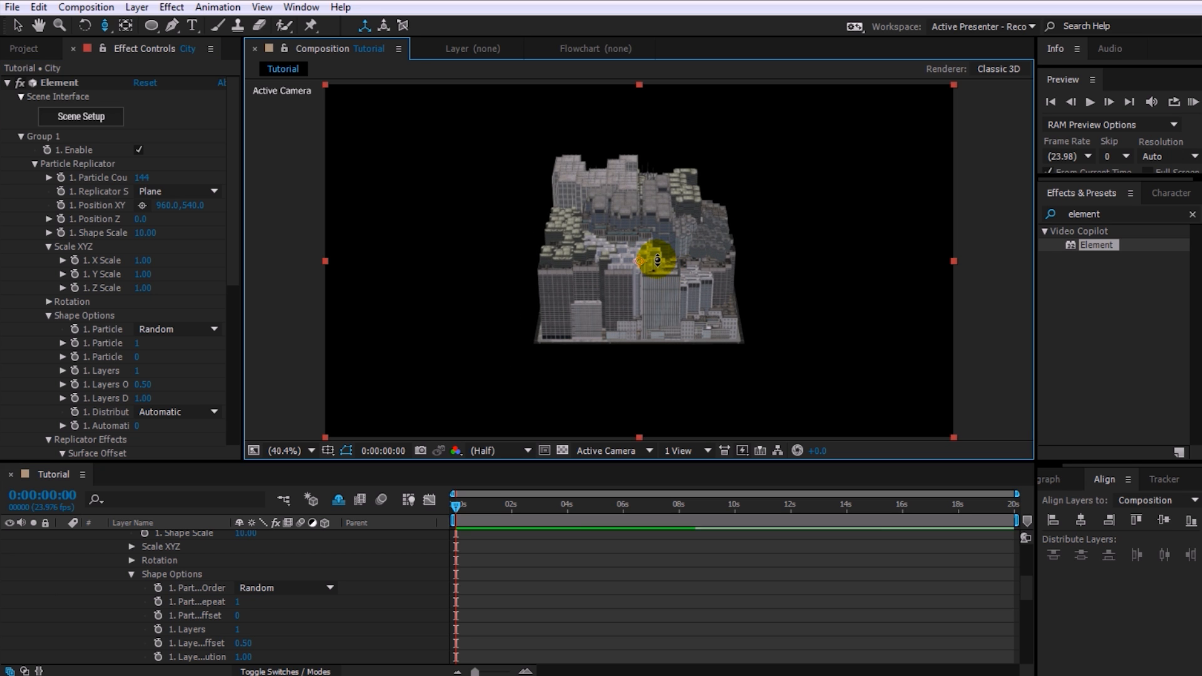
{"action": "left_click_drag", "start_coordinate": [149, 241], "coordinate": [636, 296]}
{"action": "key", "text": "c"}
{"action": "key", "text": "c"}
{"action": "key", "text": "c"}
{"action": "left_click_drag", "start_coordinate": [157, 238], "coordinate": [138, 236]}
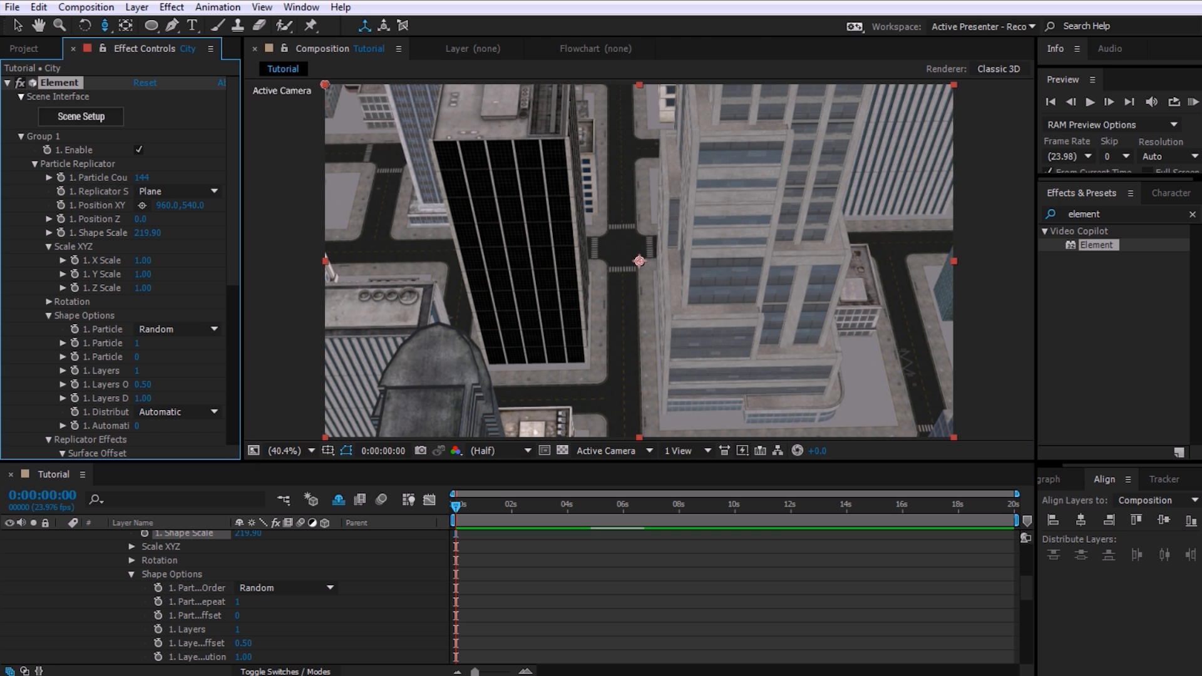
Pull the camera back and reposition it high above the city so the replicated blocks fill the frame.
{"action": "left_click_drag", "start_coordinate": [618, 364], "coordinate": [617, 351]}
{"action": "left_click_drag", "start_coordinate": [552, 233], "coordinate": [606, 357]}
{"action": "key", "text": "c"}
{"action": "key", "text": "c"}
{"action": "key", "text": "c"}
{"action": "left_click_drag", "start_coordinate": [654, 317], "coordinate": [635, 381]}
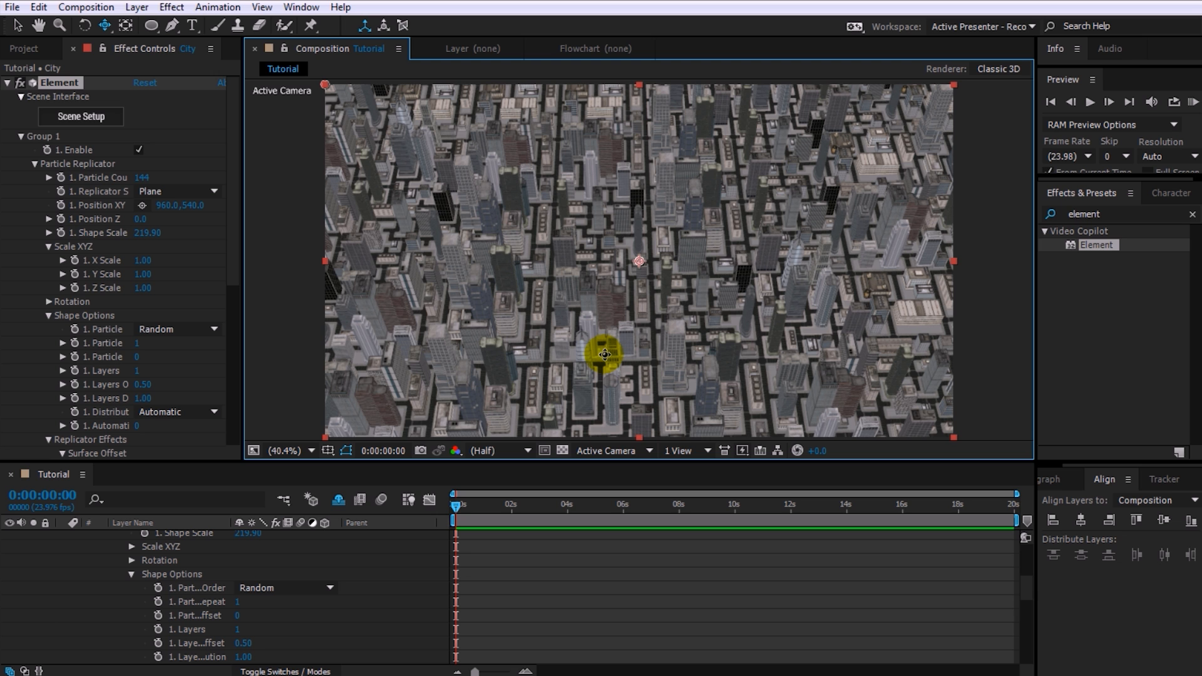
Set the Y rotation under Randomize Angle in Group 1's particle rotation to 90°.
{"action": "left_click_drag", "start_coordinate": [230, 178], "coordinate": [58, 344]}
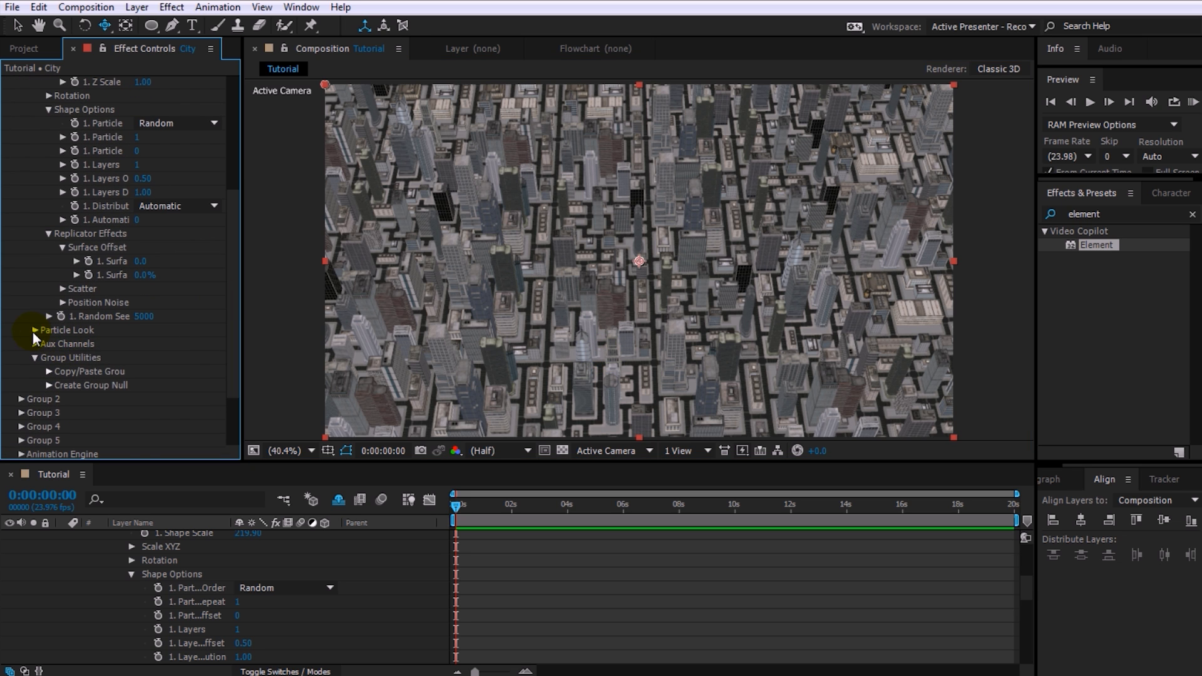
{"action": "left_click", "coordinate": [35, 330]}
{"action": "scroll", "coordinate": [68, 300], "scroll_direction": "down", "scroll_amount": 3}
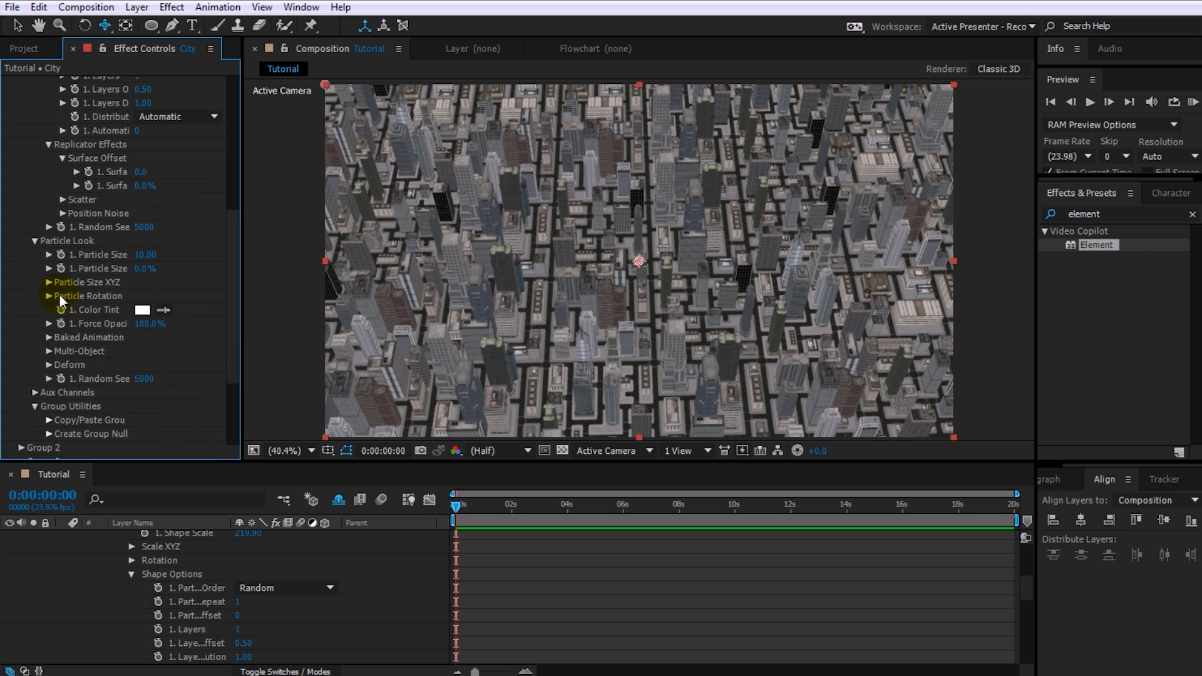
{"action": "left_click", "coordinate": [49, 296]}
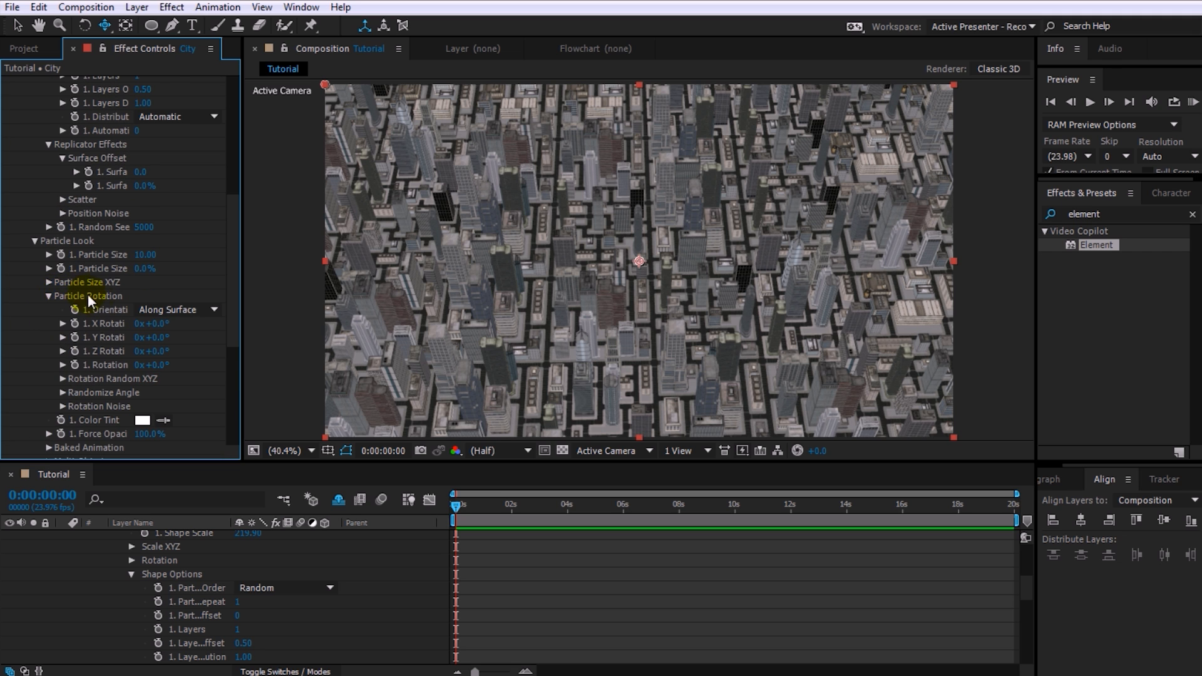
{"action": "scroll", "coordinate": [96, 302], "scroll_direction": "down", "scroll_amount": 1}
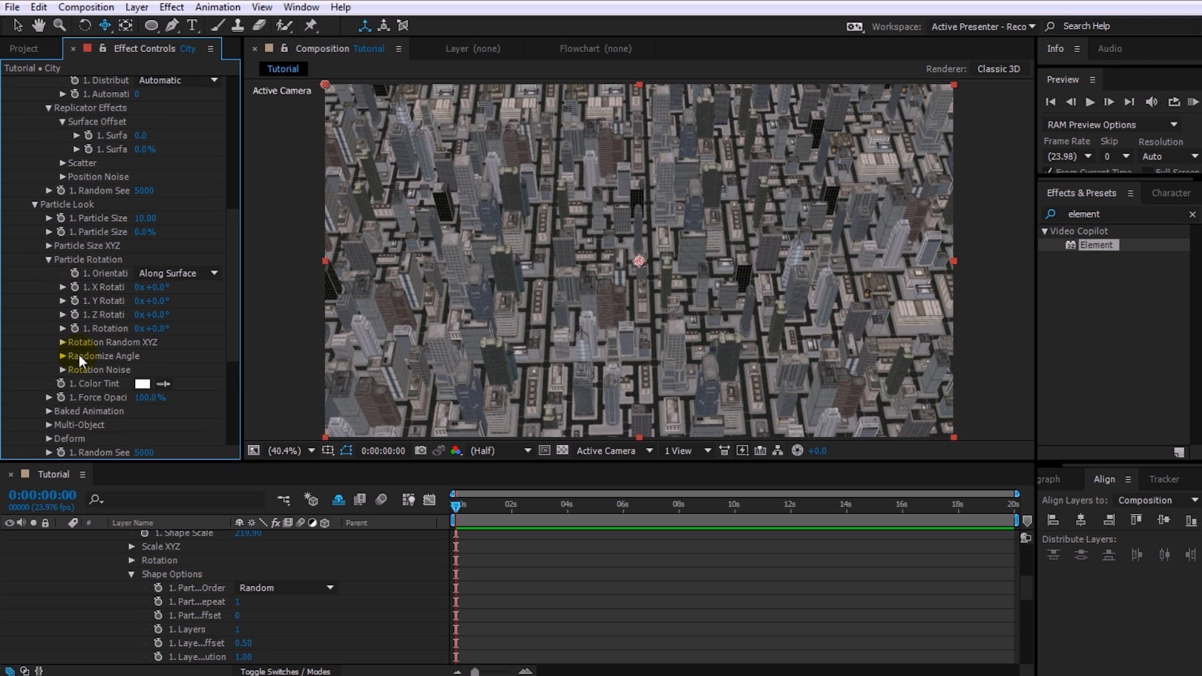
{"action": "left_click", "coordinate": [63, 356]}
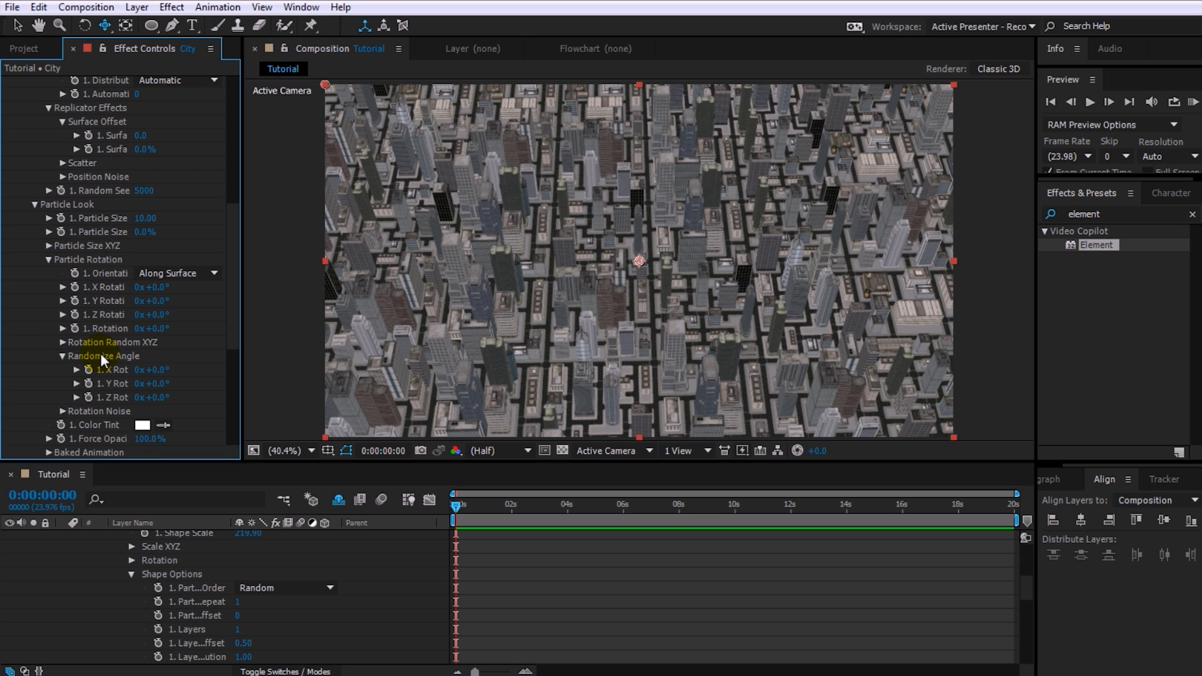
{"action": "left_click", "coordinate": [156, 383]}
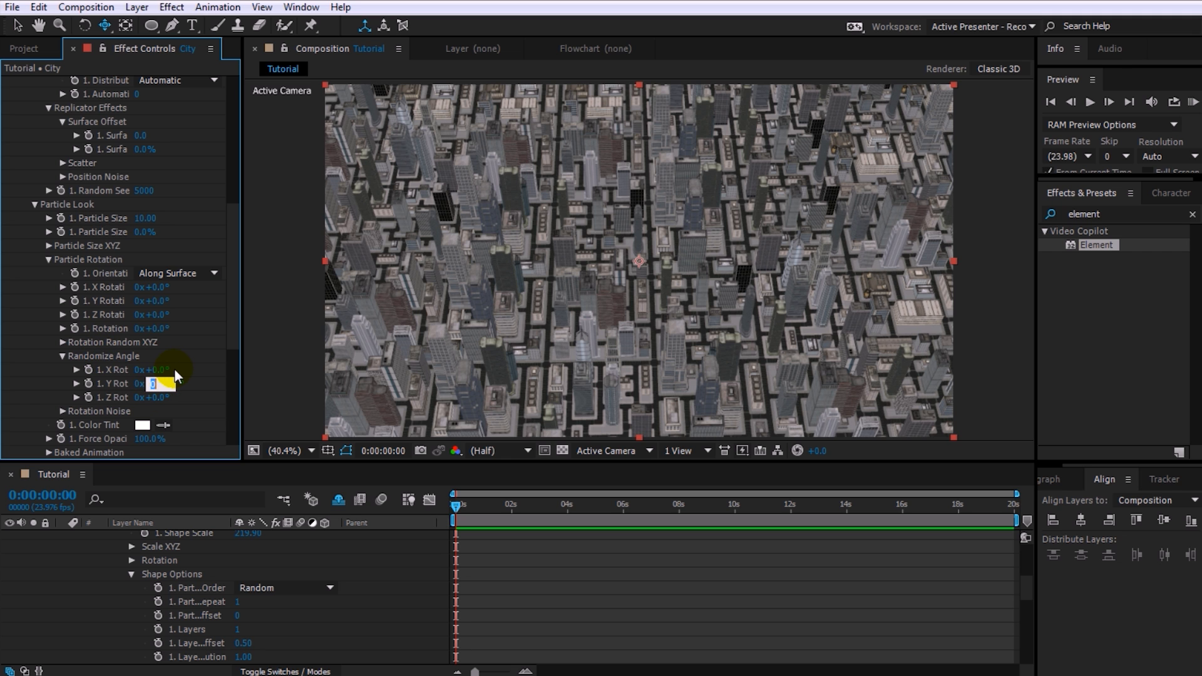
{"action": "key", "text": "Return"}
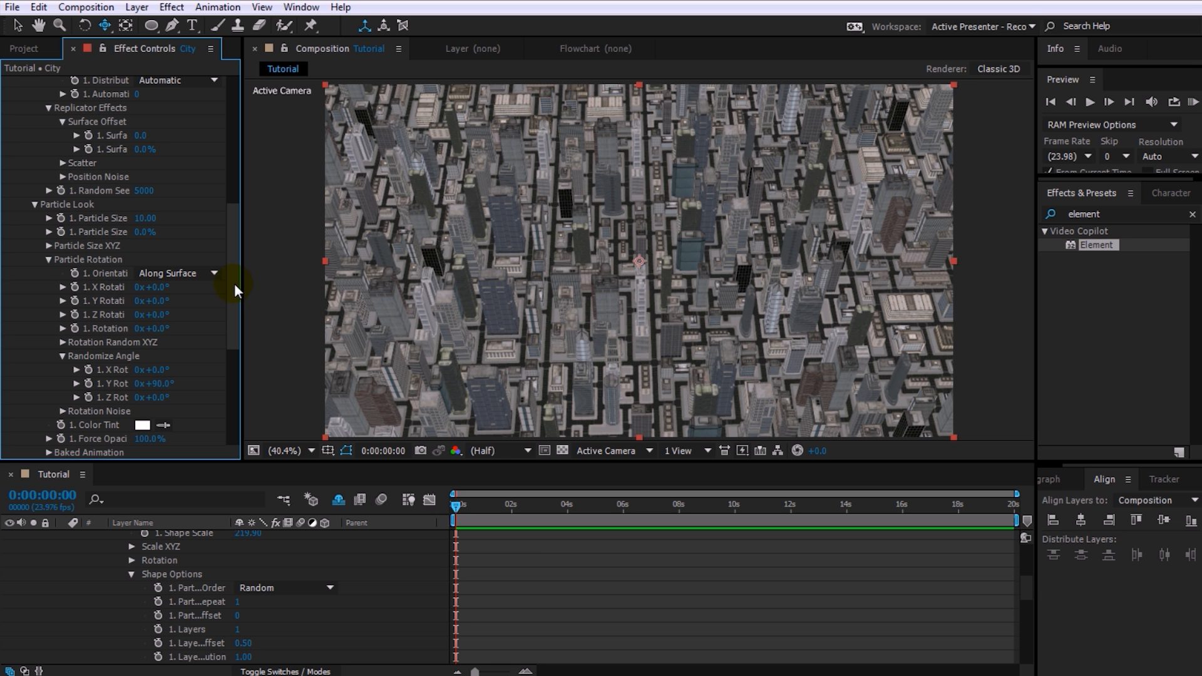
Set the Particle Replicator's random seed to 6100 and lower the camera to look across the skyline toward the horizon.
{"action": "scroll", "coordinate": [234, 269], "scroll_direction": "up", "scroll_amount": 5}
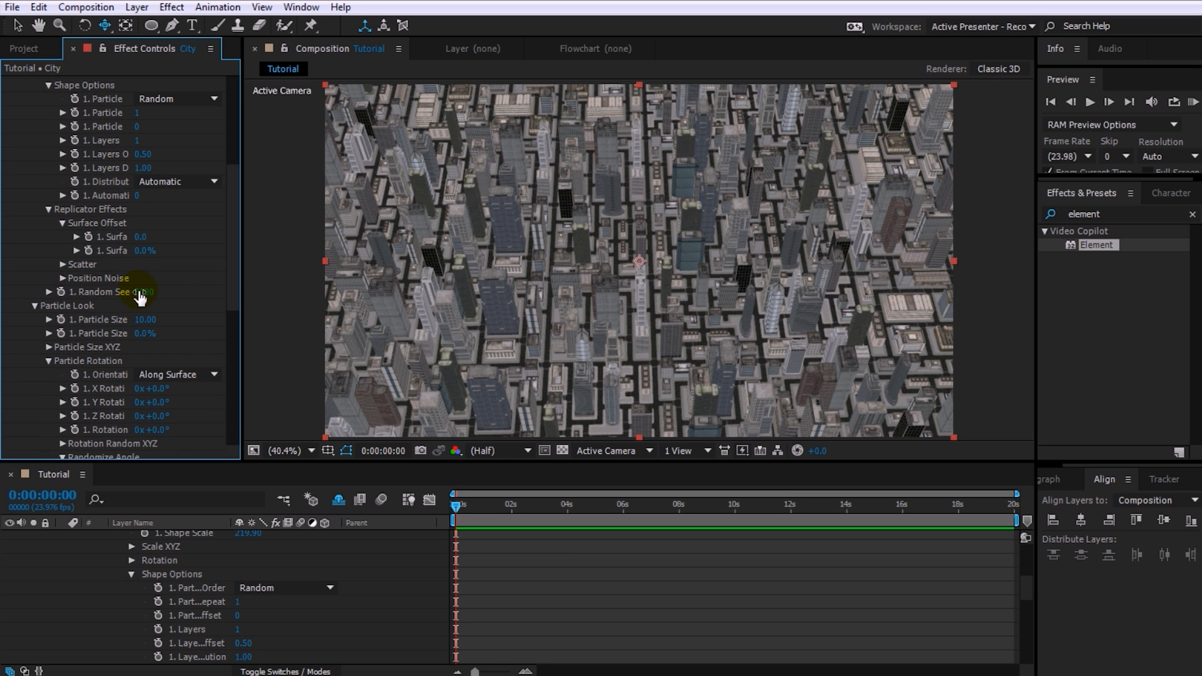
{"action": "left_click_drag", "start_coordinate": [140, 296], "coordinate": [151, 291]}
{"action": "left_click_drag", "start_coordinate": [676, 331], "coordinate": [674, 250]}
{"action": "key", "text": "c"}
{"action": "key", "text": "c"}
{"action": "key", "text": "c"}
{"action": "left_click_drag", "start_coordinate": [691, 133], "coordinate": [692, 177]}
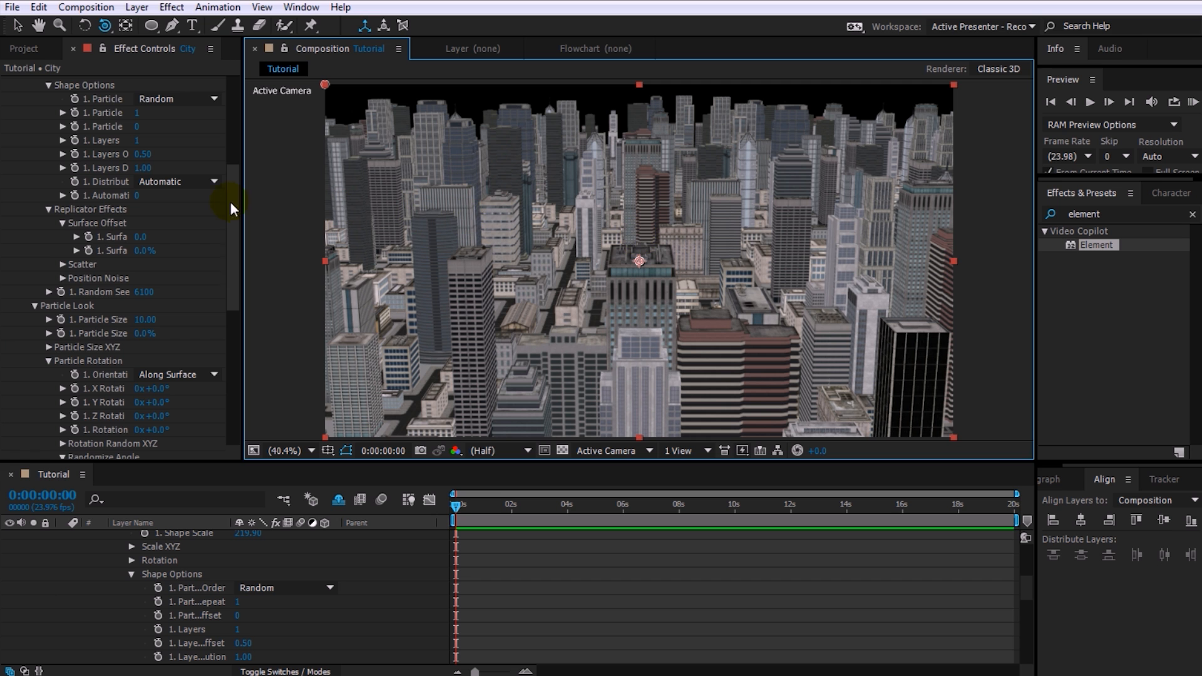
Switch the Element effect's render mode to Full Render.
{"action": "left_click_drag", "start_coordinate": [230, 201], "coordinate": [234, 354]}
{"action": "left_click", "coordinate": [184, 452]}
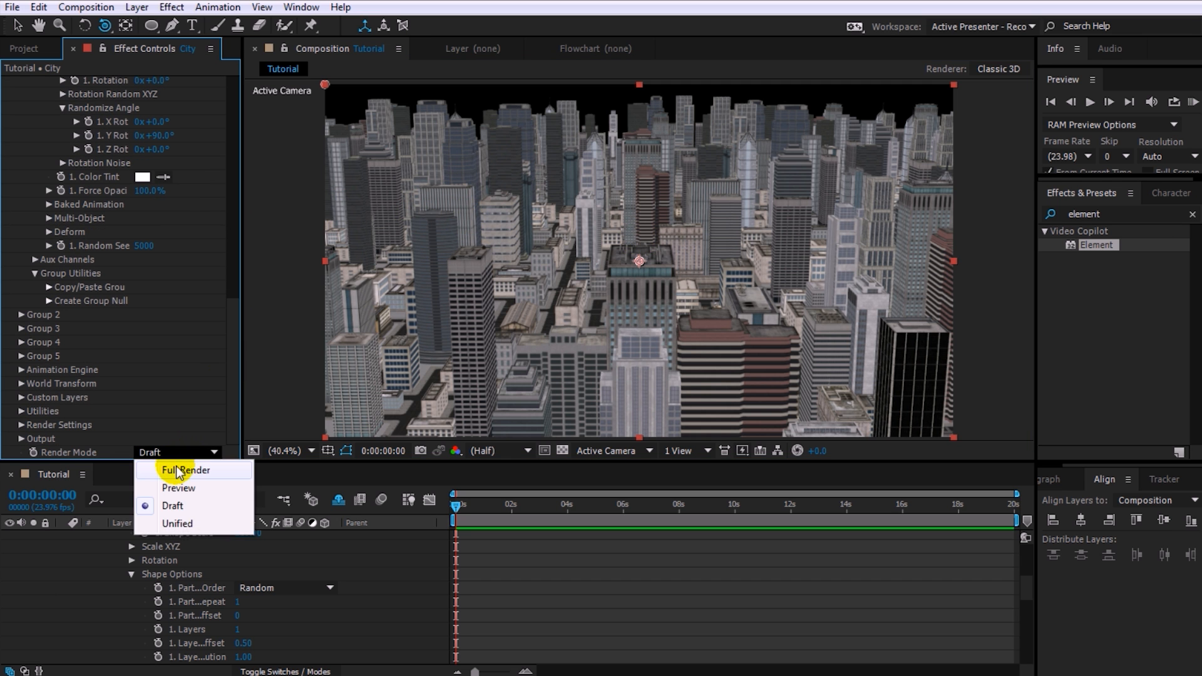
{"action": "left_click", "coordinate": [169, 469]}
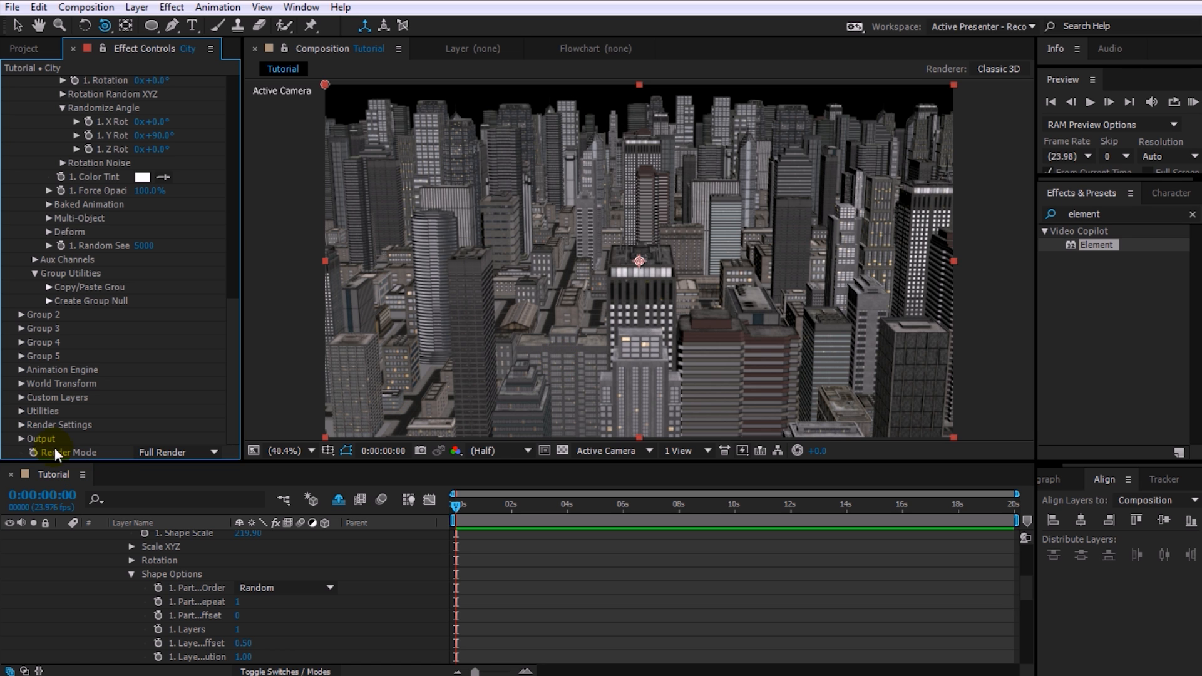
Turn off Use Comp Lights in the Element effect's lighting render settings.
{"action": "left_click", "coordinate": [21, 425]}
{"action": "scroll", "coordinate": [105, 361], "scroll_direction": "down", "scroll_amount": 5}
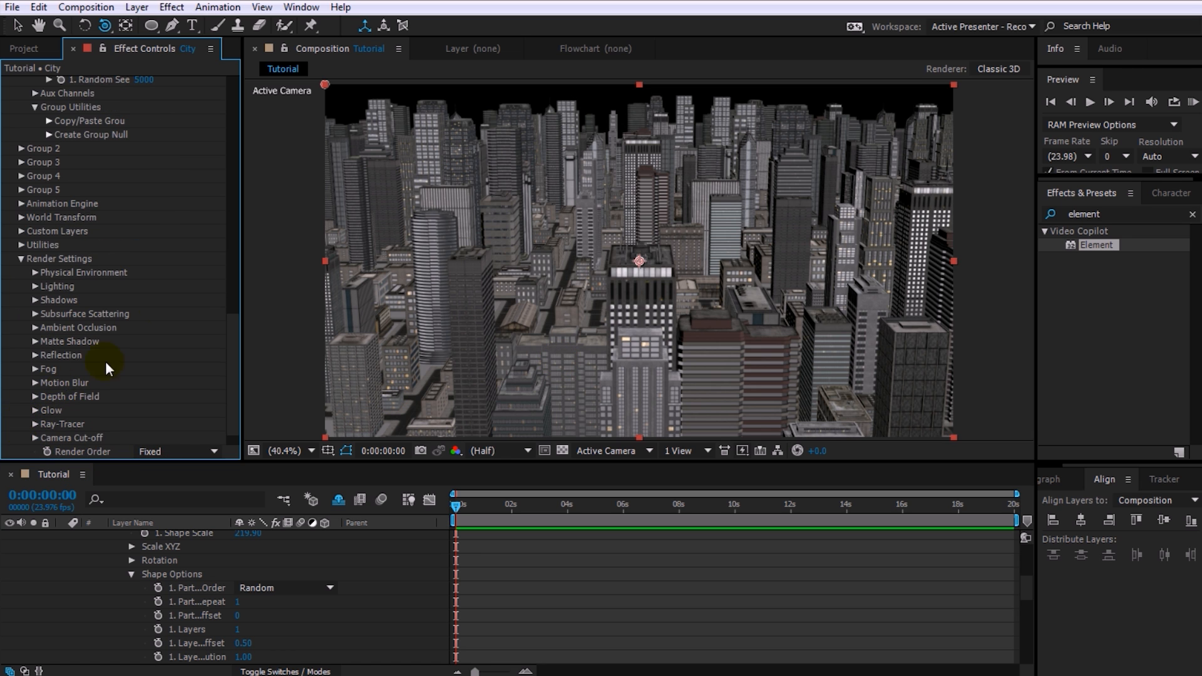
{"action": "left_click", "coordinate": [35, 258]}
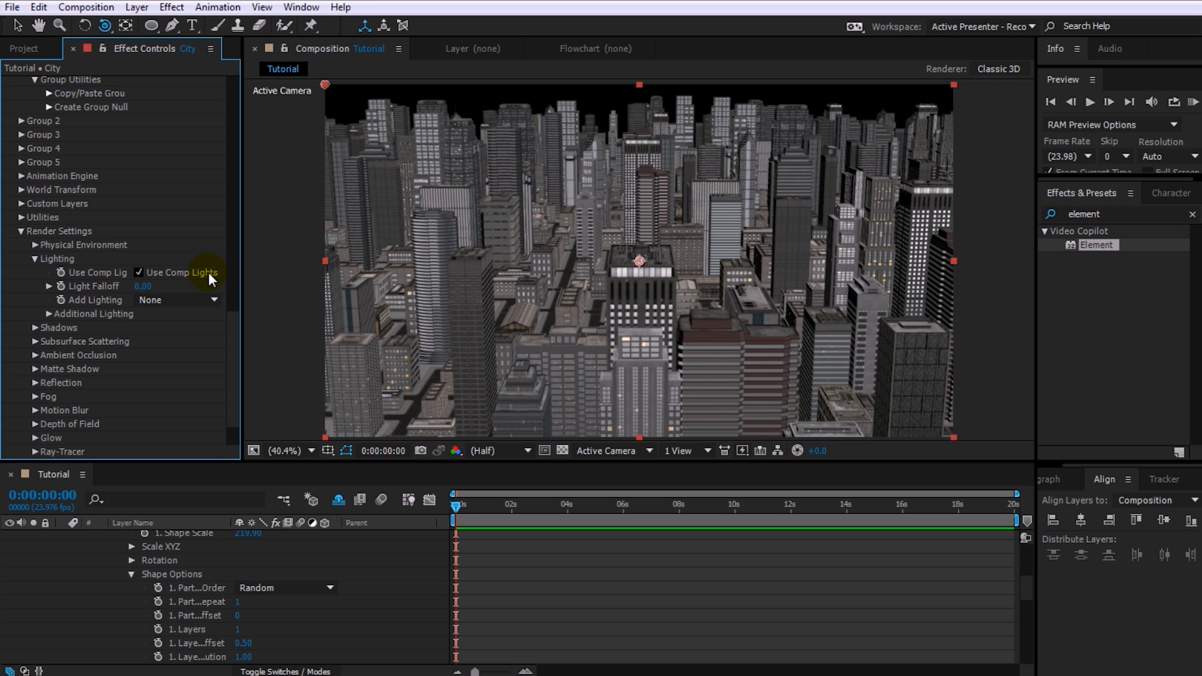
{"action": "left_click", "coordinate": [139, 274]}
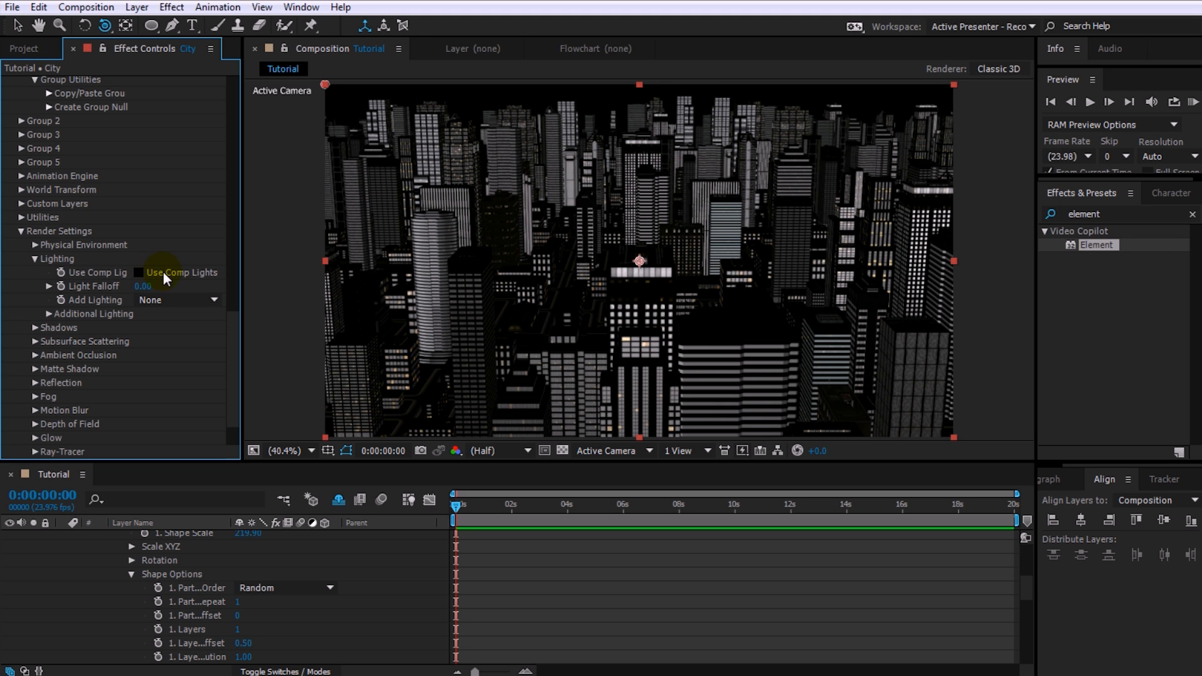
Try the Clean Blue, Spot and Dramatic presets as the added lighting on the city.
{"action": "left_click", "coordinate": [198, 301]}
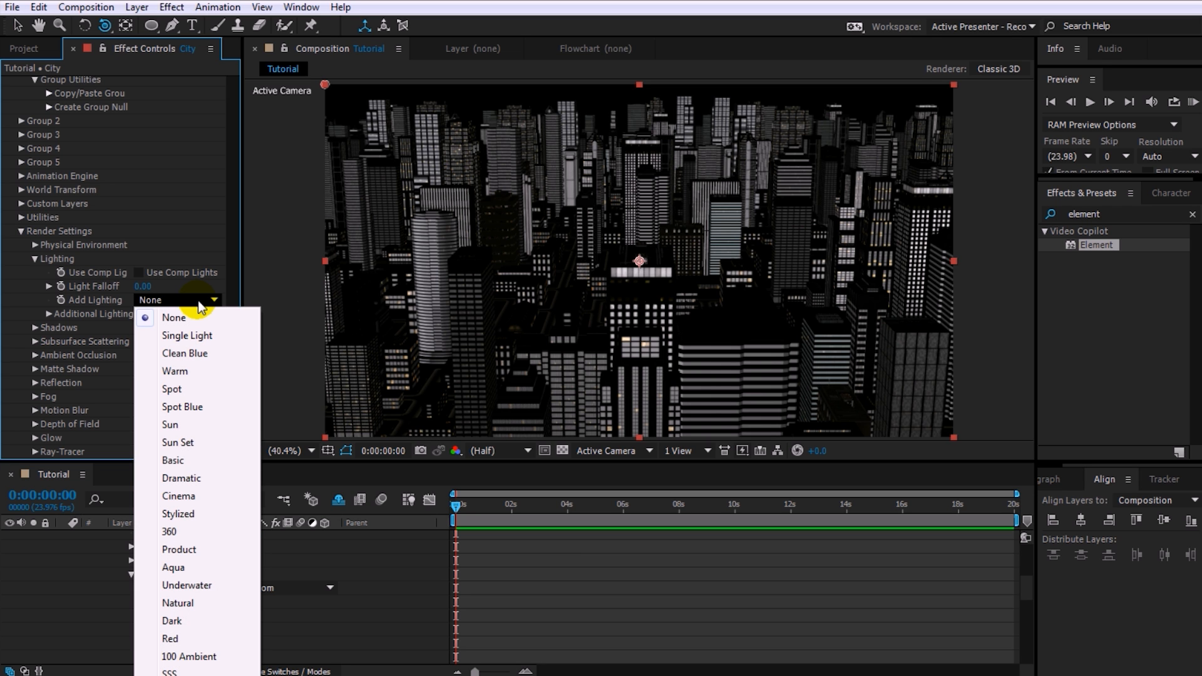
{"action": "left_click", "coordinate": [194, 354]}
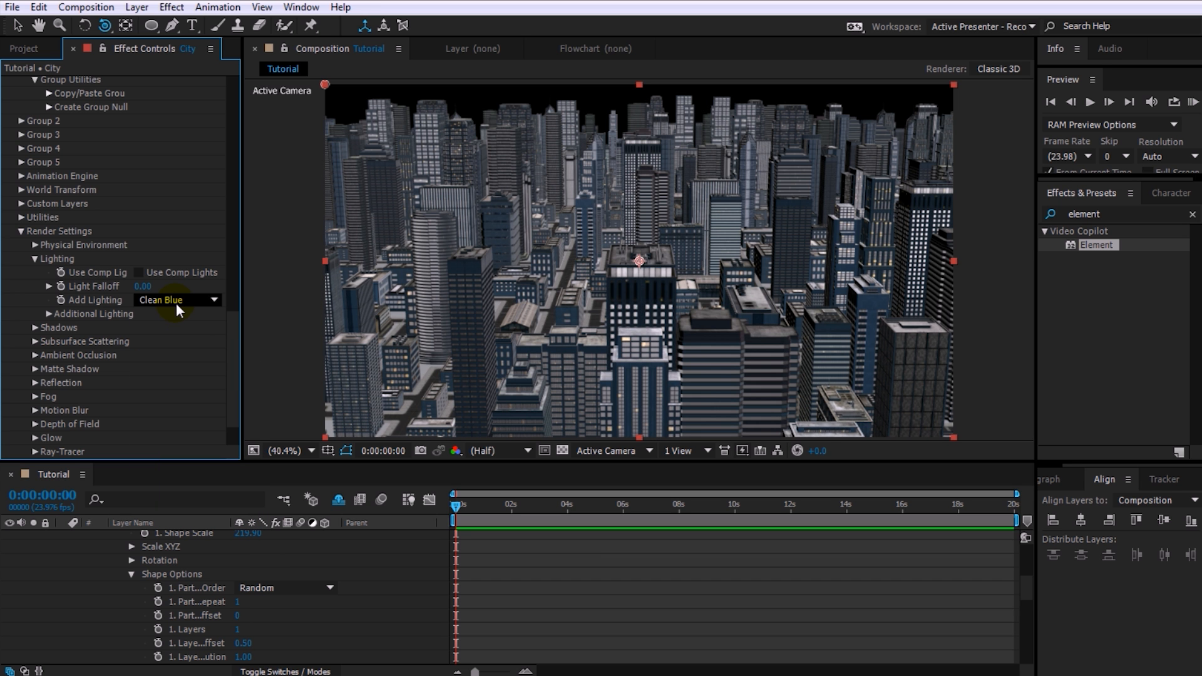
{"action": "left_click", "coordinate": [180, 301]}
{"action": "left_click", "coordinate": [191, 389]}
{"action": "left_click", "coordinate": [186, 303]}
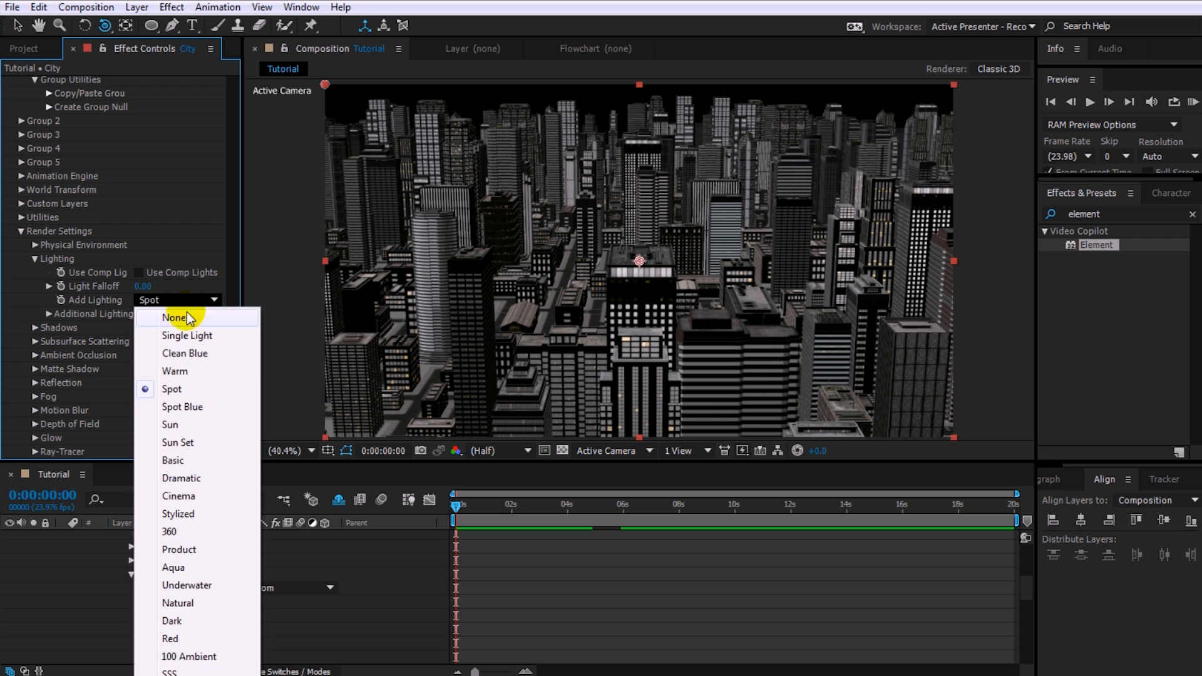
{"action": "left_click", "coordinate": [179, 477]}
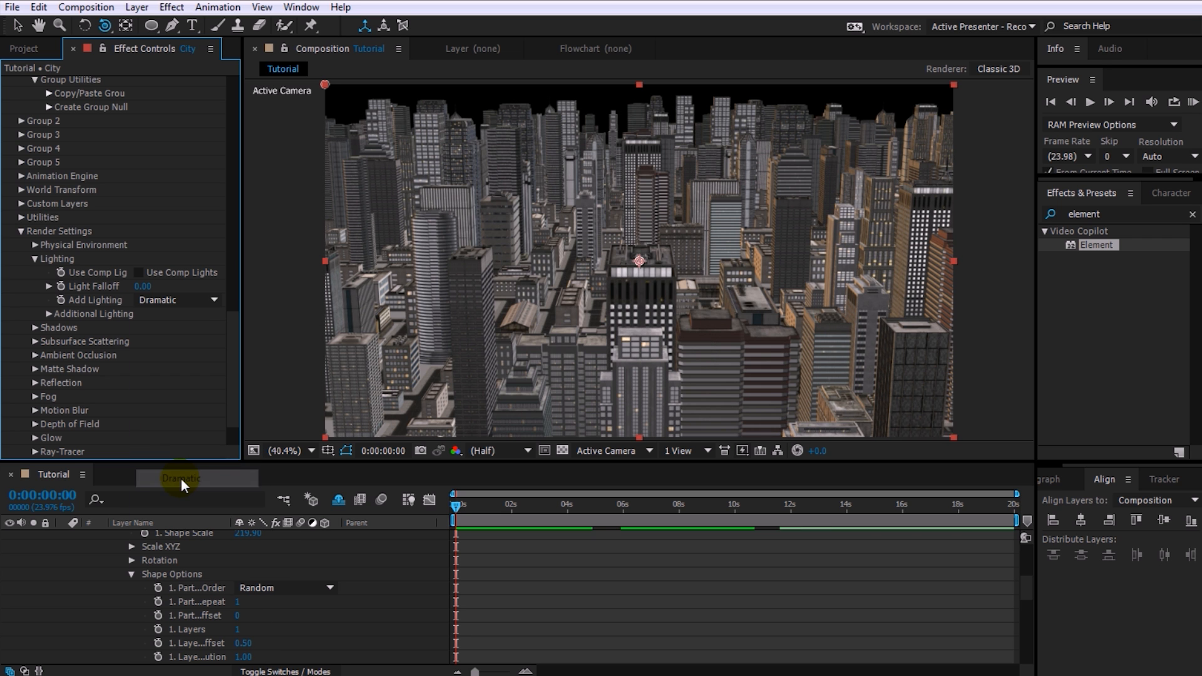
Set the Element effect's Add Lighting preset to 360.
{"action": "left_click", "coordinate": [207, 301]}
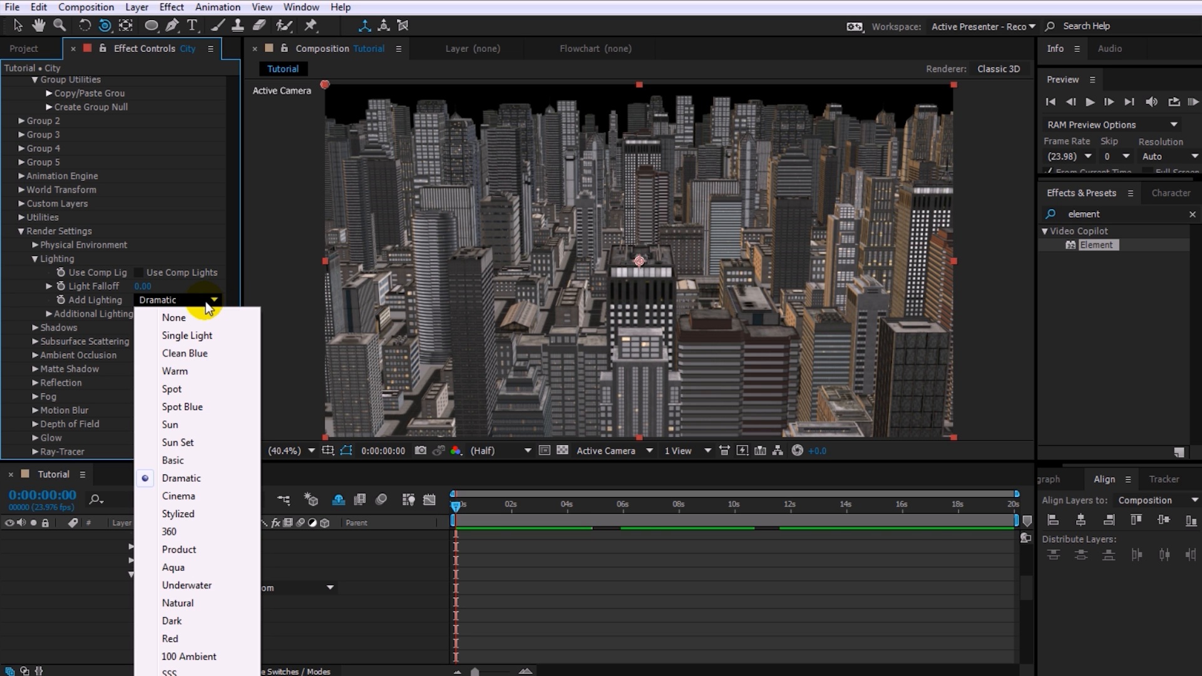
{"action": "left_click", "coordinate": [176, 531]}
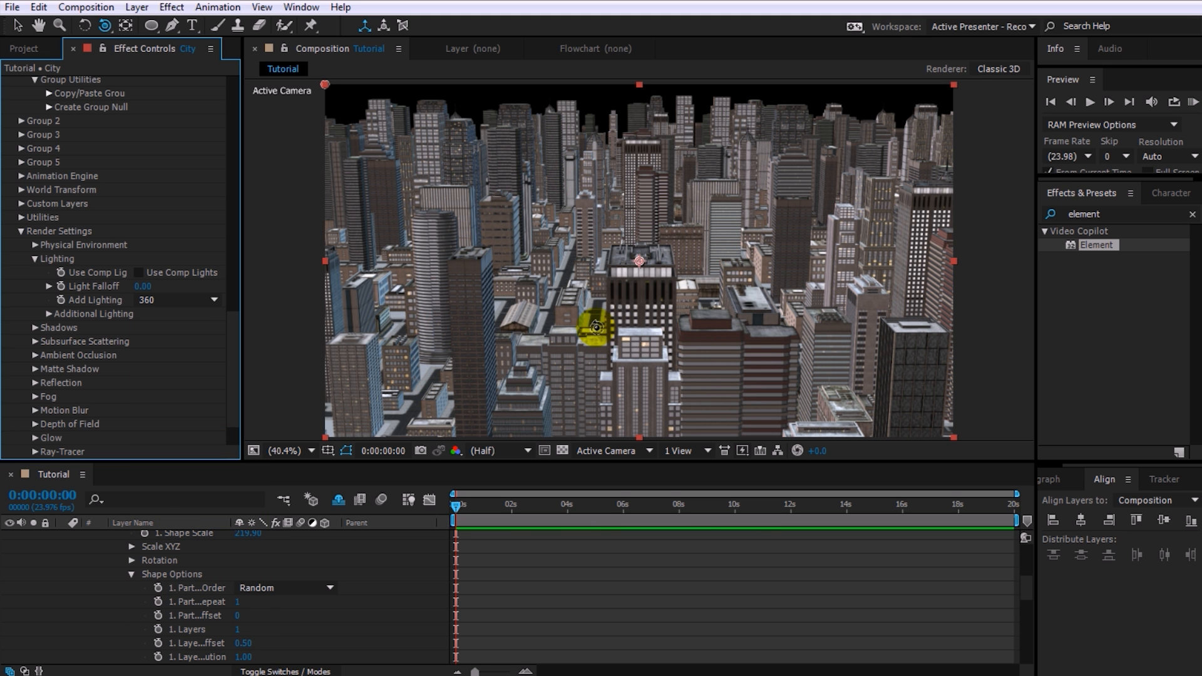
{"action": "key", "text": "v"}
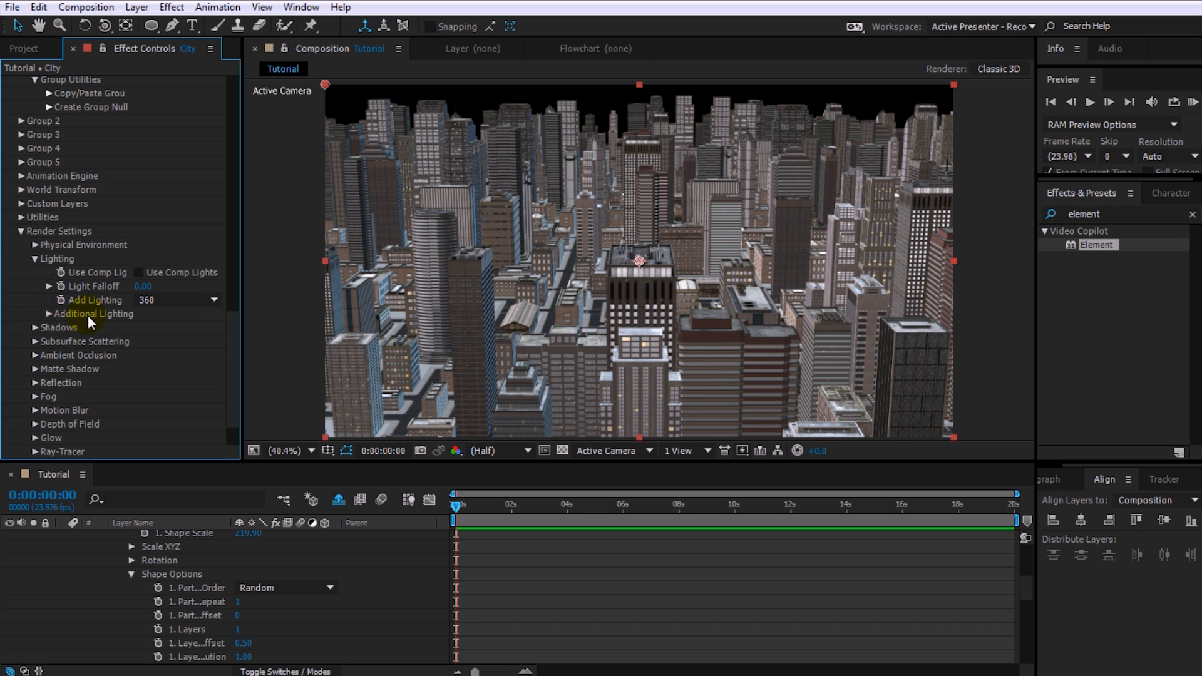
Set the additional lighting's brightness to 5% and its Y rotation to 1x+84°.
{"action": "left_click", "coordinate": [49, 314]}
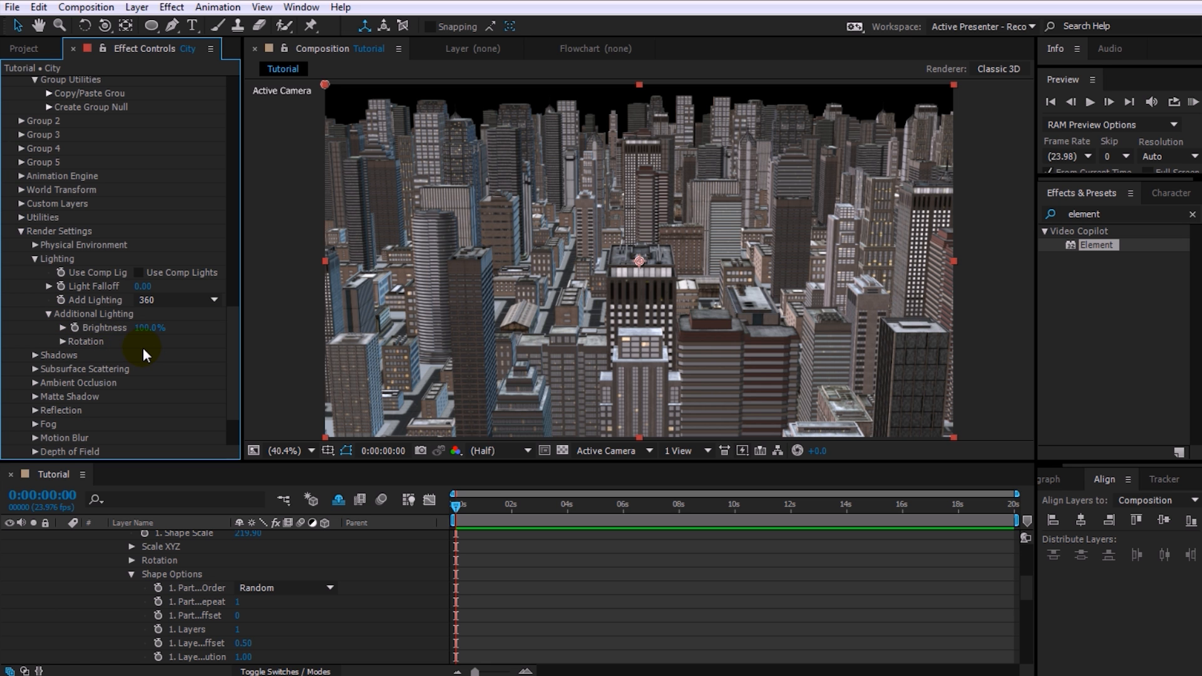
{"action": "left_click_drag", "start_coordinate": [150, 337], "coordinate": [74, 328]}
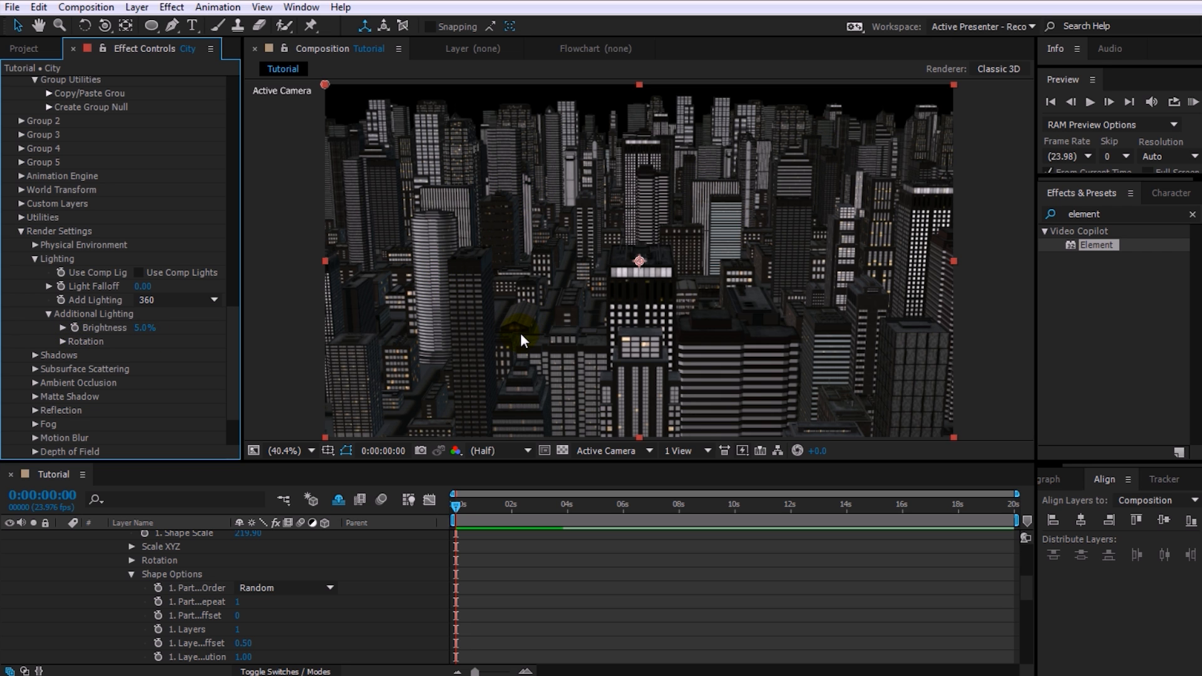
{"action": "left_click", "coordinate": [63, 342]}
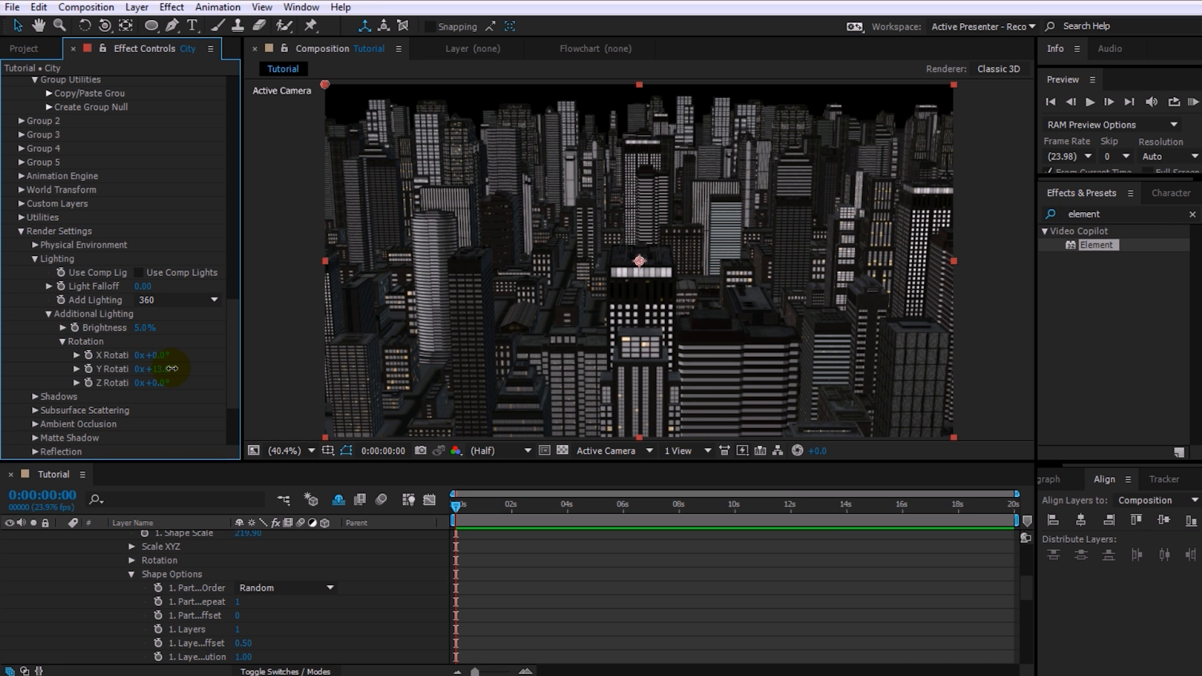
{"action": "left_click_drag", "start_coordinate": [150, 368], "coordinate": [499, 348]}
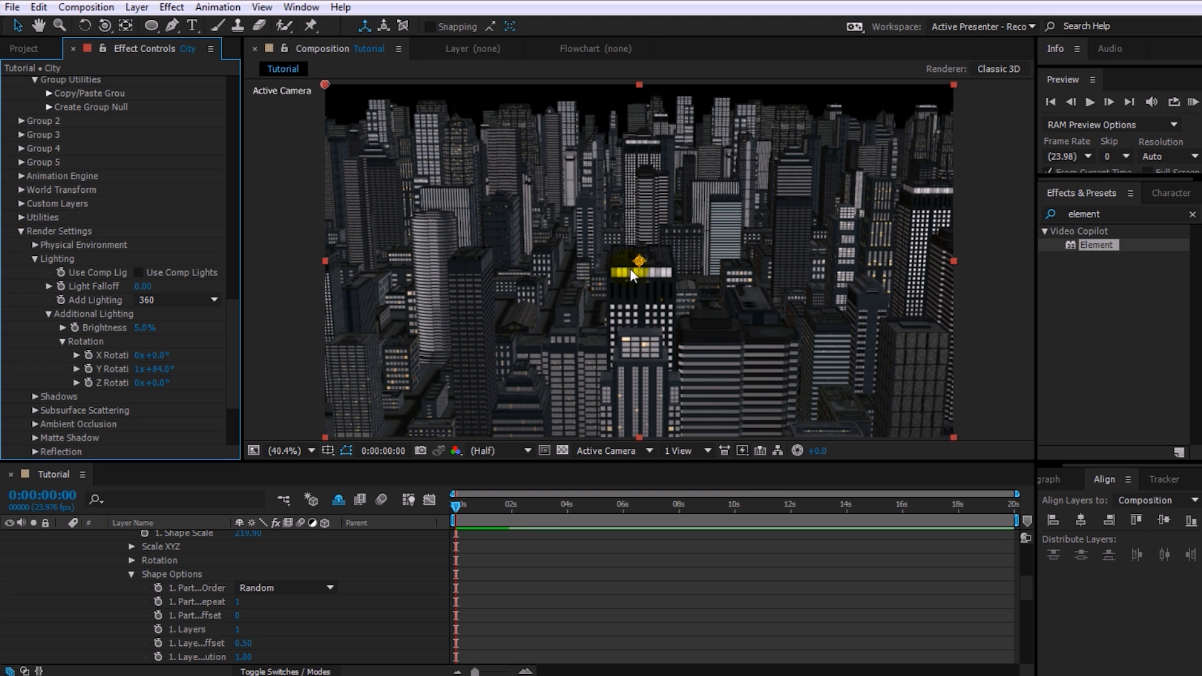
Enable SSAO ambient occlusion in the Element effect's render settings and set its intensity to 30.
{"action": "key", "text": "c"}
{"action": "mouse_move", "coordinate": [592, 264]}
{"action": "left_mouse_down"}
{"action": "mouse_move", "coordinate": [544, 250]}
{"action": "mouse_move", "coordinate": [550, 242]}
{"action": "mouse_move", "coordinate": [563, 268]}
{"action": "mouse_move", "coordinate": [571, 261]}
{"action": "left_mouse_up"}
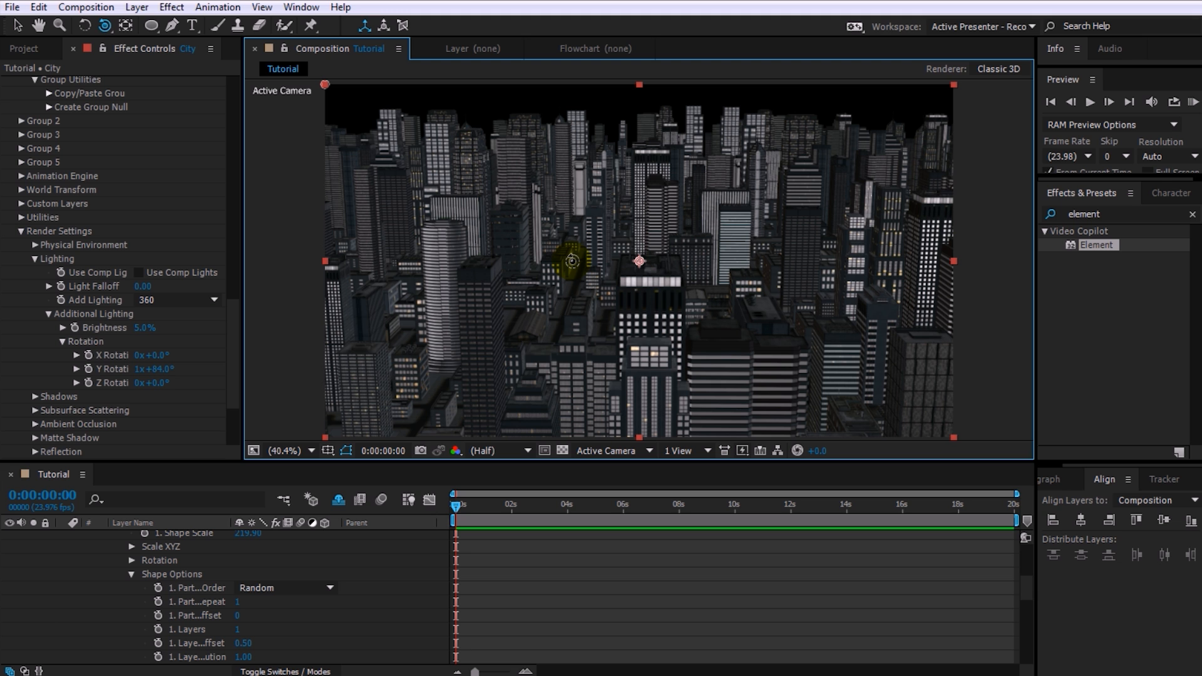
{"action": "scroll", "coordinate": [235, 332], "scroll_direction": "down", "scroll_amount": 4}
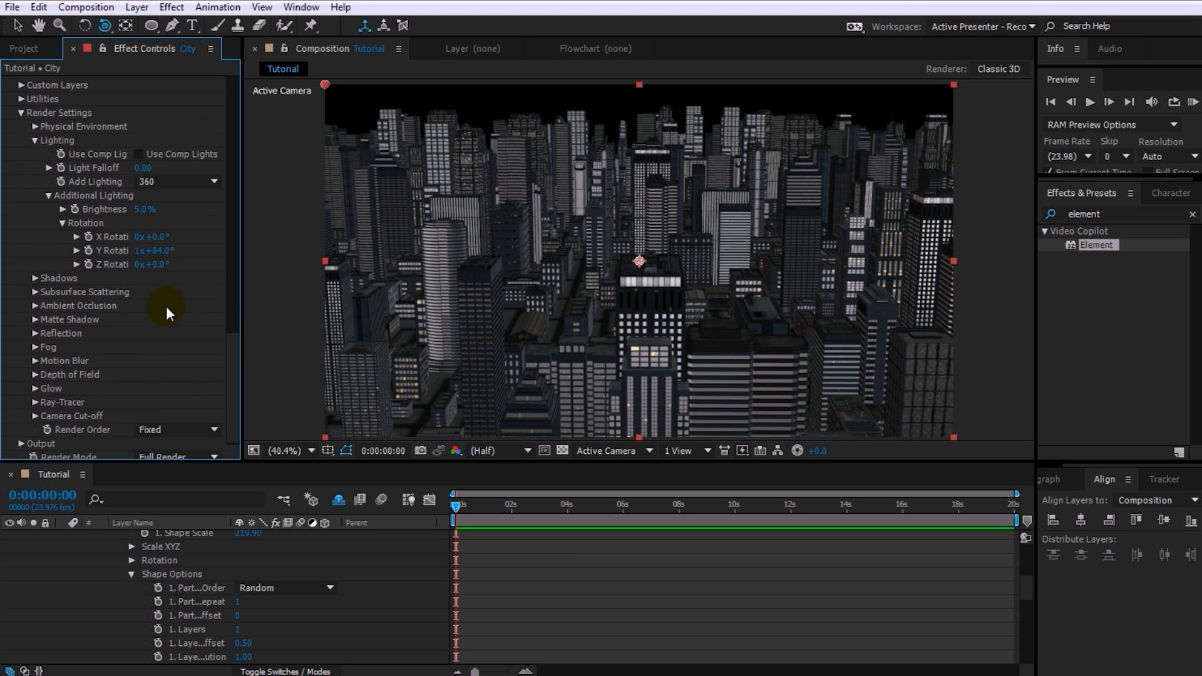
{"action": "left_click", "coordinate": [35, 305]}
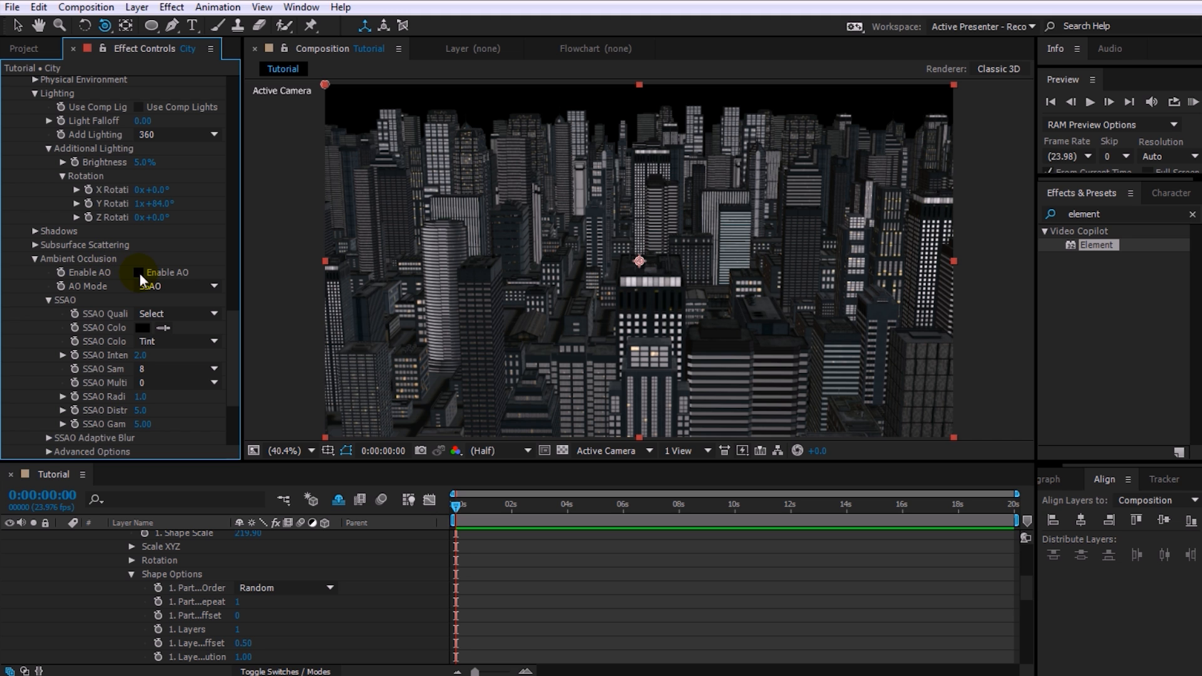
{"action": "left_click_drag", "start_coordinate": [145, 357], "coordinate": [366, 349]}
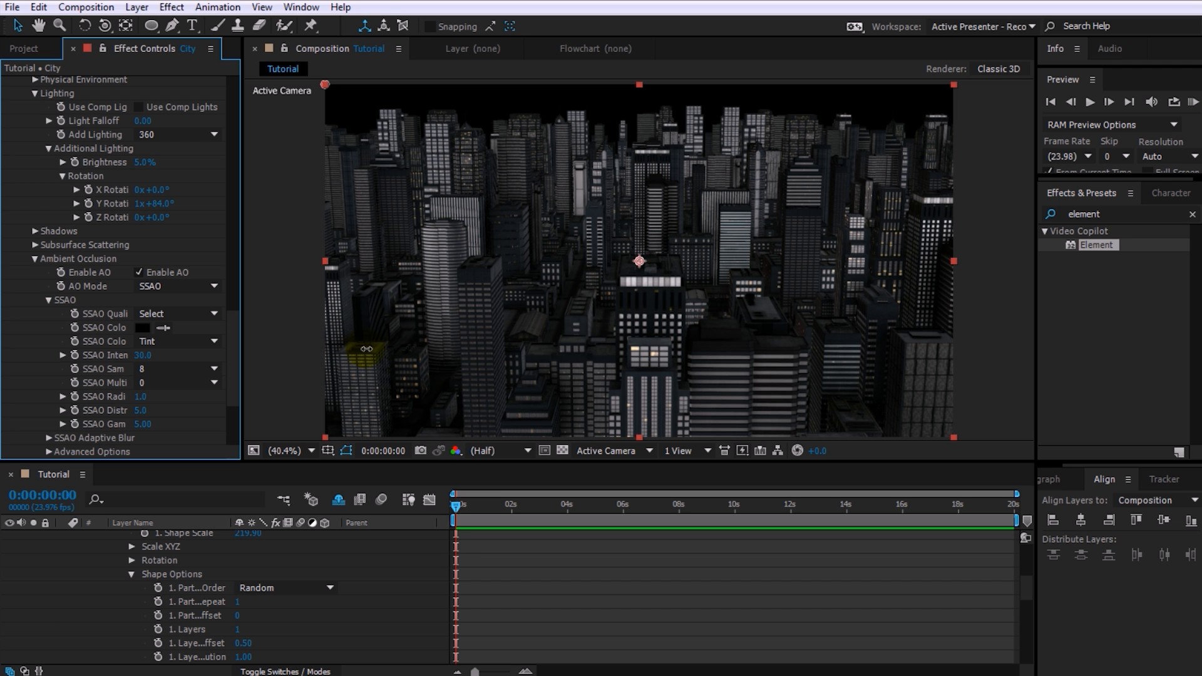
Compare the city with ambient occlusion turned off and on, leaving it enabled.
{"action": "left_click", "coordinate": [138, 269]}
{"action": "left_click", "coordinate": [138, 269]}
{"action": "left_click", "coordinate": [139, 271]}
{"action": "left_click", "coordinate": [139, 271]}
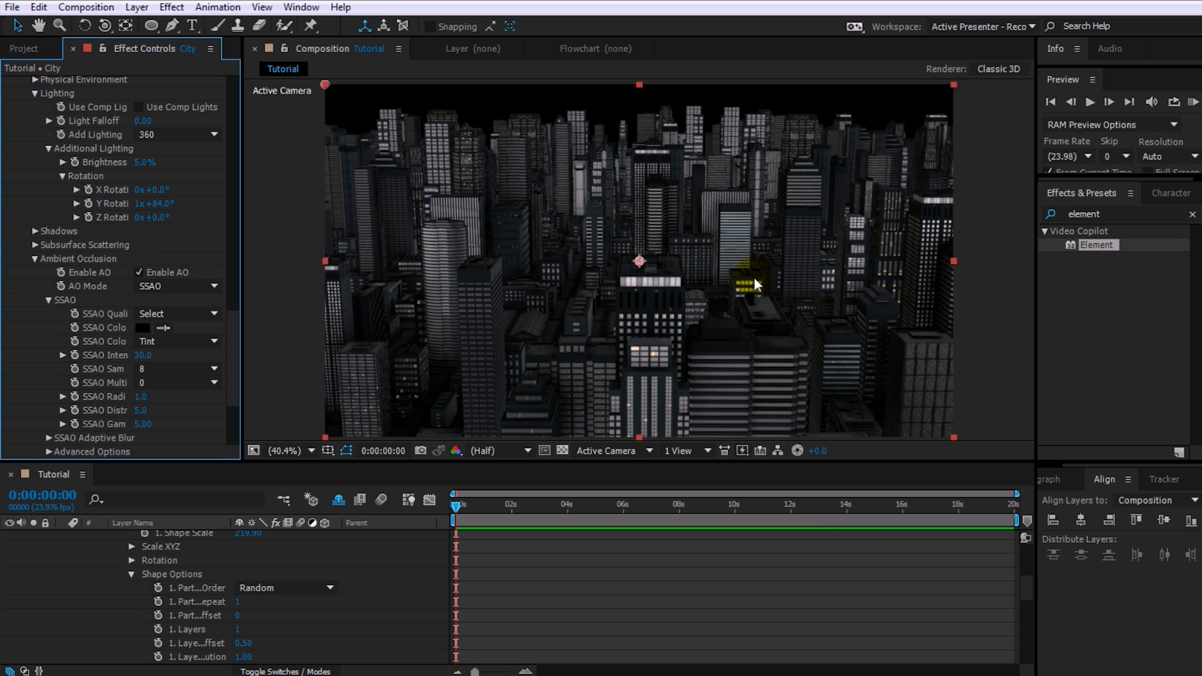
Enable Glow in the Element effect's render settings.
{"action": "key", "text": "c"}
{"action": "left_click_drag", "start_coordinate": [755, 285], "coordinate": [763, 279]}
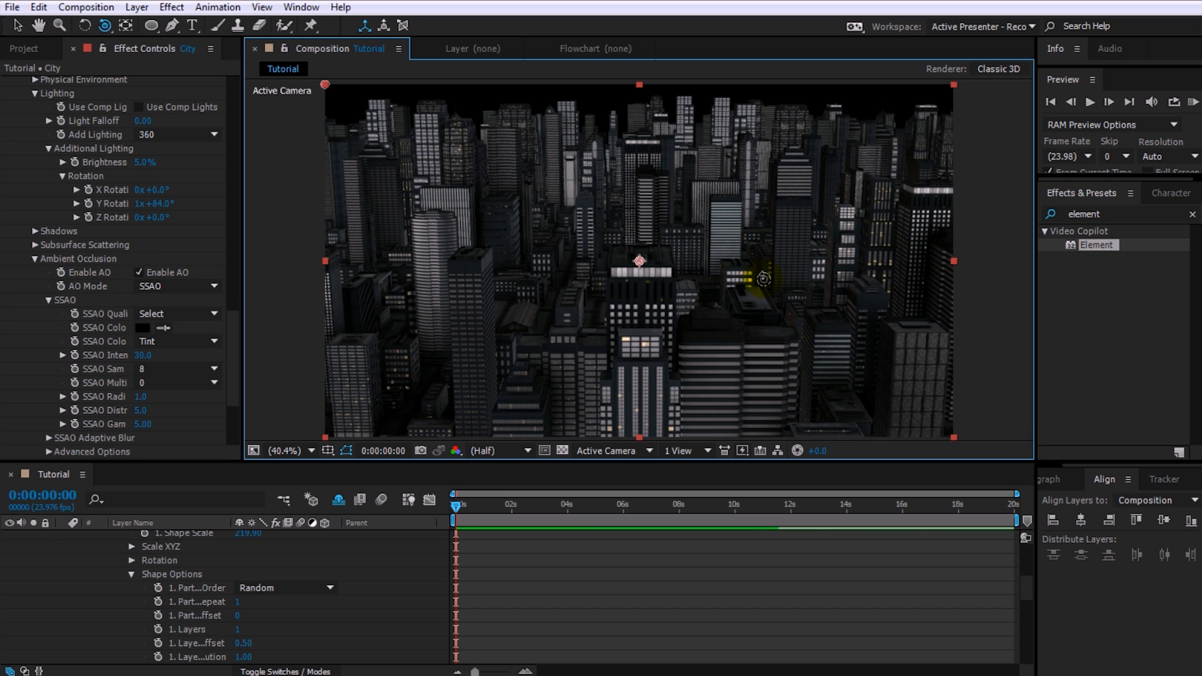
{"action": "left_click_drag", "start_coordinate": [231, 321], "coordinate": [228, 374]}
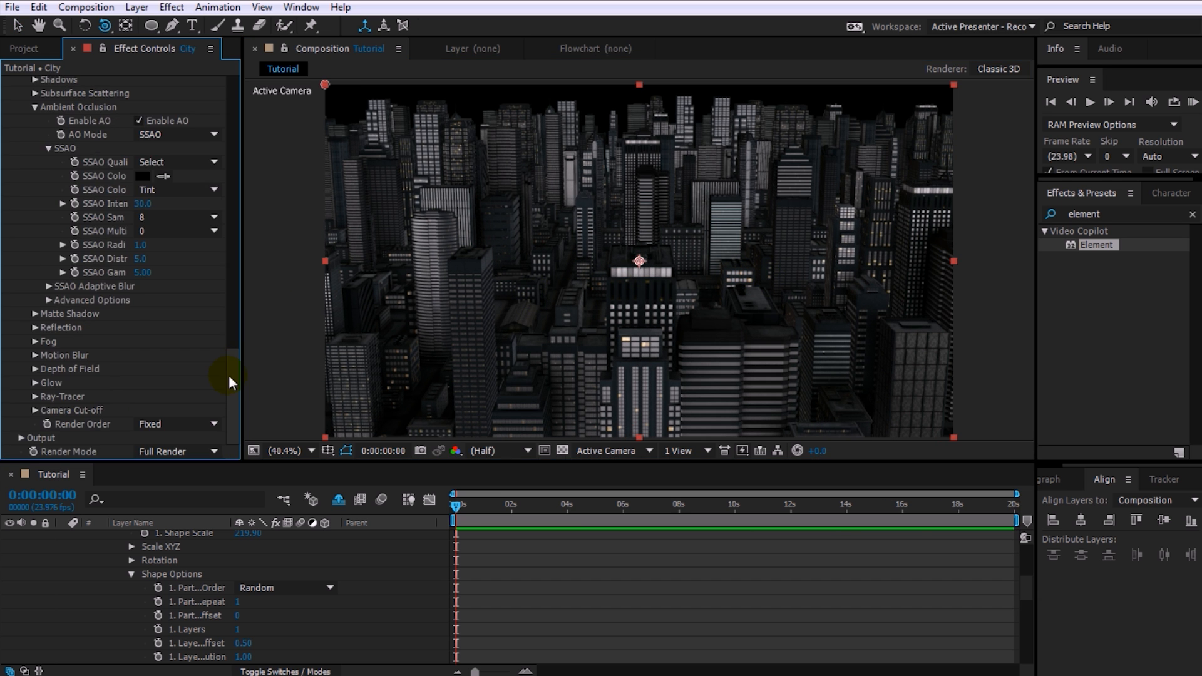
{"action": "left_click", "coordinate": [36, 382]}
{"action": "left_click", "coordinate": [139, 246]}
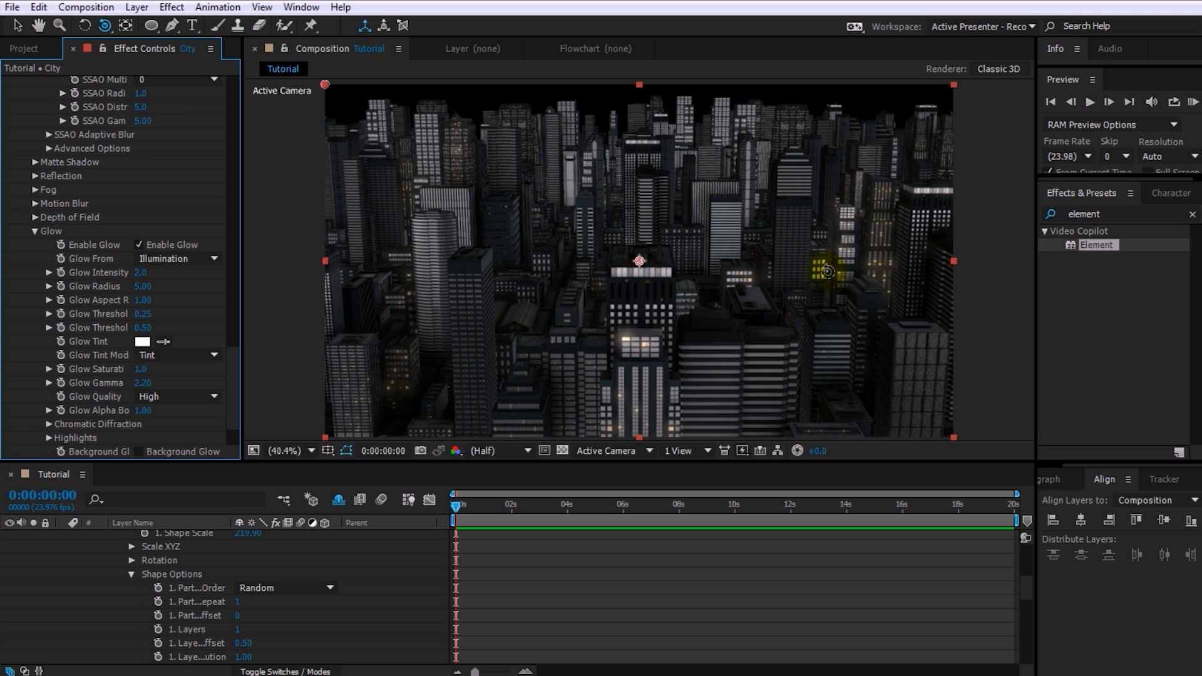
{"action": "key", "text": "v"}
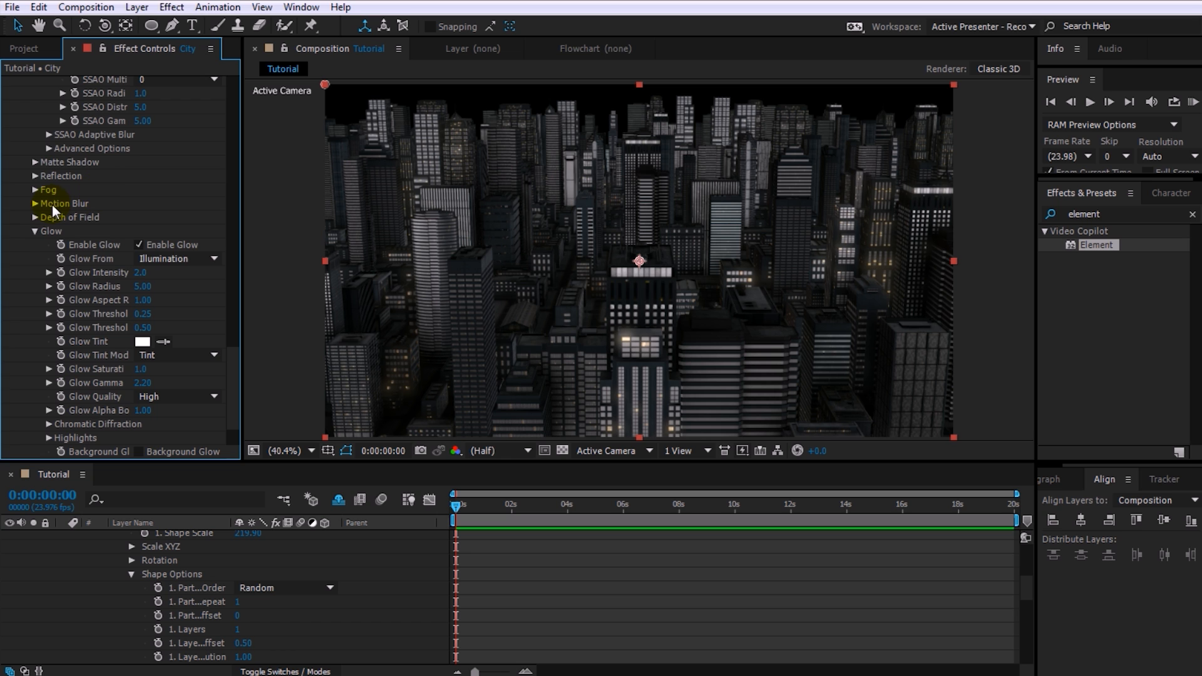
Set the Element effect's motion blur to follow Comp Settings.
{"action": "left_click", "coordinate": [35, 204]}
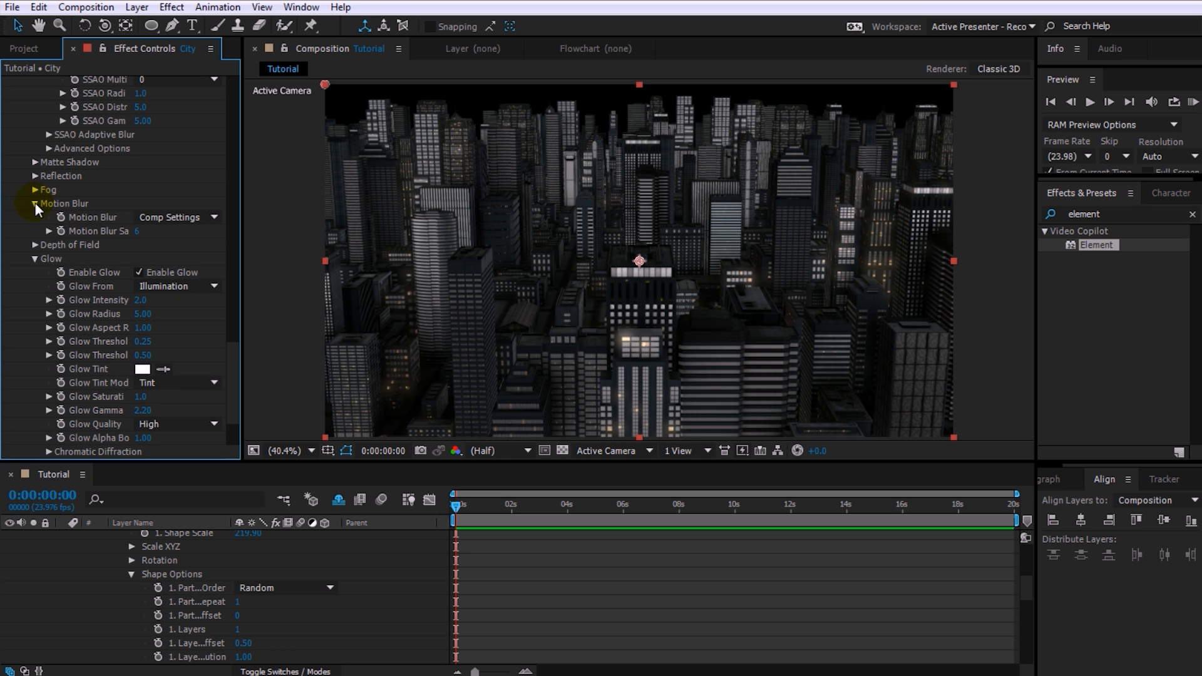
{"action": "left_click", "coordinate": [179, 216]}
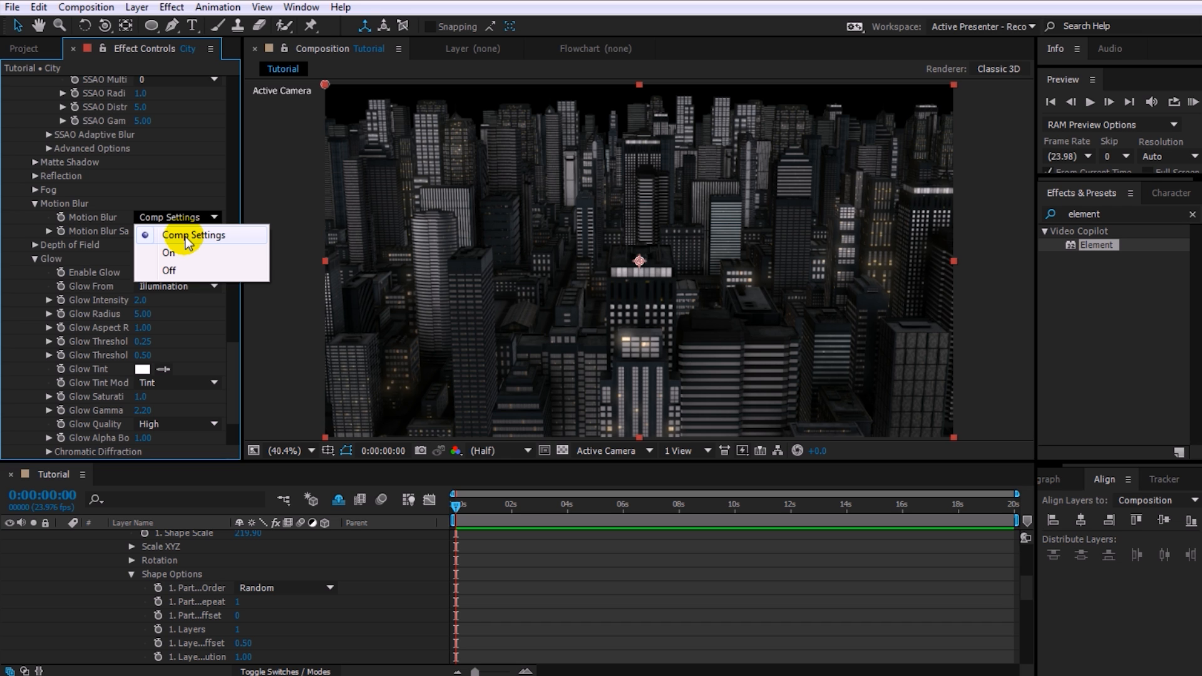
{"action": "left_click", "coordinate": [188, 236]}
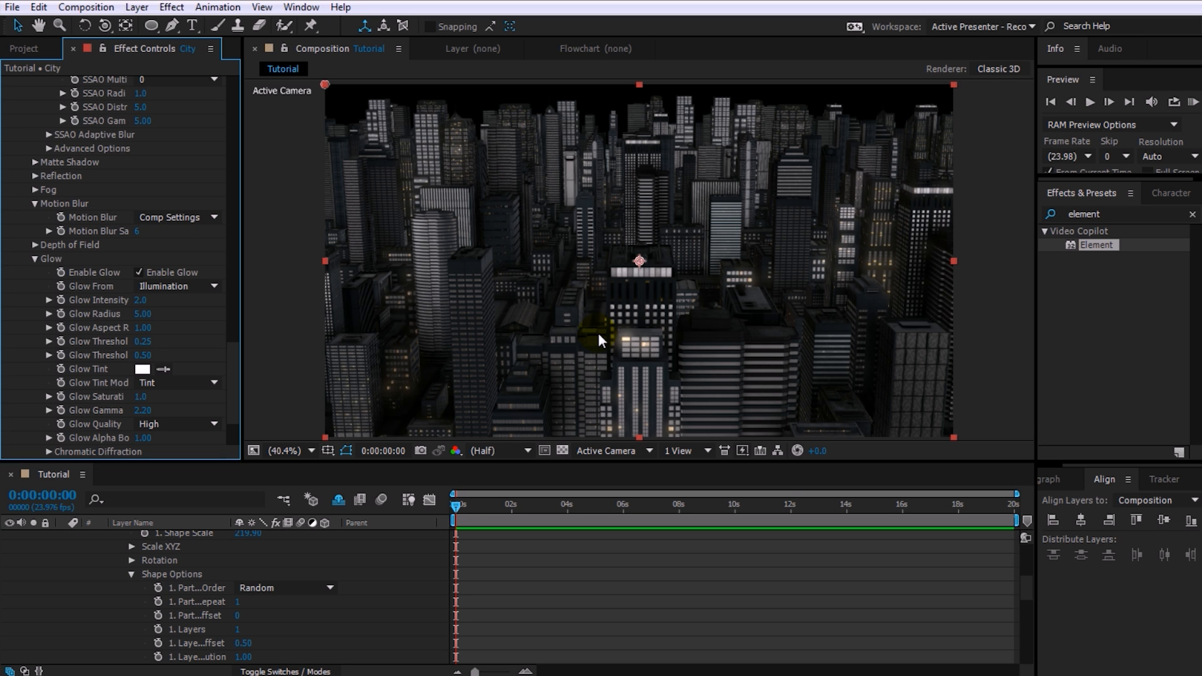
Switch the Element effect's render mode to Draft.
{"action": "scroll", "coordinate": [234, 376], "scroll_direction": "down", "scroll_amount": 3}
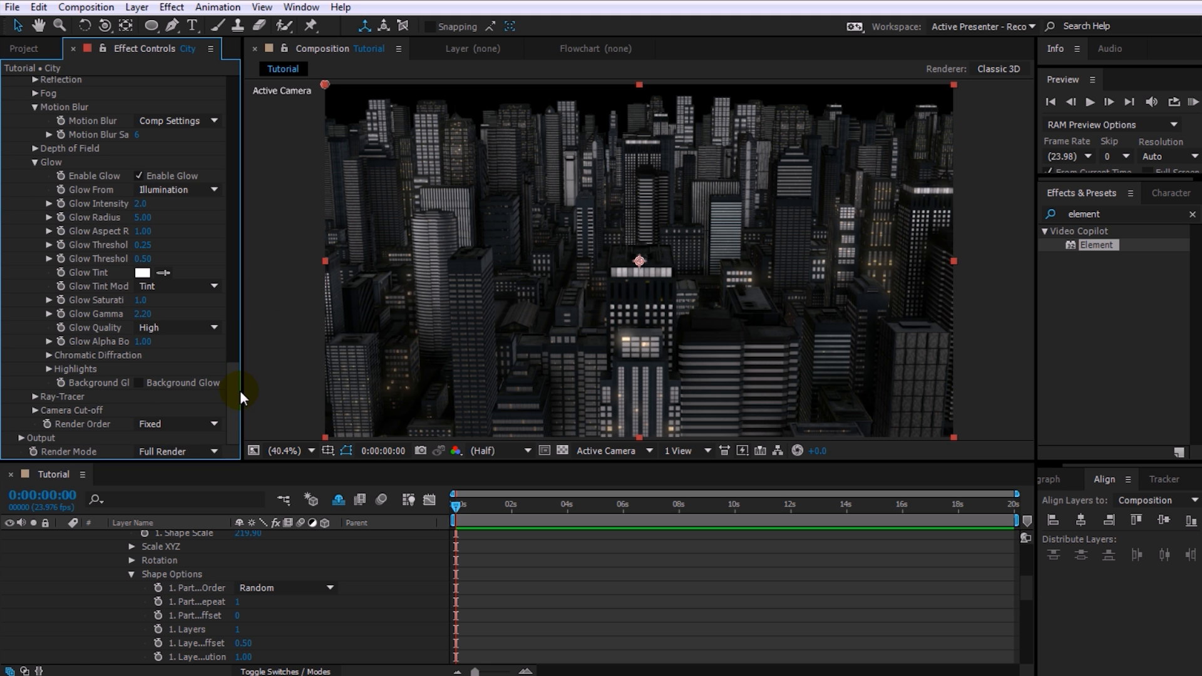
{"action": "left_click", "coordinate": [181, 451]}
{"action": "left_click", "coordinate": [182, 504]}
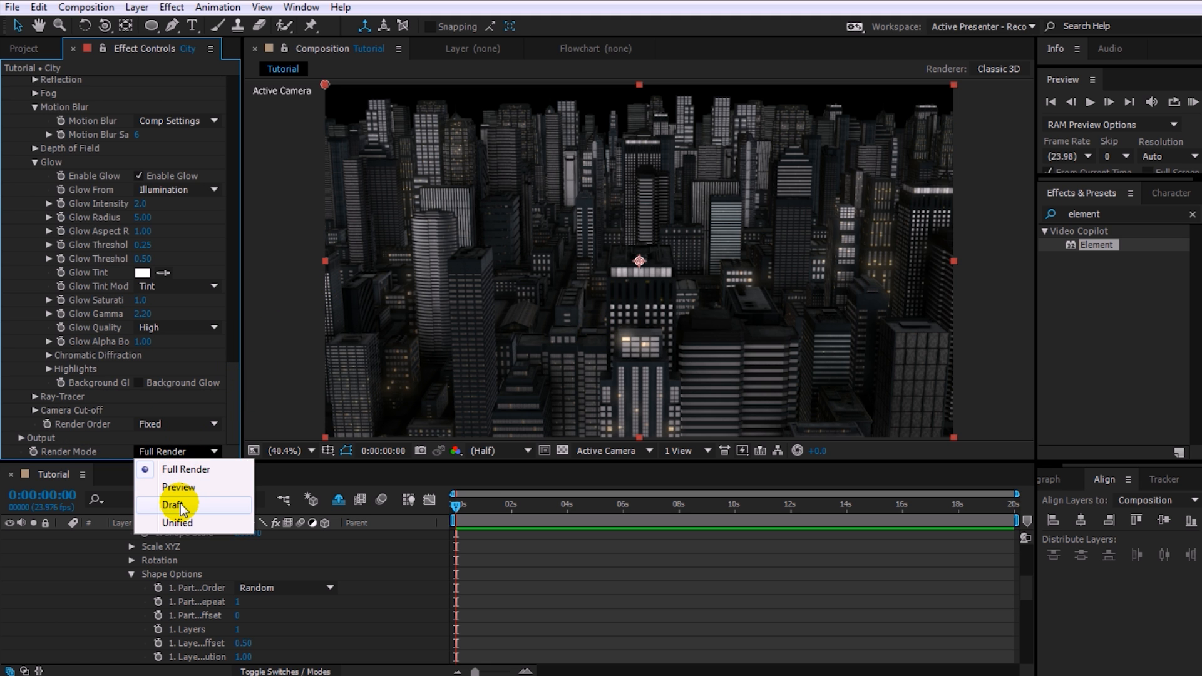
Fly the camera around the city and in to a close view of one tall building's windowed facade.
{"action": "key", "text": "c"}
{"action": "left_click_drag", "start_coordinate": [671, 282], "coordinate": [657, 323]}
{"action": "key", "text": "c"}
{"action": "left_click_drag", "start_coordinate": [679, 241], "coordinate": [646, 261]}
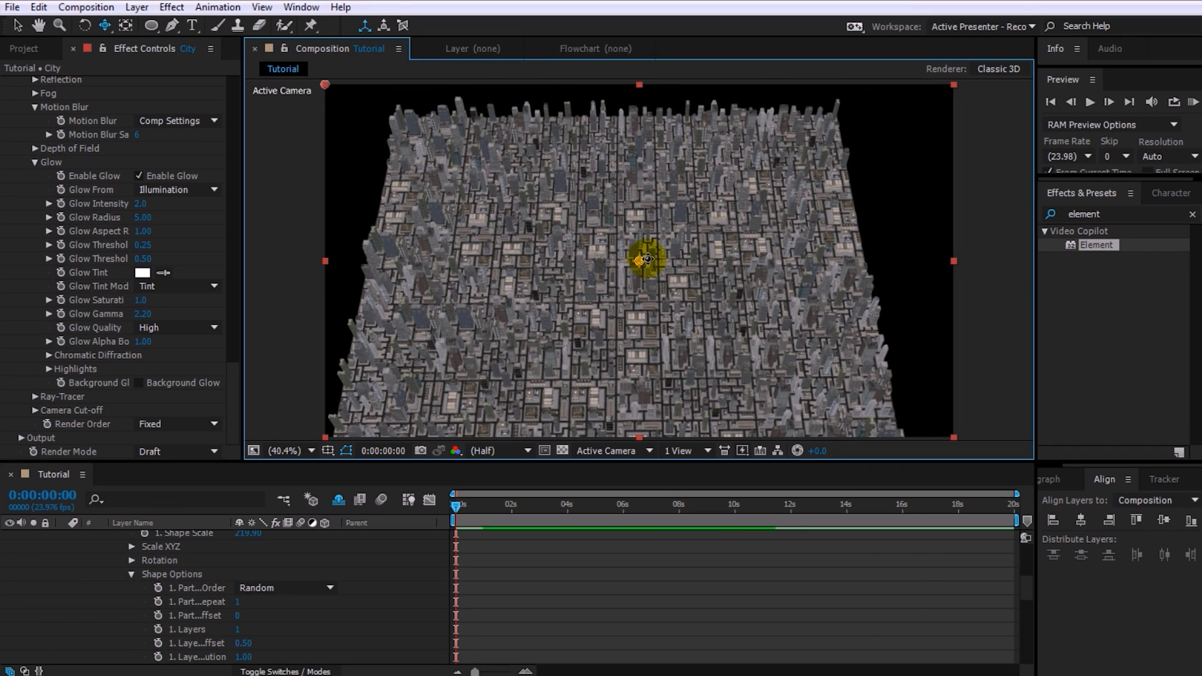
{"action": "key", "text": "c"}
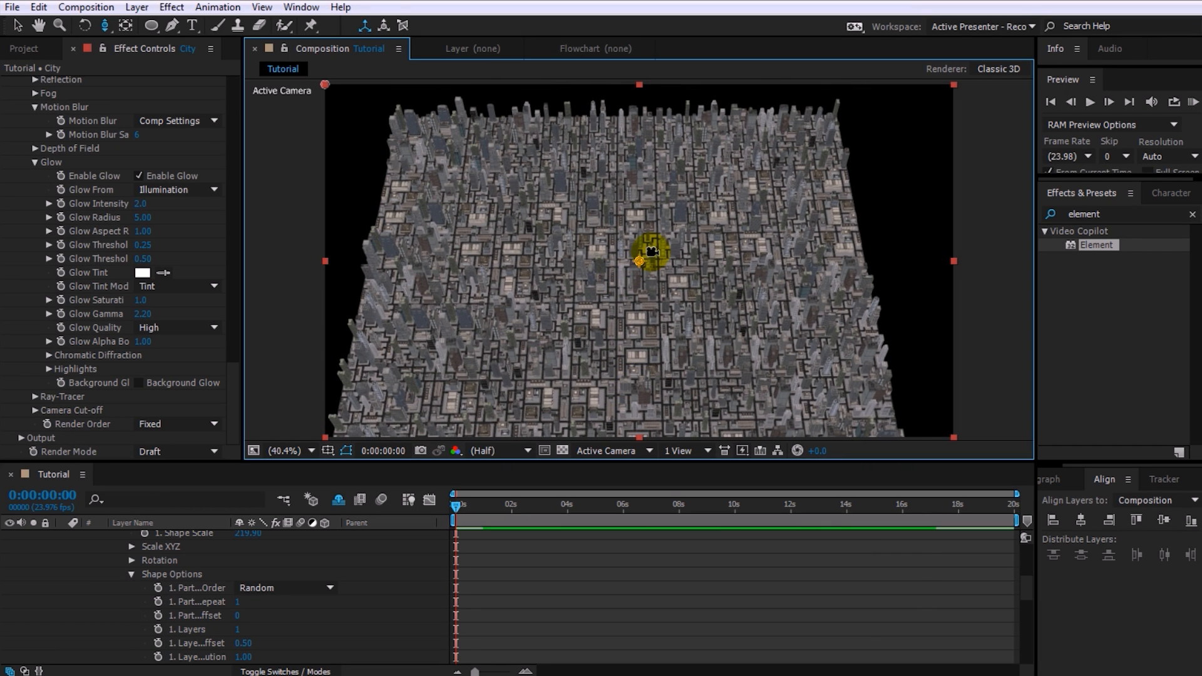
{"action": "left_click_drag", "start_coordinate": [658, 268], "coordinate": [675, 226]}
{"action": "key", "text": "v"}
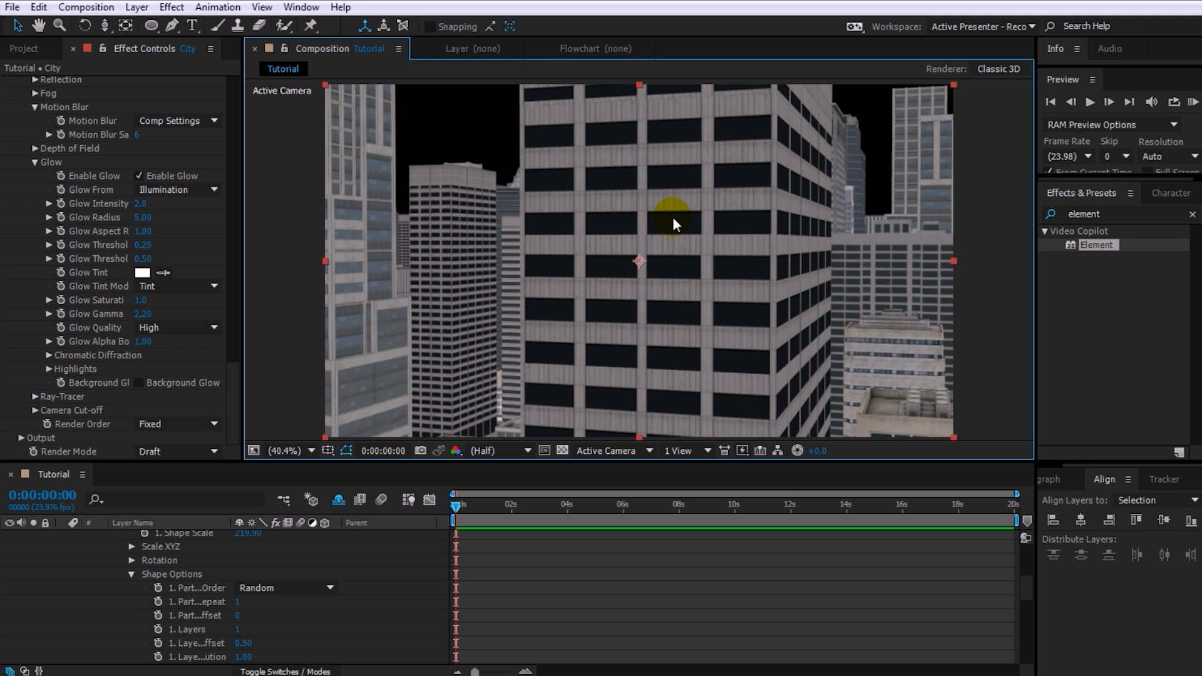
Place the City layer's Generate 3D Position point on a dark window of the framed building, at about 1063, 424.
{"action": "left_click", "coordinate": [404, 504]}
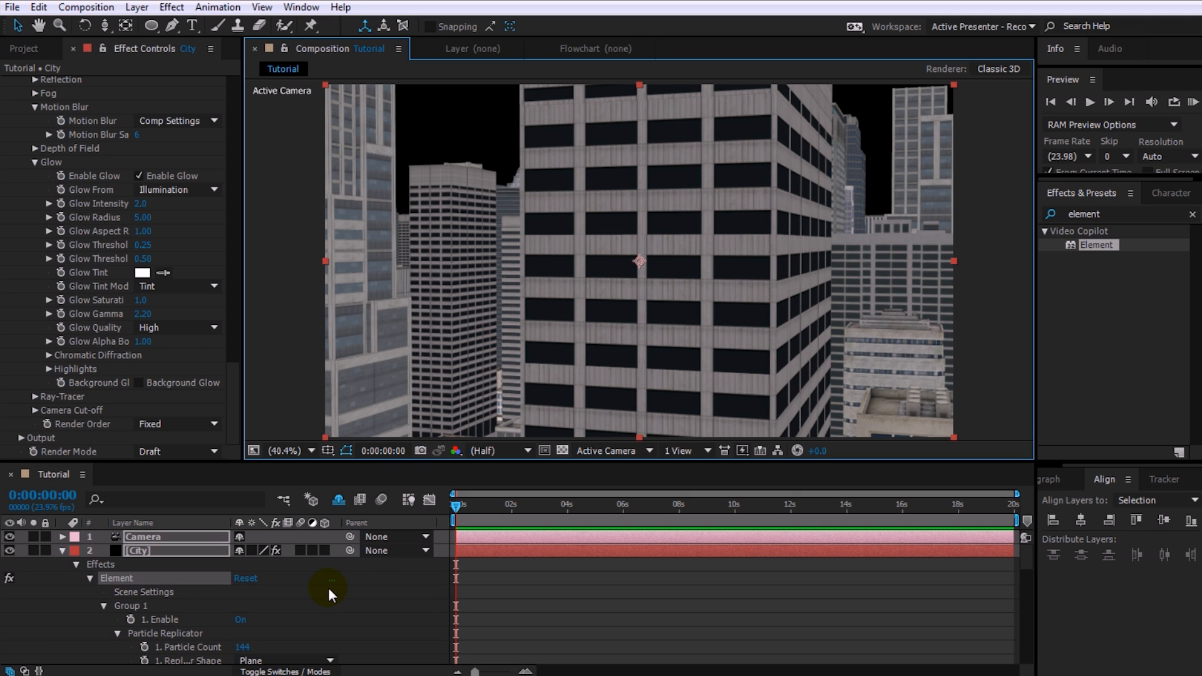
{"action": "left_click", "coordinate": [206, 551]}
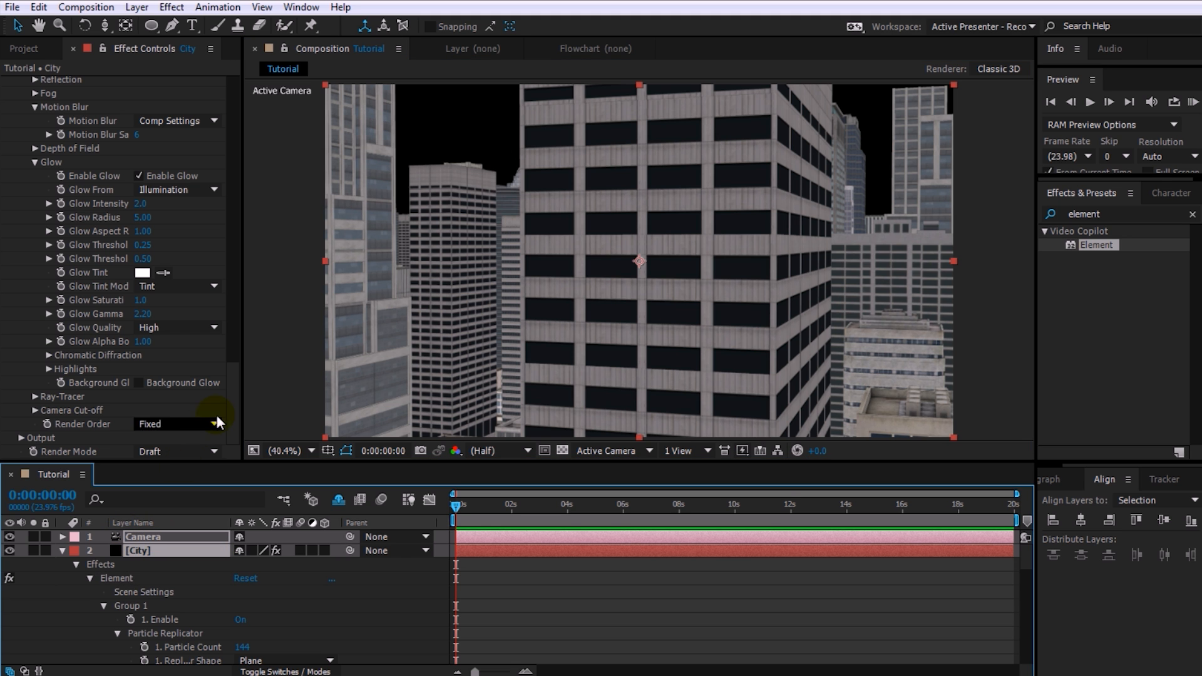
{"action": "left_click_drag", "start_coordinate": [230, 403], "coordinate": [233, 370]}
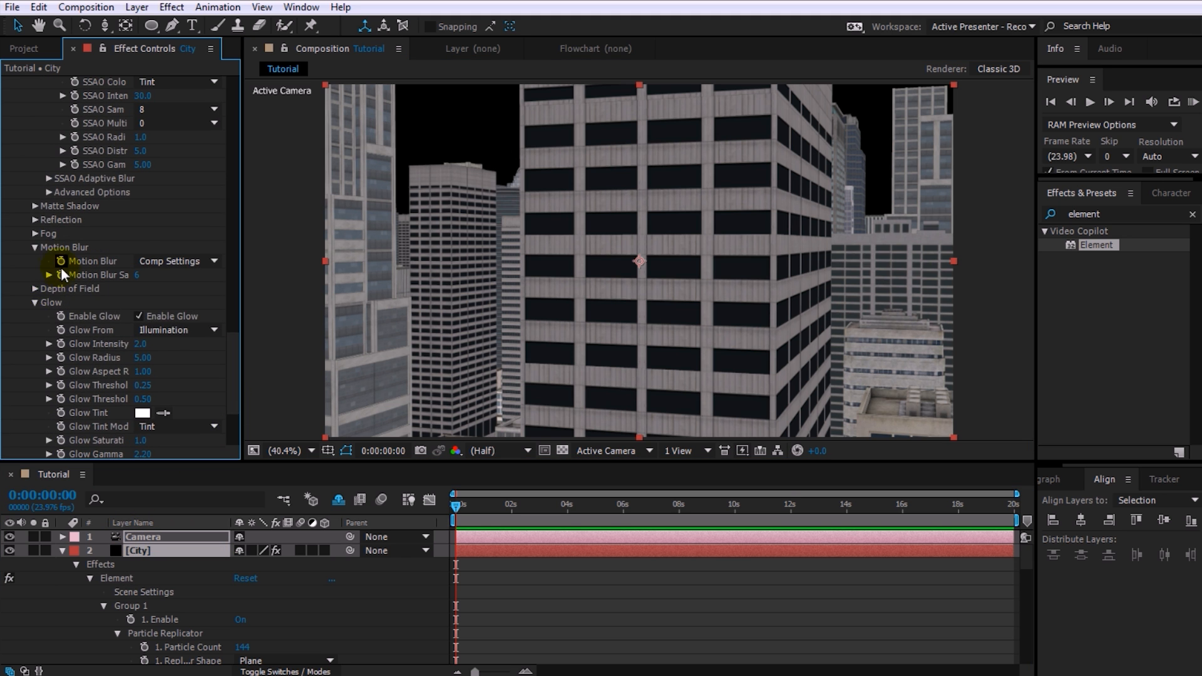
{"action": "scroll", "coordinate": [72, 288], "scroll_direction": "up", "scroll_amount": 6}
{"action": "scroll", "coordinate": [73, 305], "scroll_direction": "up", "scroll_amount": 5}
{"action": "left_click", "coordinate": [21, 315]}
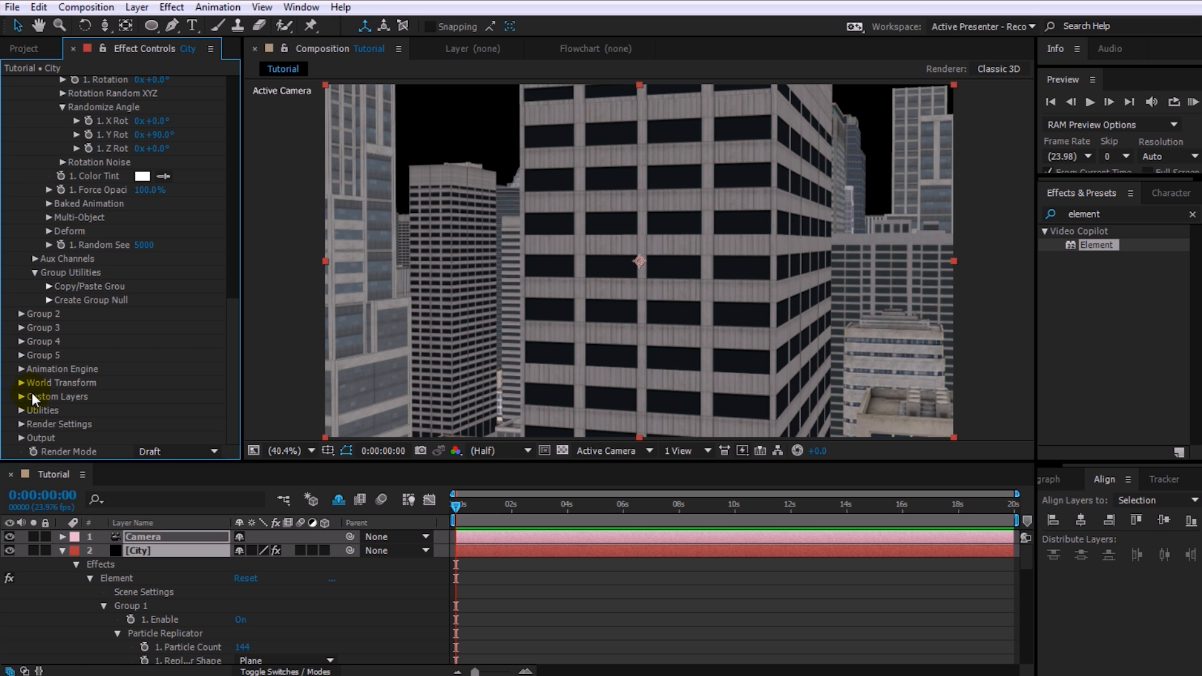
{"action": "left_click", "coordinate": [22, 411]}
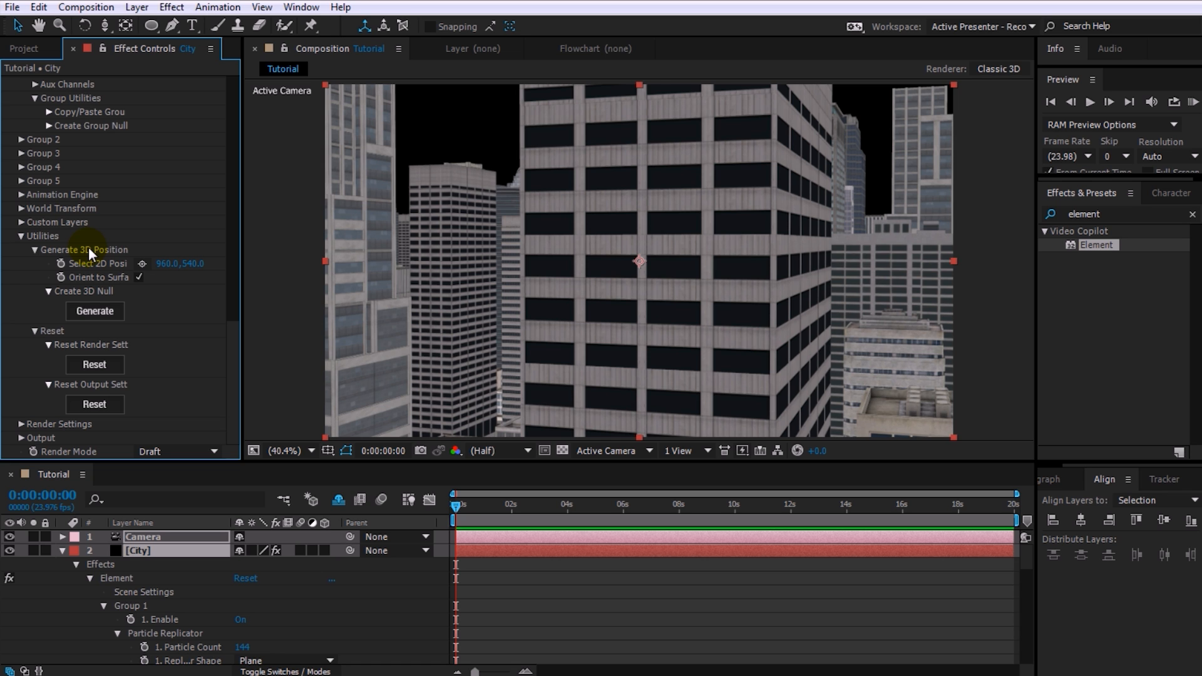
{"action": "left_click", "coordinate": [141, 262]}
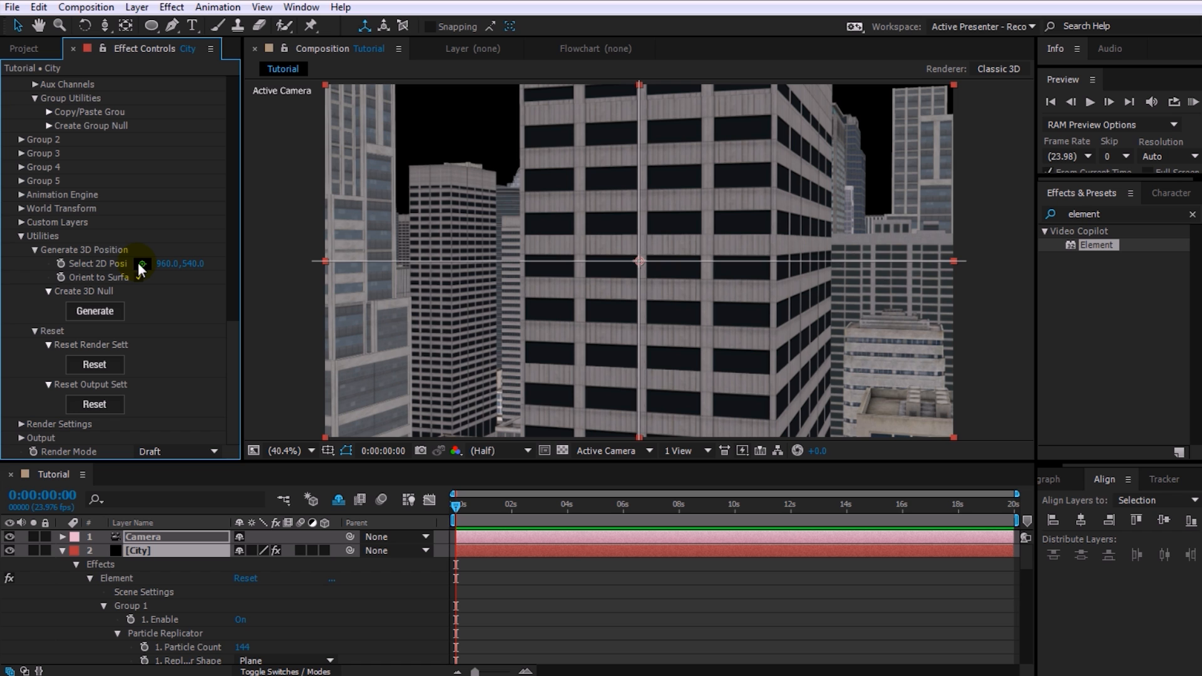
{"action": "left_click", "coordinate": [673, 222]}
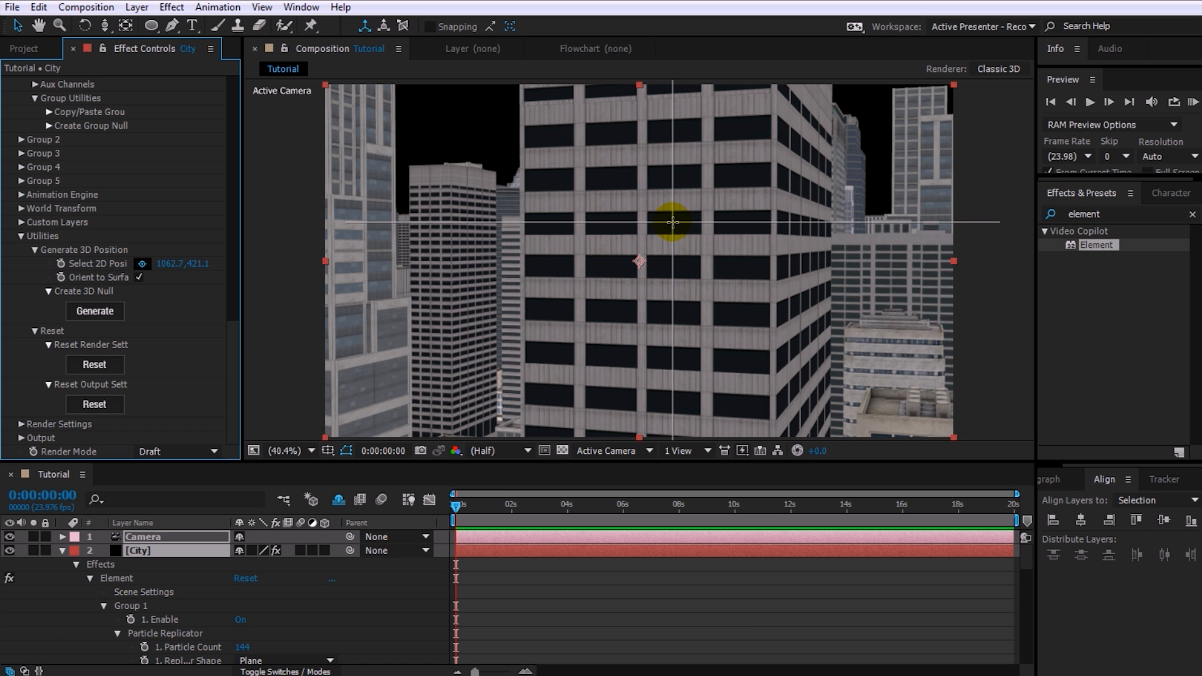
{"action": "left_click", "coordinate": [672, 223]}
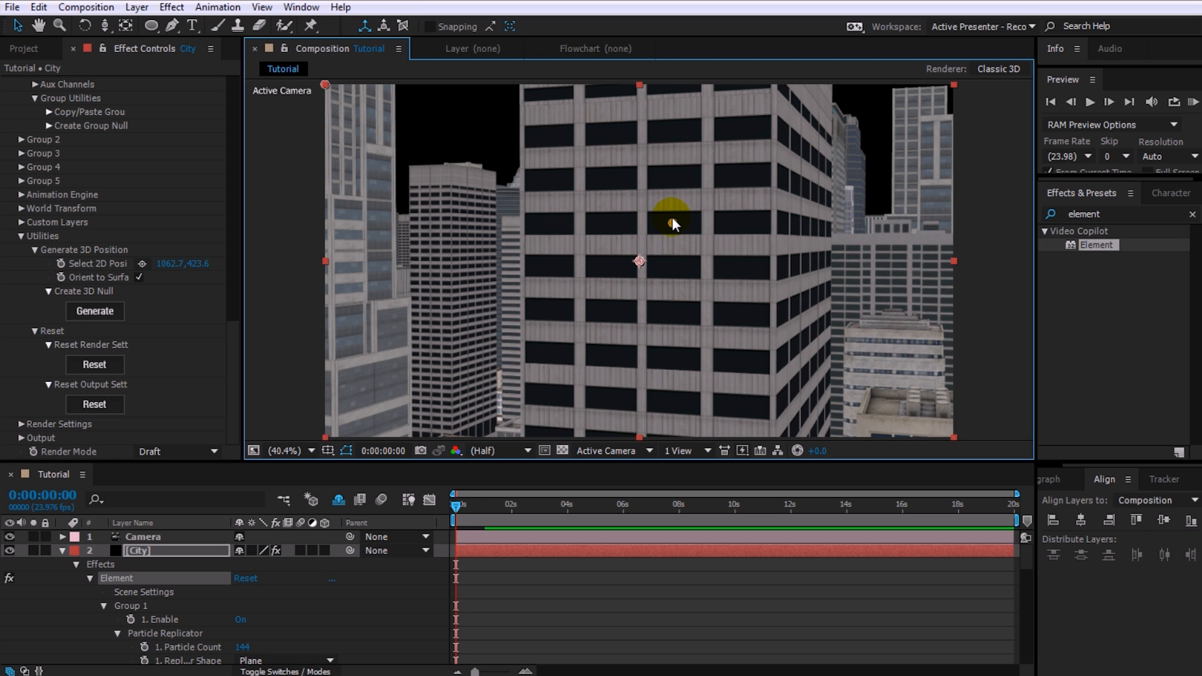
From a closer camera view, reposition the 3D position point on the window at about 1132, 347 and generate a 3D null there.
{"action": "key", "text": "c"}
{"action": "scroll", "coordinate": [679, 212], "scroll_direction": "up", "scroll_amount": 5}
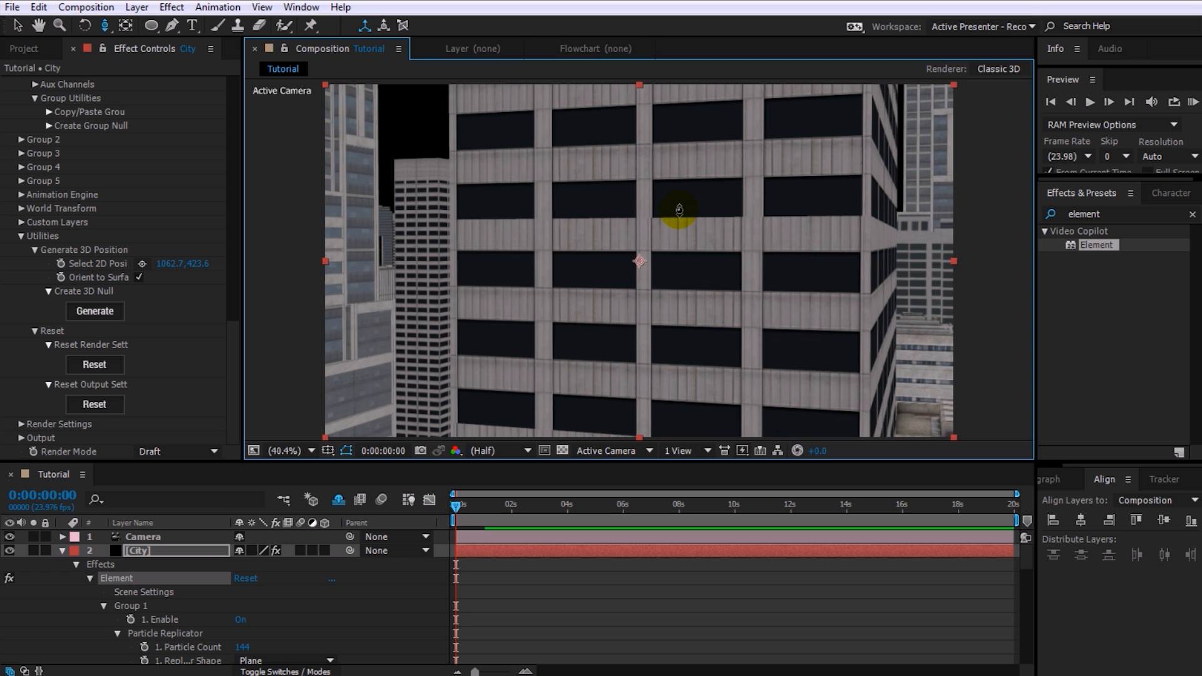
{"action": "left_click_drag", "start_coordinate": [679, 210], "coordinate": [680, 218]}
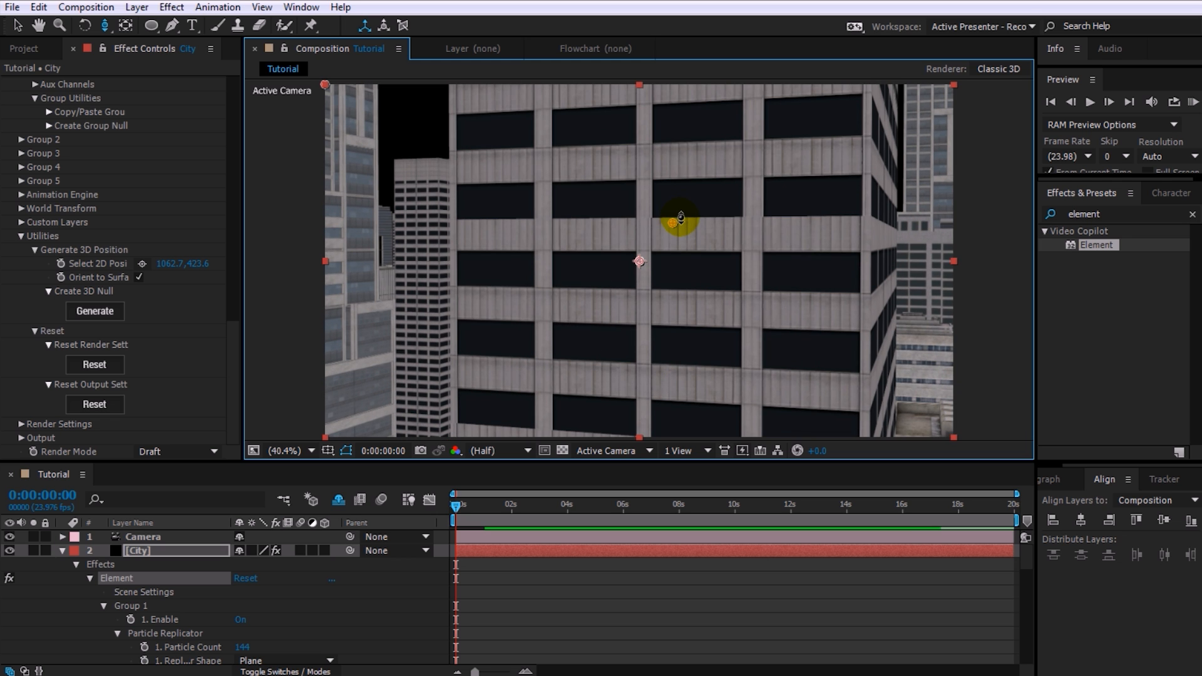
{"action": "left_click", "coordinate": [142, 263]}
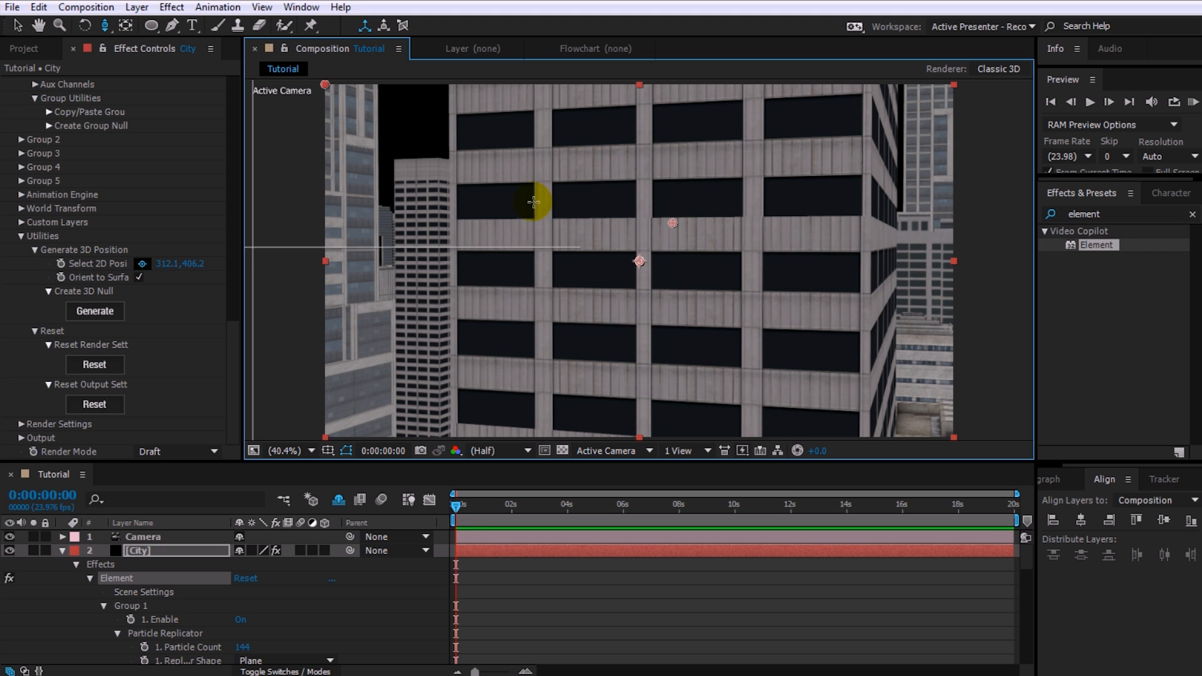
{"action": "left_click", "coordinate": [695, 198]}
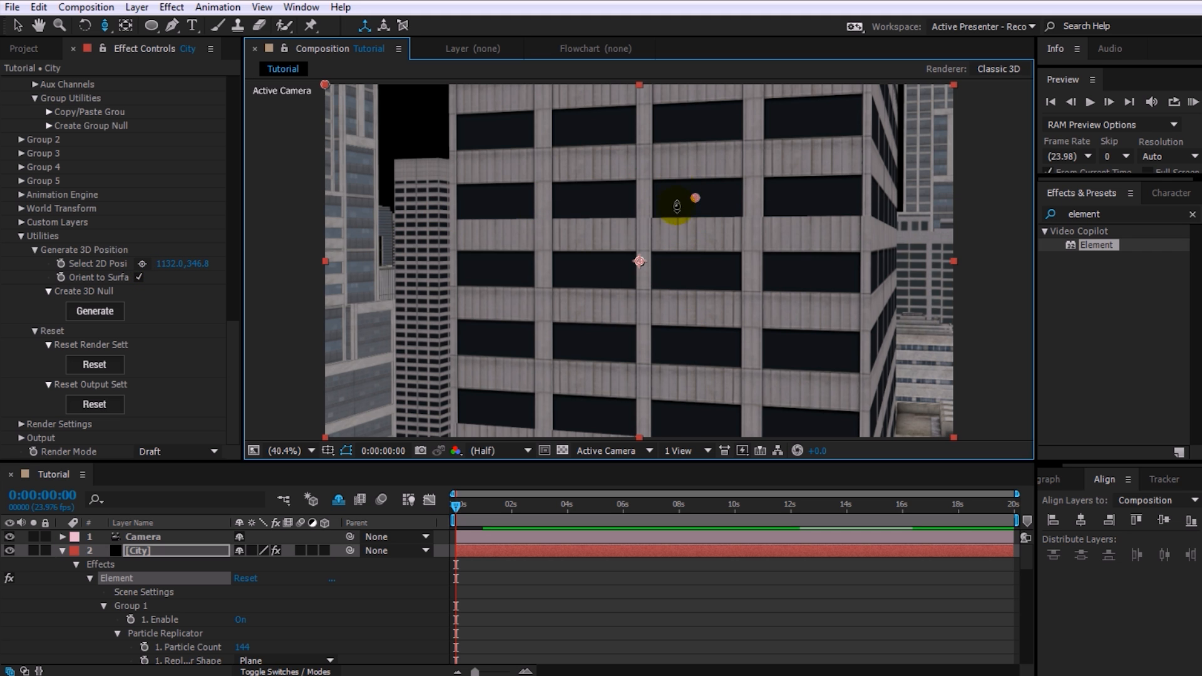
{"action": "left_click", "coordinate": [96, 311]}
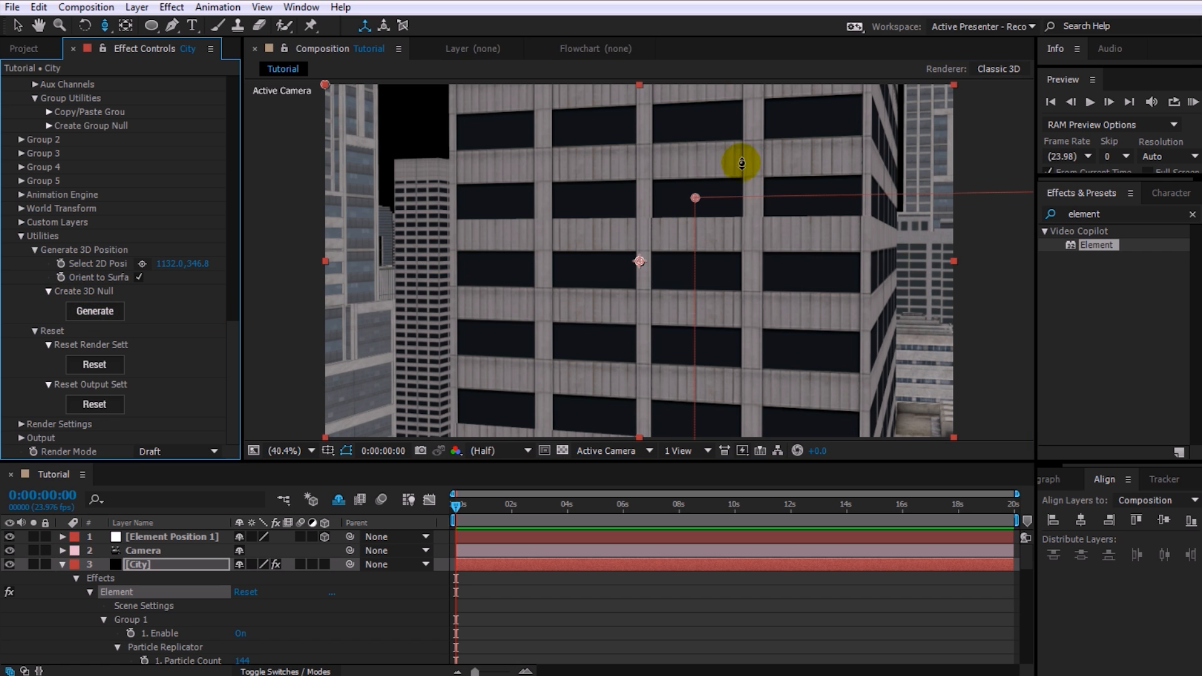
{"action": "key", "text": "v"}
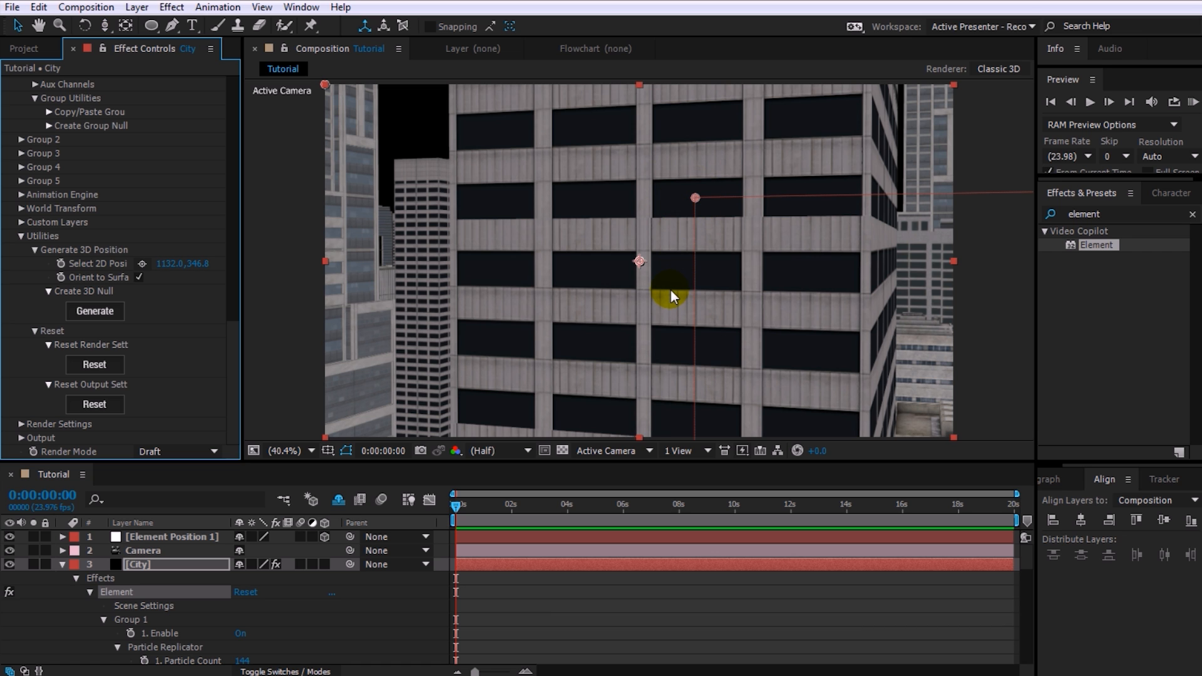
Rename the generated null layer to Window Null and parent the Camera layer to it.
{"action": "left_click", "coordinate": [178, 536]}
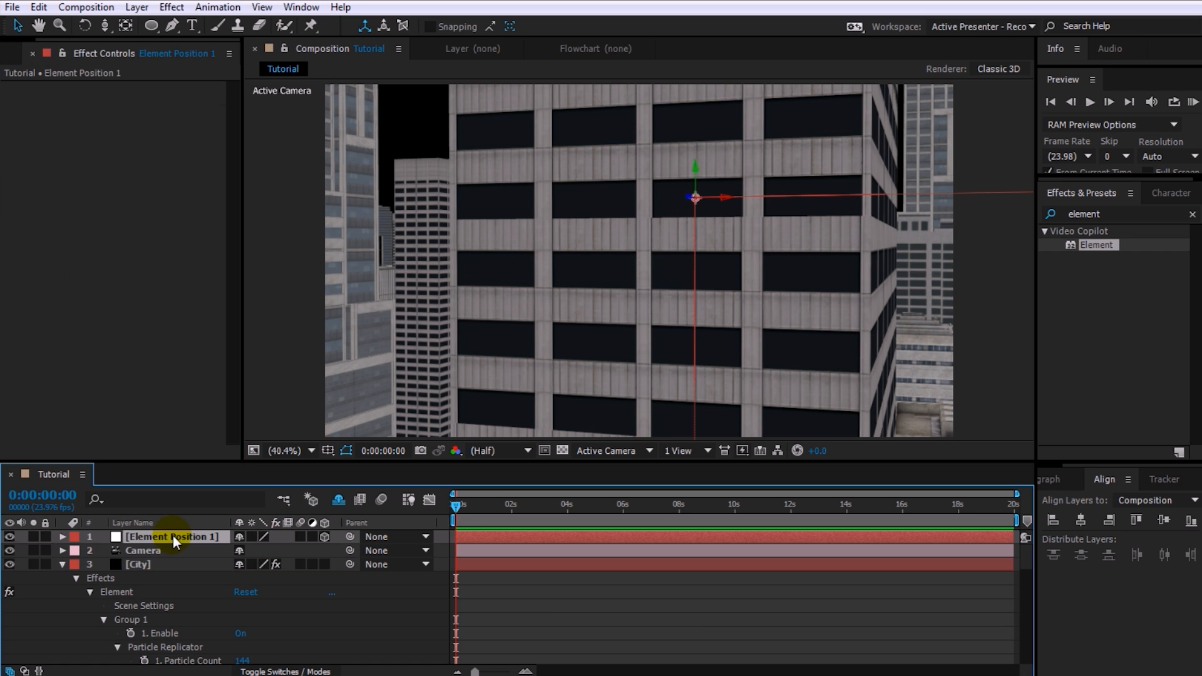
{"action": "key", "text": "Return"}
{"action": "type", "text": "Window Null"}
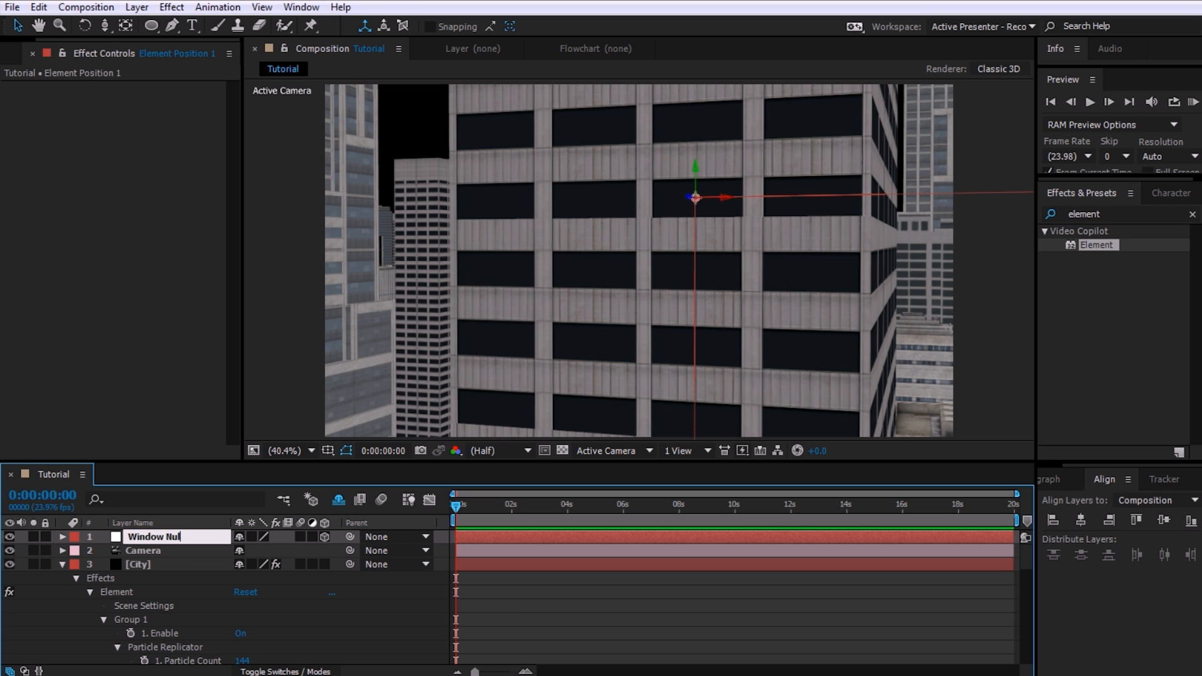
{"action": "key", "text": "Return"}
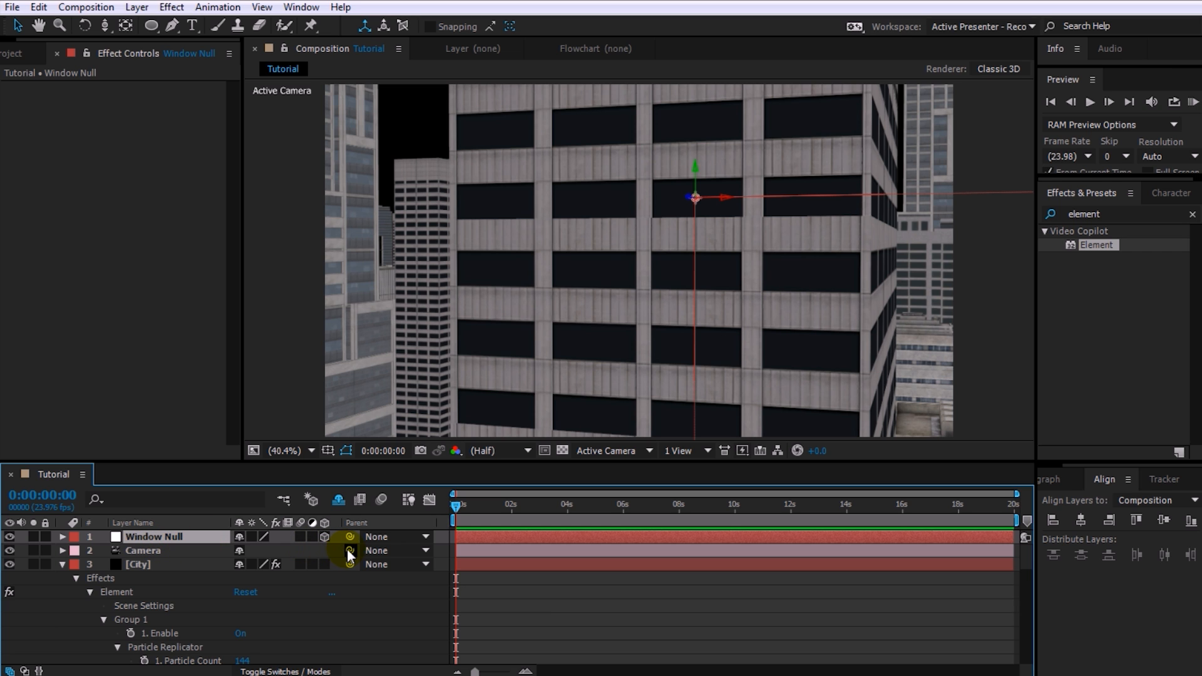
{"action": "left_click_drag", "start_coordinate": [349, 551], "coordinate": [195, 537]}
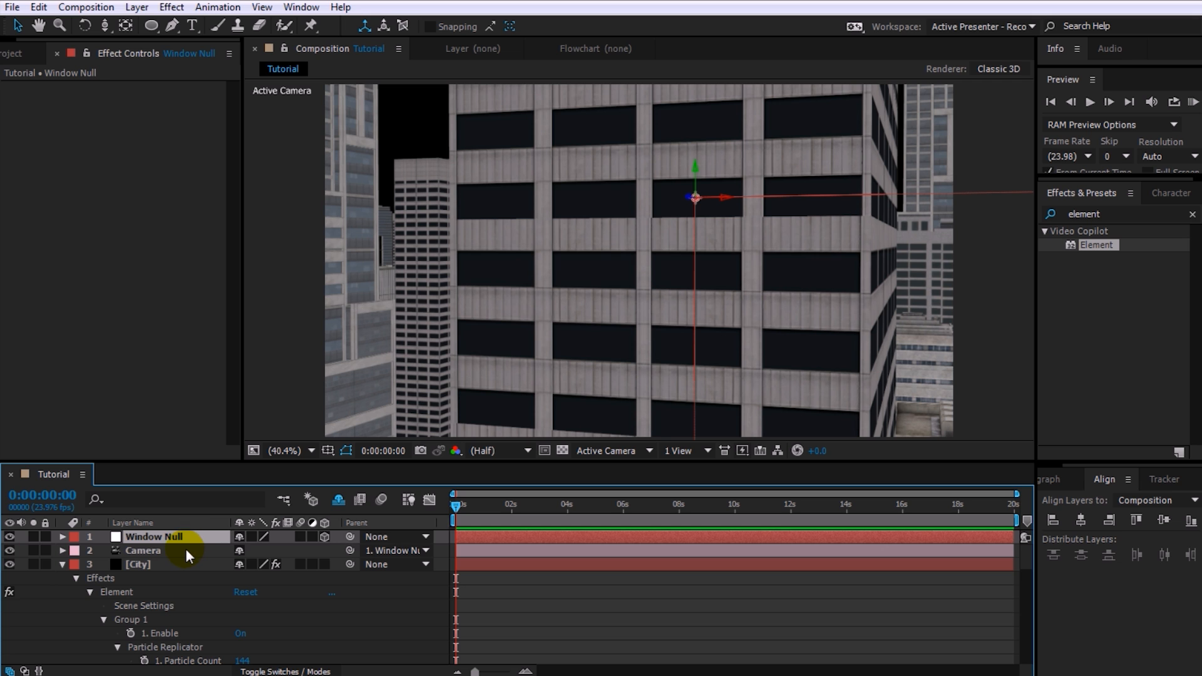
Reveal the Camera layer's position and rotation properties and set its orientation to 0°, 0°, 0°.
{"action": "left_click", "coordinate": [182, 550]}
{"action": "key", "text": "p"}
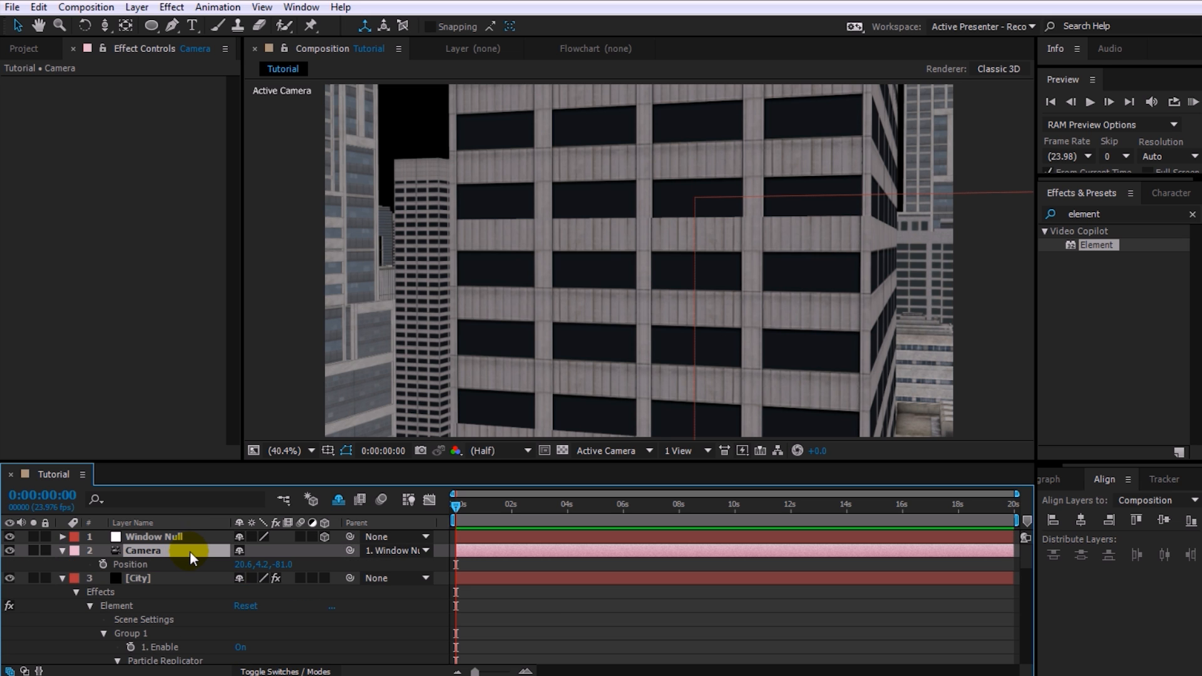
{"action": "key", "text": "shift+r"}
{"action": "left_click", "coordinate": [244, 579]}
{"action": "type", "text": "0"}
{"action": "left_click", "coordinate": [287, 580]}
{"action": "type", "text": "0"}
{"action": "left_click", "coordinate": [271, 580]}
{"action": "type", "text": "0"}
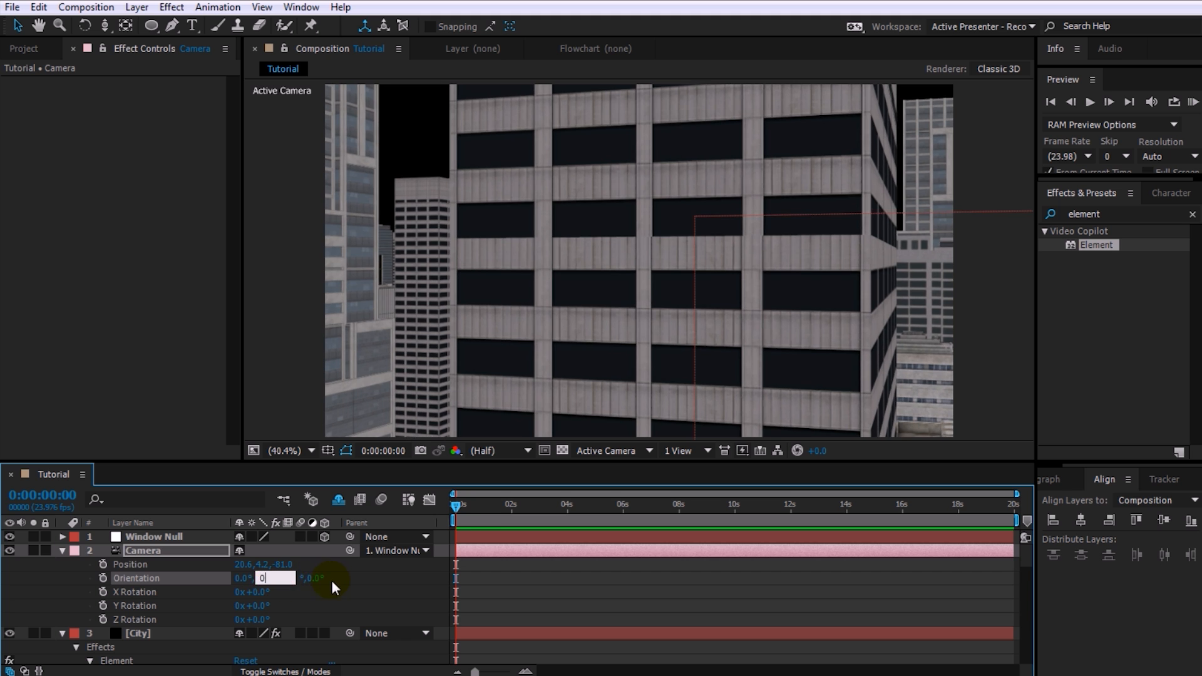
Set the Camera layer's position to 0, 0, -18 so one window fills the view.
{"action": "left_click", "coordinate": [242, 564]}
{"action": "type", "text": "0"}
{"action": "left_click", "coordinate": [282, 564]}
{"action": "type", "text": "0"}
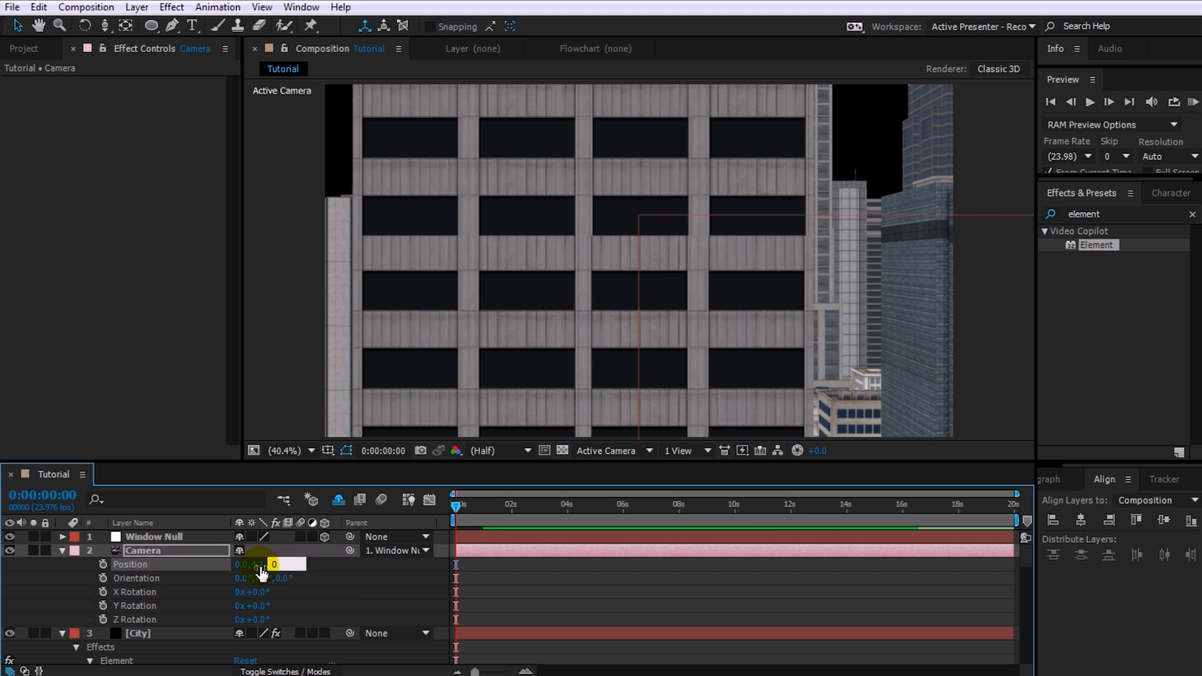
{"action": "left_click", "coordinate": [259, 566]}
{"action": "type", "text": "0"}
{"action": "left_click", "coordinate": [315, 569]}
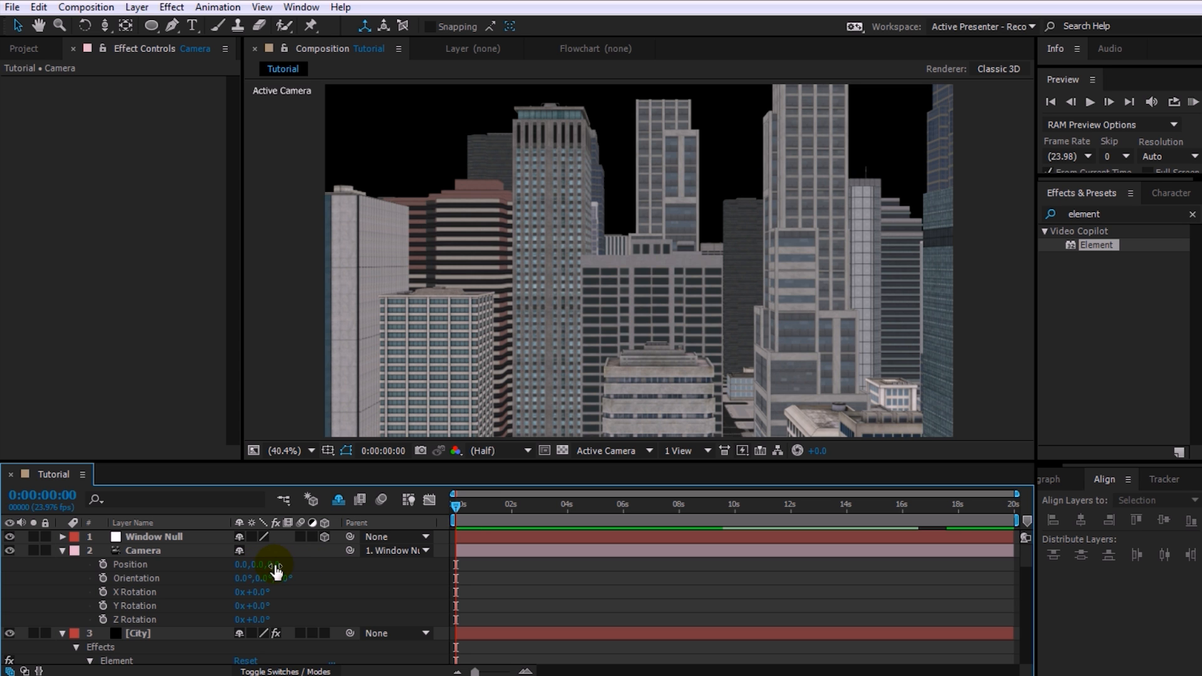
{"action": "left_click_drag", "start_coordinate": [275, 565], "coordinate": [301, 604]}
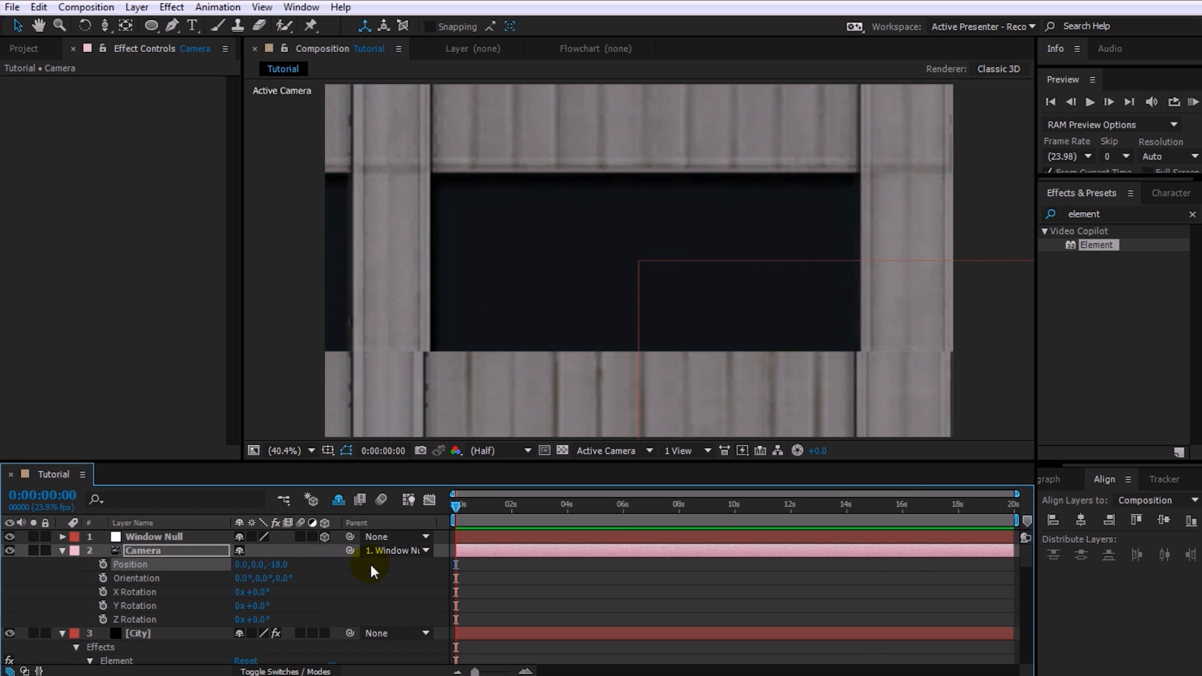
Collapse the layer properties, add the kitchen video to the top of the Tutorial timeline, and preview it at 0:00:06:08.
{"action": "left_click", "coordinate": [63, 550]}
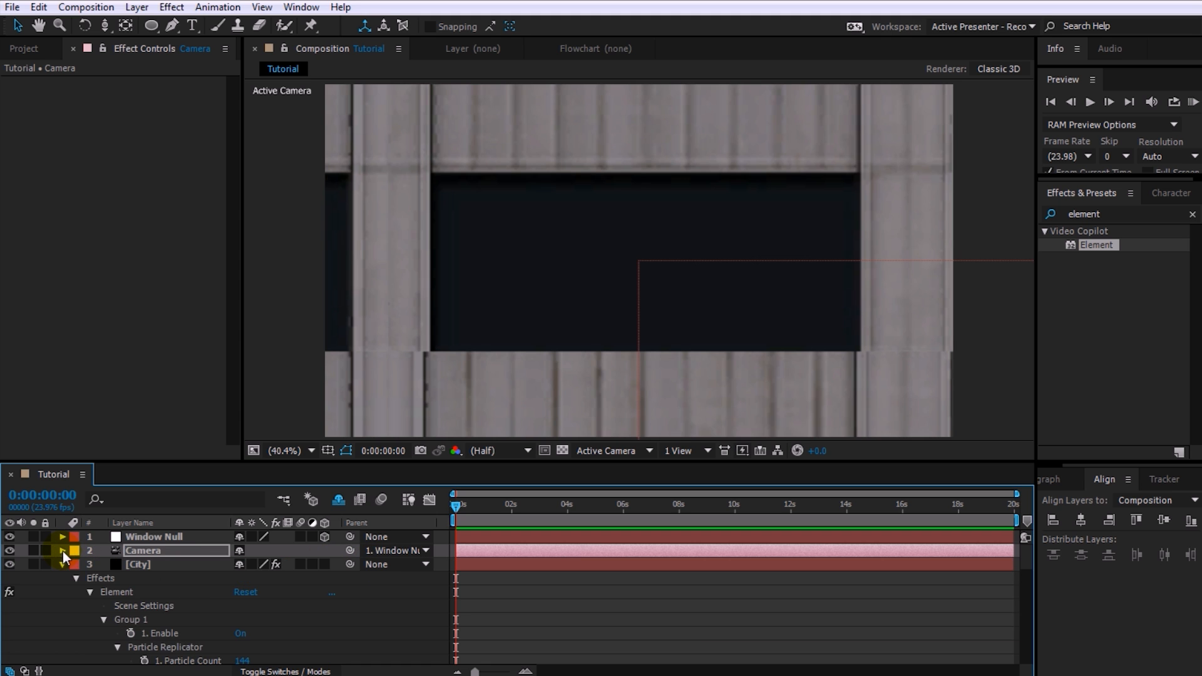
{"action": "left_click", "coordinate": [63, 563]}
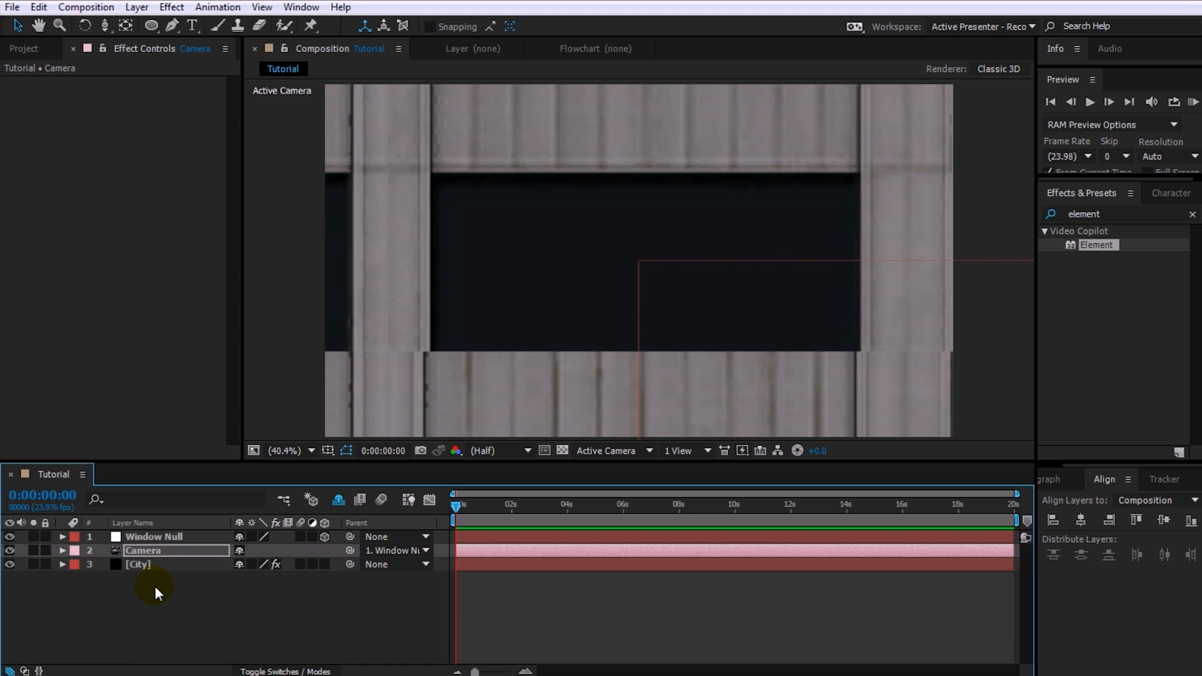
{"action": "left_click", "coordinate": [25, 49]}
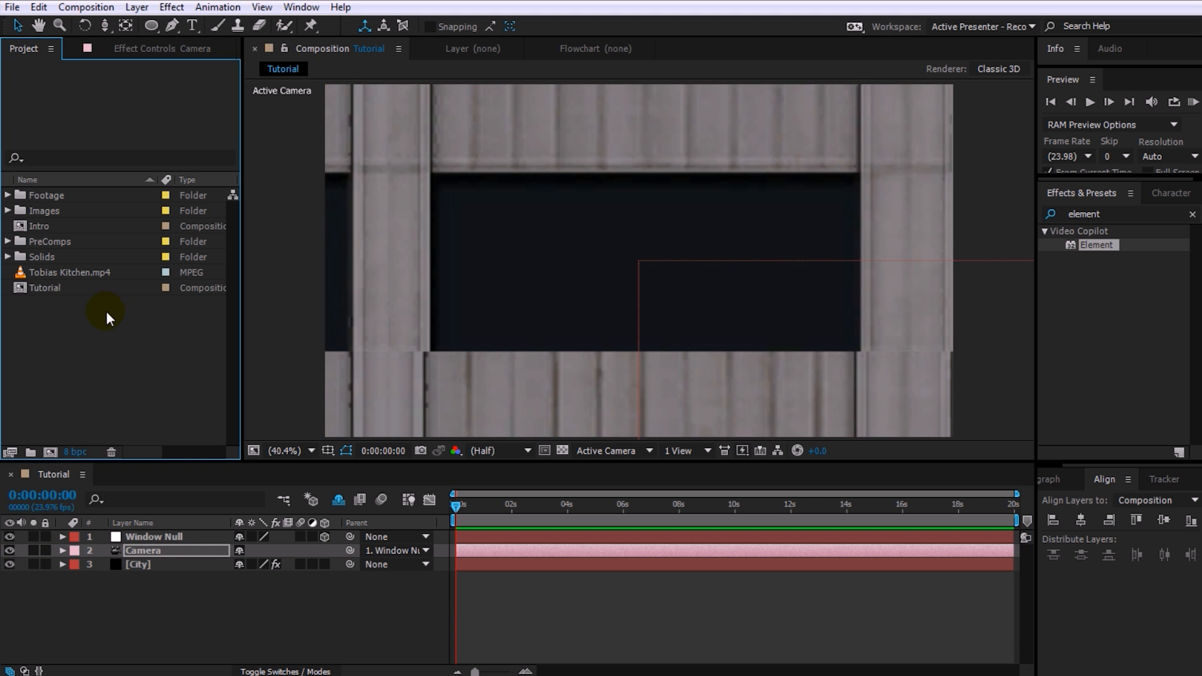
{"action": "left_click", "coordinate": [50, 272]}
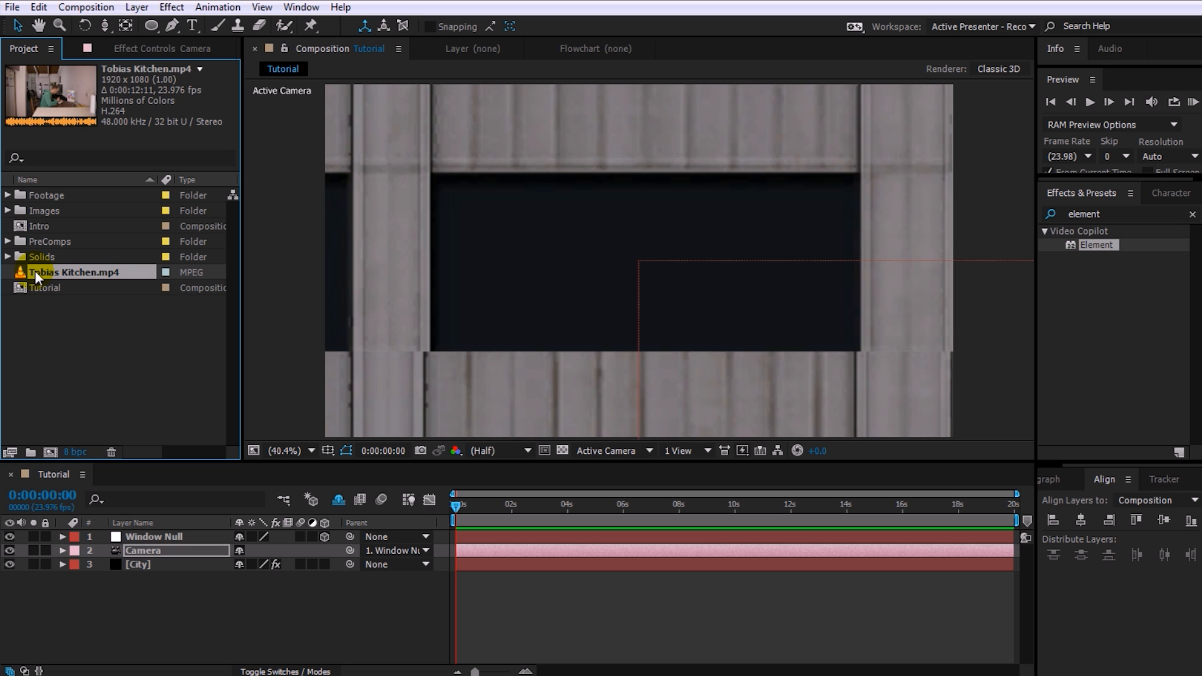
{"action": "left_click_drag", "start_coordinate": [35, 272], "coordinate": [134, 535]}
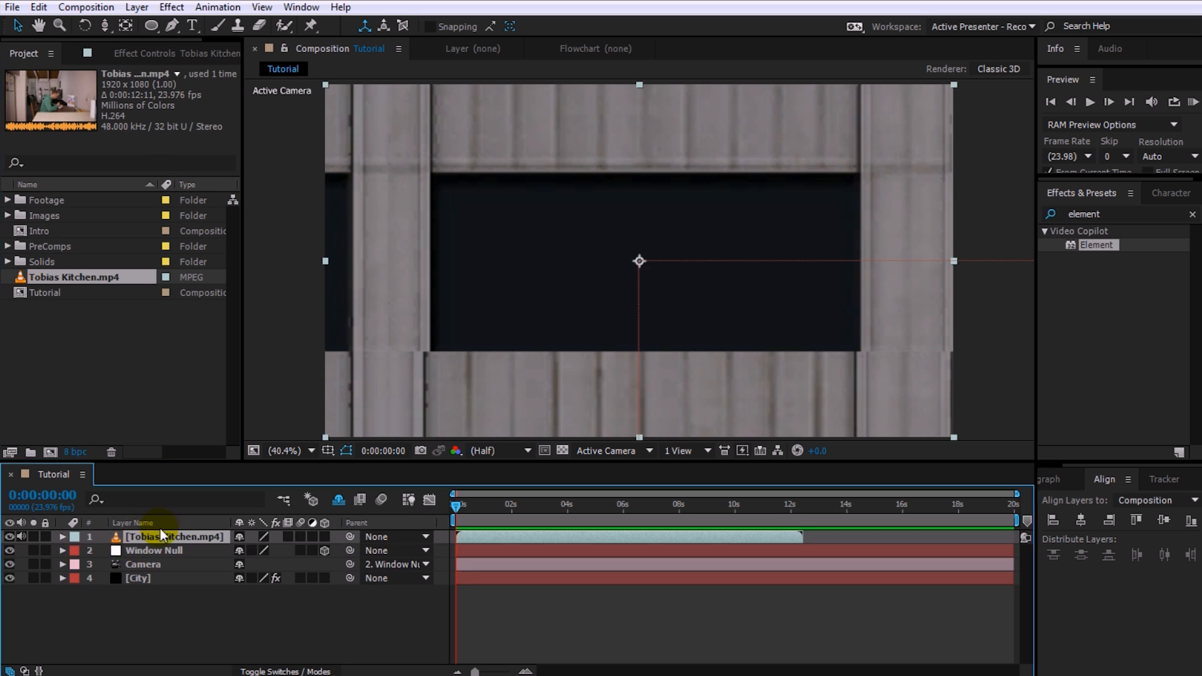
{"action": "left_click_drag", "start_coordinate": [465, 506], "coordinate": [636, 518]}
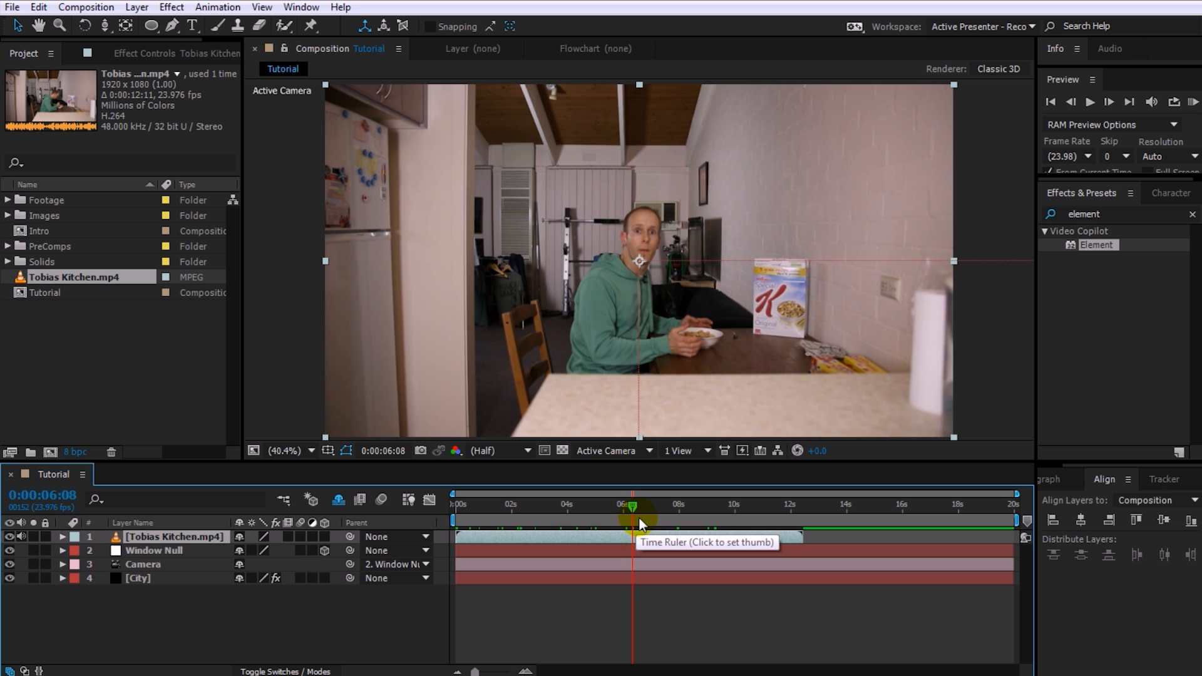
Make the kitchen video a 3D layer and copy the Window Null's position value onto it.
{"action": "left_click", "coordinate": [157, 551]}
{"action": "key", "text": "p"}
{"action": "left_click", "coordinate": [156, 540]}
{"action": "key", "text": "p"}
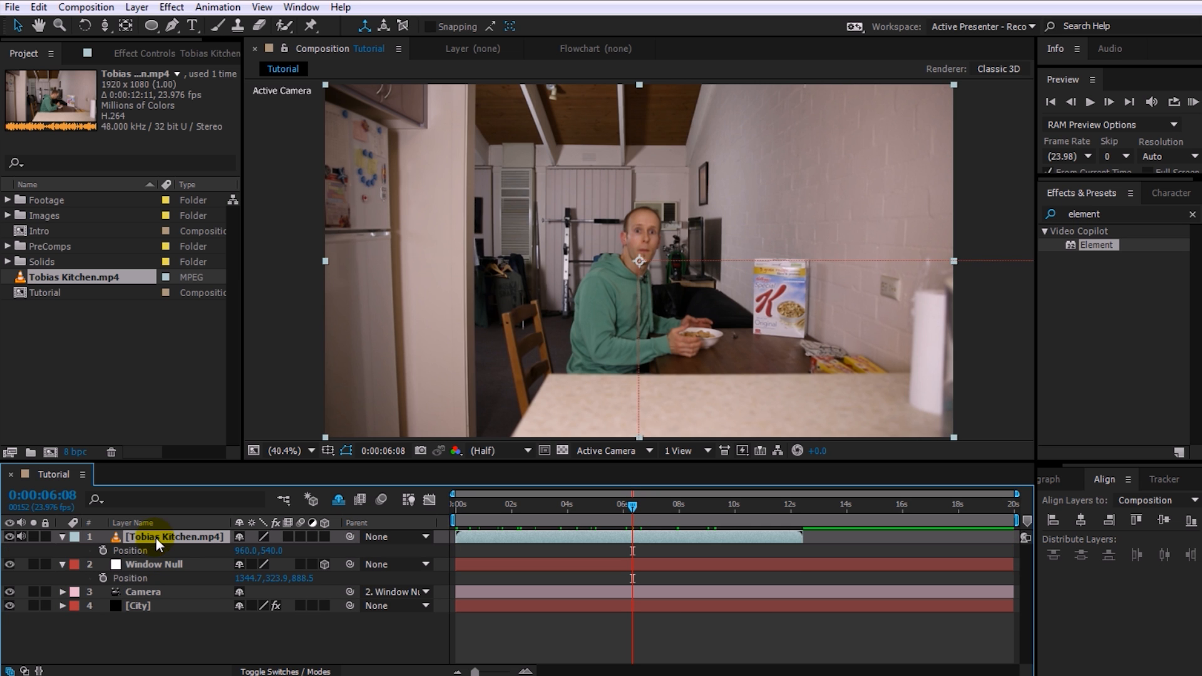
{"action": "left_click", "coordinate": [324, 536]}
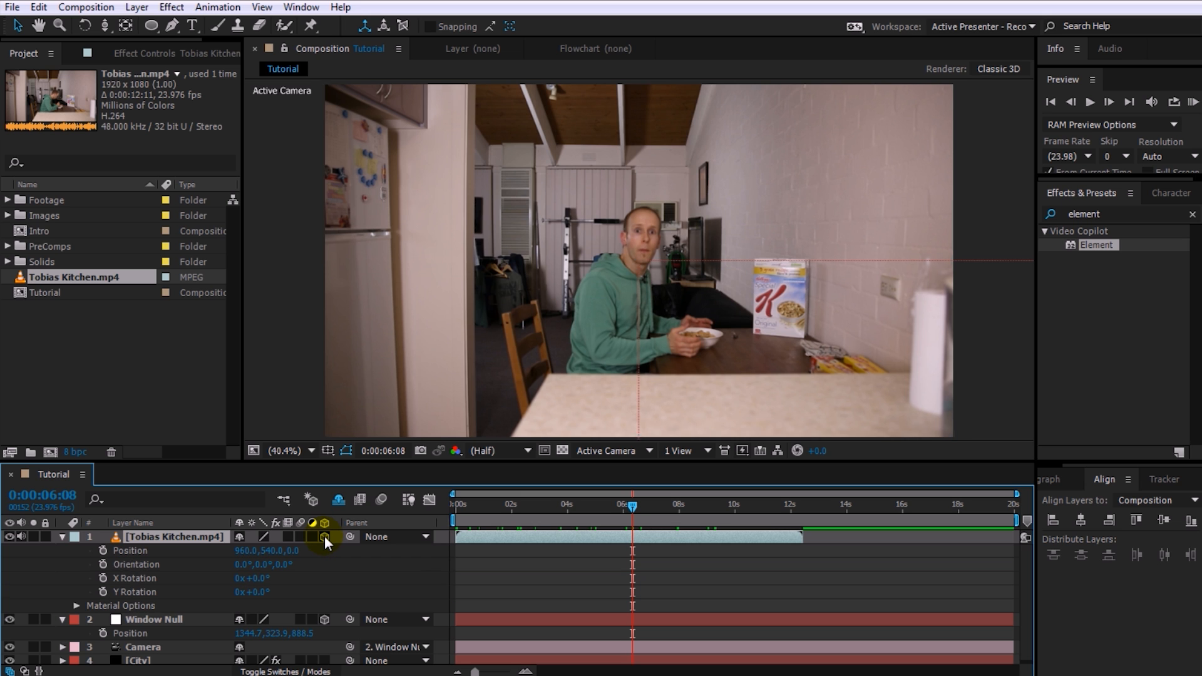
{"action": "left_click", "coordinate": [143, 632]}
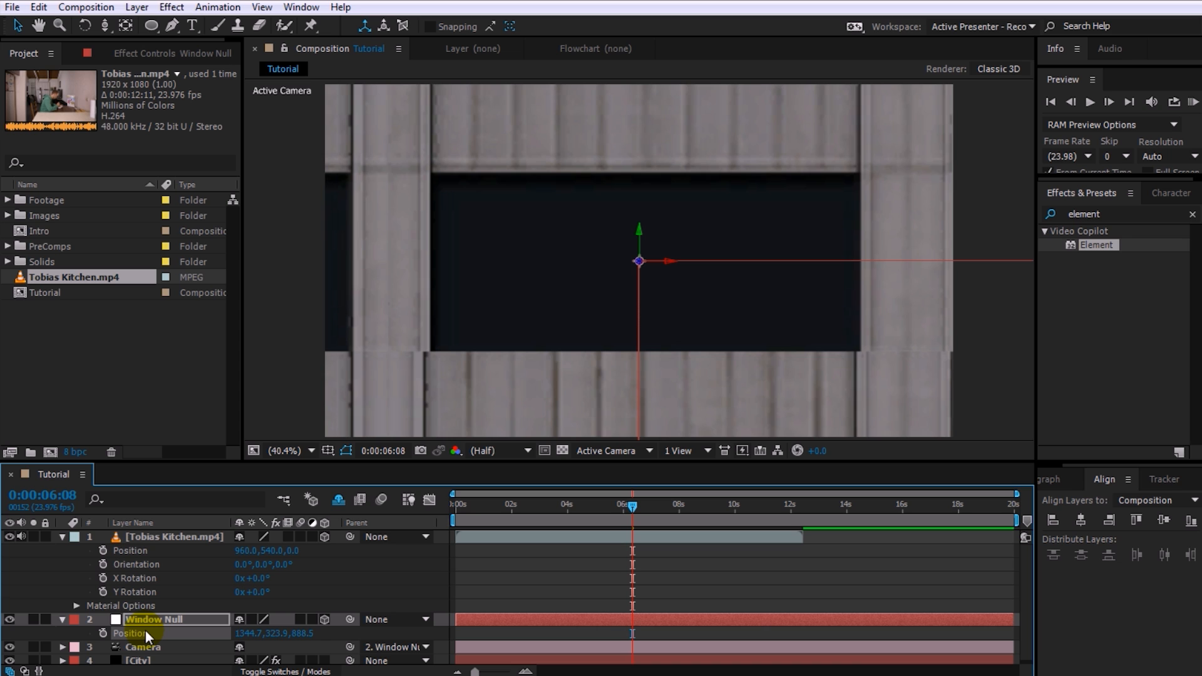
{"action": "left_click", "coordinate": [140, 550]}
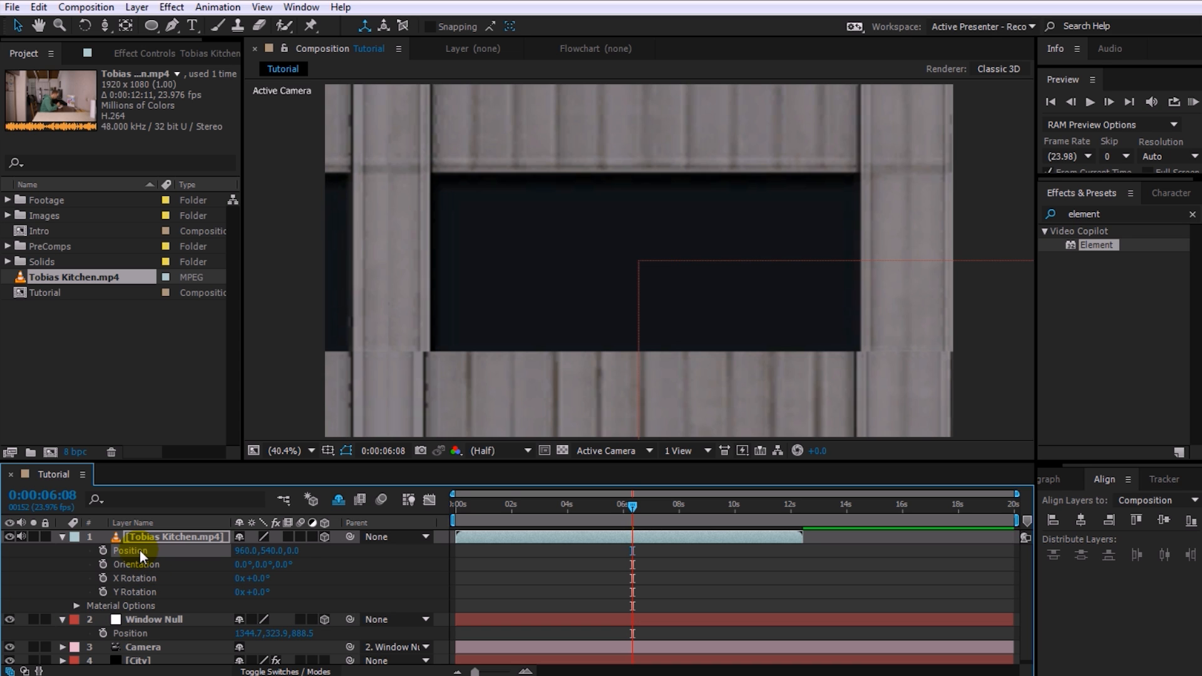
{"action": "key", "text": "ctrl+v"}
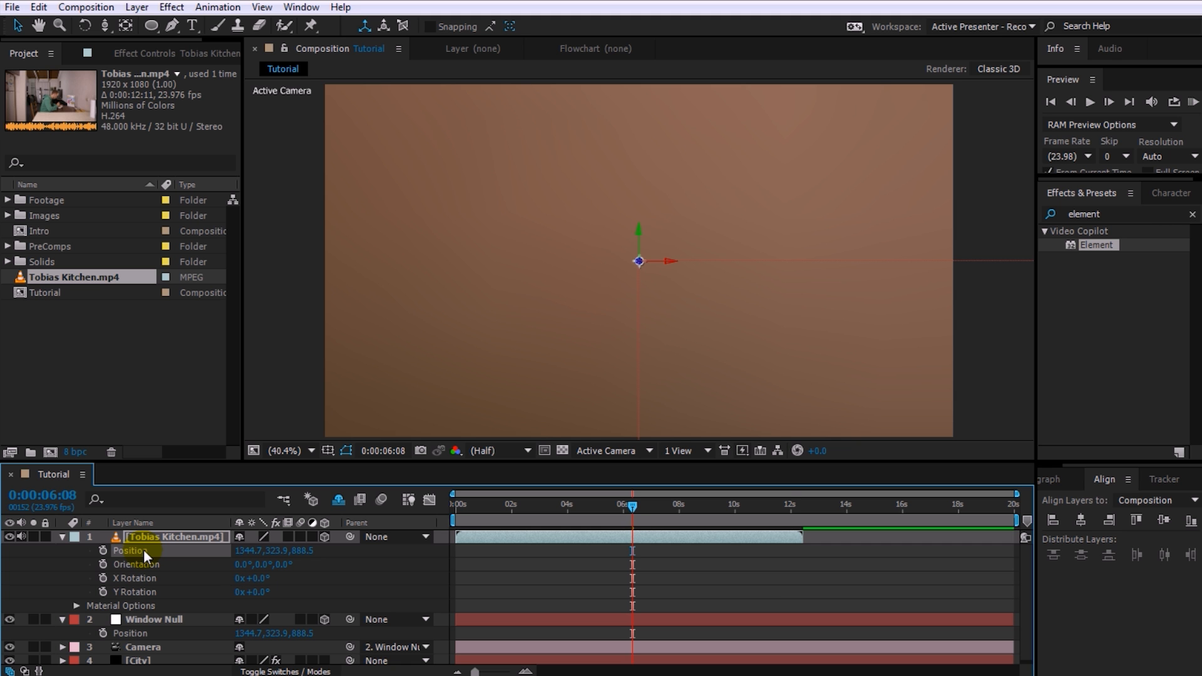
Set the kitchen video layer's scale to 0.2% on all axes.
{"action": "key", "text": "s"}
{"action": "left_click_drag", "start_coordinate": [296, 554], "coordinate": [251, 565]}
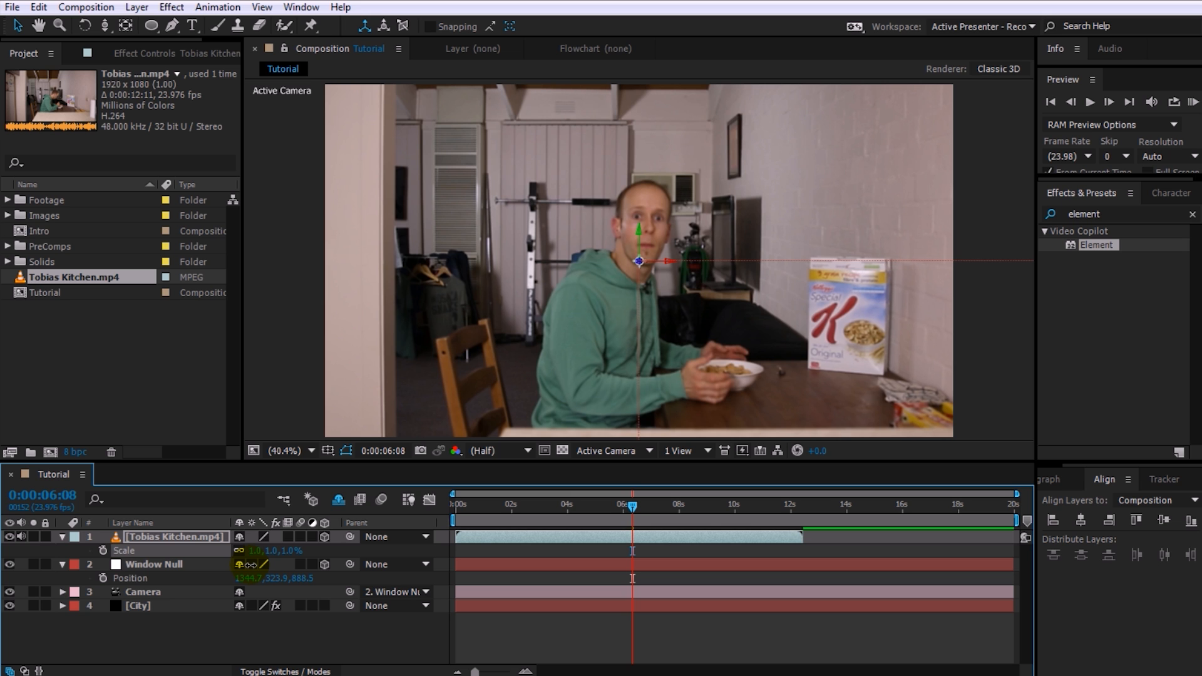
{"action": "left_click", "coordinate": [291, 551]}
{"action": "type", "text": "0.2"}
{"action": "key", "text": "Return"}
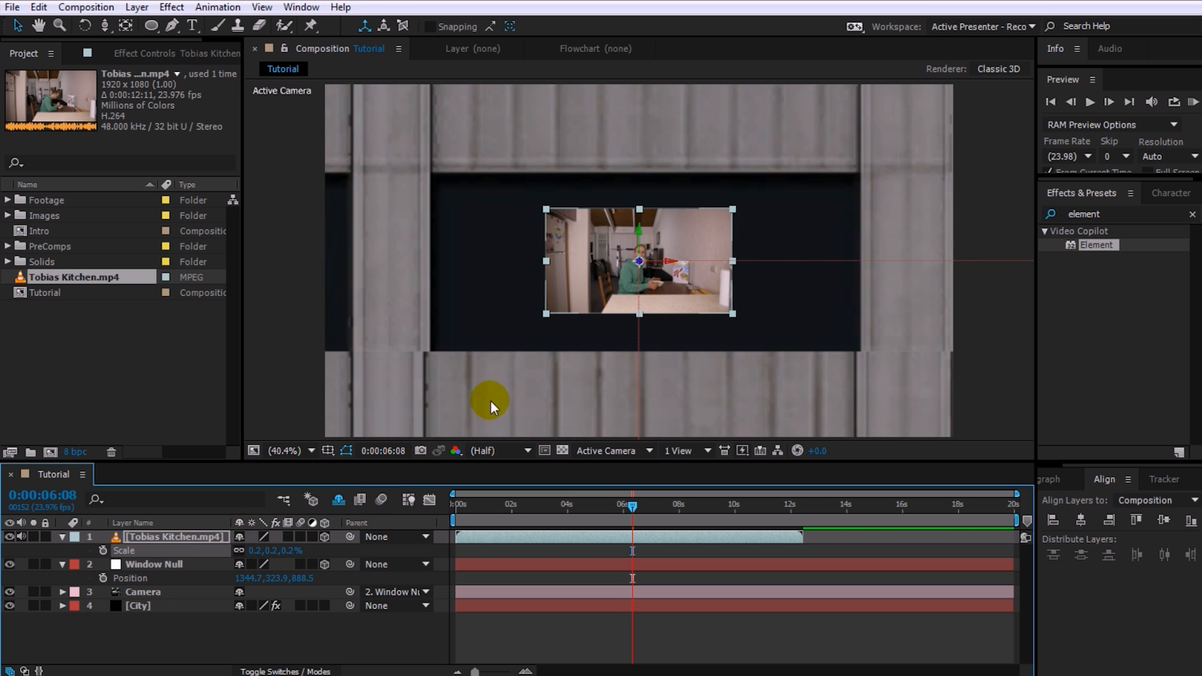
Enlarge the kitchen video layer to about the window's width and lower its opacity to 53%.
{"action": "left_click_drag", "start_coordinate": [734, 313], "coordinate": [852, 386]}
{"action": "key", "text": "t"}
{"action": "left_click_drag", "start_coordinate": [245, 553], "coordinate": [198, 554]}
Try enlarging the kitchen video layer slightly and nudging it along X, and undo both changes.
{"action": "left_click_drag", "start_coordinate": [855, 383], "coordinate": [859, 385]}
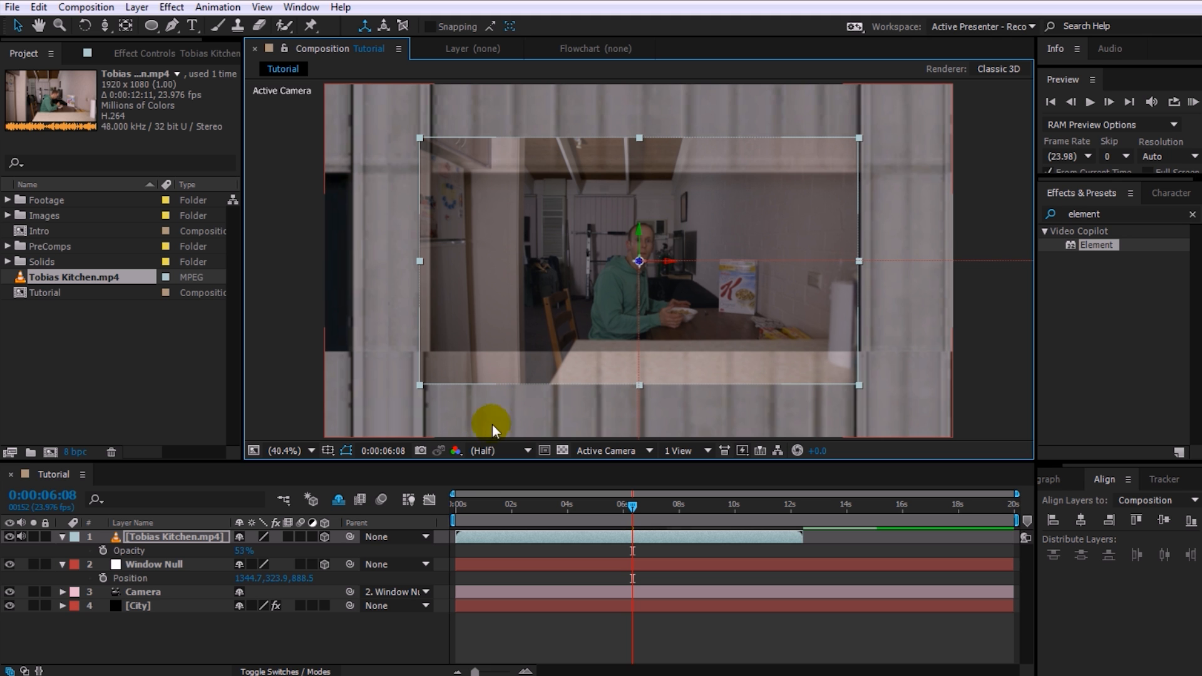
{"action": "left_click_drag", "start_coordinate": [668, 261], "coordinate": [663, 263]}
{"action": "key", "text": "ctrl+z"}
{"action": "key", "text": "ctrl+z"}
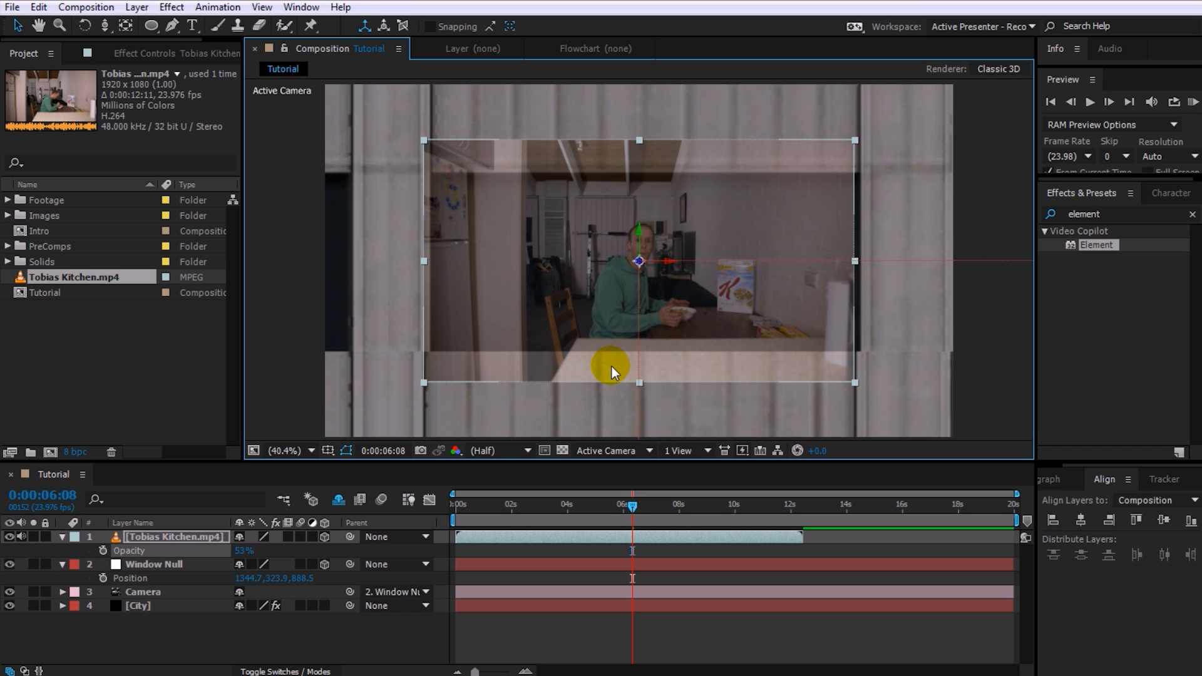
Set the kitchen video layer's X position to 1344.8 to align it with the window.
{"action": "left_click", "coordinate": [214, 536]}
{"action": "key", "text": "p"}
{"action": "left_click", "coordinate": [259, 549]}
{"action": "type", "text": "344.8"}
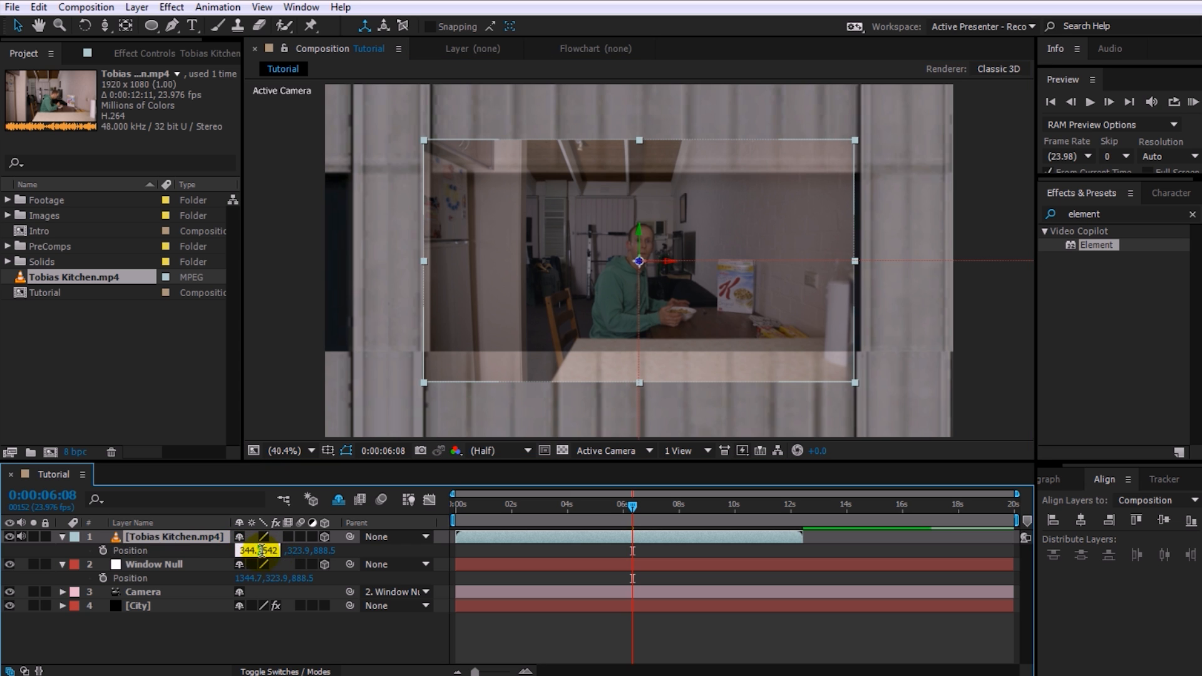
{"action": "key", "text": "Return"}
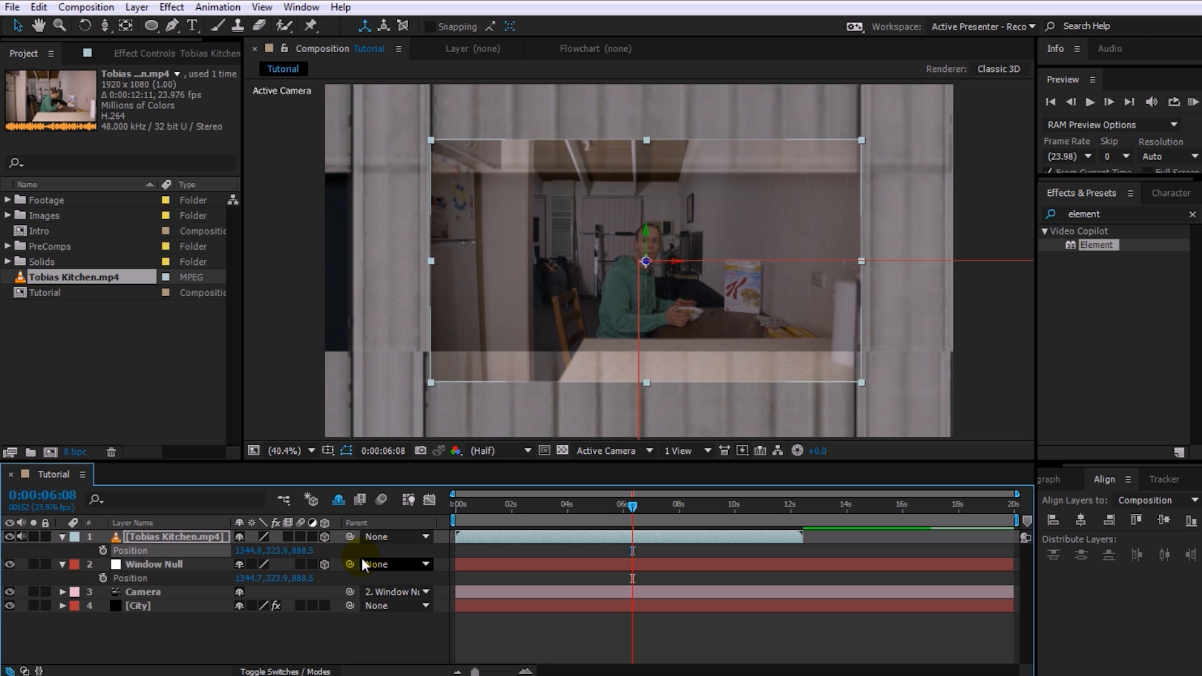
{"action": "left_click", "coordinate": [647, 636]}
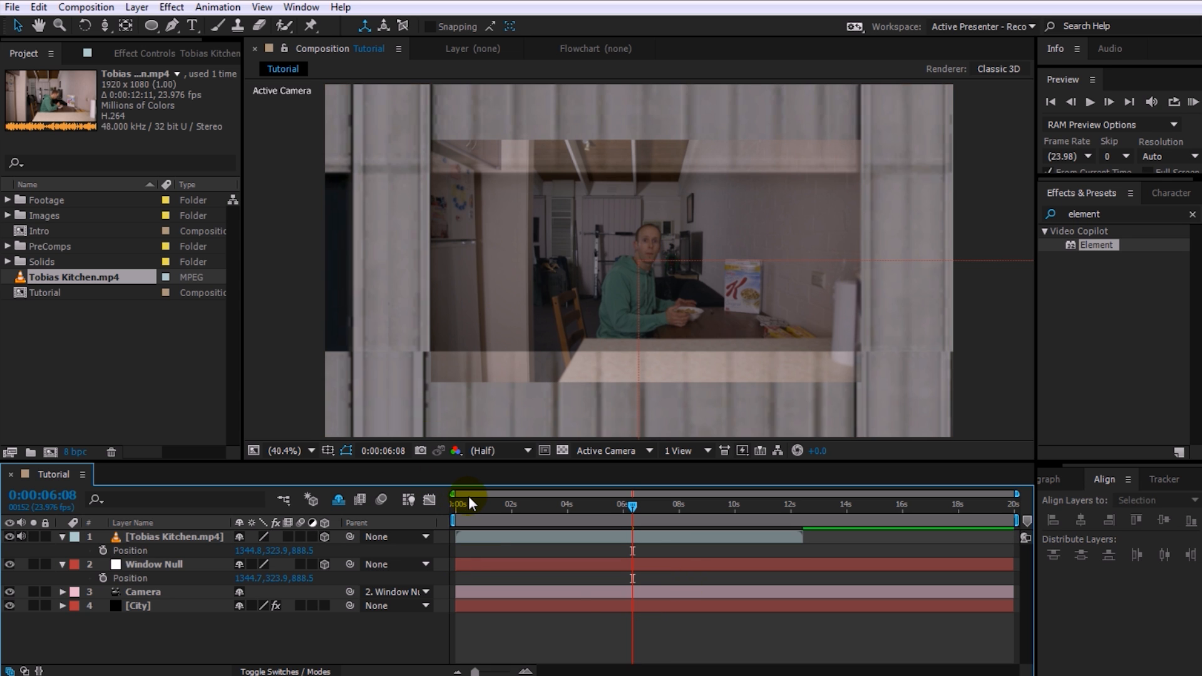
Draw a rectangular mask on the kitchen video layer matching the window opening, and pull its right edge slightly inward.
{"action": "left_click", "coordinate": [153, 28]}
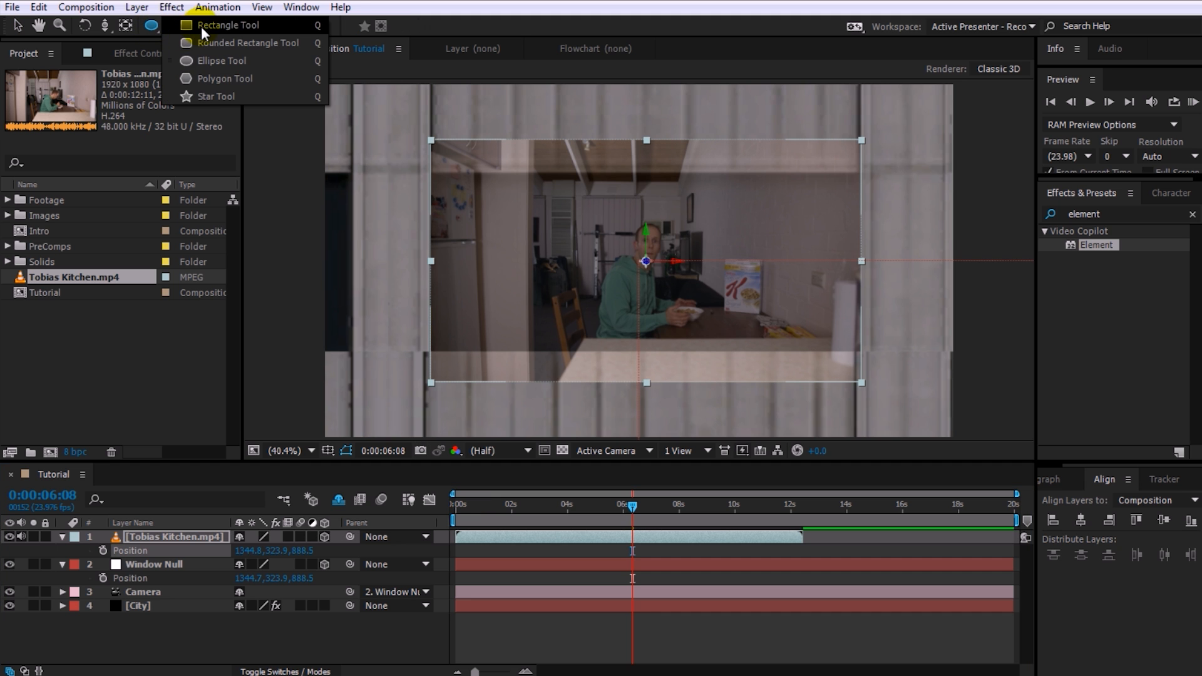
{"action": "left_click", "coordinate": [203, 26]}
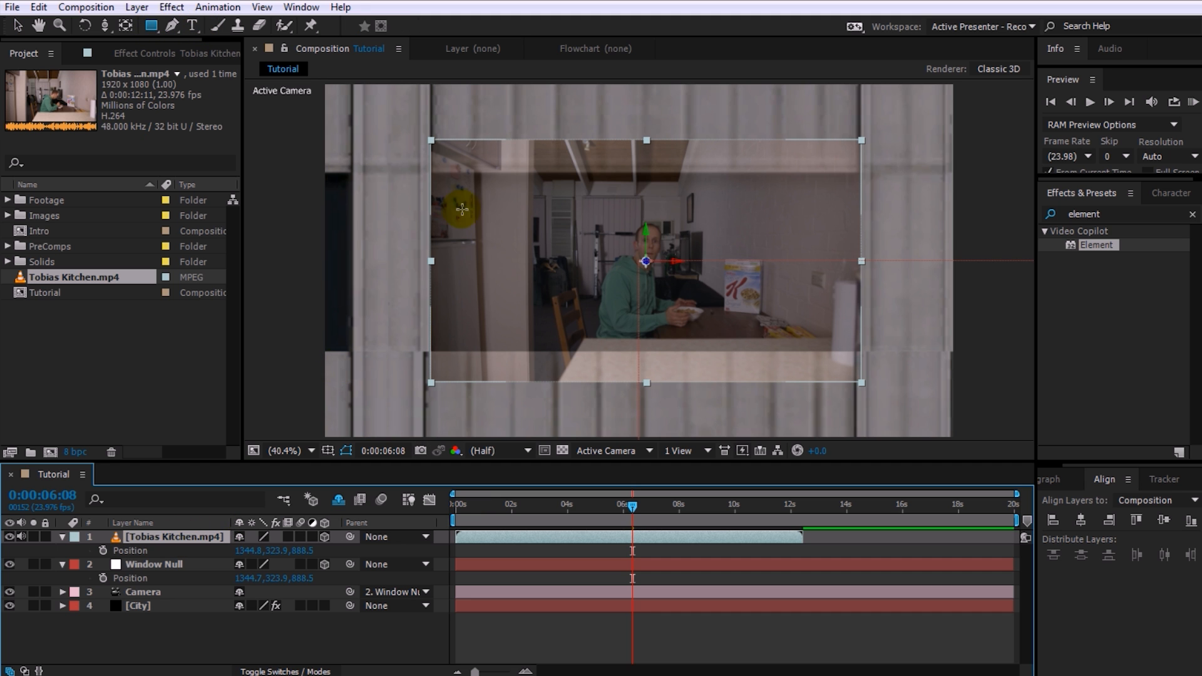
{"action": "mouse_move", "coordinate": [430, 177]}
{"action": "left_mouse_down"}
{"action": "mouse_move", "coordinate": [483, 209]}
{"action": "mouse_move", "coordinate": [859, 350]}
{"action": "left_mouse_up"}
{"action": "key", "text": "v"}
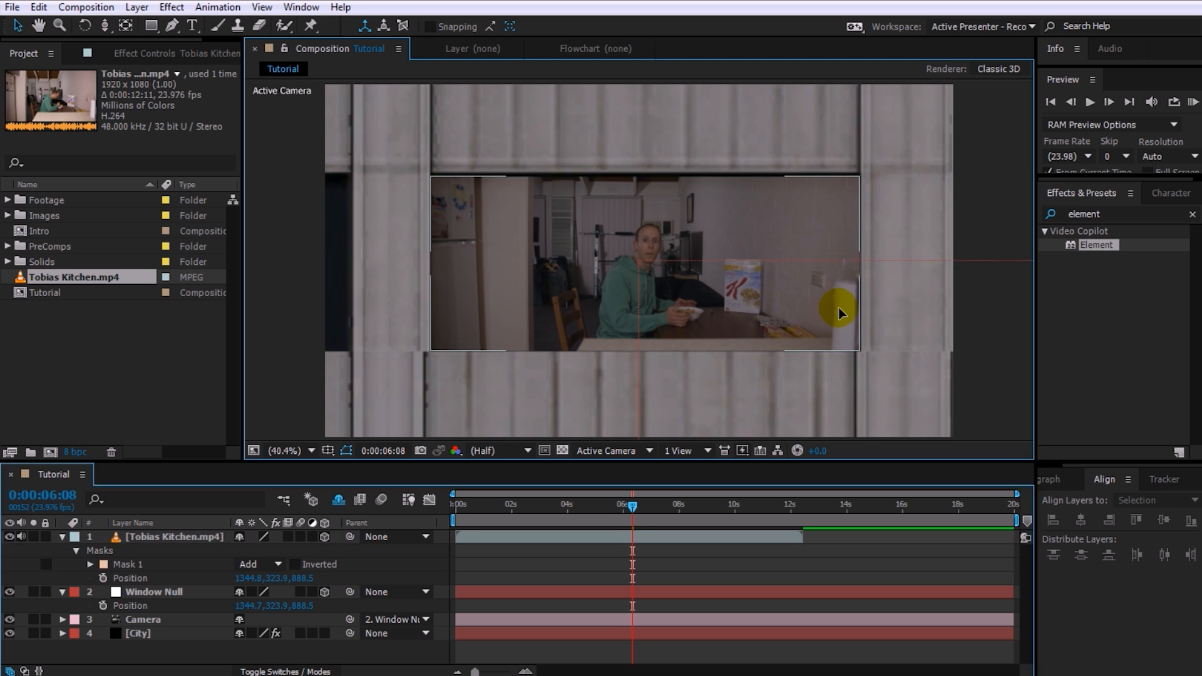
{"action": "left_click_drag", "start_coordinate": [861, 263], "coordinate": [853, 263]}
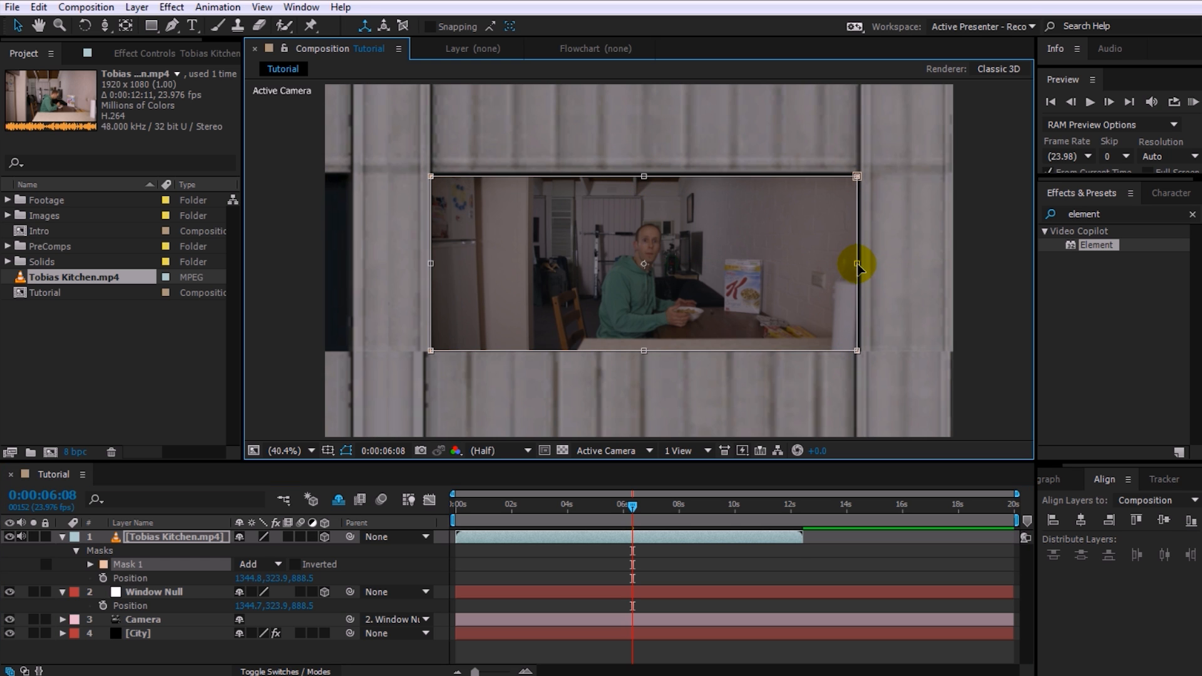
{"action": "left_click", "coordinate": [765, 567]}
Set the kitchen video mask's feather to 25 pixels and its expansion to -3 pixels.
{"action": "left_click", "coordinate": [89, 566]}
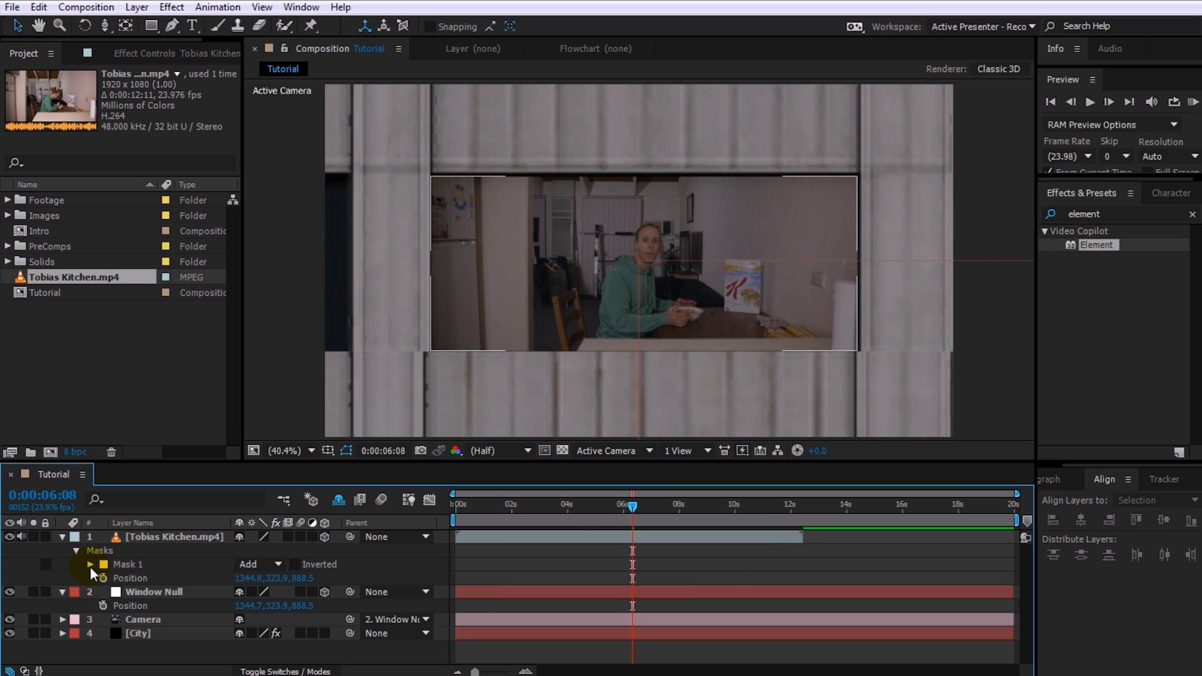
{"action": "left_click", "coordinate": [89, 564]}
{"action": "left_click_drag", "start_coordinate": [258, 592], "coordinate": [276, 591]}
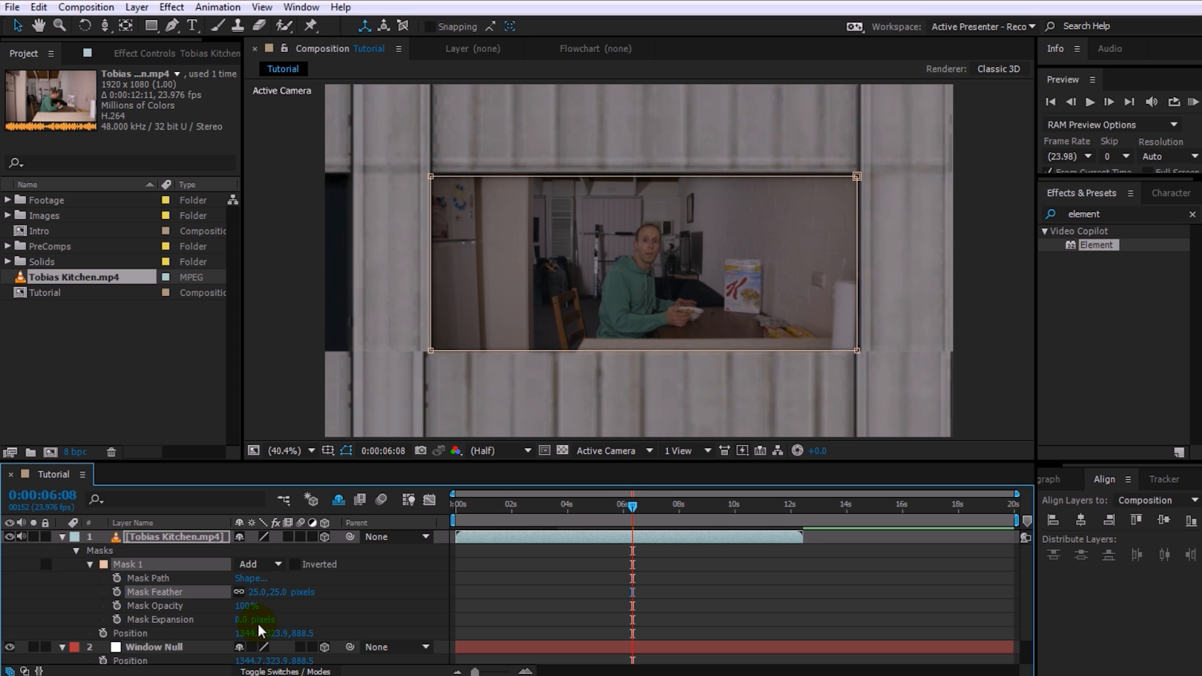
{"action": "left_click", "coordinate": [236, 619]}
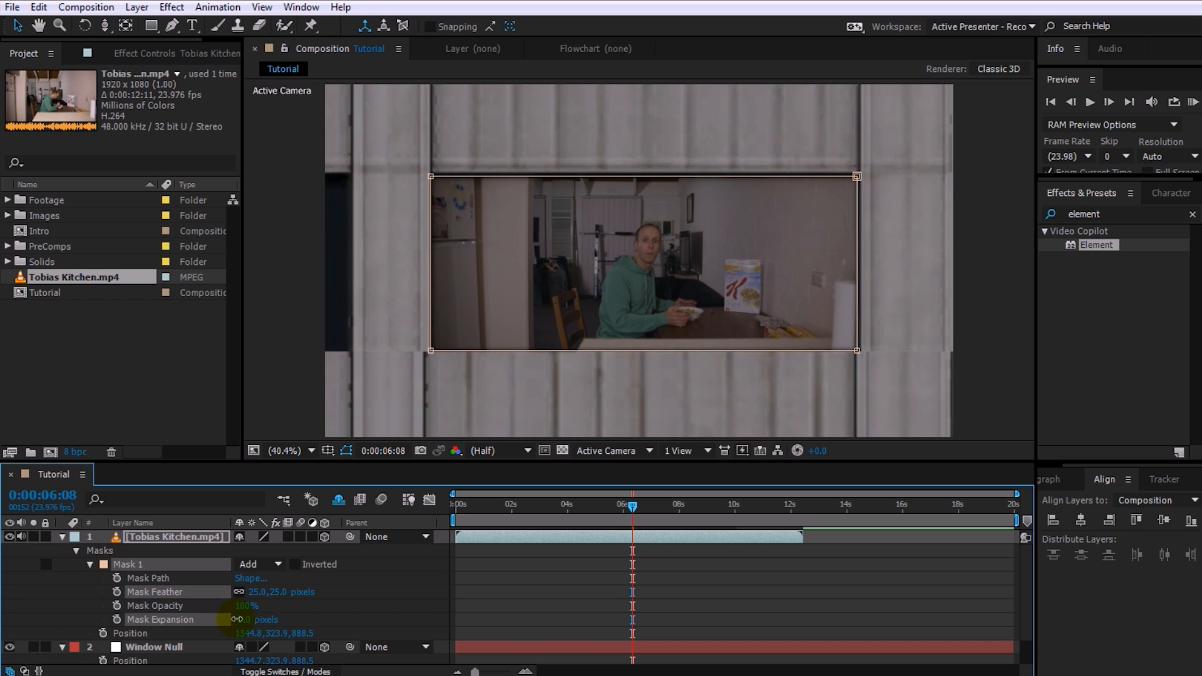
{"action": "left_click", "coordinate": [491, 598]}
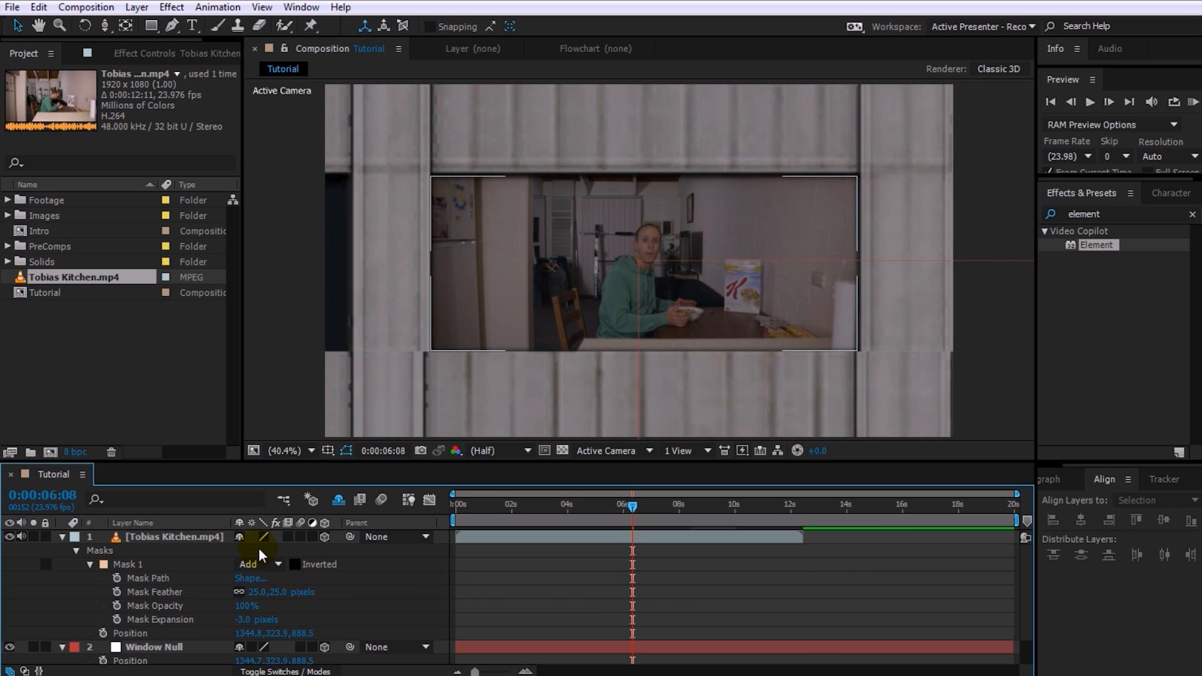
Restore the kitchen video layer's opacity to 100%.
{"action": "left_click", "coordinate": [228, 540]}
{"action": "key", "text": "t"}
{"action": "left_click_drag", "start_coordinate": [250, 557], "coordinate": [280, 557]}
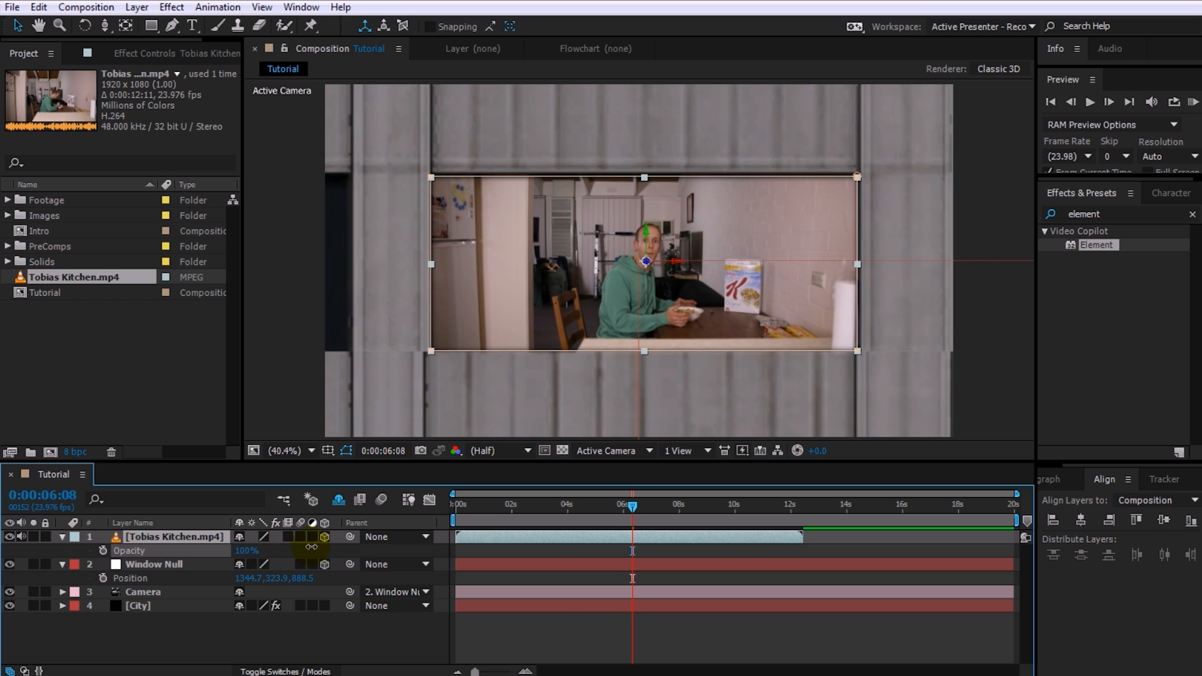
{"action": "left_click", "coordinate": [611, 619]}
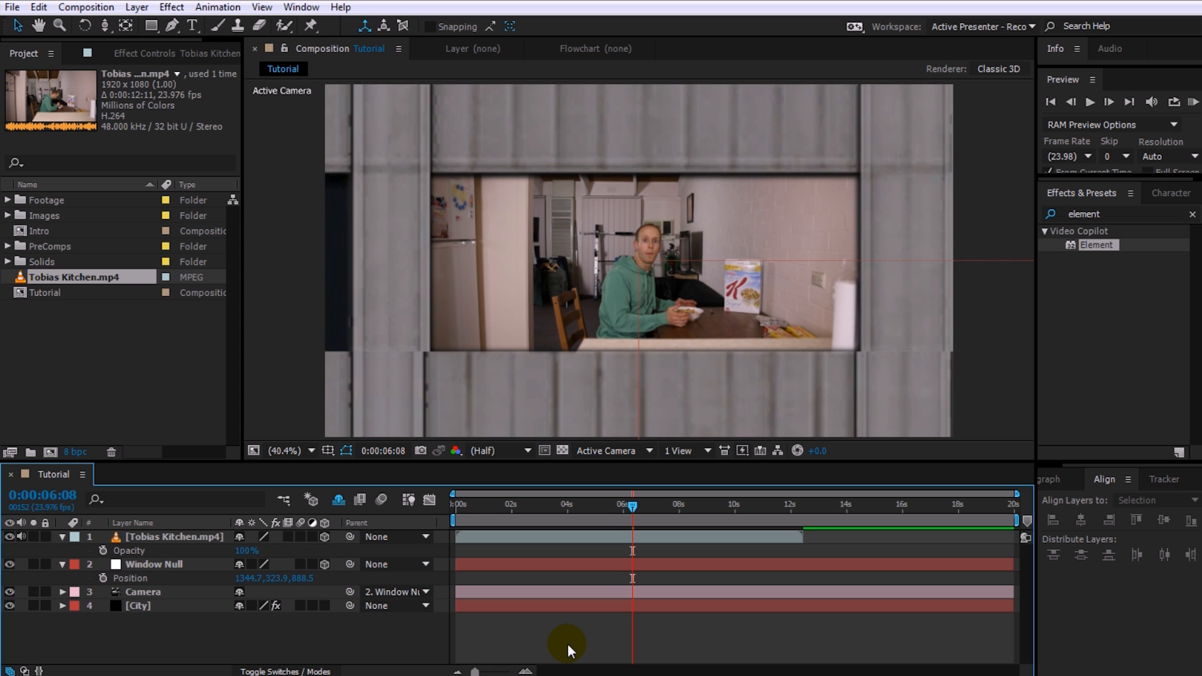
Pull the Camera layer back from the window to a Z position of about -19.
{"action": "left_click", "coordinate": [177, 588]}
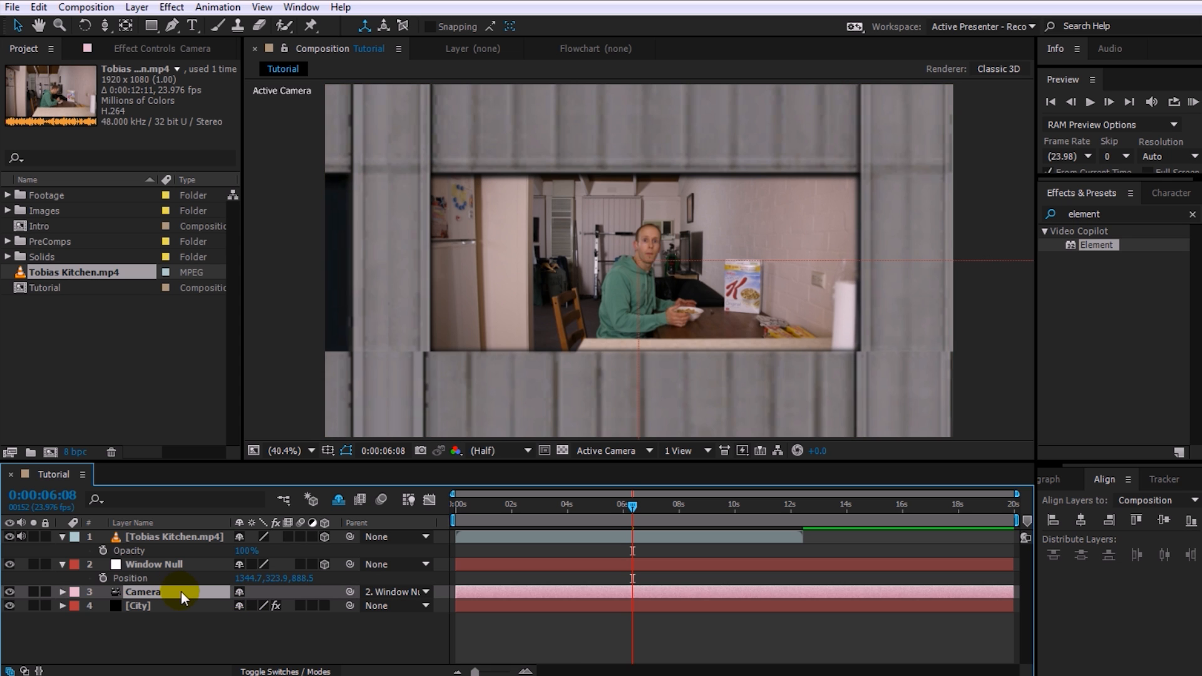
{"action": "key", "text": "p"}
{"action": "mouse_move", "coordinate": [280, 605]}
{"action": "left_mouse_down"}
{"action": "mouse_move", "coordinate": [66, 621]}
{"action": "mouse_move", "coordinate": [295, 618]}
{"action": "left_mouse_up"}
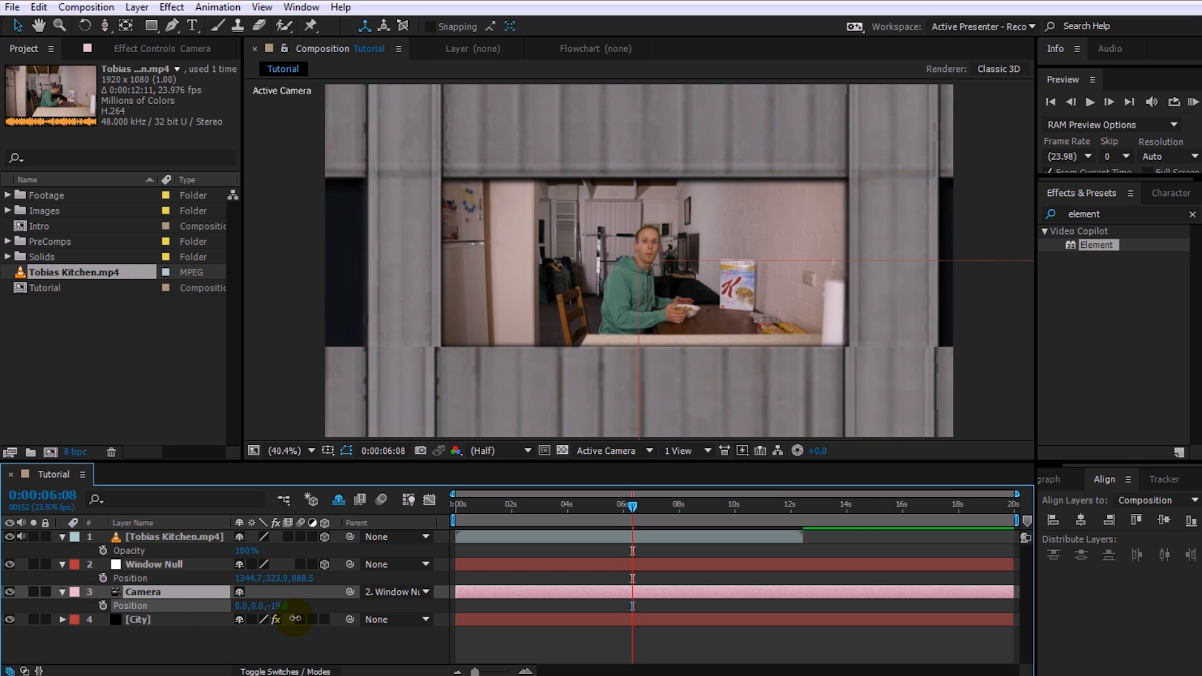
Push the Camera in to a Z position of -8 and slide the kitchen video layer later so it covers the 14-second mark.
{"action": "left_click_drag", "start_coordinate": [296, 618], "coordinate": [308, 621]}
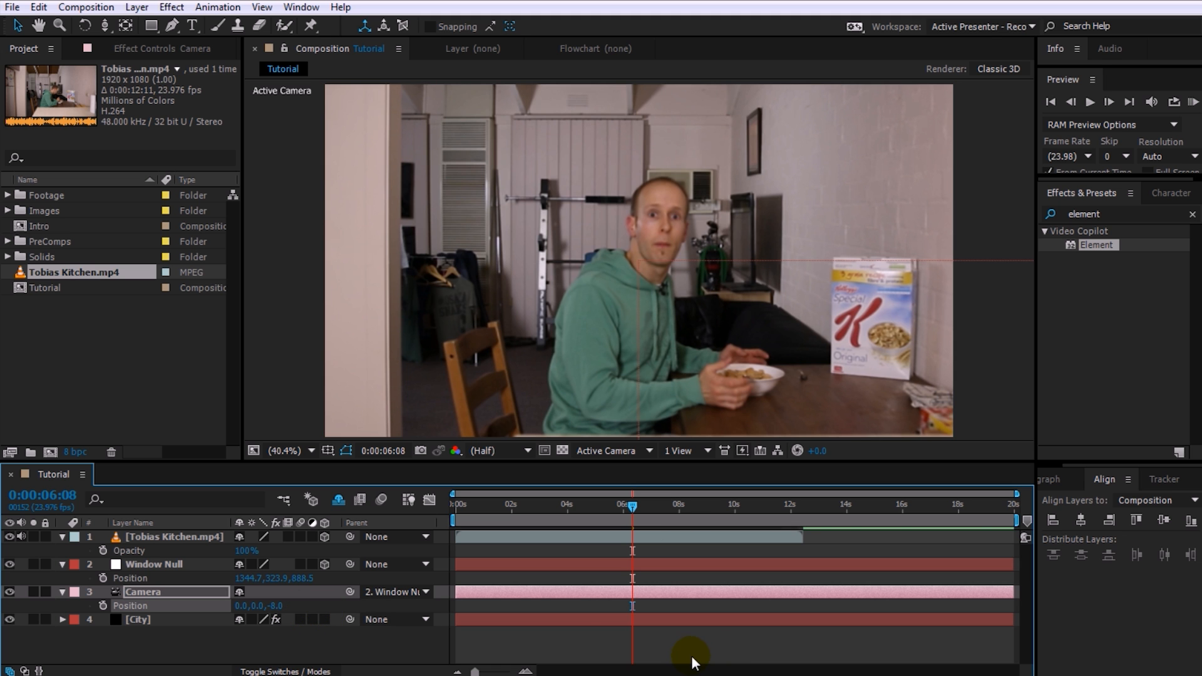
{"action": "left_click_drag", "start_coordinate": [628, 512], "coordinate": [845, 533]}
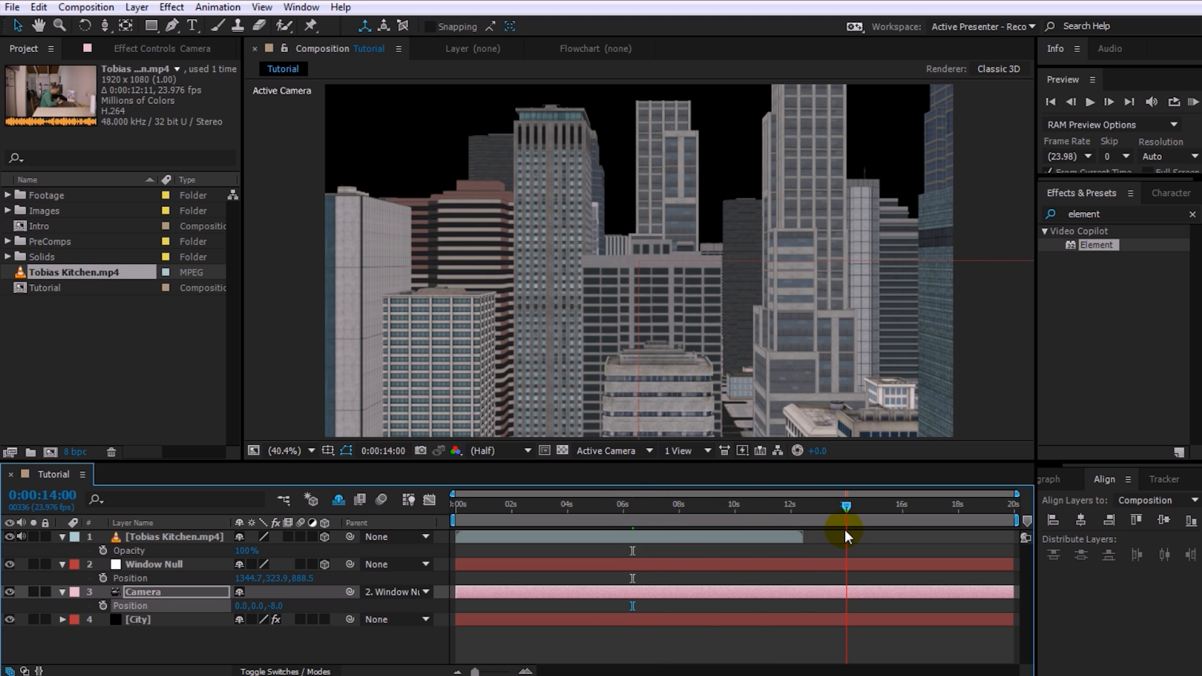
{"action": "left_click_drag", "start_coordinate": [632, 536], "coordinate": [885, 542]}
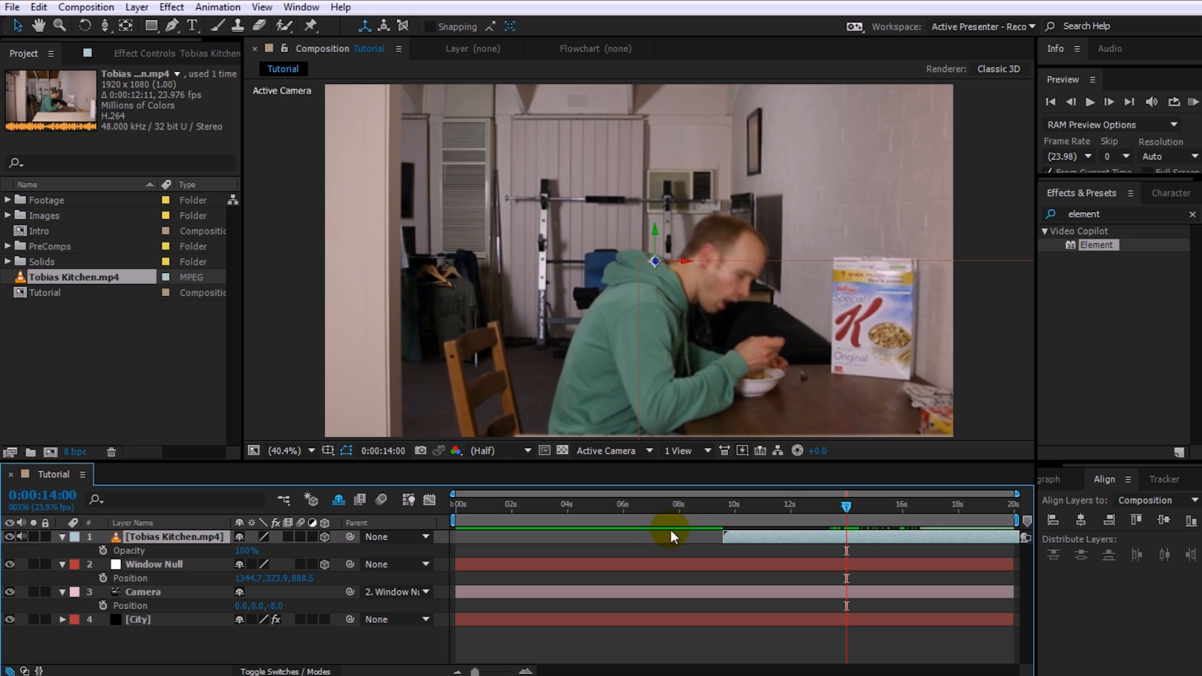
Enable time remapping on the kitchen video layer and extend its in point back to the start of the composition.
{"action": "right_click", "coordinate": [180, 536]}
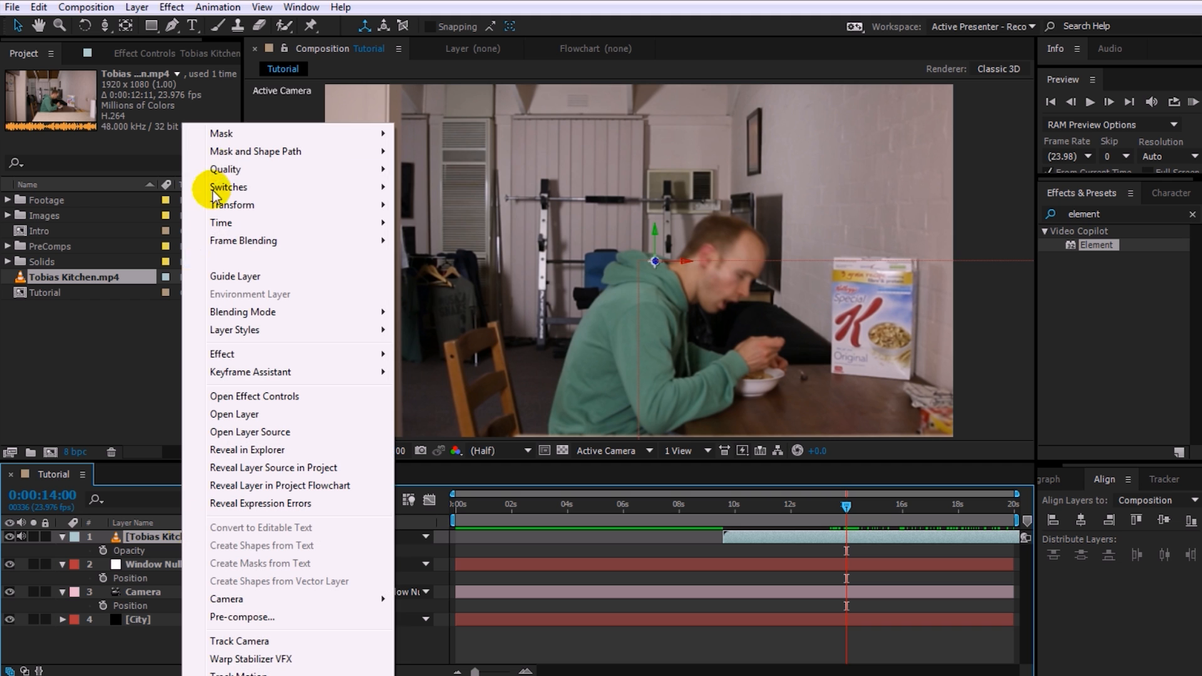
{"action": "mouse_move", "coordinate": [301, 222]}
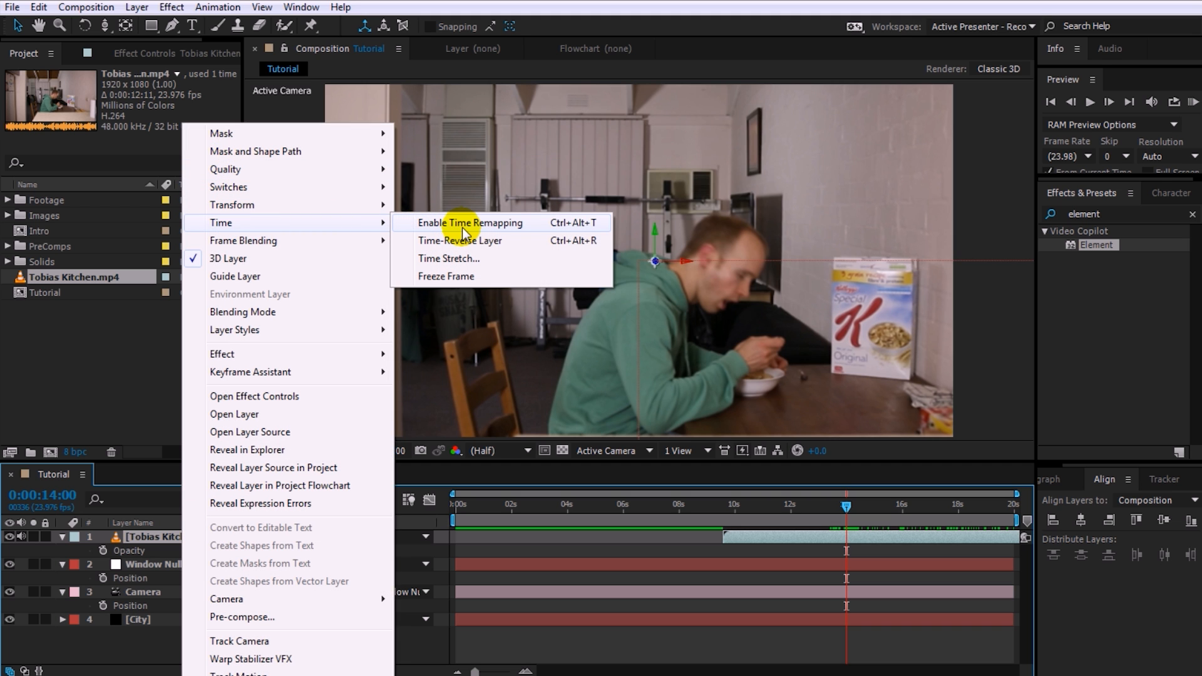
{"action": "left_click", "coordinate": [462, 223]}
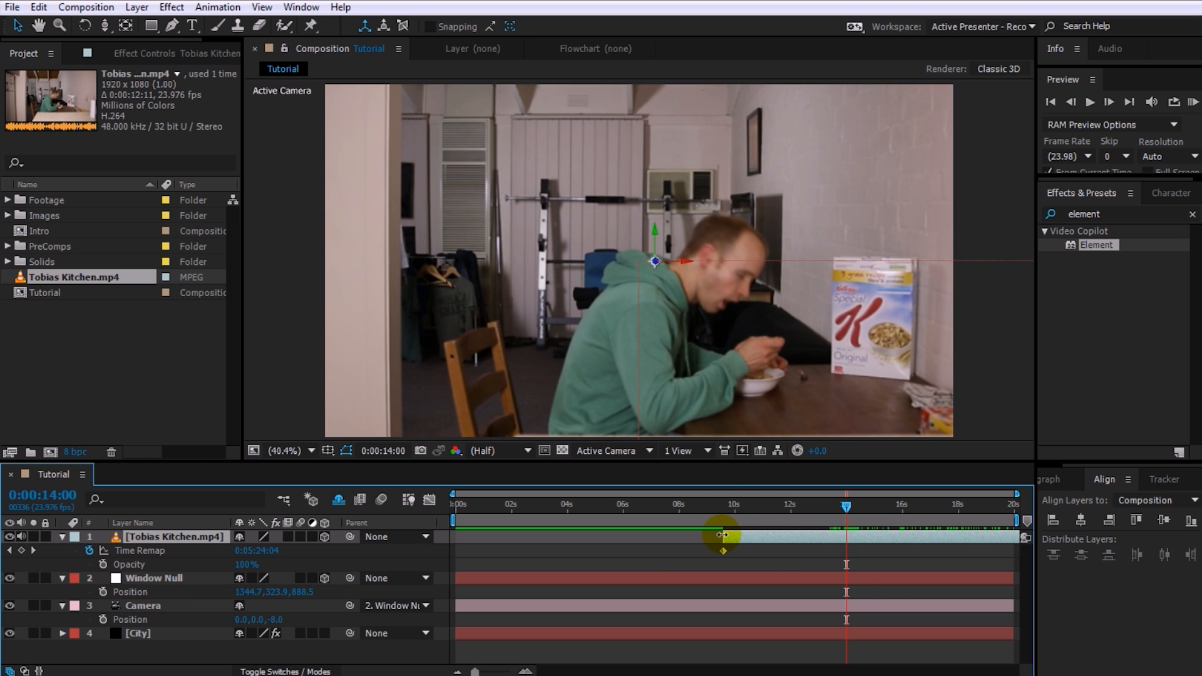
{"action": "left_click_drag", "start_coordinate": [722, 535], "coordinate": [459, 536]}
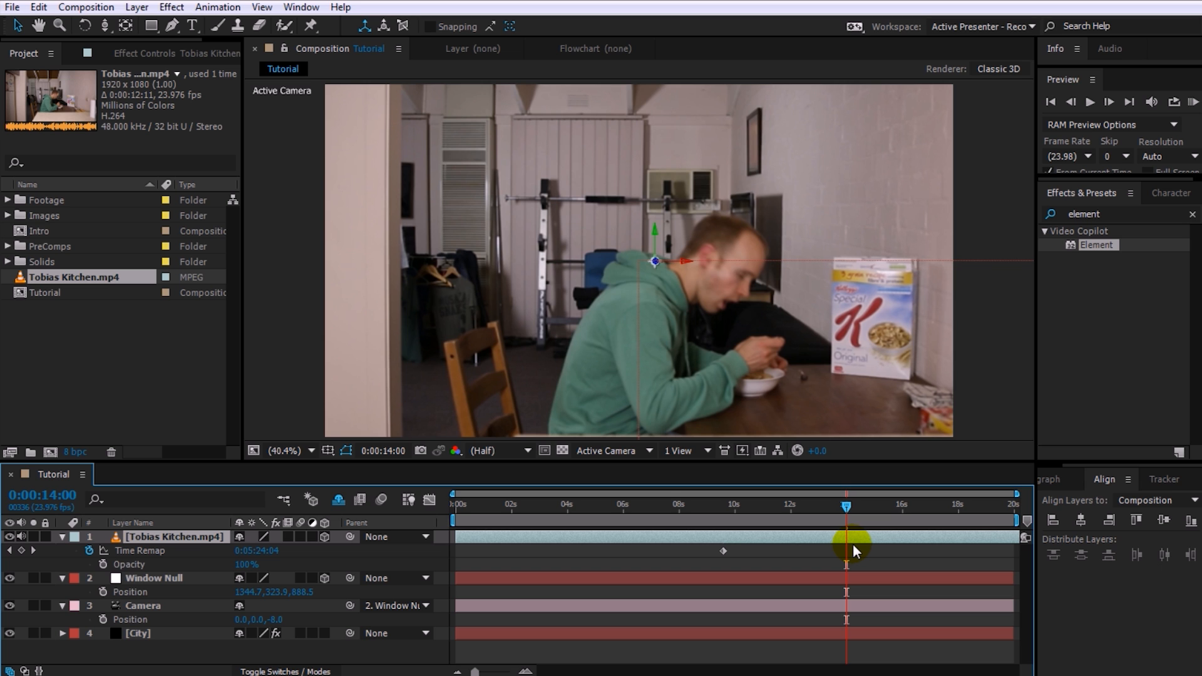
Reveal the Camera's rotation properties and set Position and Orientation keyframes at 14 seconds.
{"action": "left_click", "coordinate": [189, 605]}
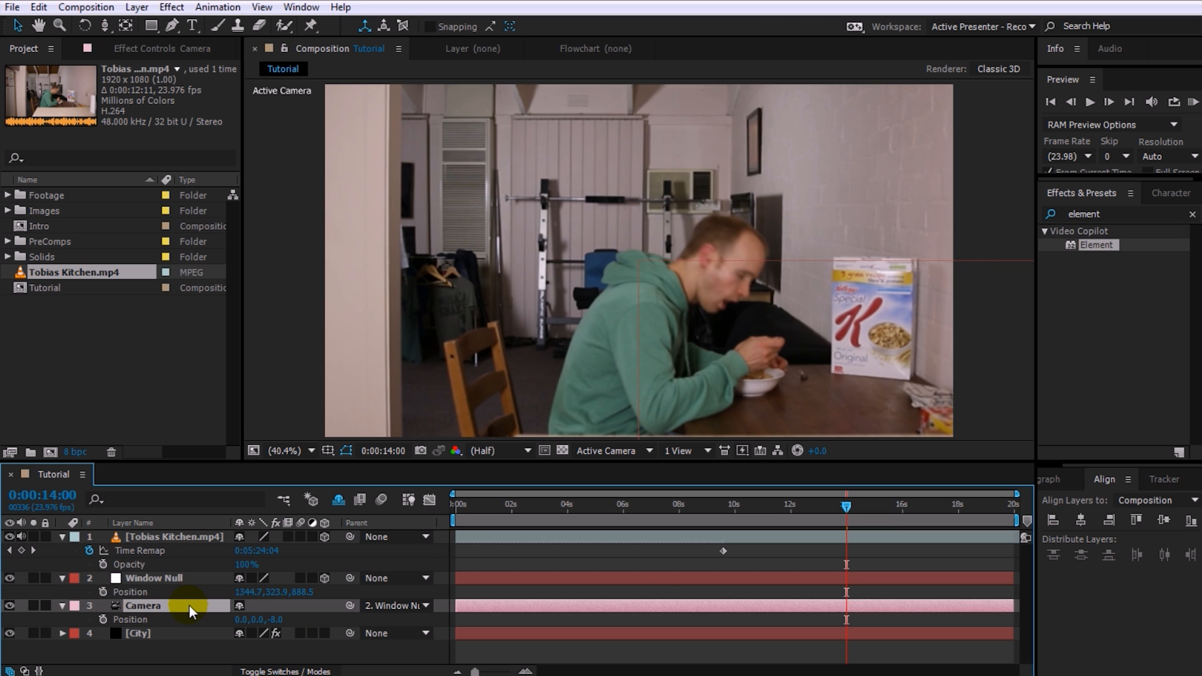
{"action": "key", "text": "shift+r"}
{"action": "scroll", "coordinate": [155, 585], "scroll_direction": "down", "scroll_amount": 1}
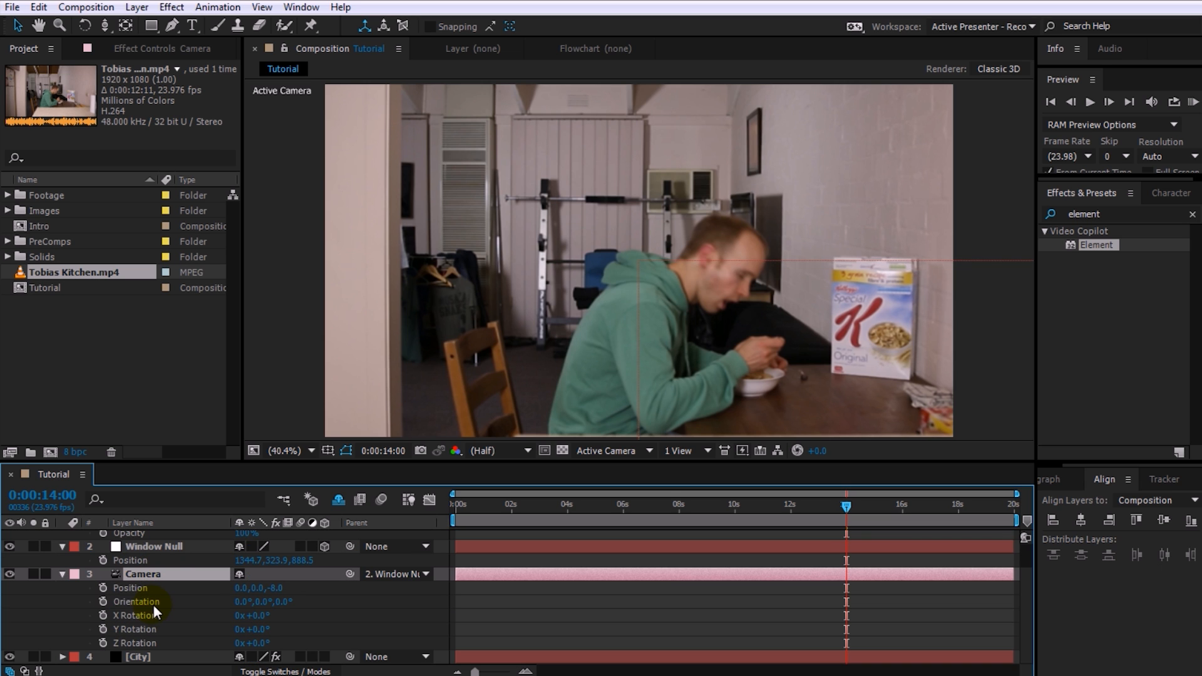
{"action": "left_click", "coordinate": [102, 589]}
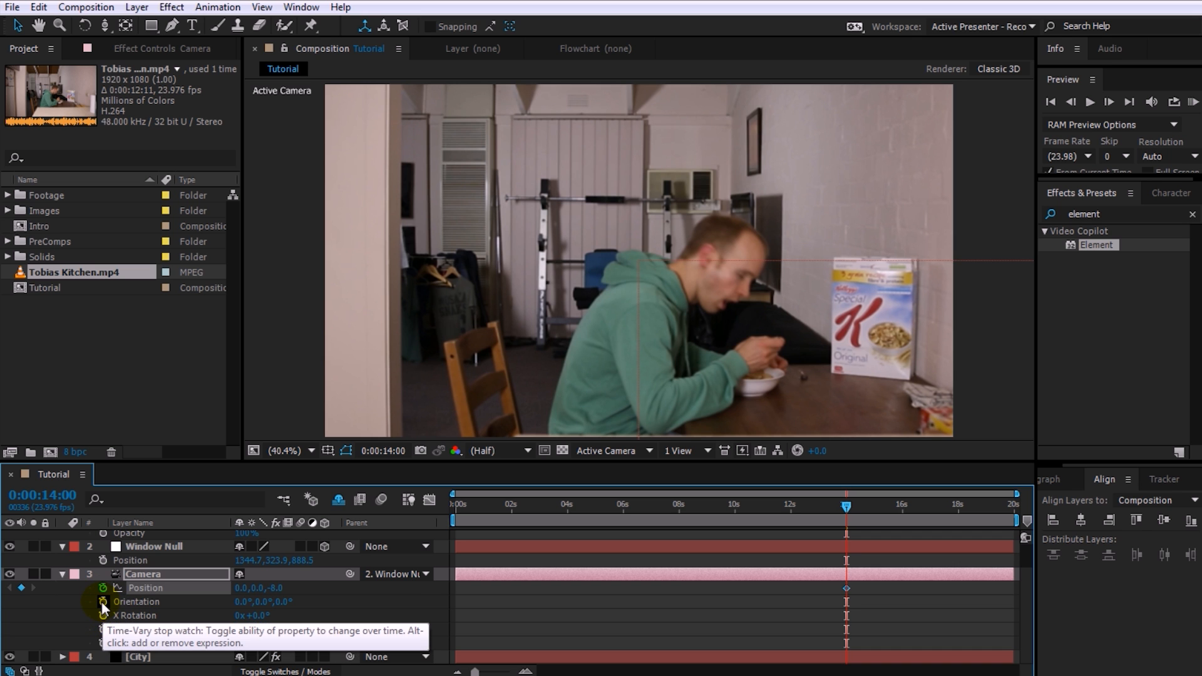
{"action": "left_click", "coordinate": [102, 601]}
At 6 seconds, pull the Camera back and reposition it to about -90, 77, -1724 in front of the city.
{"action": "left_click_drag", "start_coordinate": [843, 509], "coordinate": [627, 519]}
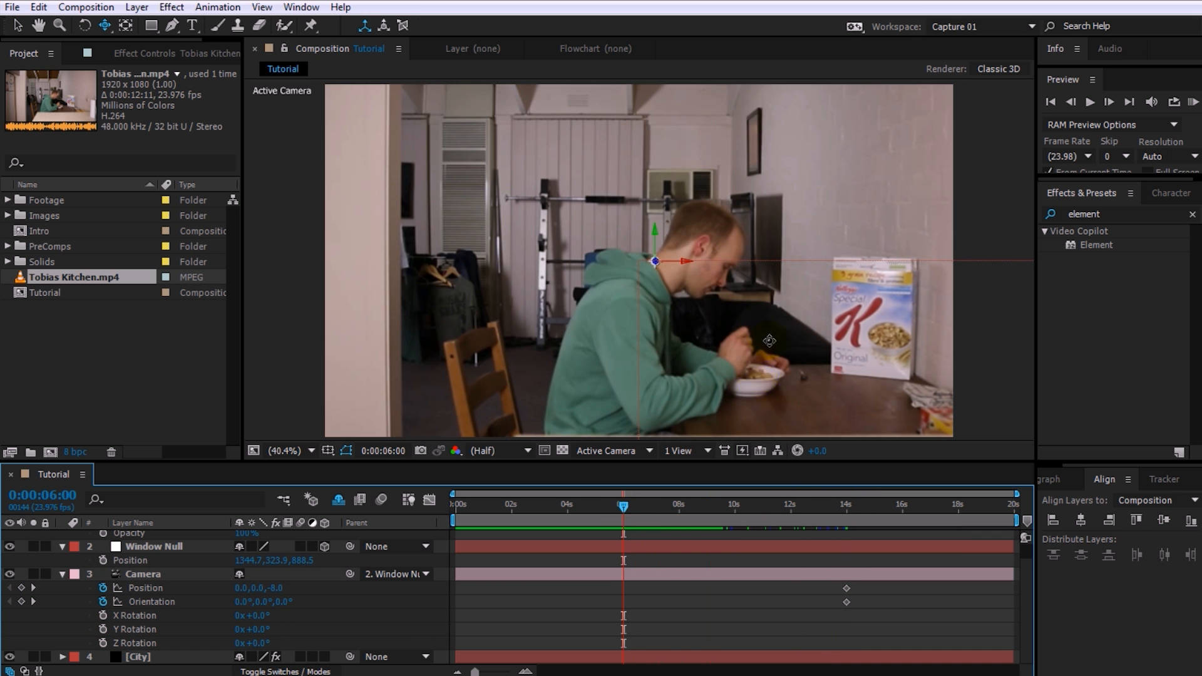
{"action": "left_click_drag", "start_coordinate": [703, 275], "coordinate": [698, 330]}
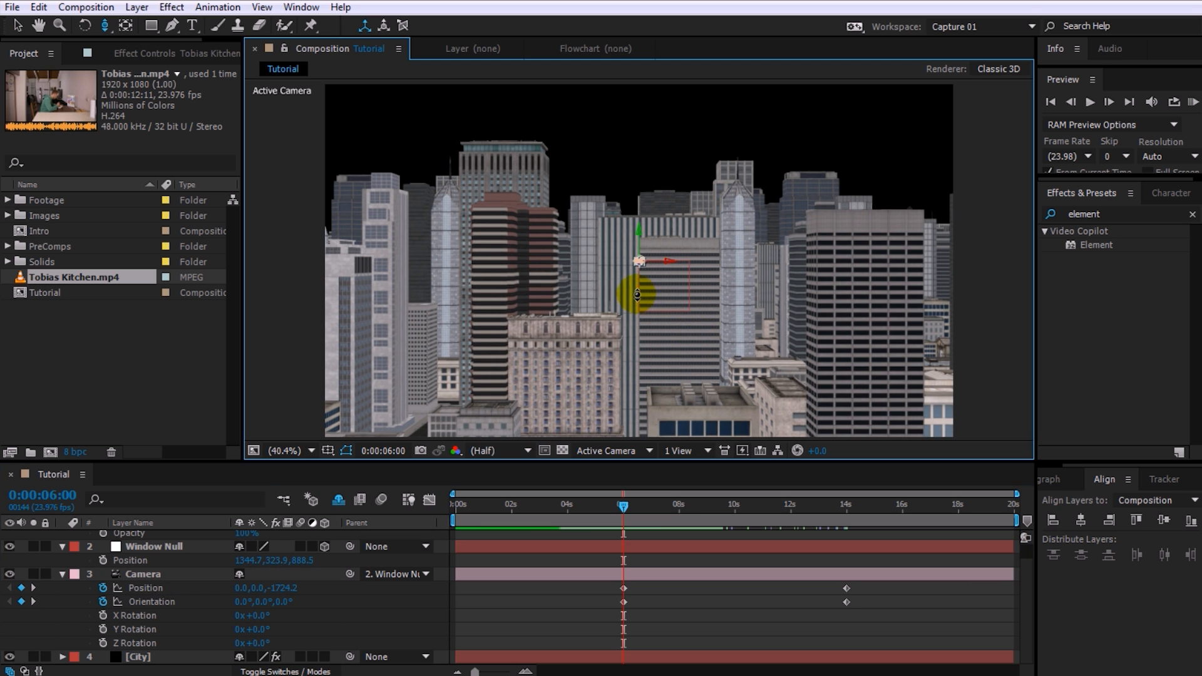
{"action": "key", "text": "c"}
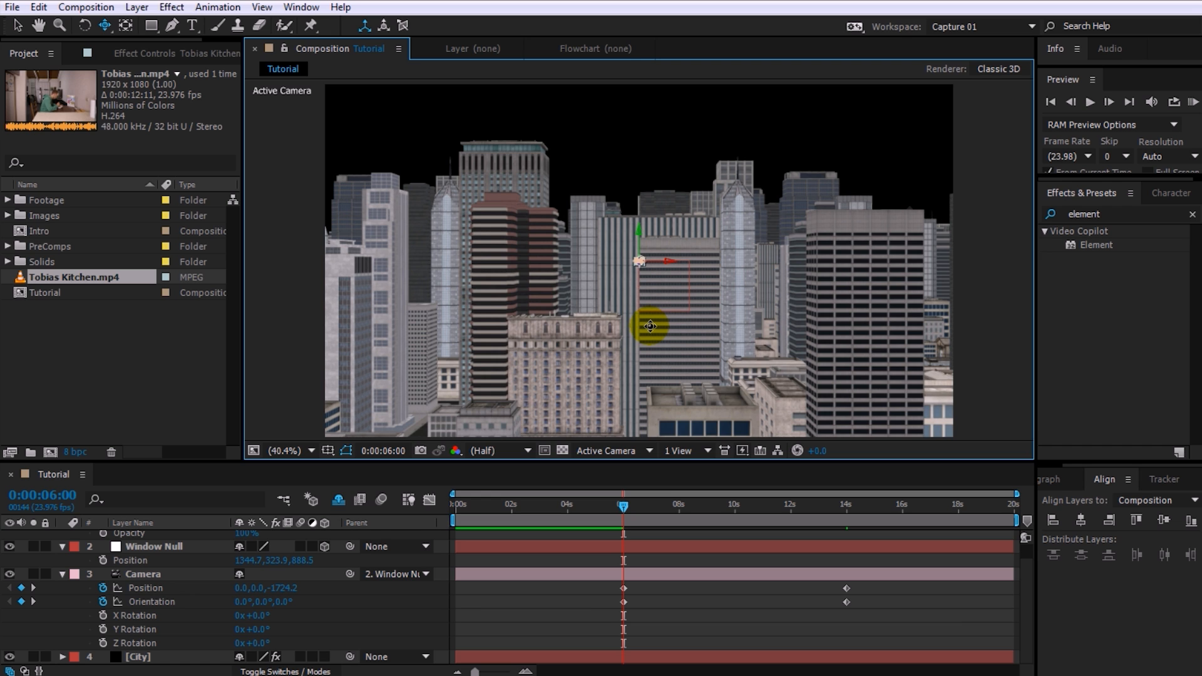
{"action": "left_click_drag", "start_coordinate": [649, 327], "coordinate": [611, 327]}
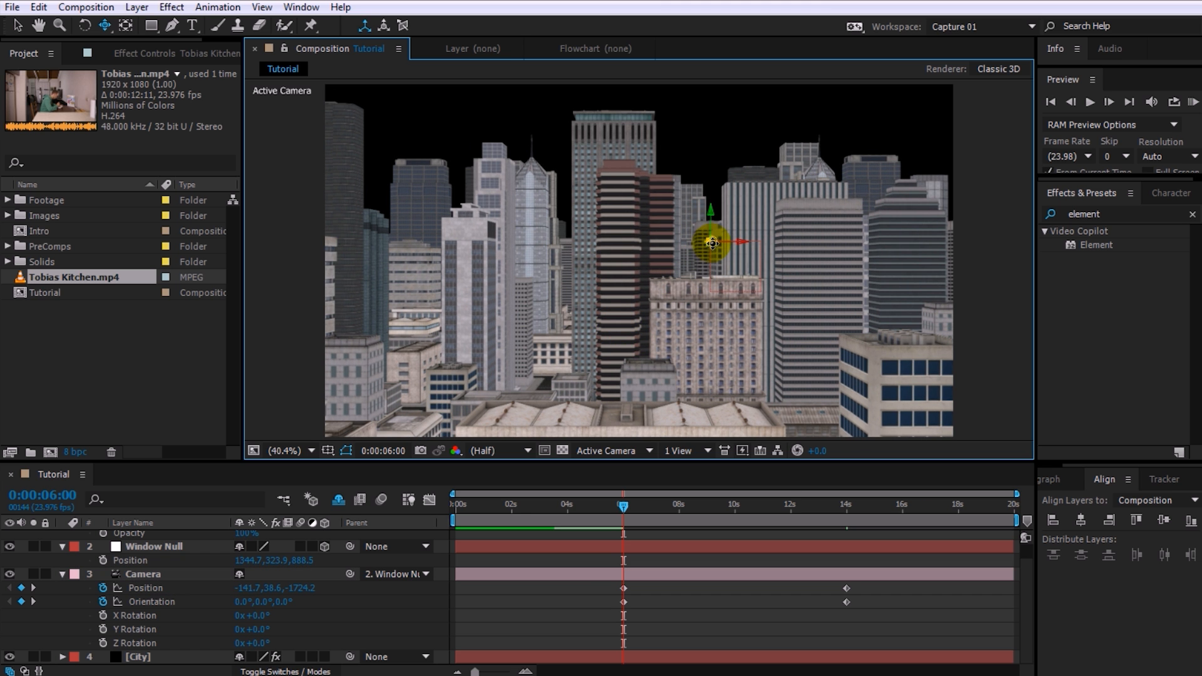
{"action": "left_click_drag", "start_coordinate": [709, 302], "coordinate": [706, 301]}
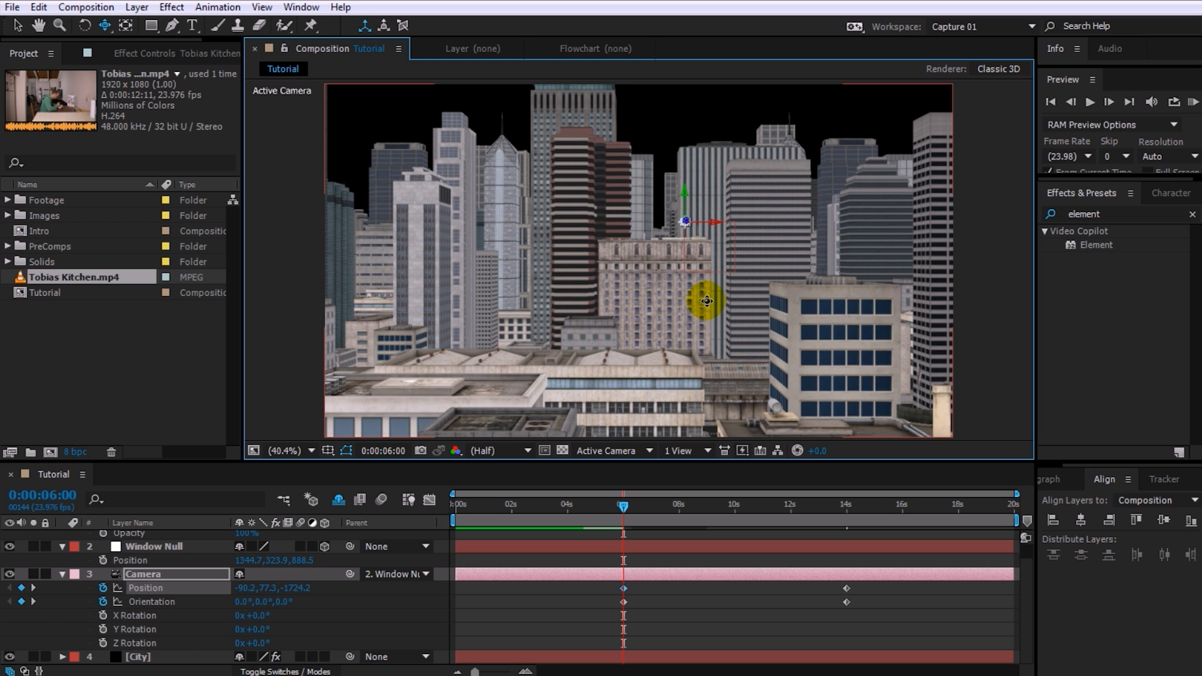
{"action": "left_click_drag", "start_coordinate": [706, 301], "coordinate": [707, 301]}
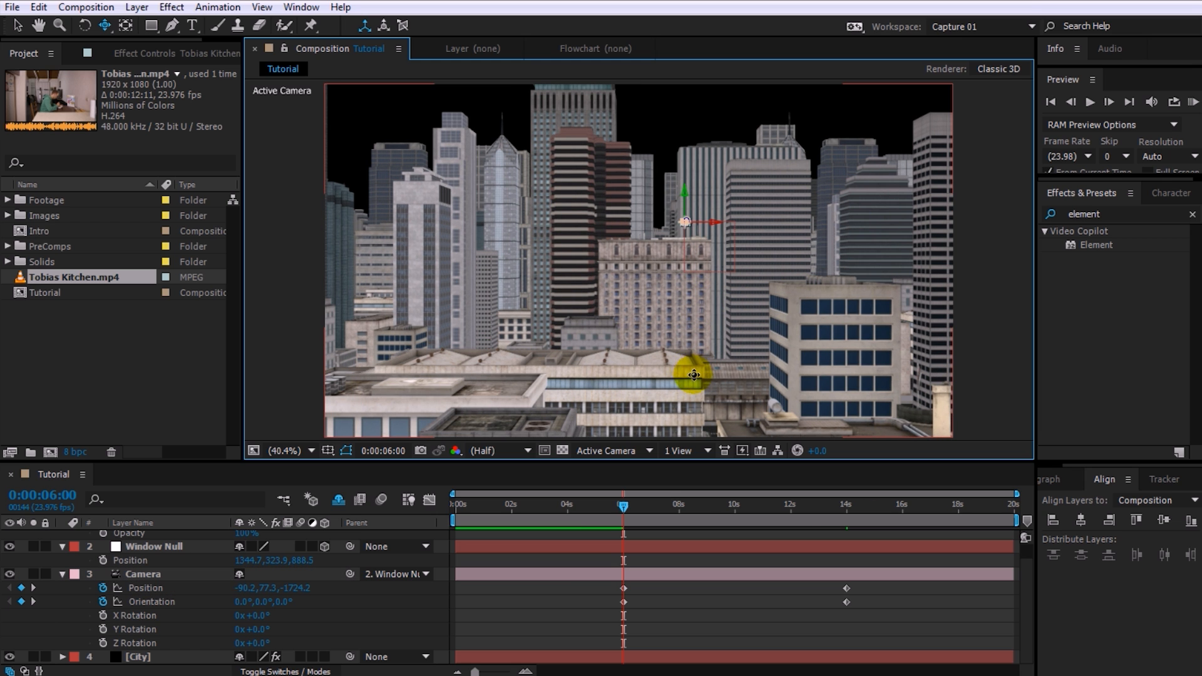
Keyframe the Camera's X orientation at 270° at 0:00:04:16 so it looks straight down.
{"action": "left_click", "coordinate": [624, 601]}
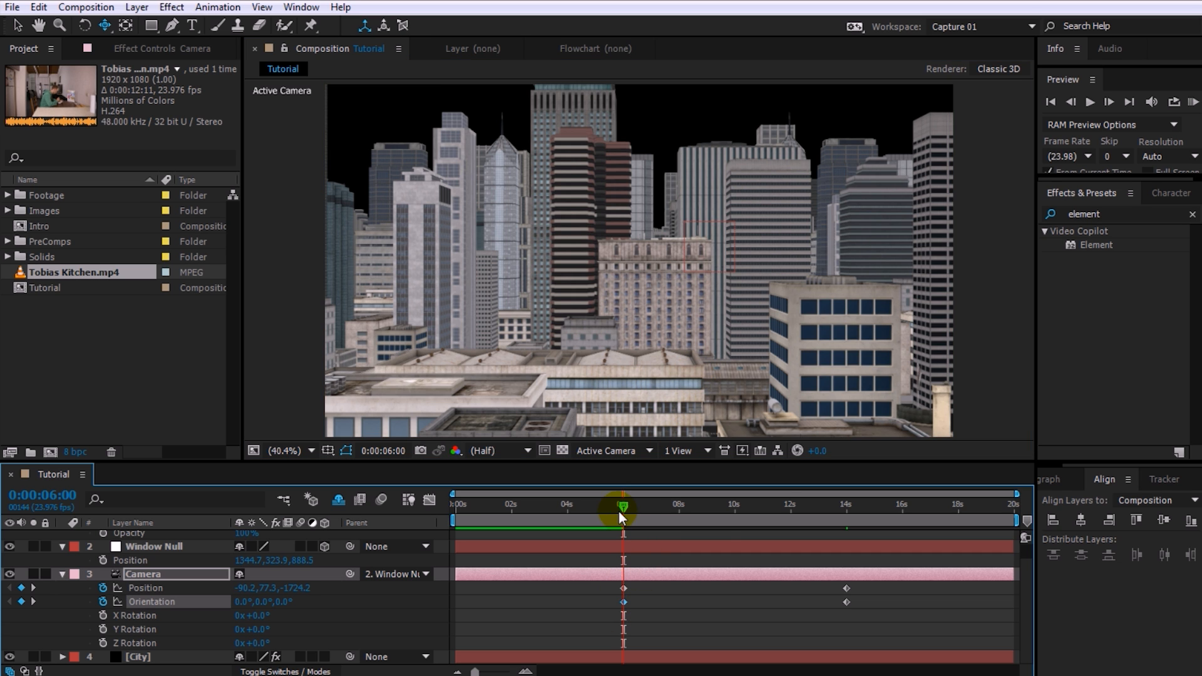
{"action": "left_click_drag", "start_coordinate": [622, 510], "coordinate": [584, 516]}
{"action": "left_click", "coordinate": [250, 600]}
{"action": "left_click_drag", "start_coordinate": [243, 607], "coordinate": [163, 603]}
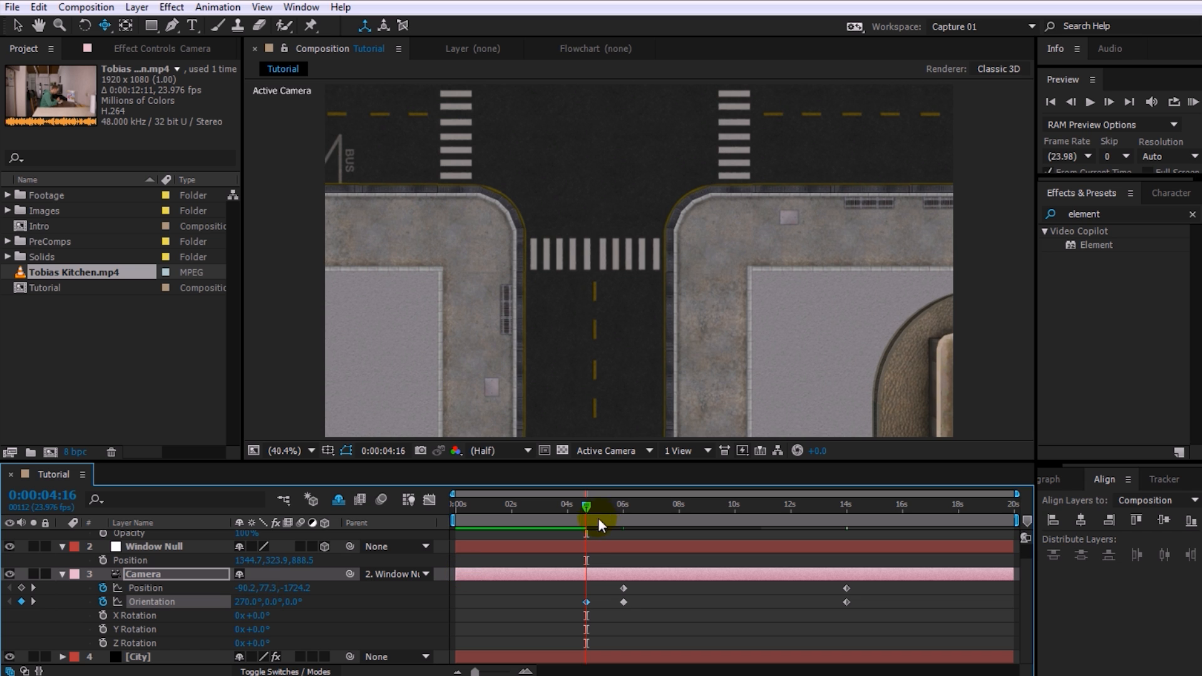
At 4 seconds, add an Orientation keyframe and raise the Camera high above the city to a Y position of about -7229.
{"action": "left_click", "coordinate": [582, 509]}
{"action": "left_click_drag", "start_coordinate": [582, 509], "coordinate": [564, 512]}
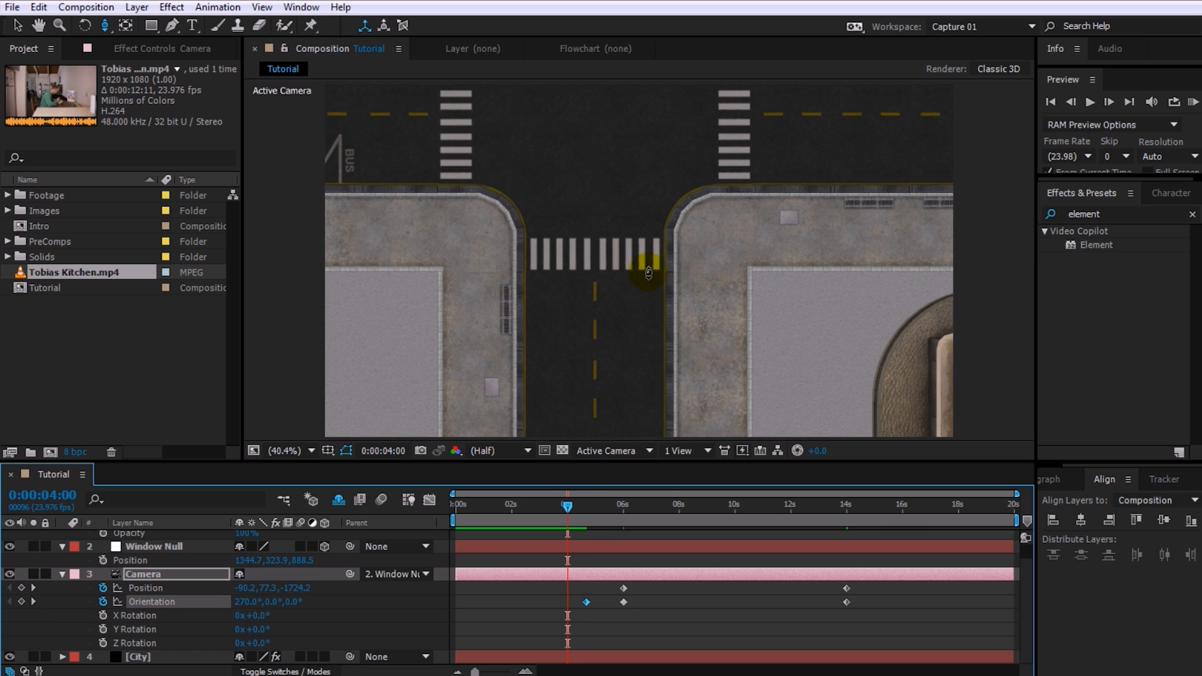
{"action": "left_click_drag", "start_coordinate": [644, 276], "coordinate": [660, 564]}
{"action": "left_click", "coordinate": [567, 505]}
{"action": "left_click_drag", "start_coordinate": [622, 335], "coordinate": [630, 257]}
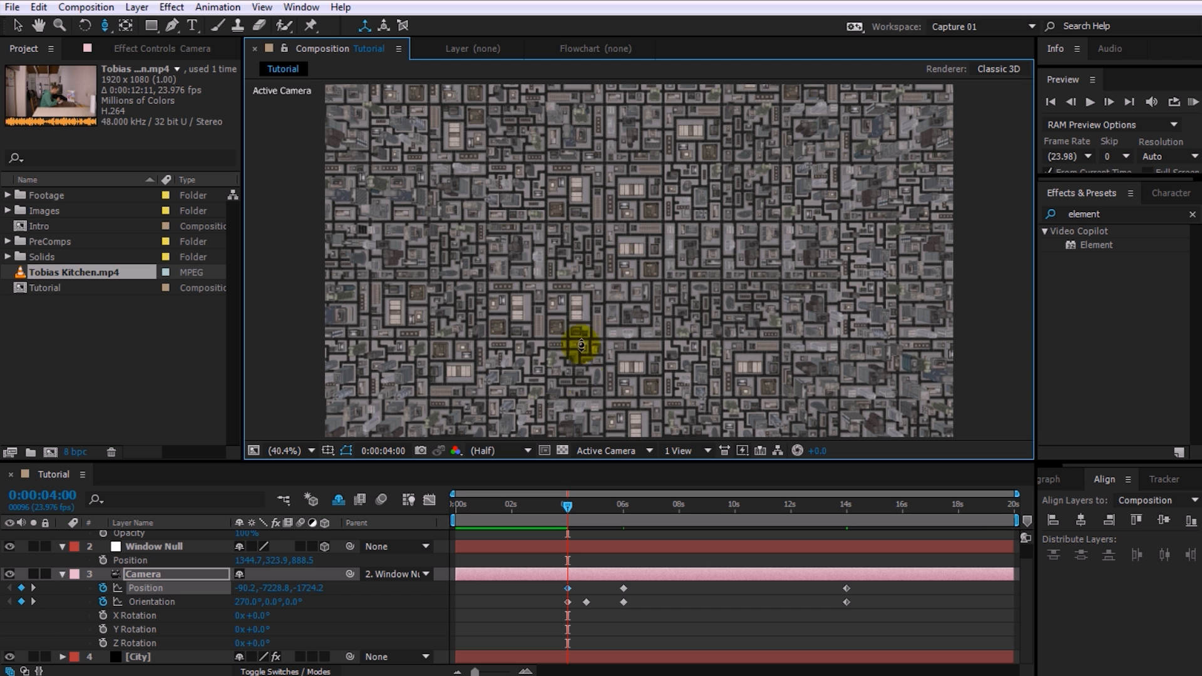
Scrub from 4 seconds to past 7 seconds to check the camera's descent.
{"action": "left_click", "coordinate": [567, 504]}
{"action": "left_click_drag", "start_coordinate": [569, 504], "coordinate": [657, 507]}
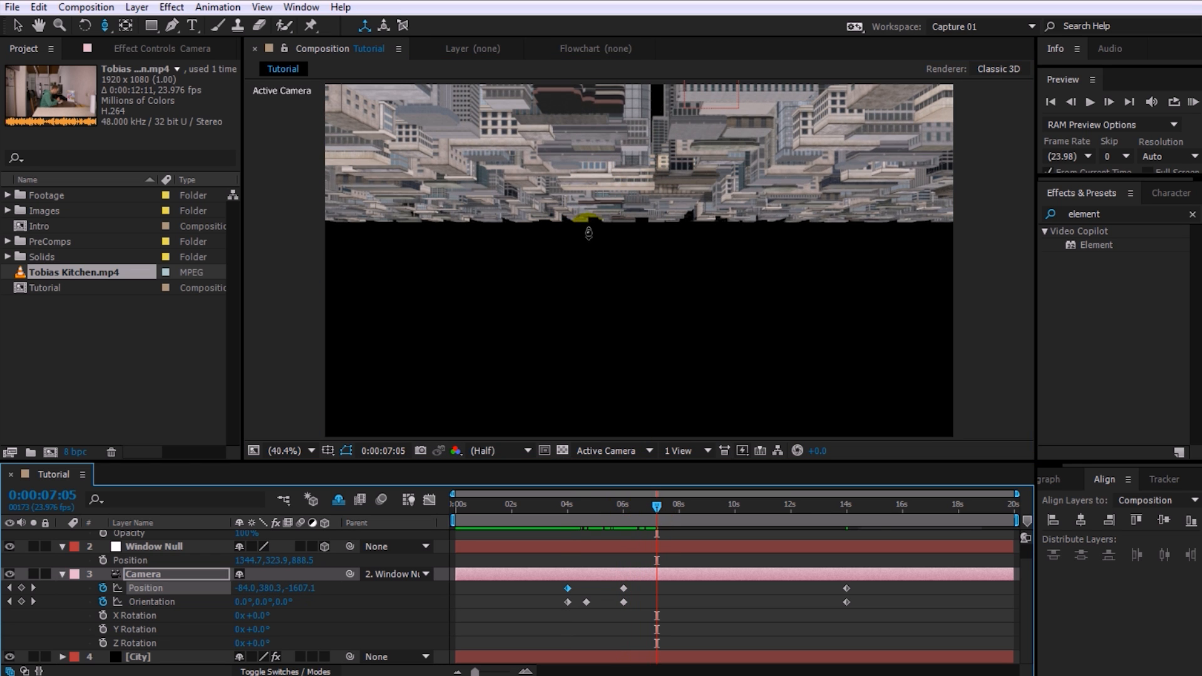
{"action": "left_click", "coordinate": [645, 504]}
{"action": "left_click_drag", "start_coordinate": [640, 533], "coordinate": [664, 533]}
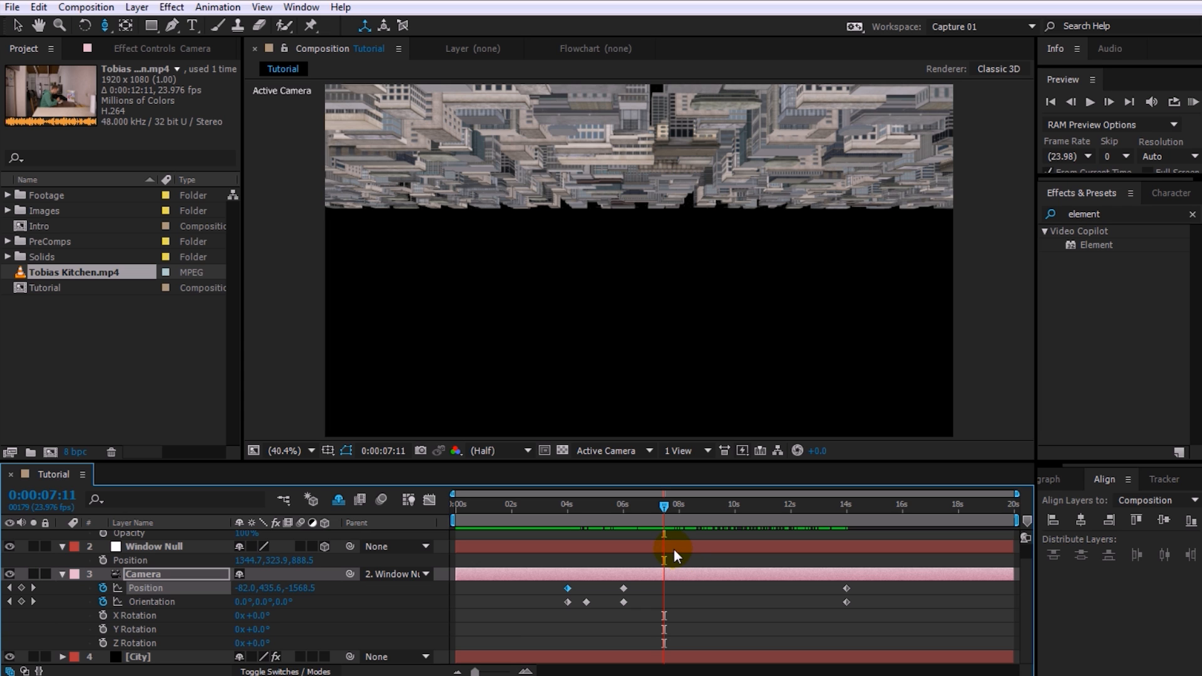
Examine the Camera's motion path at 4 seconds in the Right view, zoomed out to show its curve.
{"action": "left_click", "coordinate": [649, 450]}
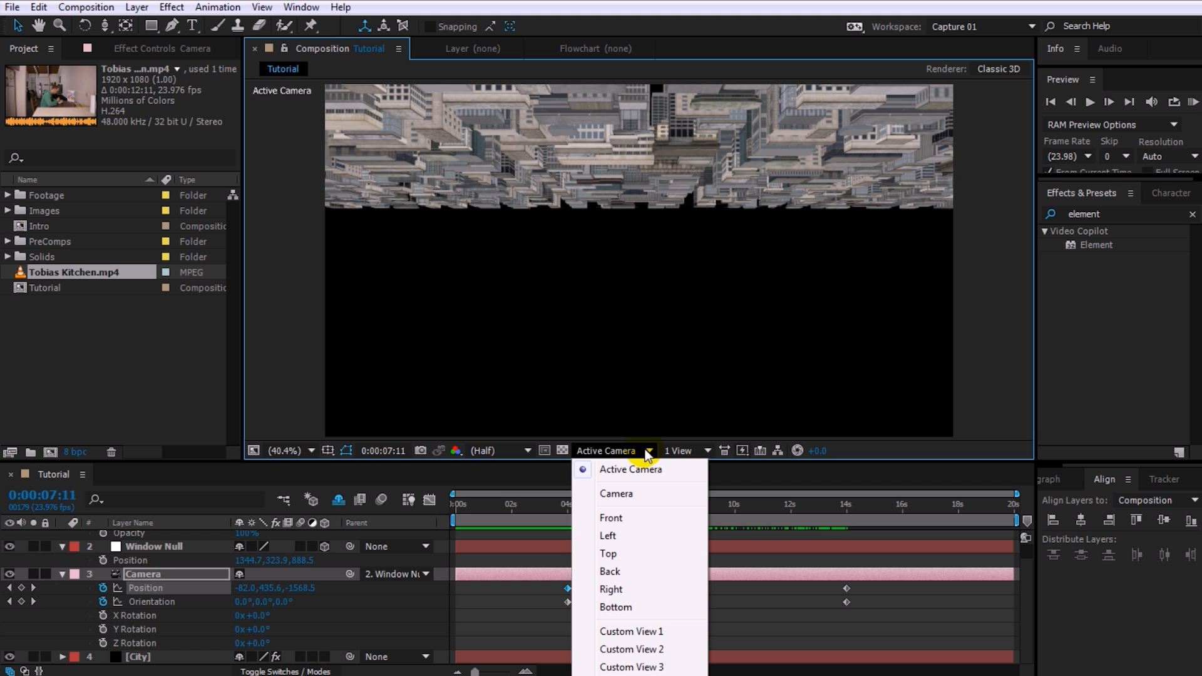
{"action": "left_click", "coordinate": [628, 537]}
{"action": "left_click", "coordinate": [643, 452]}
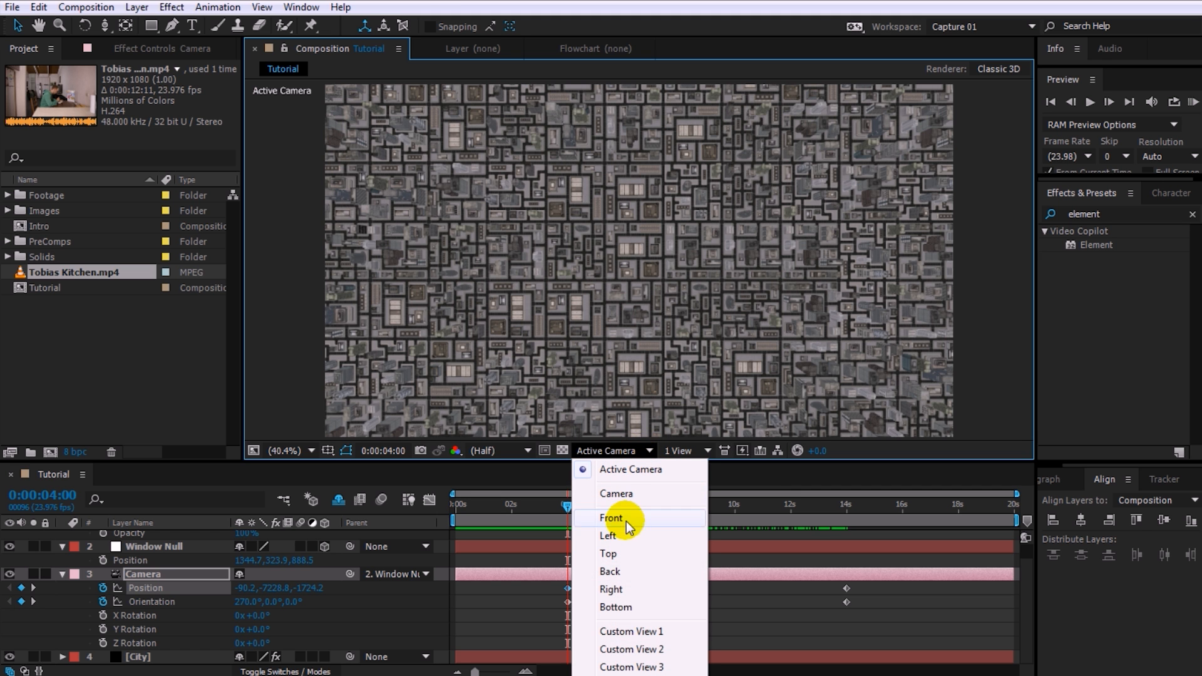
{"action": "left_click", "coordinate": [610, 589]}
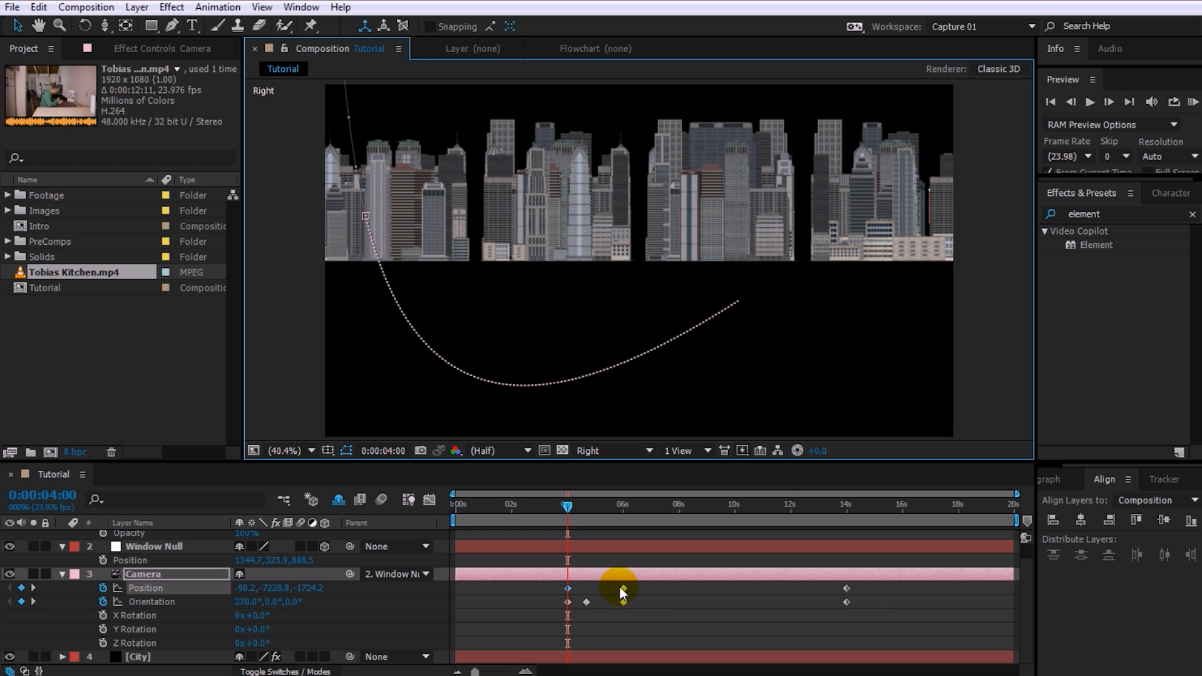
{"action": "key", "text": "space"}
{"action": "left_click_drag", "start_coordinate": [496, 188], "coordinate": [574, 483]}
{"action": "scroll", "coordinate": [596, 250], "scroll_direction": "down", "scroll_amount": 2}
{"action": "key", "text": "space"}
{"action": "left_click_drag", "start_coordinate": [566, 428], "coordinate": [562, 162]}
{"action": "left_click", "coordinate": [467, 253]}
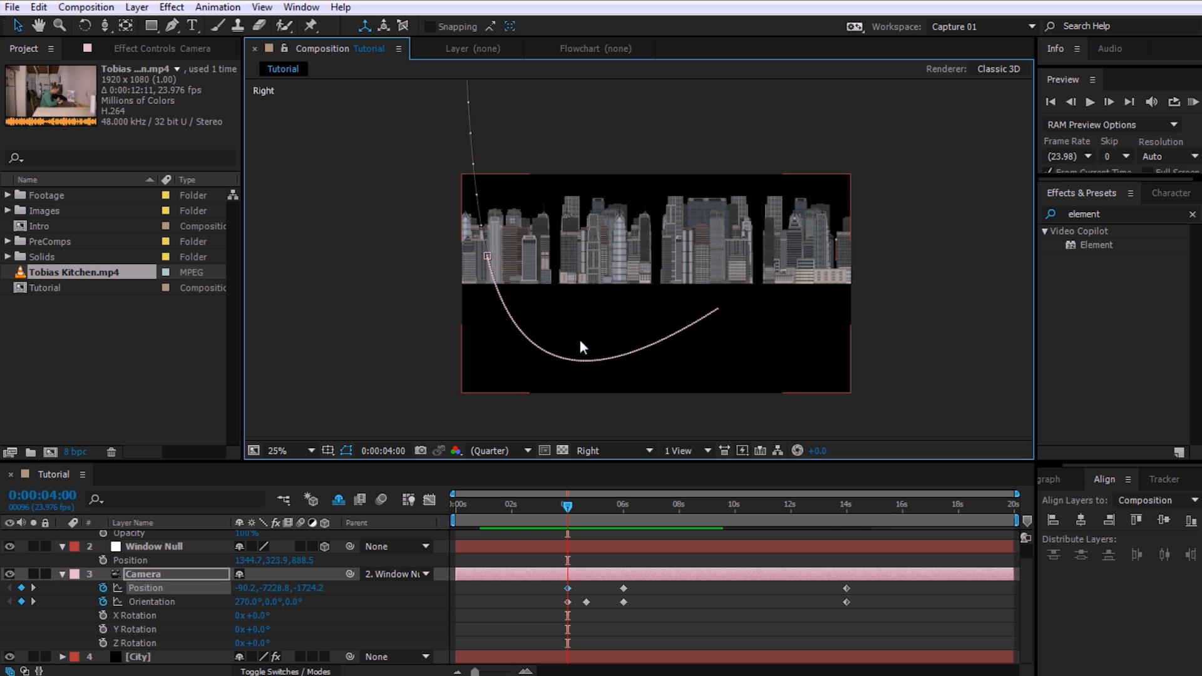
Set the Motion Path display preference to No More Than 0:00:15:00.
{"action": "left_click", "coordinate": [39, 7]}
{"action": "mouse_move", "coordinate": [81, 439]}
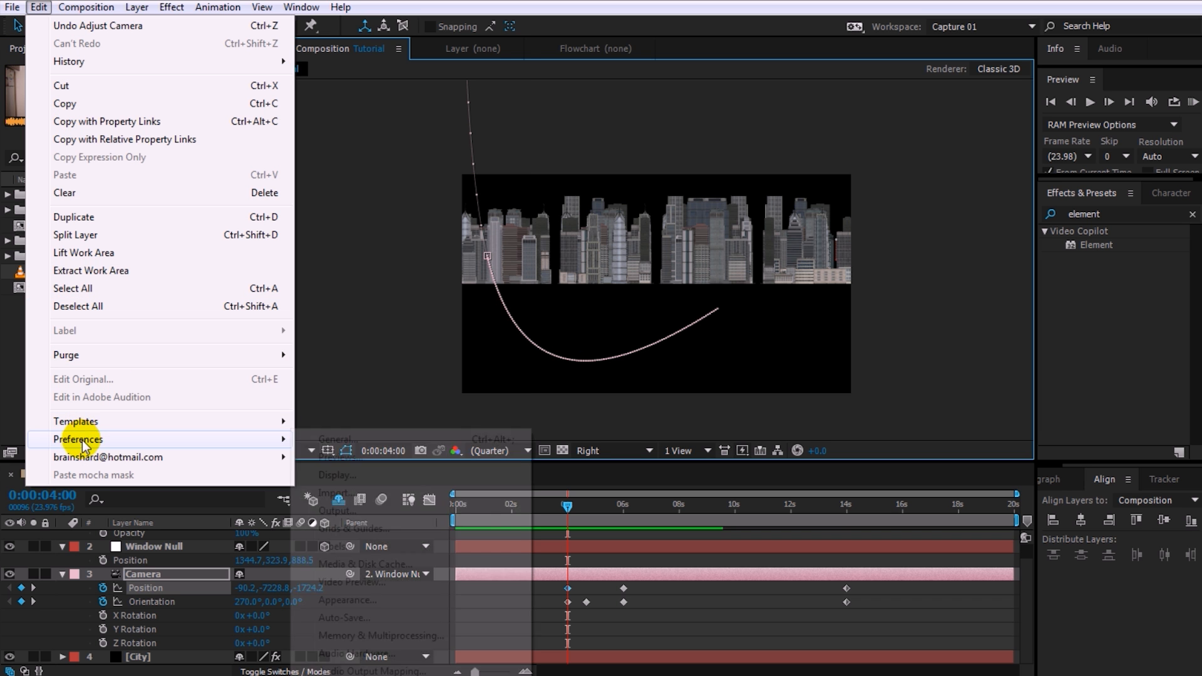
{"action": "left_click", "coordinate": [338, 474]}
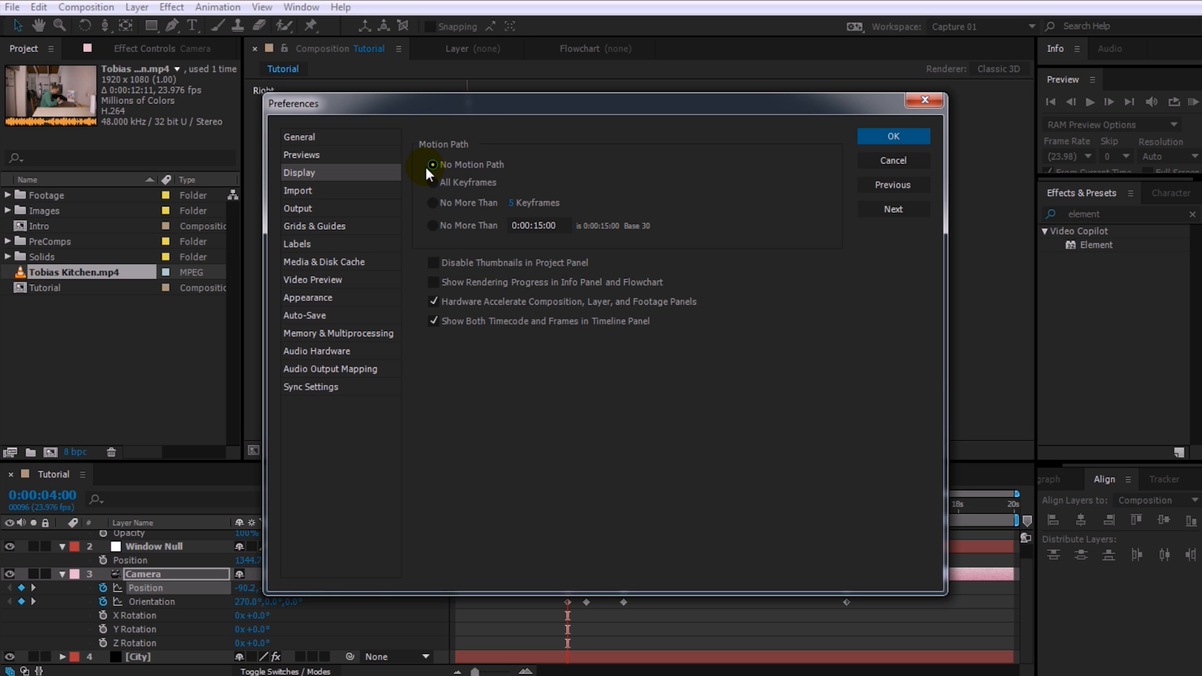
{"action": "left_click", "coordinate": [433, 226]}
{"action": "left_click", "coordinate": [885, 142]}
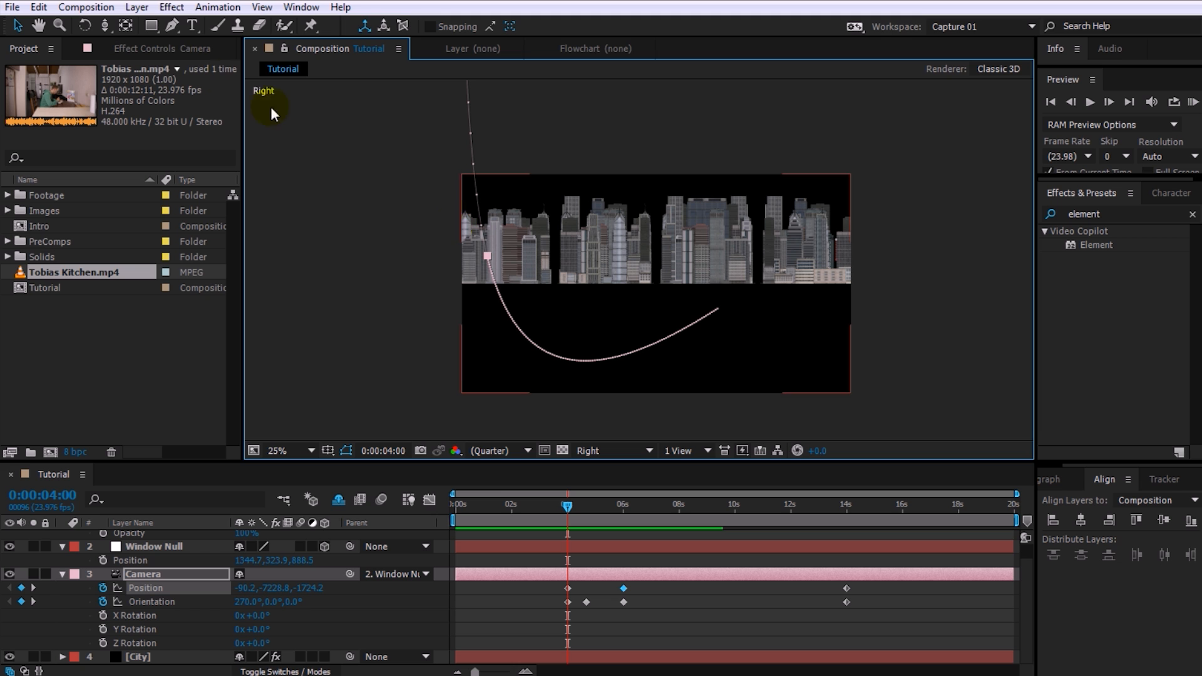
Adjust the motion path's curve at the 6-second Position keyframe with the Pen tool and return to the Active Camera view.
{"action": "left_click", "coordinate": [172, 25]}
{"action": "left_click_drag", "start_coordinate": [492, 263], "coordinate": [495, 294]}
{"action": "left_click", "coordinate": [623, 448]}
{"action": "left_click", "coordinate": [623, 465]}
Check the motion around 6 seconds and shift the Camera's two middle Orientation keyframes about one second later.
{"action": "left_click_drag", "start_coordinate": [573, 508], "coordinate": [641, 521]}
{"action": "left_click_drag", "start_coordinate": [657, 523], "coordinate": [621, 544]}
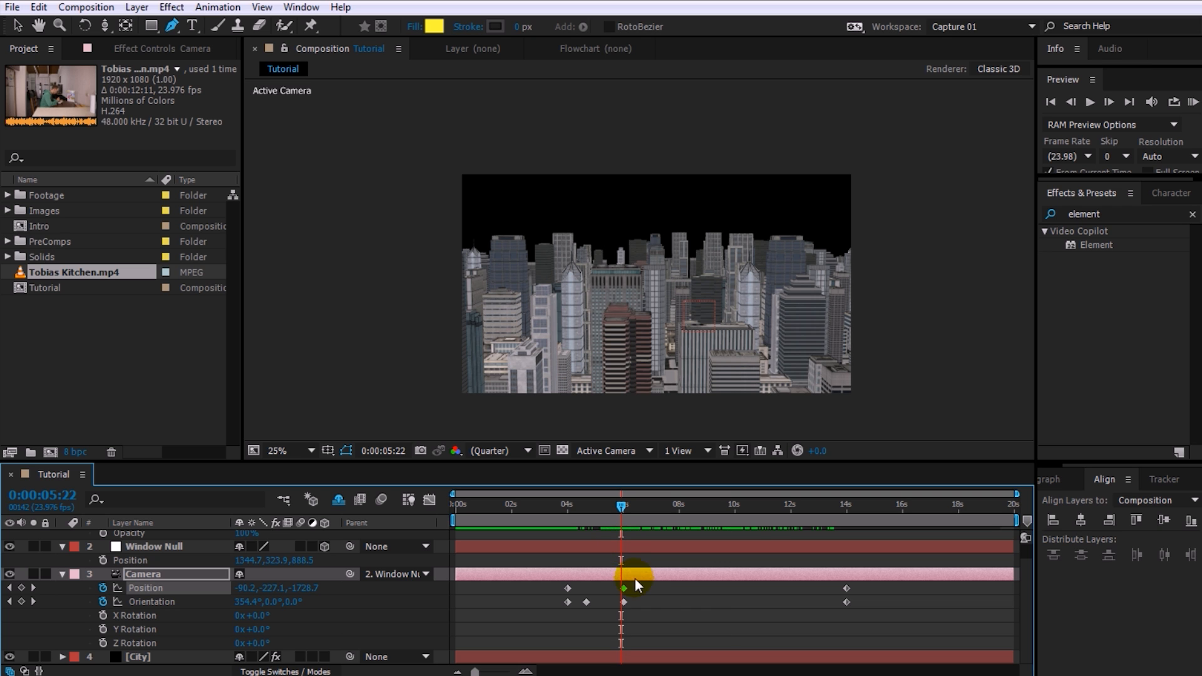
{"action": "left_click_drag", "start_coordinate": [645, 599], "coordinate": [619, 603]}
At 0:00:10:01, move the Camera clear of the buildings to a position of about -85, -13, -864.
{"action": "left_click_drag", "start_coordinate": [621, 509], "coordinate": [741, 520]}
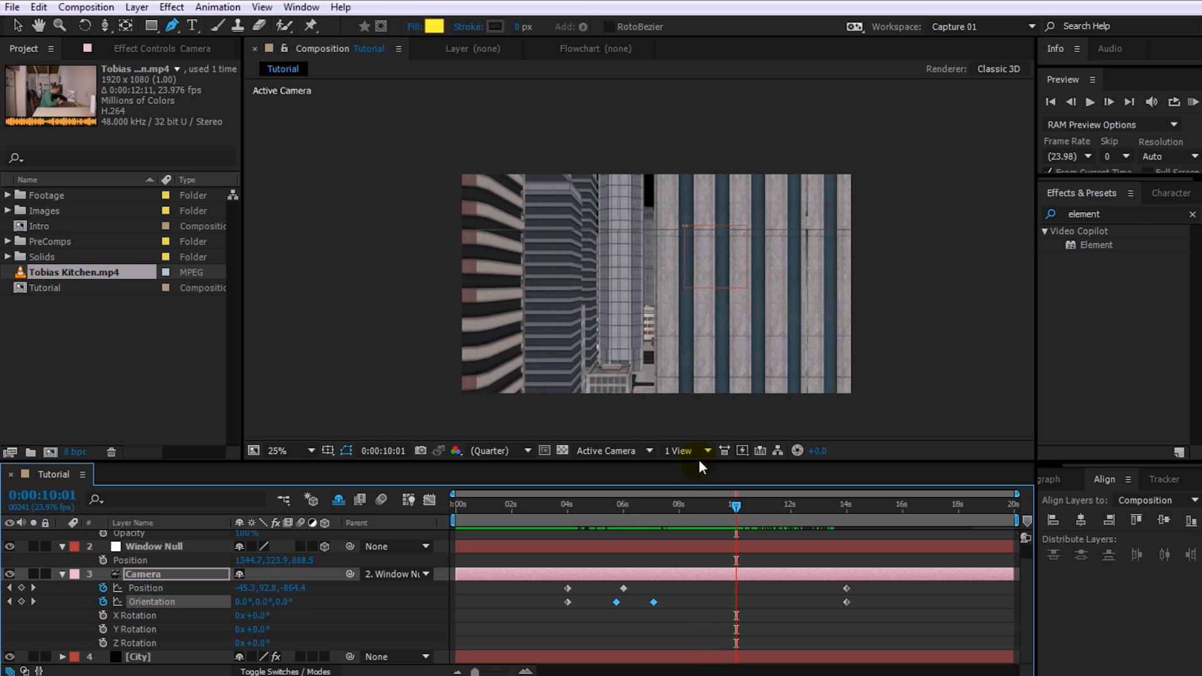
{"action": "scroll", "coordinate": [681, 282], "scroll_direction": "up", "scroll_amount": 3}
{"action": "key", "text": "c"}
{"action": "left_click_drag", "start_coordinate": [618, 242], "coordinate": [620, 247]}
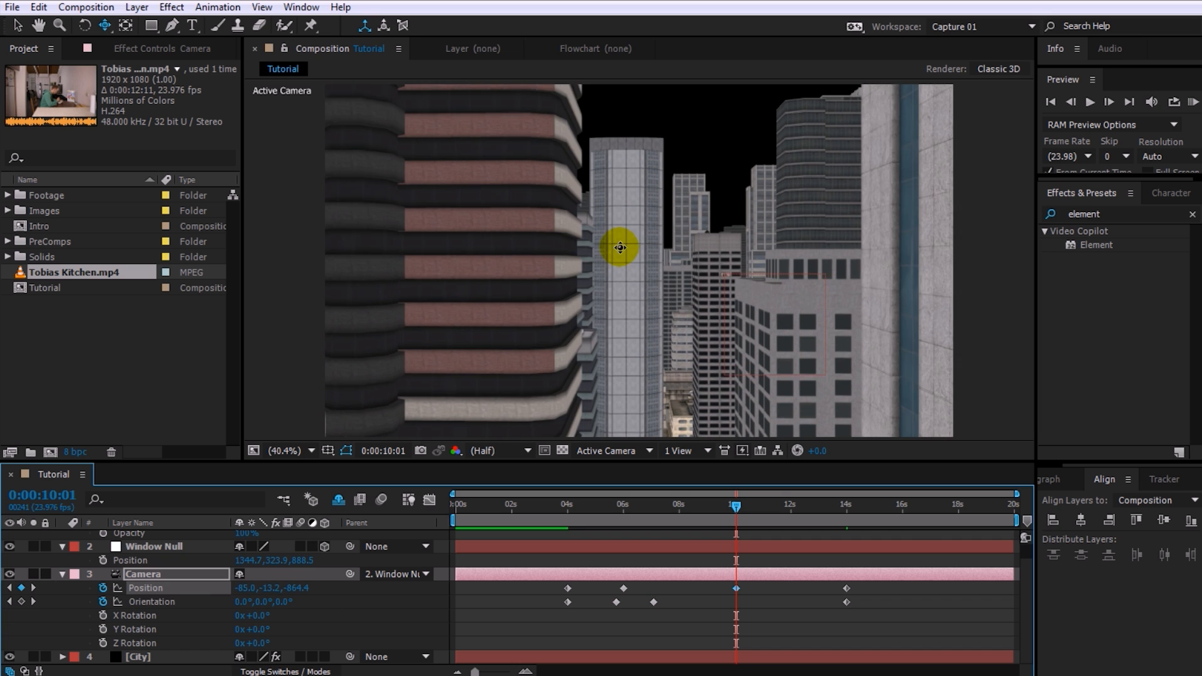
At the 6-second keyframe, raise the Camera to a Y position of about -23.7.
{"action": "left_click_drag", "start_coordinate": [736, 504], "coordinate": [624, 514]}
{"action": "left_click_drag", "start_coordinate": [276, 602], "coordinate": [200, 593]}
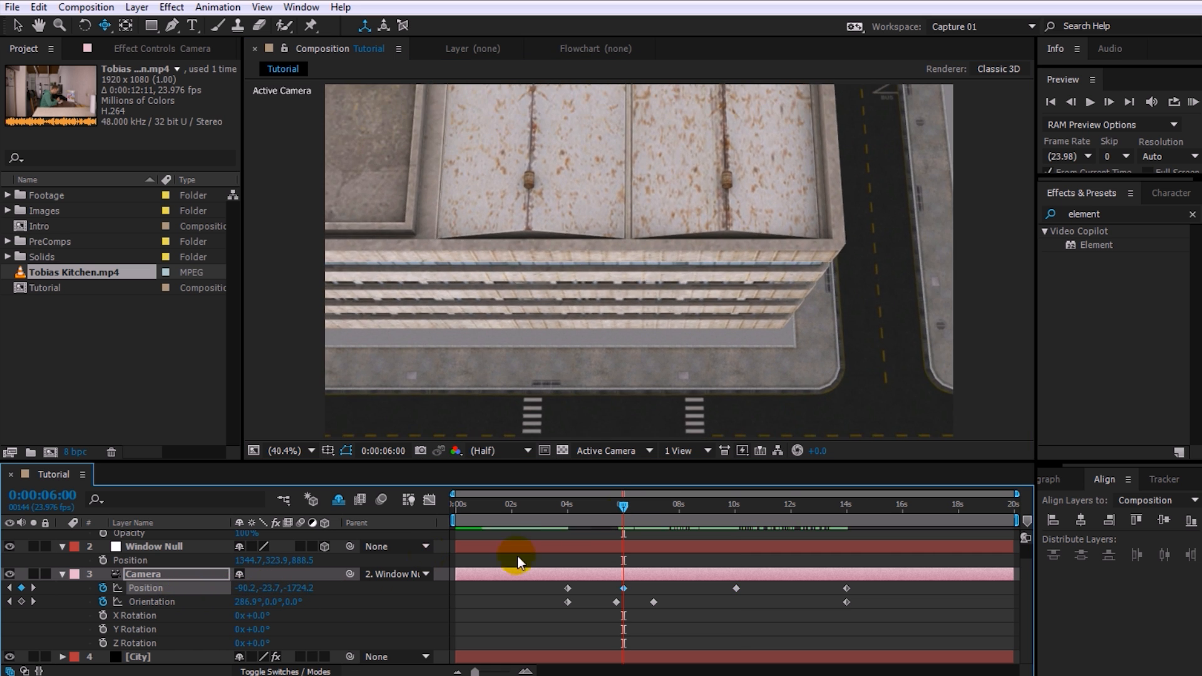
Preview the camera animation from 4 seconds through to the kitchen and scrub back over the descent.
{"action": "left_click_drag", "start_coordinate": [626, 506], "coordinate": [569, 535]}
{"action": "key", "text": "space"}
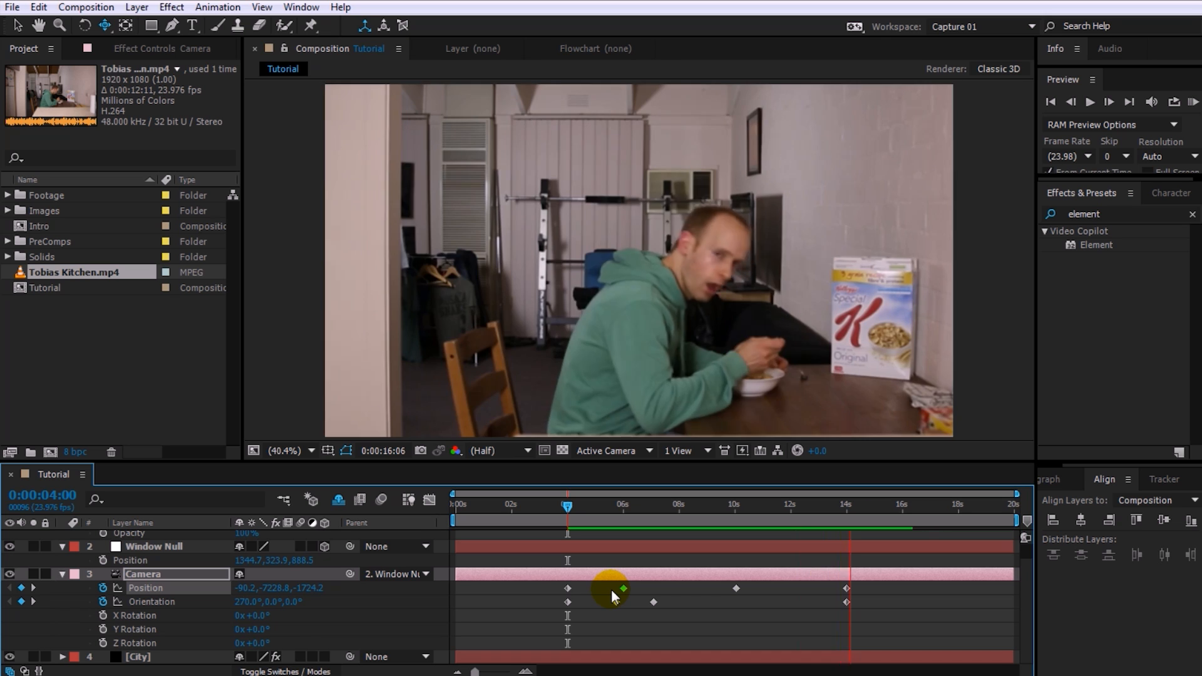
{"action": "key", "text": "space"}
{"action": "left_click_drag", "start_coordinate": [855, 512], "coordinate": [581, 518]}
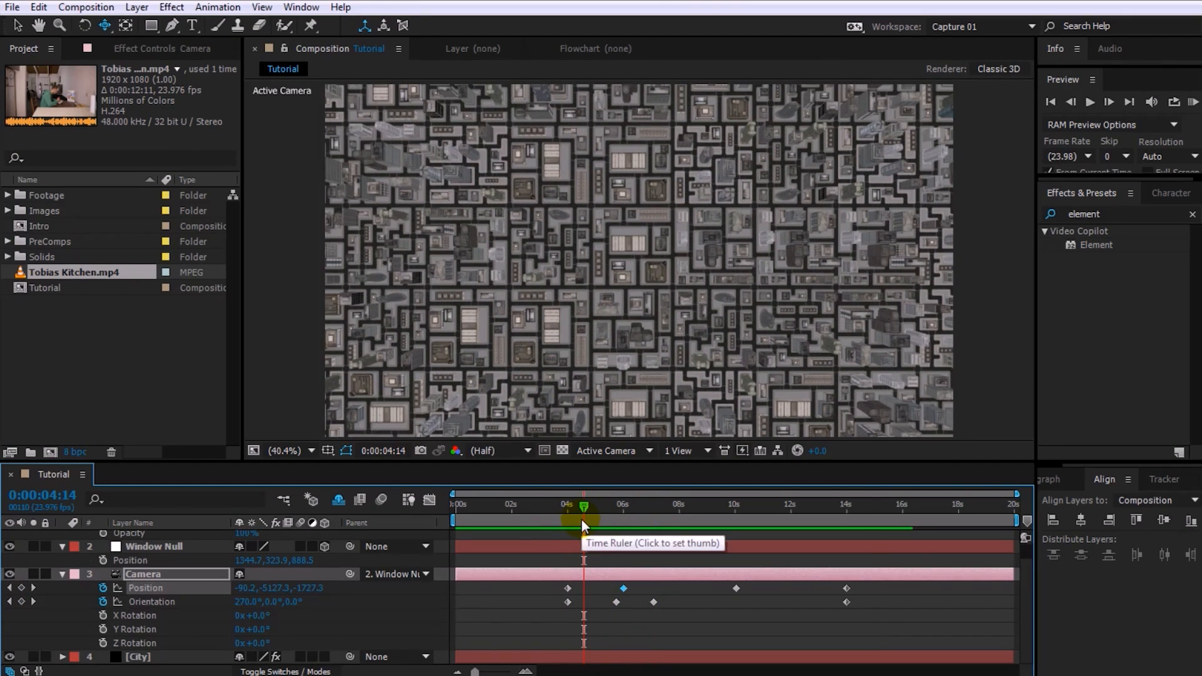
Show the Camera's Position in the Graph Editor and separate it into X, Y and Z Position.
{"action": "left_click", "coordinate": [427, 501]}
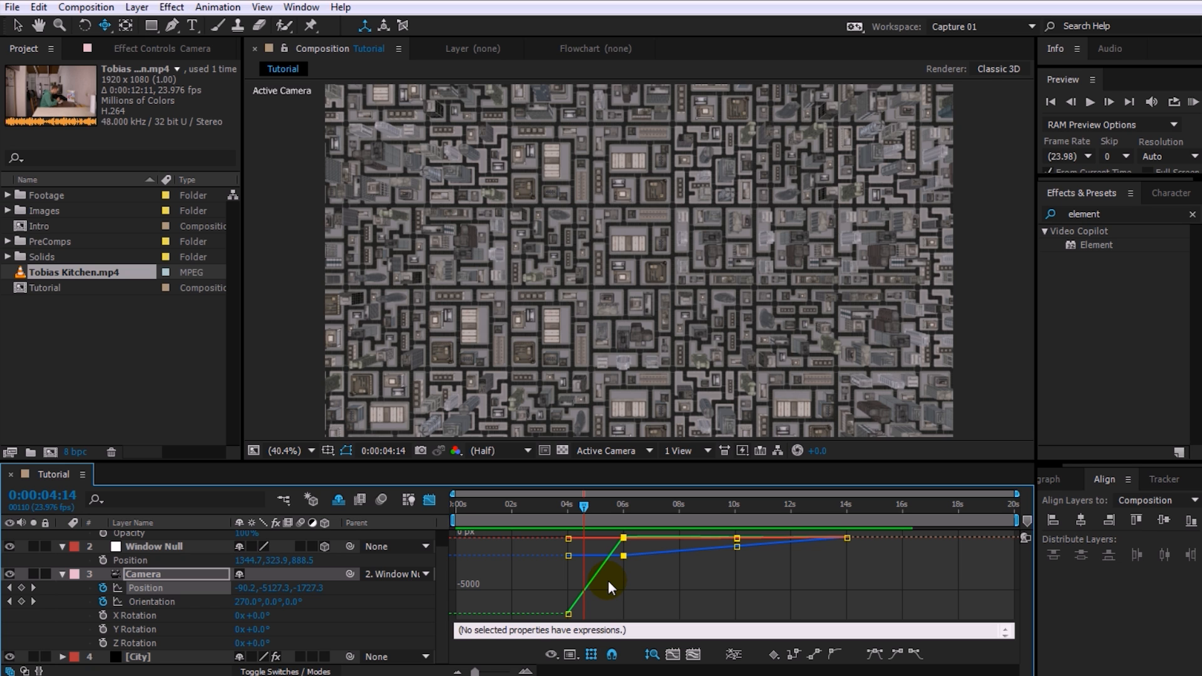
{"action": "scroll", "coordinate": [608, 580], "scroll_direction": "up", "scroll_amount": 2}
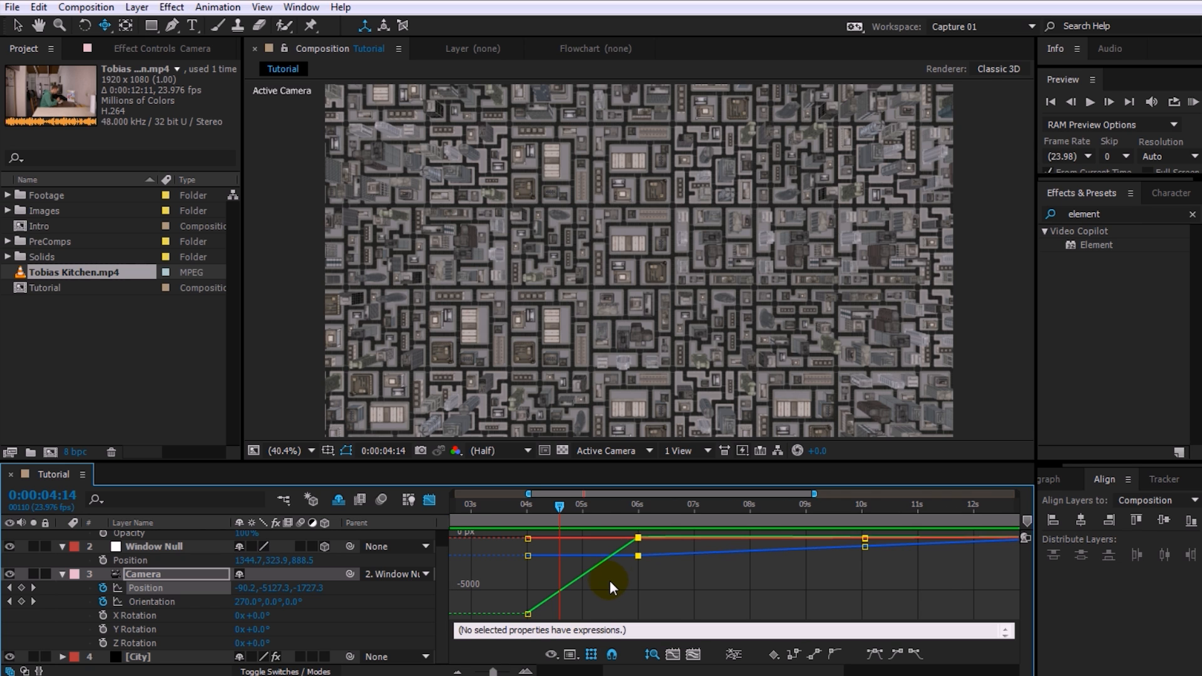
{"action": "left_click", "coordinate": [733, 655]}
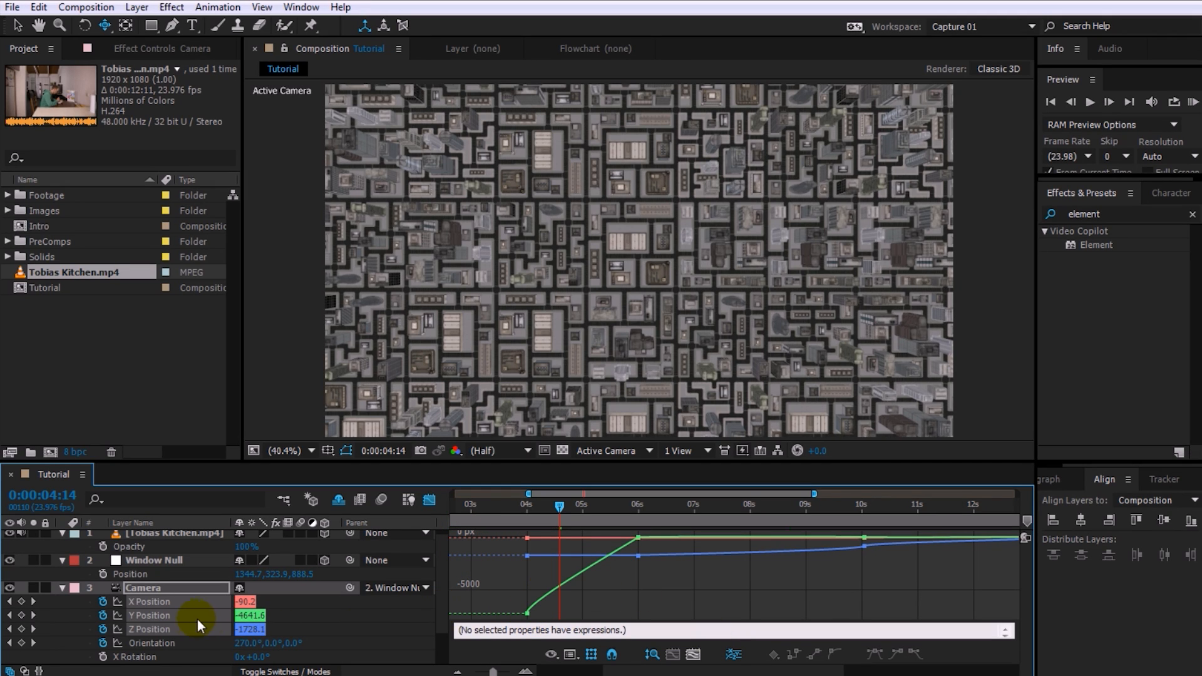
{"action": "left_click", "coordinate": [303, 607]}
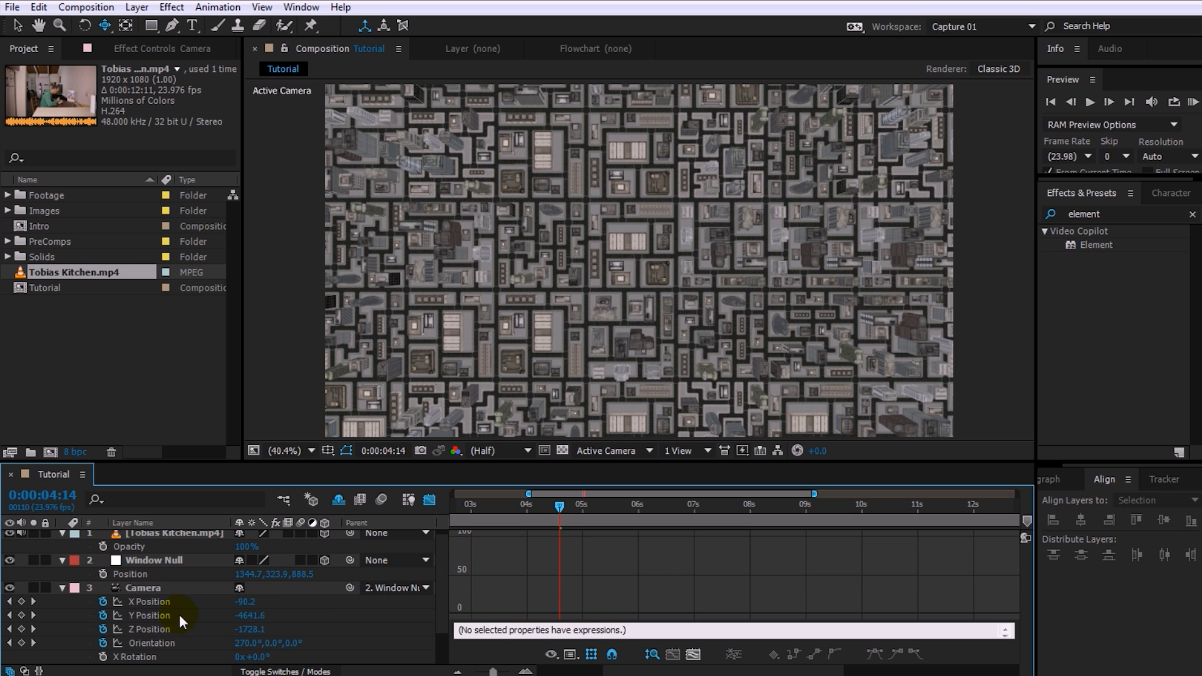
Reshape the Camera's Y Position curve to drop fast from 4 seconds and ease into 6 seconds, and preview it.
{"action": "left_click", "coordinate": [146, 615]}
{"action": "scroll", "coordinate": [552, 579], "scroll_direction": "up", "scroll_amount": 1}
{"action": "left_click", "coordinate": [502, 613]}
{"action": "left_click_drag", "start_coordinate": [503, 604], "coordinate": [480, 532]}
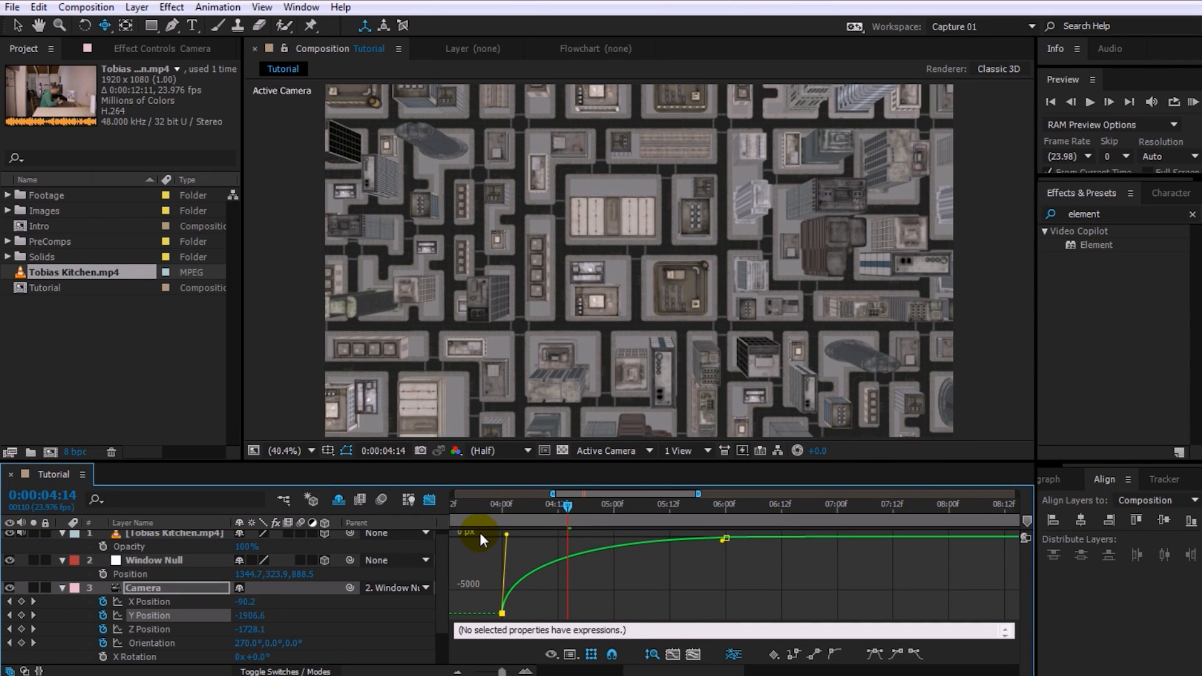
{"action": "left_click_drag", "start_coordinate": [569, 505], "coordinate": [502, 556]}
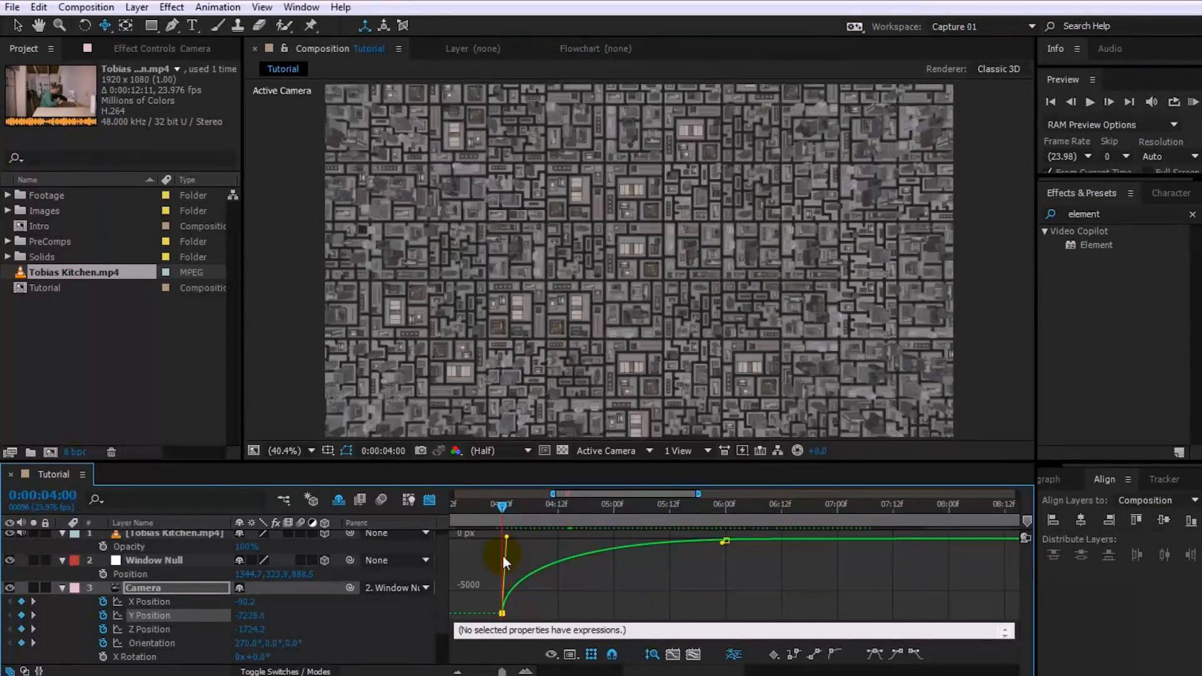
{"action": "key", "text": "space"}
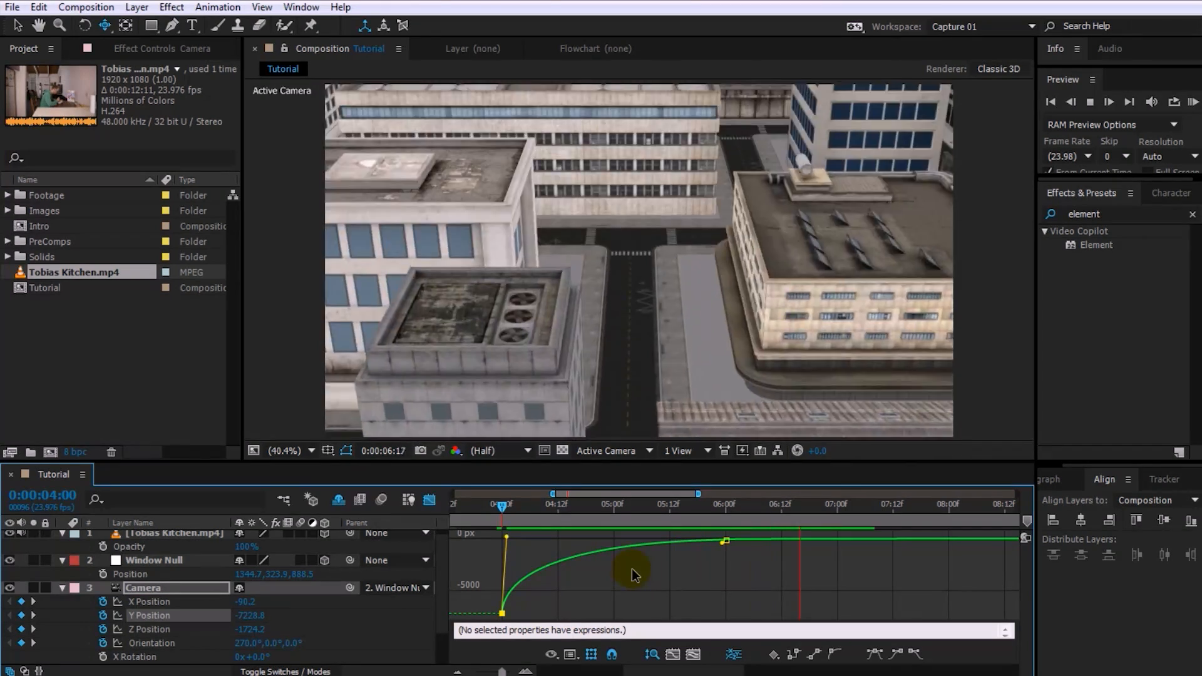
{"action": "left_click_drag", "start_coordinate": [880, 508], "coordinate": [698, 524]}
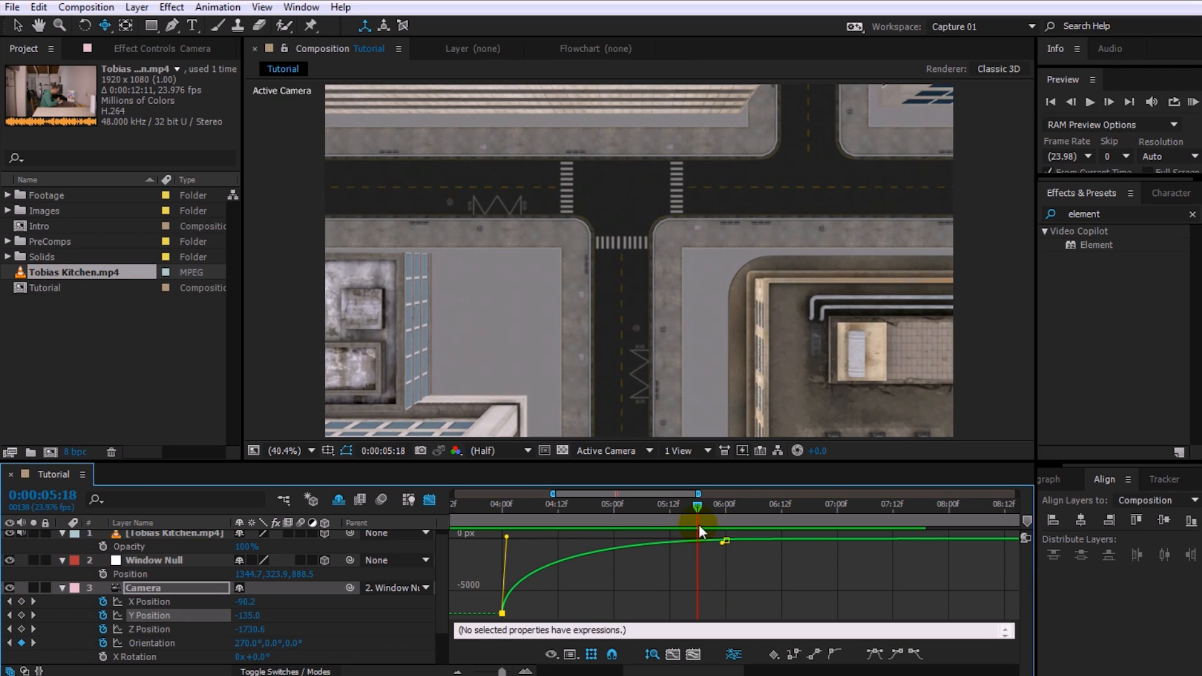
Delete the Camera's Orientation keyframe at 4 seconds and apply Easy Ease Out to the one at 0:00:05:18.
{"action": "left_click", "coordinate": [157, 642]}
{"action": "mouse_move", "coordinate": [698, 504]}
{"action": "left_mouse_down"}
{"action": "mouse_move", "coordinate": [787, 509]}
{"action": "mouse_move", "coordinate": [684, 508]}
{"action": "left_mouse_up"}
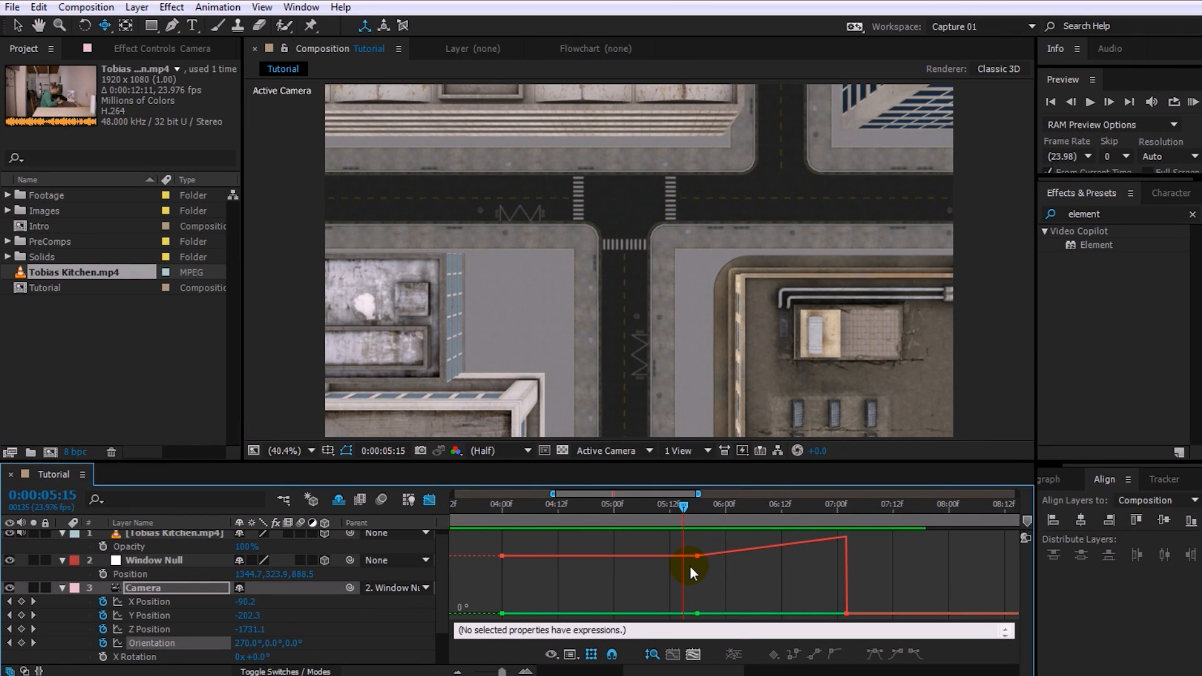
{"action": "left_click_drag", "start_coordinate": [514, 602], "coordinate": [516, 604]}
{"action": "key", "text": "Delete"}
{"action": "mouse_move", "coordinate": [688, 509]}
{"action": "left_mouse_down"}
{"action": "mouse_move", "coordinate": [795, 527]}
{"action": "mouse_move", "coordinate": [697, 527]}
{"action": "left_mouse_up"}
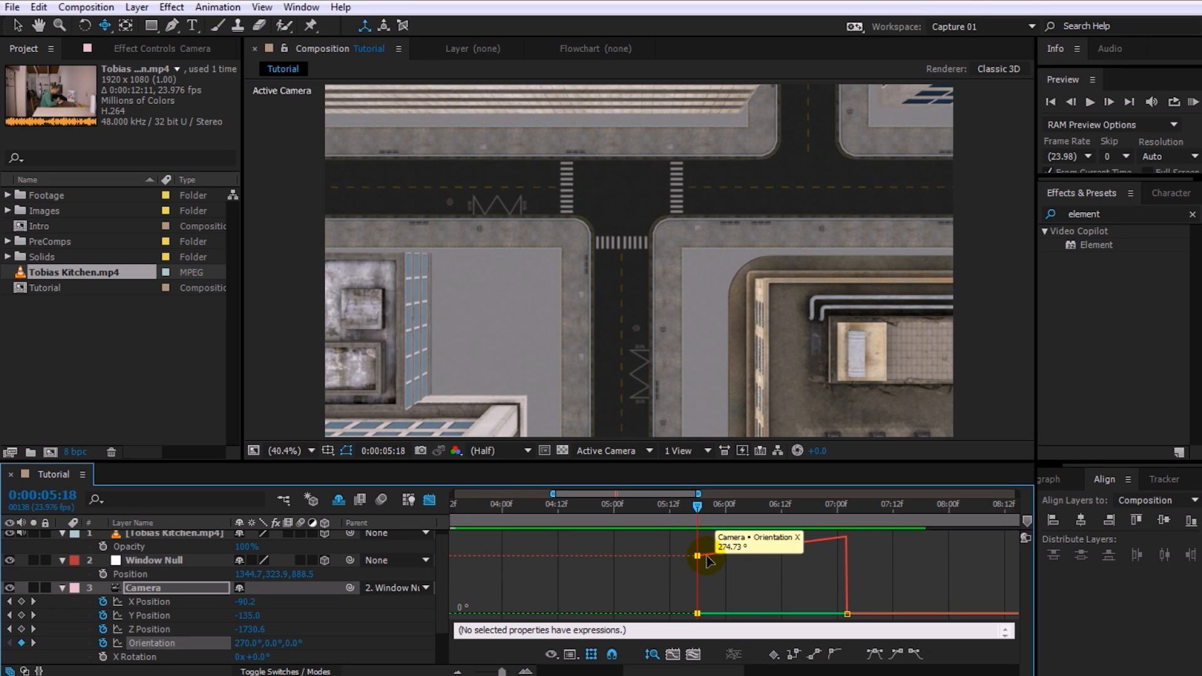
{"action": "left_click", "coordinate": [916, 654]}
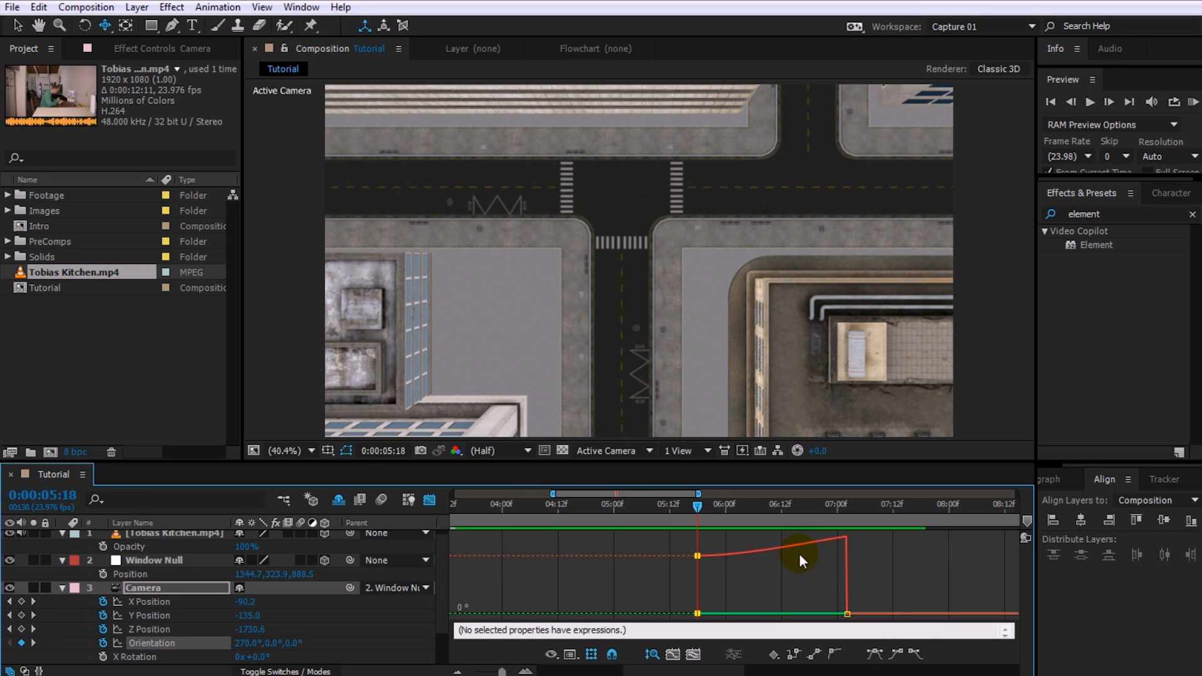
Move the Camera's 7-second Orientation keyframe about a quarter second later and preview the tilt.
{"action": "left_click_drag", "start_coordinate": [697, 506], "coordinate": [836, 521]}
{"action": "left_click_drag", "start_coordinate": [847, 613], "coordinate": [876, 614]}
{"action": "left_click_drag", "start_coordinate": [840, 509], "coordinate": [661, 517]}
{"action": "key", "text": "space"}
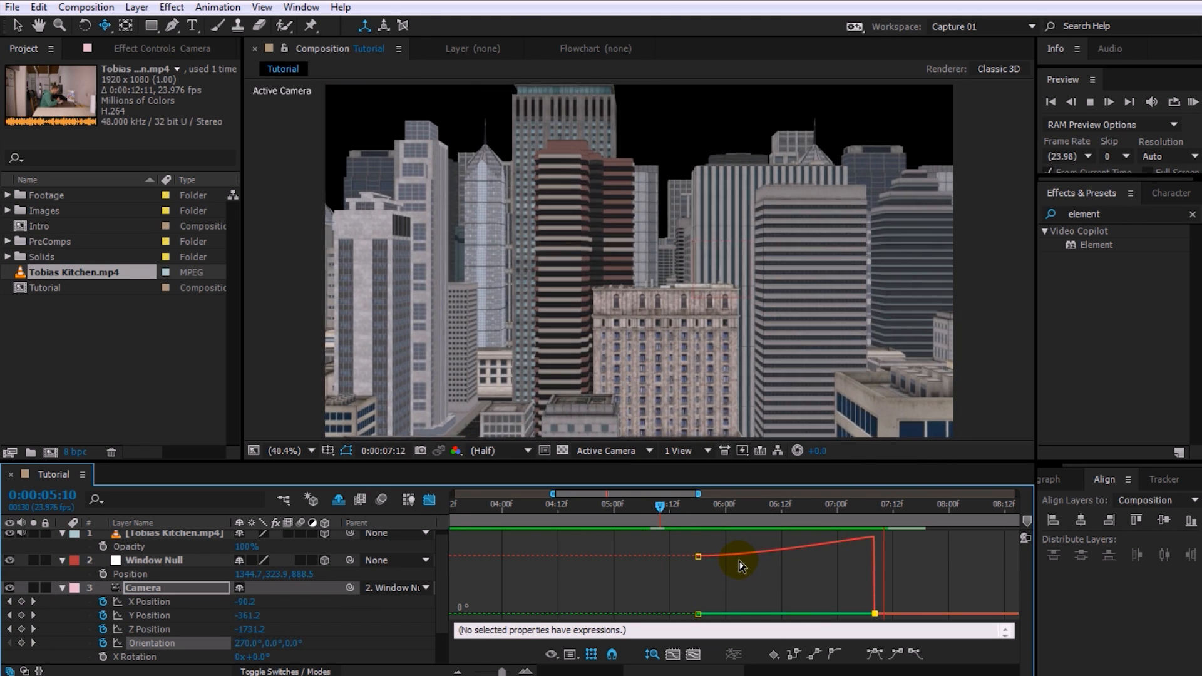
Apply Easy Ease In to the Orientation keyframe that ends the upward tilt after 7 seconds, and preview the tilt.
{"action": "left_click", "coordinate": [861, 505]}
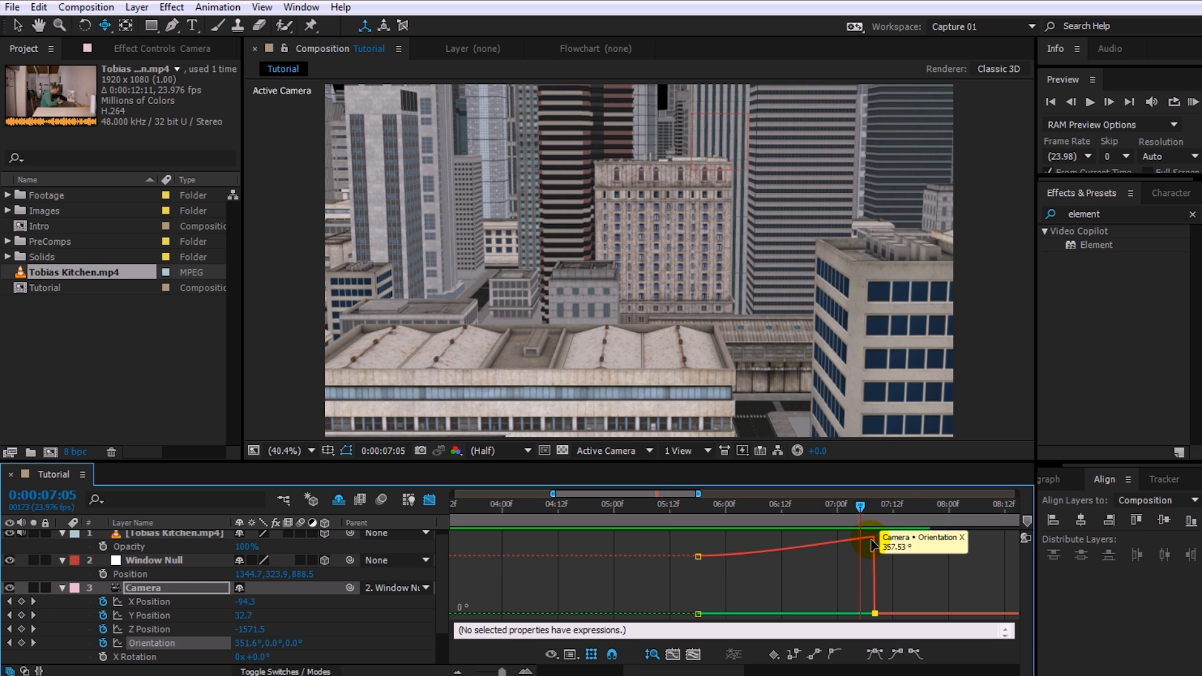
{"action": "left_click", "coordinate": [874, 609]}
{"action": "left_click", "coordinate": [896, 654]}
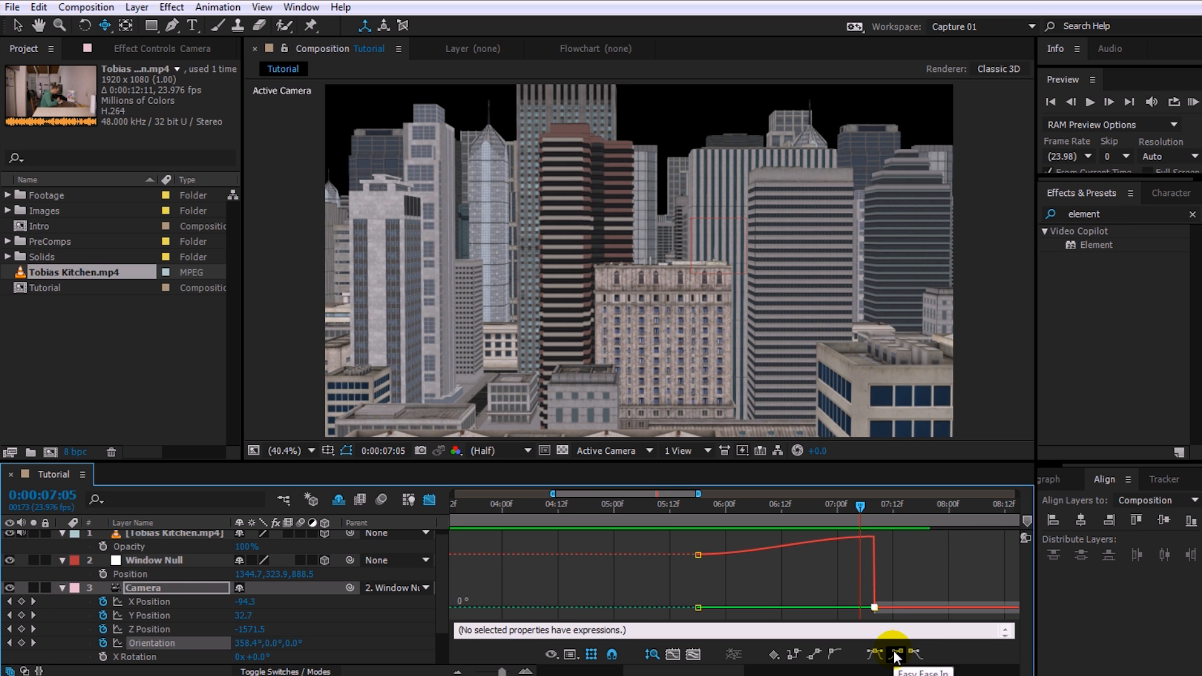
{"action": "left_click_drag", "start_coordinate": [868, 506], "coordinate": [690, 517]}
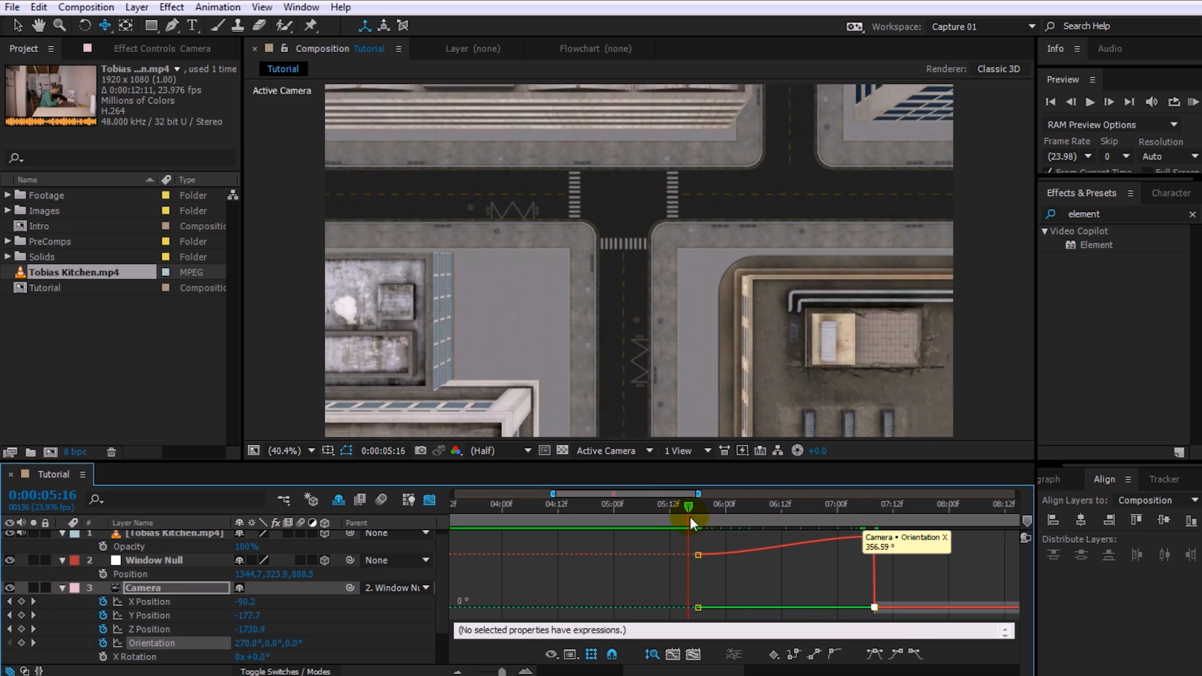
{"action": "key", "text": "space"}
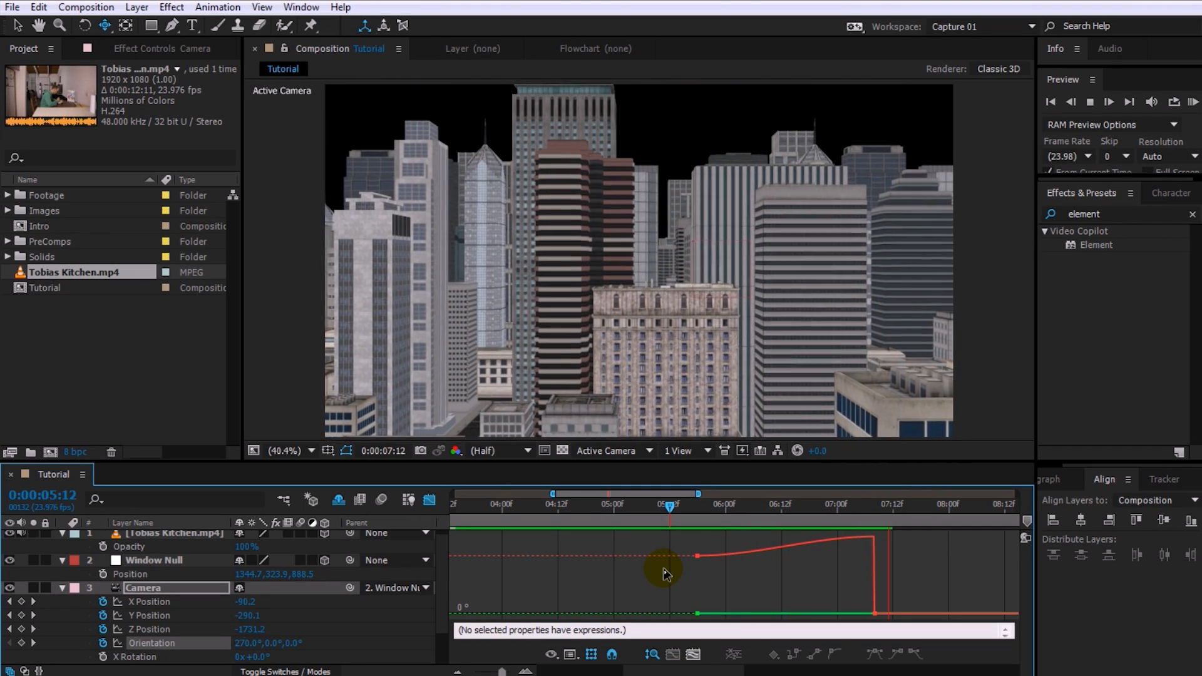
{"action": "left_click", "coordinate": [712, 505]}
{"action": "left_click_drag", "start_coordinate": [711, 504], "coordinate": [874, 515]}
Delete the Camera's Z Position keyframe at 10 seconds so the forward move runs directly from 6 to 14 seconds.
{"action": "key", "text": "minus"}
{"action": "key", "text": "minus"}
{"action": "left_click_drag", "start_coordinate": [727, 515], "coordinate": [779, 516]}
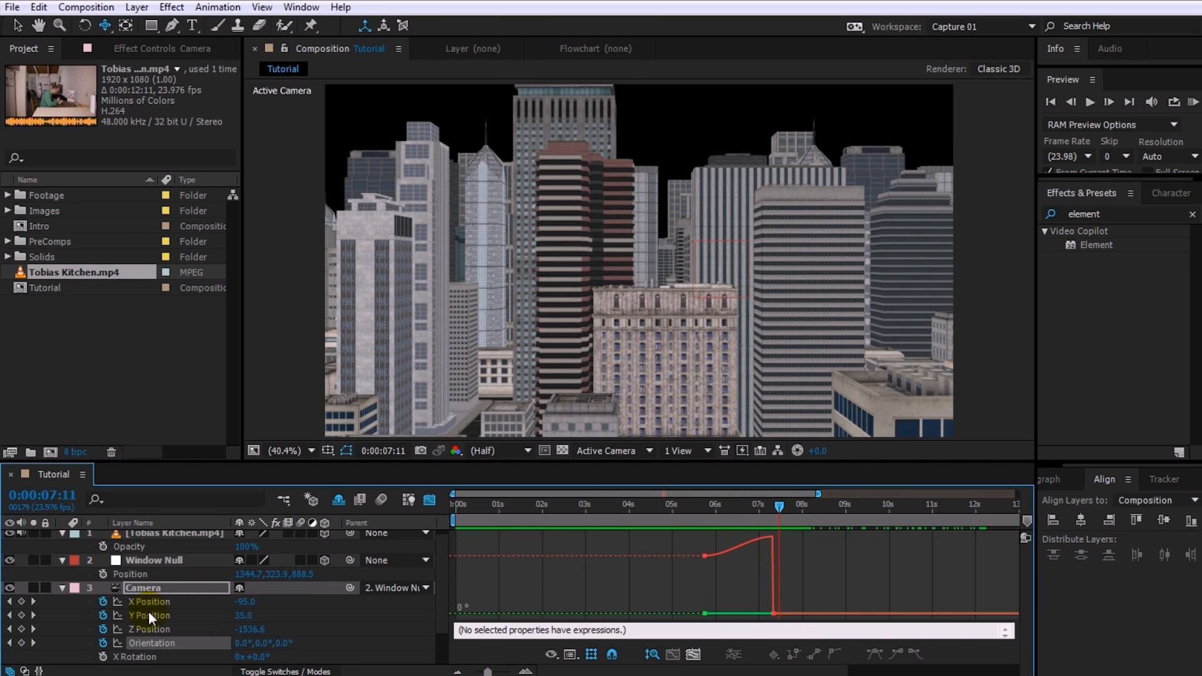
{"action": "left_click", "coordinate": [172, 629]}
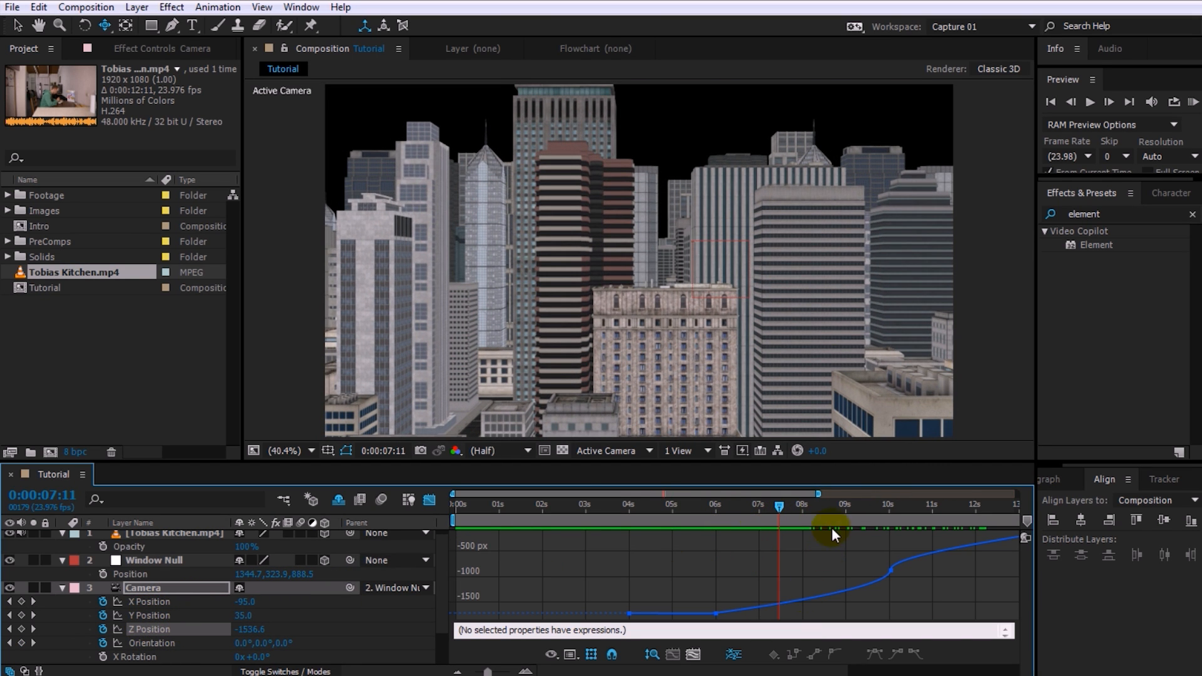
{"action": "left_click_drag", "start_coordinate": [776, 506], "coordinate": [506, 604]}
{"action": "left_click", "coordinate": [463, 613]}
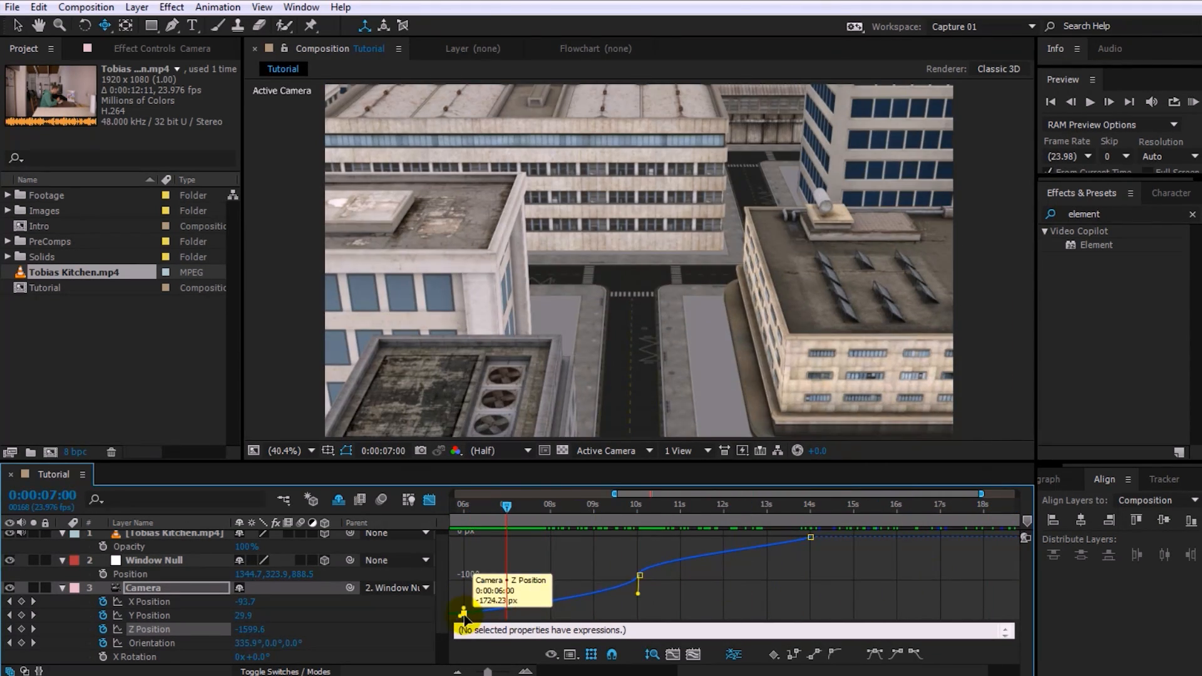
{"action": "left_click_drag", "start_coordinate": [523, 506], "coordinate": [618, 525]}
{"action": "left_click", "coordinate": [644, 575]}
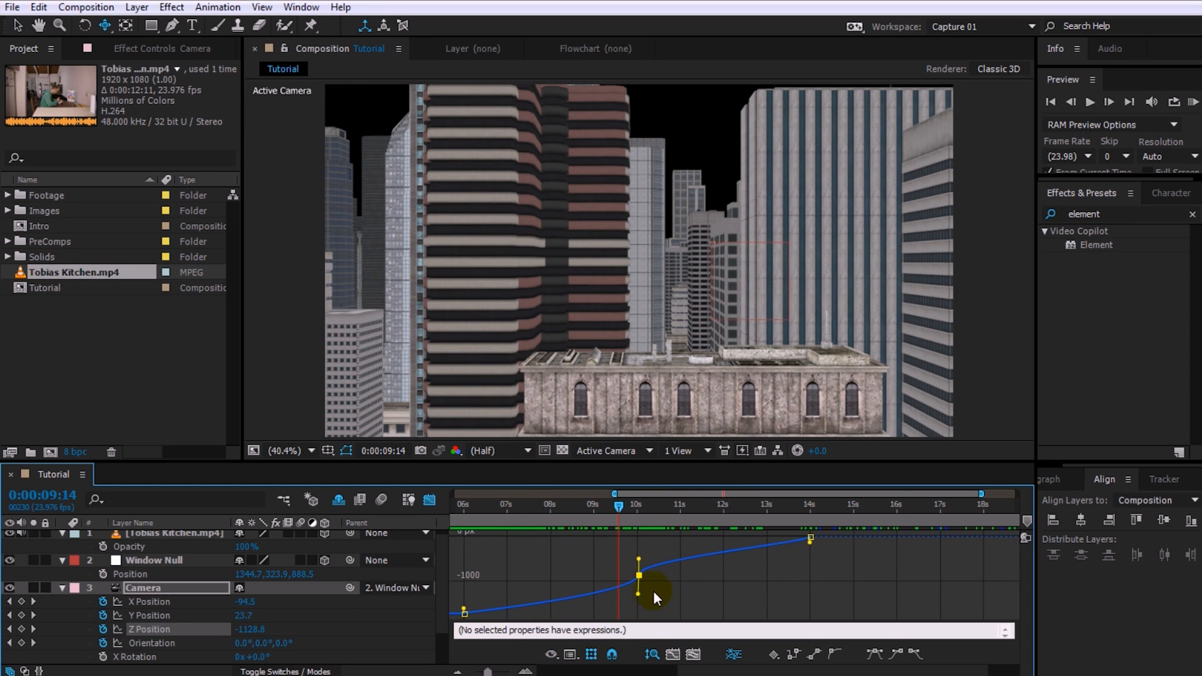
{"action": "left_click", "coordinate": [652, 604]}
Shape the Camera's Z Position curve into an S that eases out of 6 seconds and into 14 seconds.
{"action": "left_click_drag", "start_coordinate": [625, 502], "coordinate": [558, 529]}
{"action": "left_click", "coordinate": [466, 613]}
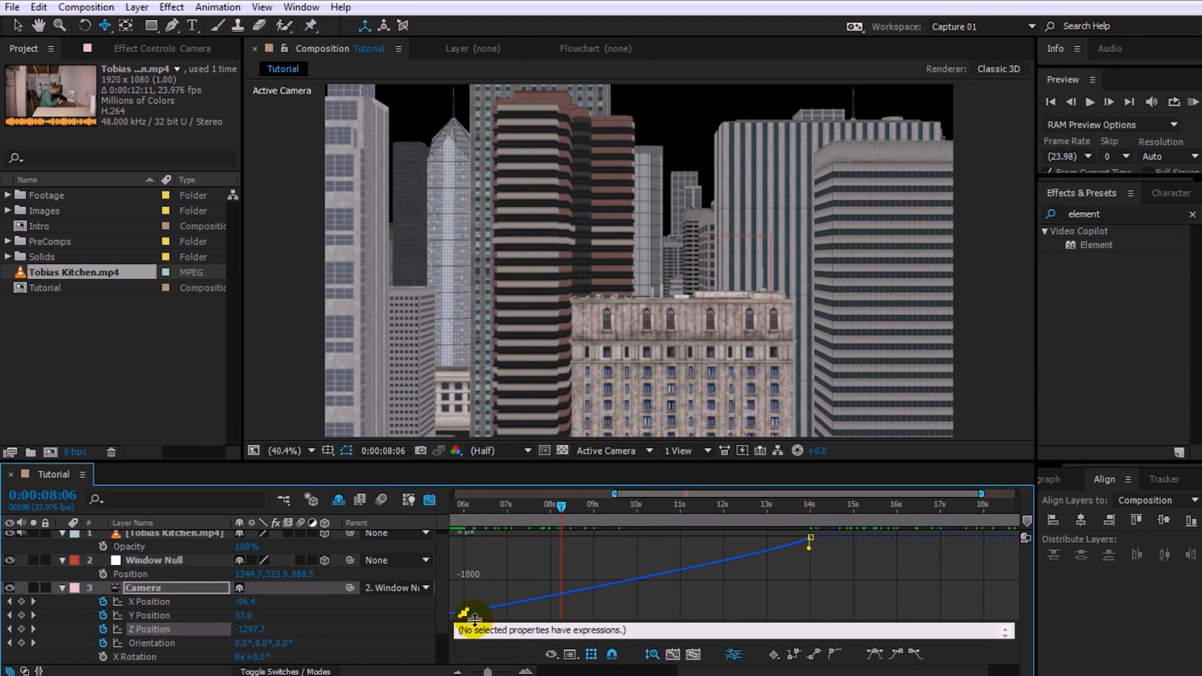
{"action": "left_click_drag", "start_coordinate": [469, 613], "coordinate": [508, 612]}
{"action": "left_click_drag", "start_coordinate": [558, 506], "coordinate": [457, 516]}
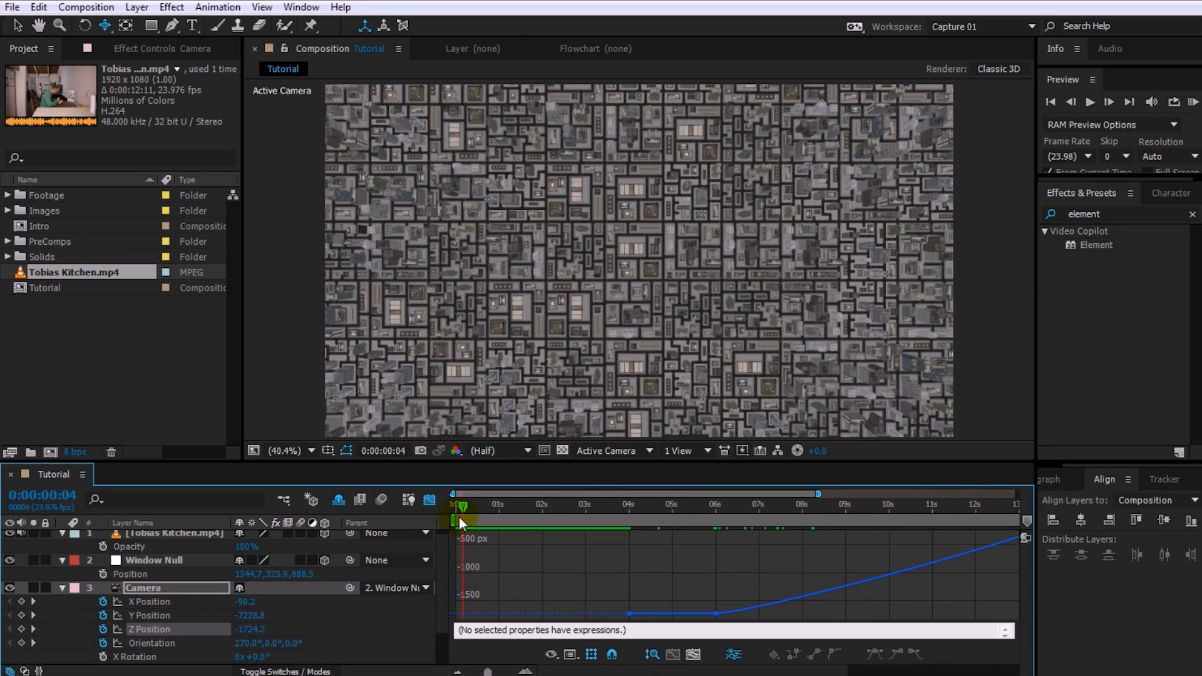
{"action": "left_click_drag", "start_coordinate": [560, 527], "coordinate": [914, 558]}
{"action": "left_click_drag", "start_coordinate": [935, 571], "coordinate": [803, 589]}
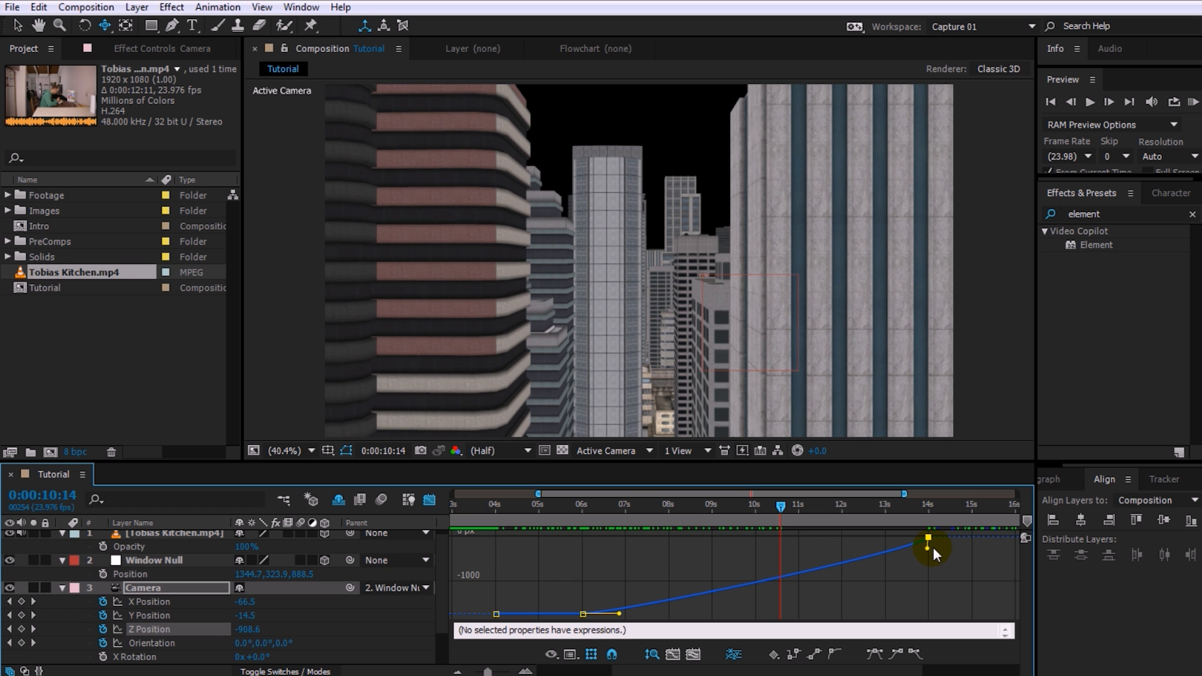
{"action": "left_click_drag", "start_coordinate": [932, 548], "coordinate": [790, 612]}
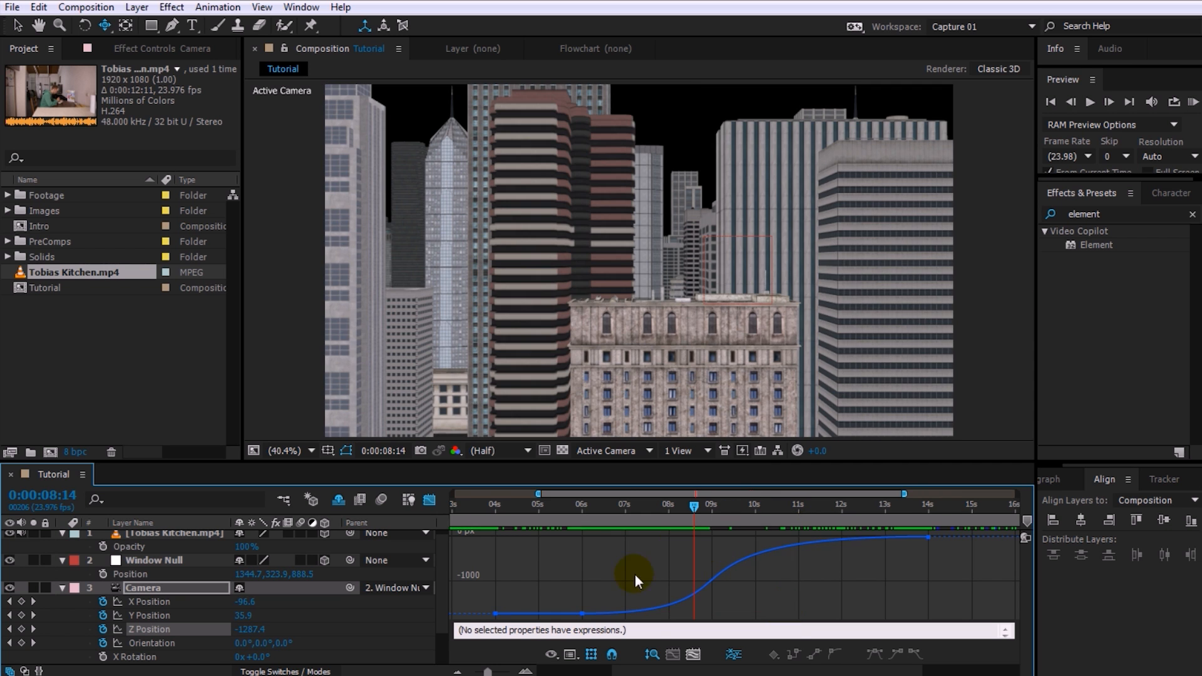
Move the Camera's 6-second Z Position keyframe to about 5 seconds and preview the flight from 0:00:03:21.
{"action": "left_click_drag", "start_coordinate": [489, 588], "coordinate": [600, 627]}
{"action": "left_click", "coordinate": [582, 613]}
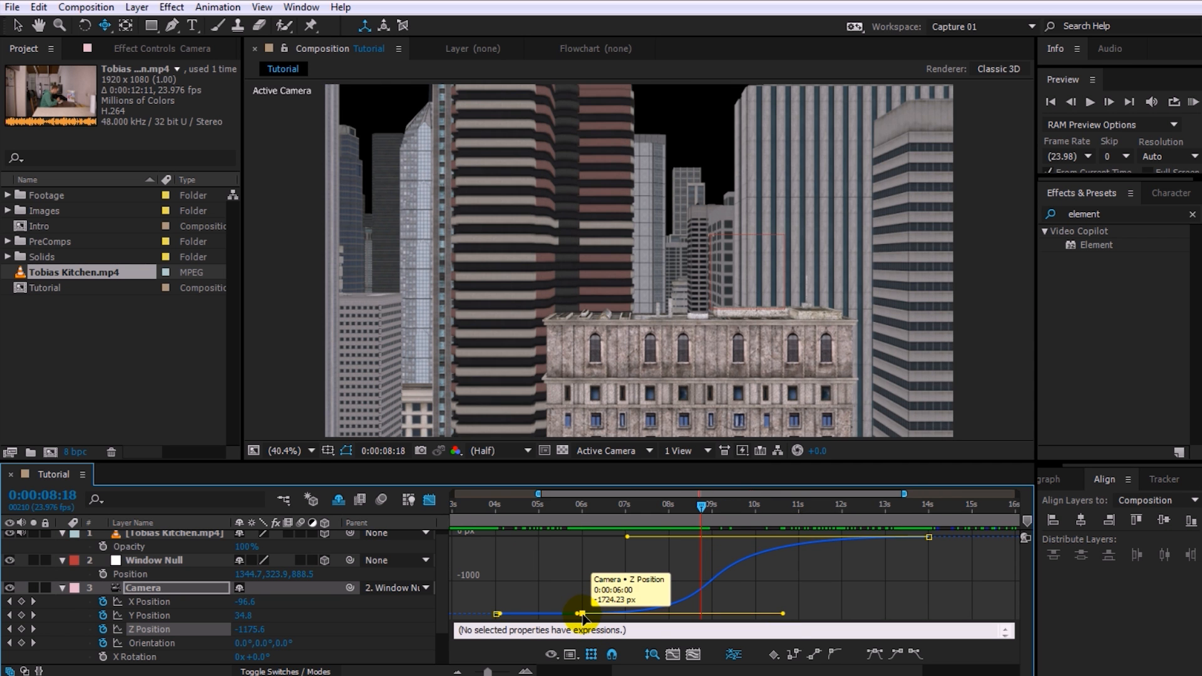
{"action": "left_click_drag", "start_coordinate": [582, 616], "coordinate": [541, 619]}
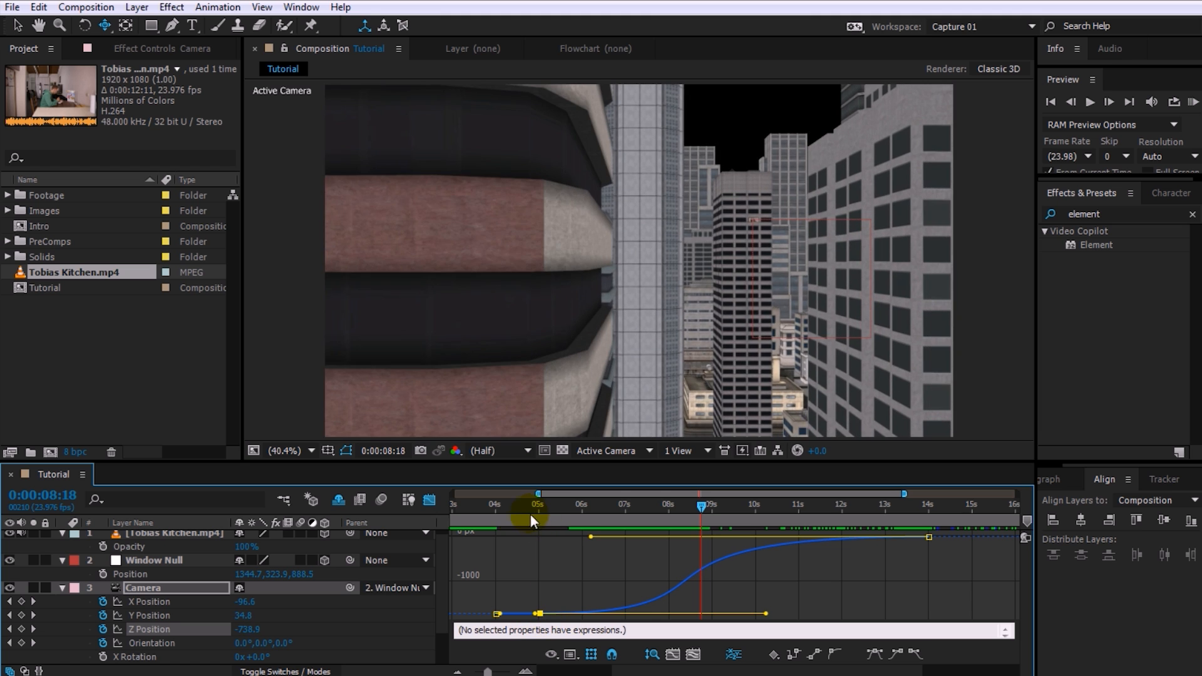
{"action": "left_click_drag", "start_coordinate": [530, 513], "coordinate": [491, 514]}
{"action": "key", "text": "space"}
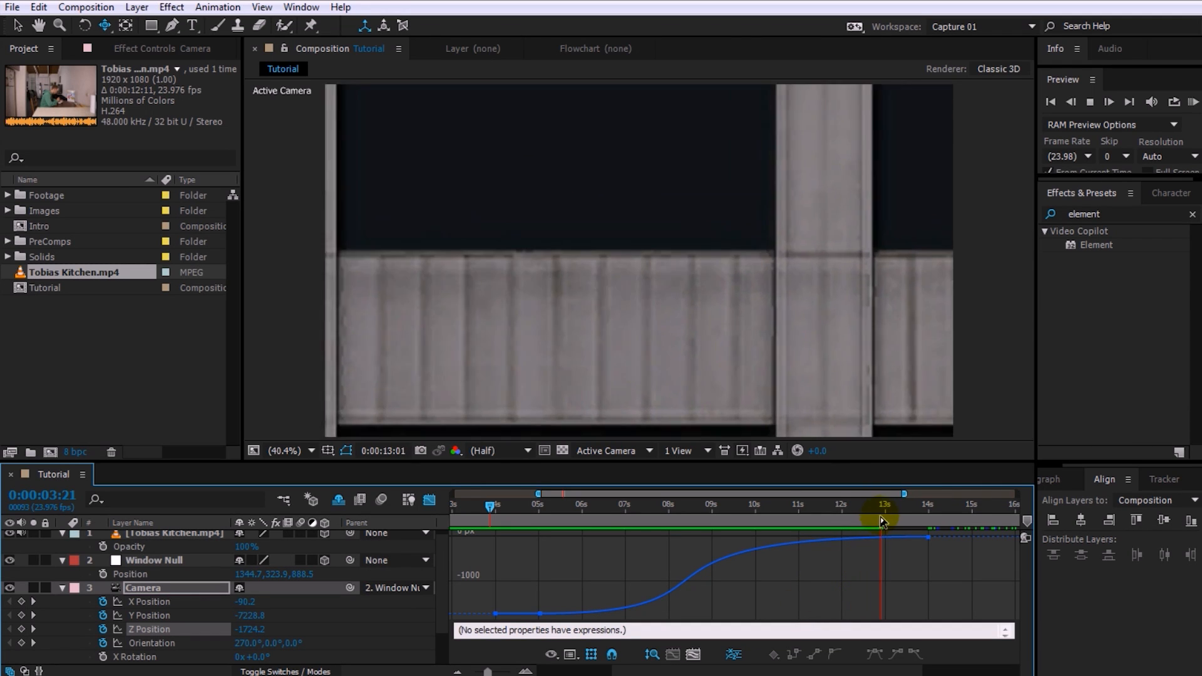
{"action": "key", "text": "space"}
{"action": "left_click_drag", "start_coordinate": [900, 512], "coordinate": [721, 535]}
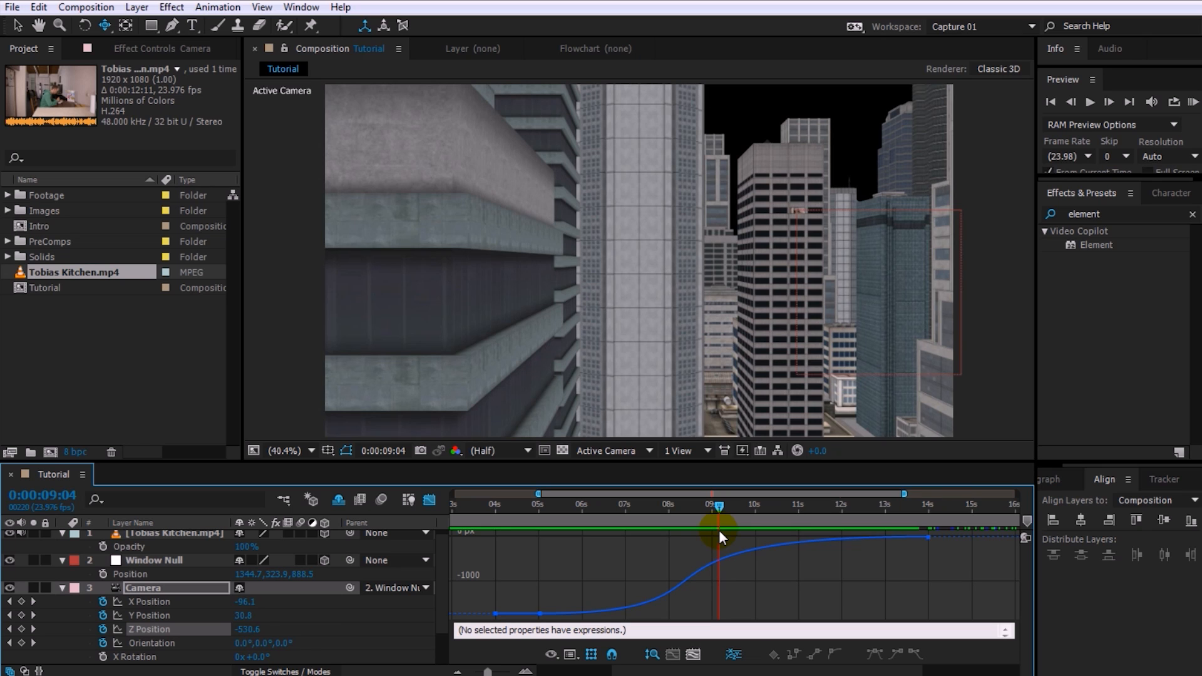
Raise the Camera's X Position keyframe near 10 seconds and smooth the curve around it and into 14 seconds.
{"action": "left_click", "coordinate": [151, 604]}
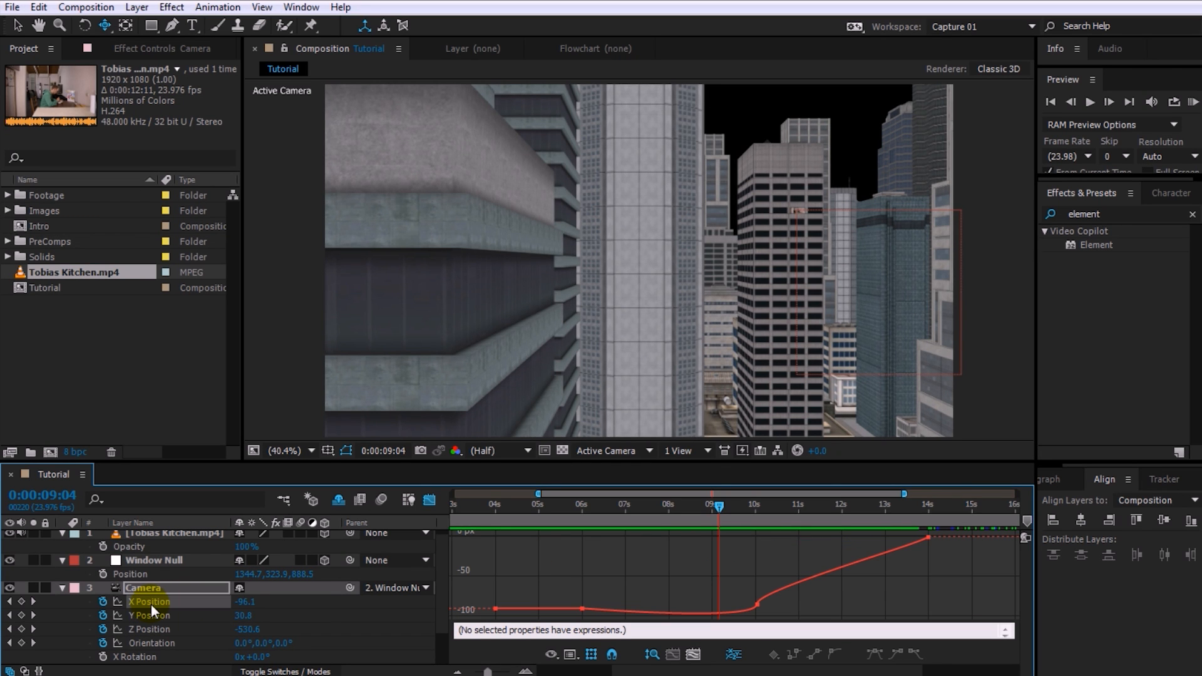
{"action": "left_click_drag", "start_coordinate": [719, 505], "coordinate": [697, 524]}
{"action": "left_click", "coordinate": [758, 613]}
{"action": "mouse_move", "coordinate": [759, 618]}
{"action": "left_mouse_down"}
{"action": "mouse_move", "coordinate": [746, 603]}
{"action": "mouse_move", "coordinate": [776, 603]}
{"action": "left_mouse_up"}
{"action": "left_click_drag", "start_coordinate": [695, 506], "coordinate": [725, 540]}
{"action": "left_click_drag", "start_coordinate": [725, 613], "coordinate": [704, 612]}
{"action": "mouse_move", "coordinate": [696, 508]}
{"action": "left_mouse_down"}
{"action": "mouse_move", "coordinate": [655, 517]}
{"action": "mouse_move", "coordinate": [707, 521]}
{"action": "left_mouse_up"}
{"action": "left_click_drag", "start_coordinate": [757, 609], "coordinate": [754, 596]}
{"action": "left_click_drag", "start_coordinate": [709, 518], "coordinate": [745, 547]}
{"action": "left_click_drag", "start_coordinate": [900, 547], "coordinate": [851, 536]}
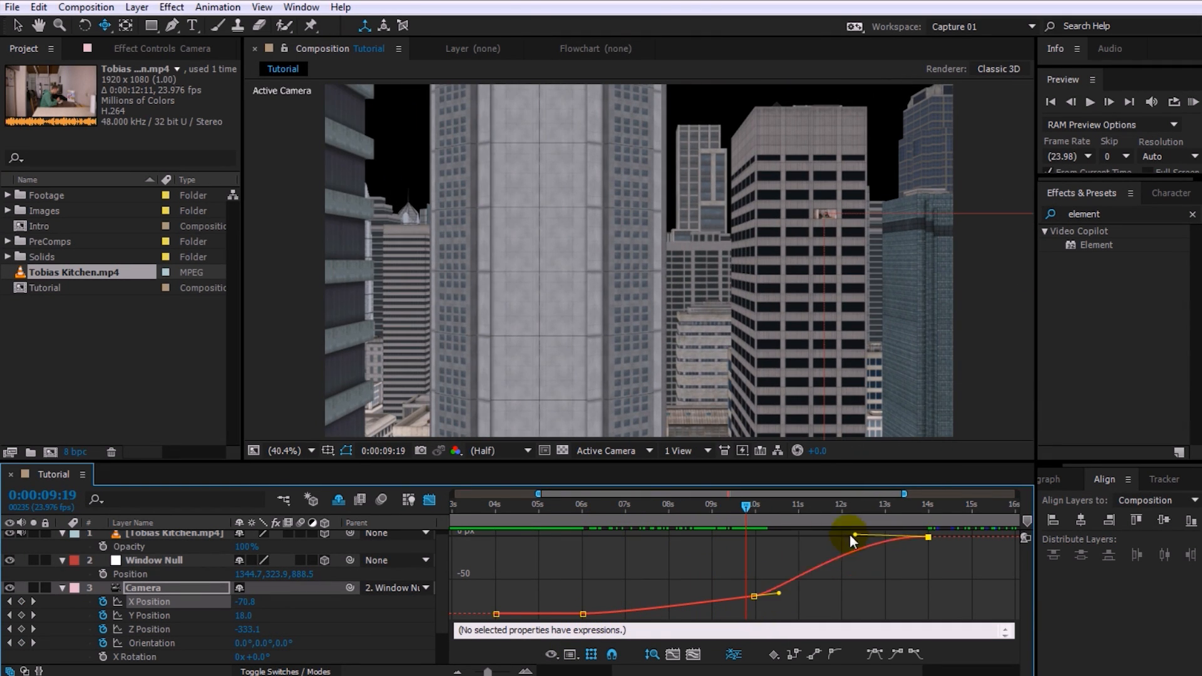
Move the Camera's X Position keyframe near 10 seconds to about 9.5 seconds and preview the flight from 0:00:05:21.
{"action": "left_click_drag", "start_coordinate": [752, 597], "coordinate": [732, 599]}
{"action": "left_click_drag", "start_coordinate": [749, 516], "coordinate": [689, 514]}
{"action": "left_click_drag", "start_coordinate": [707, 600], "coordinate": [703, 600]}
{"action": "left_click_drag", "start_coordinate": [687, 513], "coordinate": [577, 513]}
{"action": "left_click", "coordinate": [627, 559]}
{"action": "key", "text": "space"}
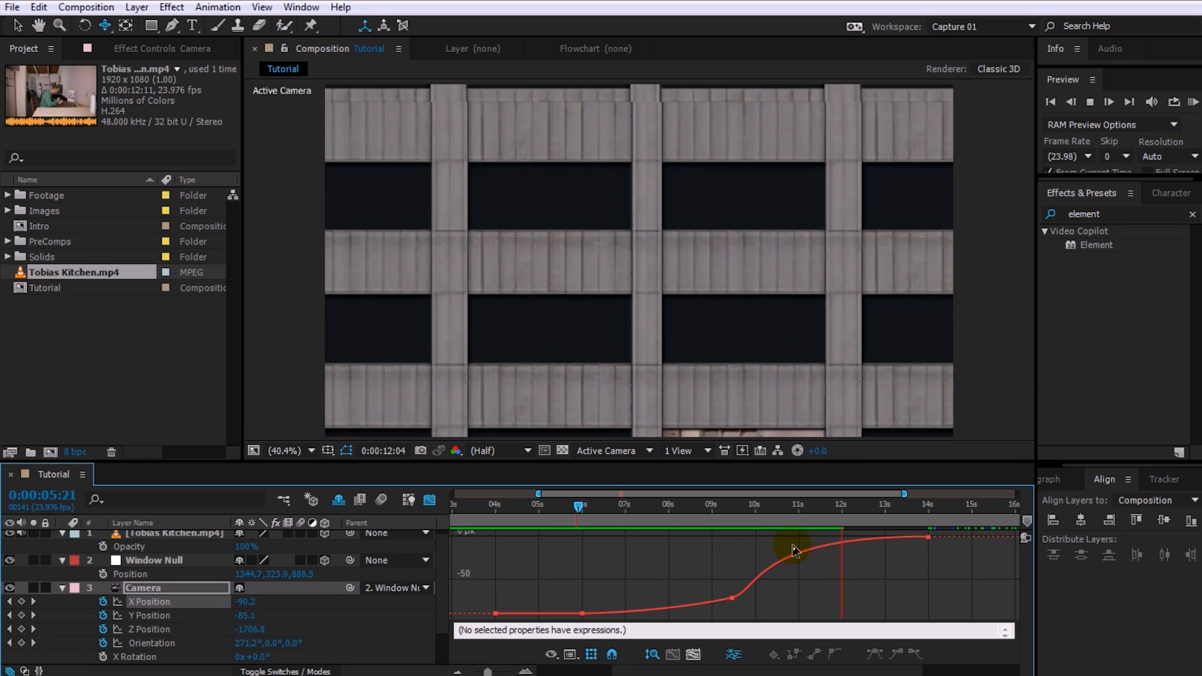
Lengthen the incoming ease of the Camera's 14-second X Position keyframe and check the approach to the window.
{"action": "left_click_drag", "start_coordinate": [841, 507], "coordinate": [808, 508]}
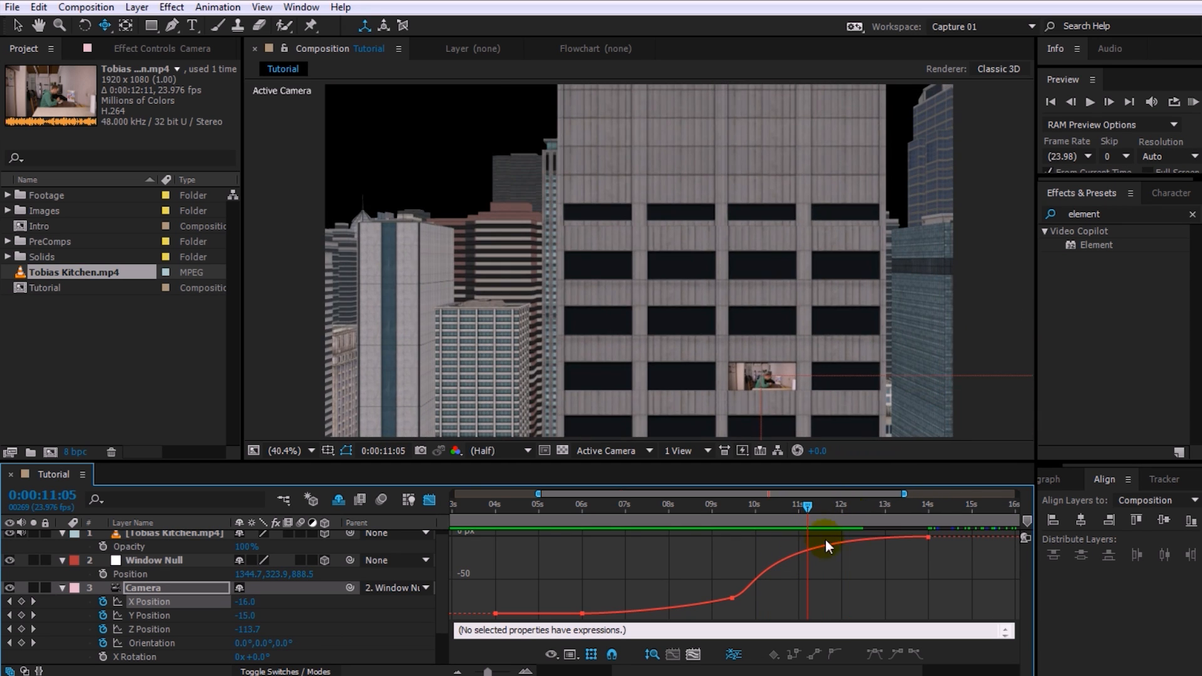
{"action": "left_click", "coordinate": [928, 537]}
{"action": "left_click_drag", "start_coordinate": [752, 538], "coordinate": [674, 545]}
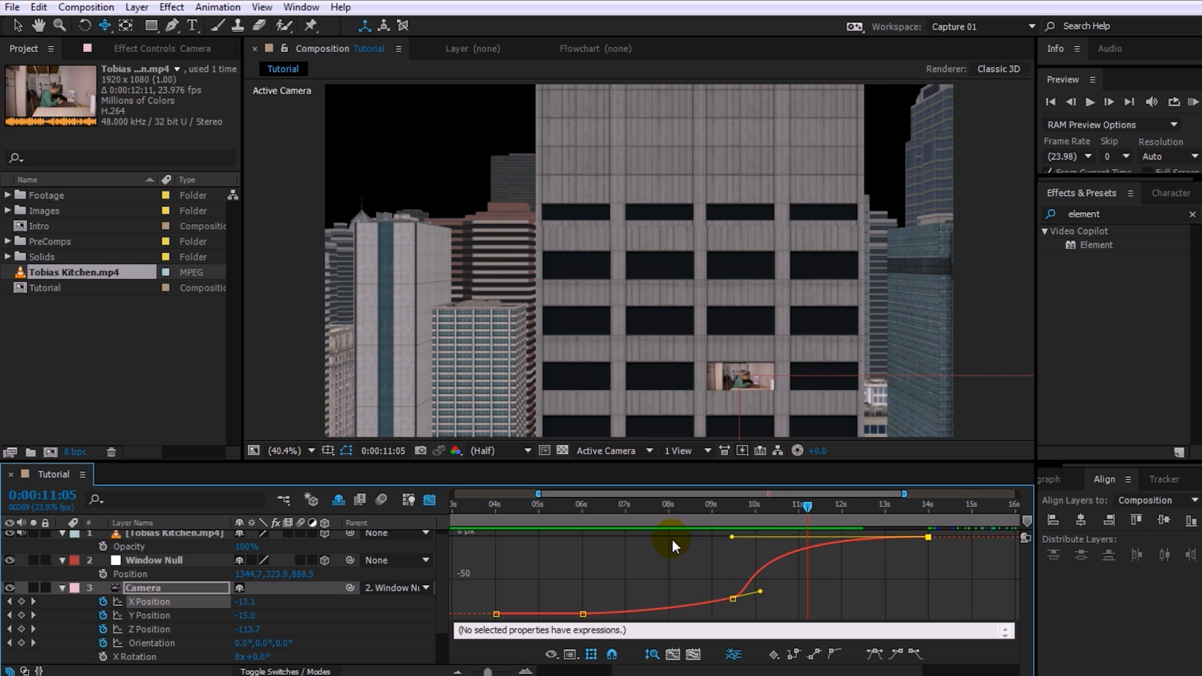
{"action": "left_click", "coordinate": [916, 511]}
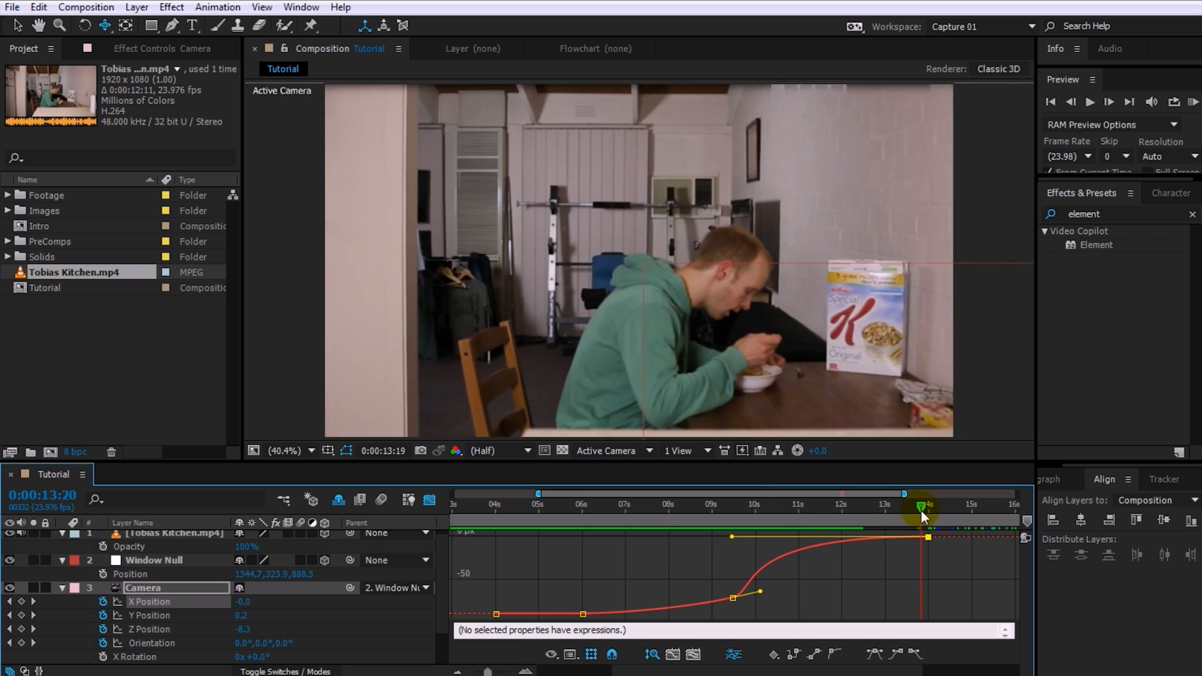
{"action": "left_click_drag", "start_coordinate": [911, 512], "coordinate": [790, 513]}
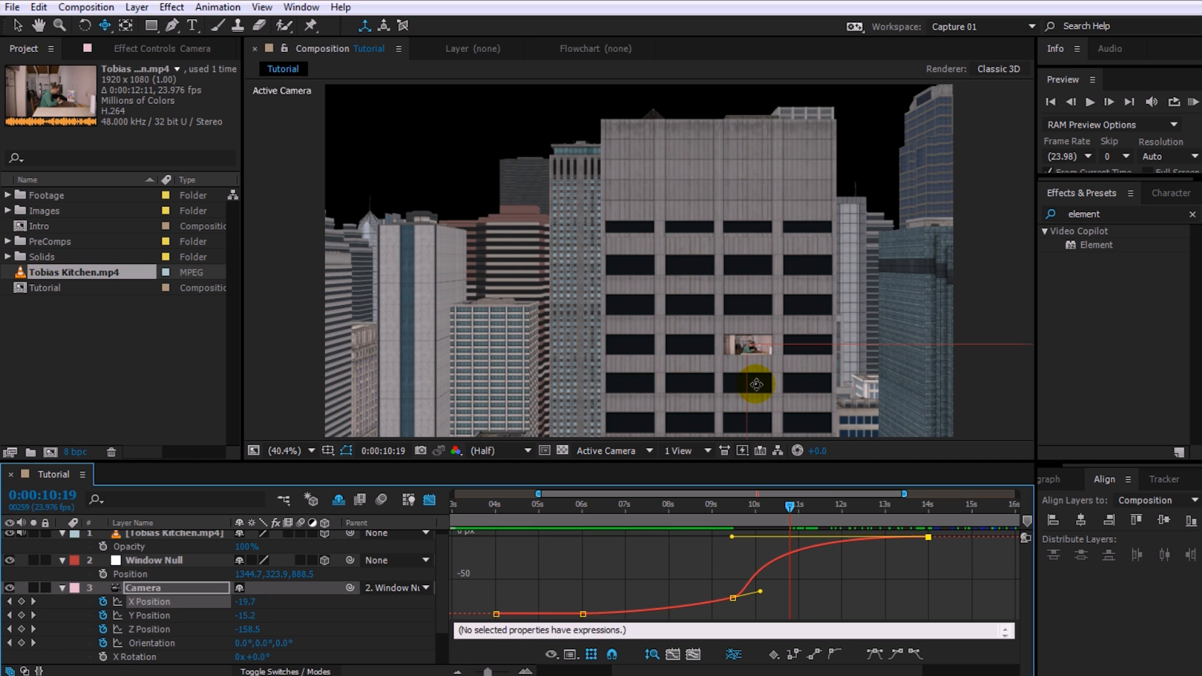
Delete the Camera's 14-second Y Position keyframe and check the flight back to 0:00:07:22.
{"action": "left_click", "coordinate": [150, 615]}
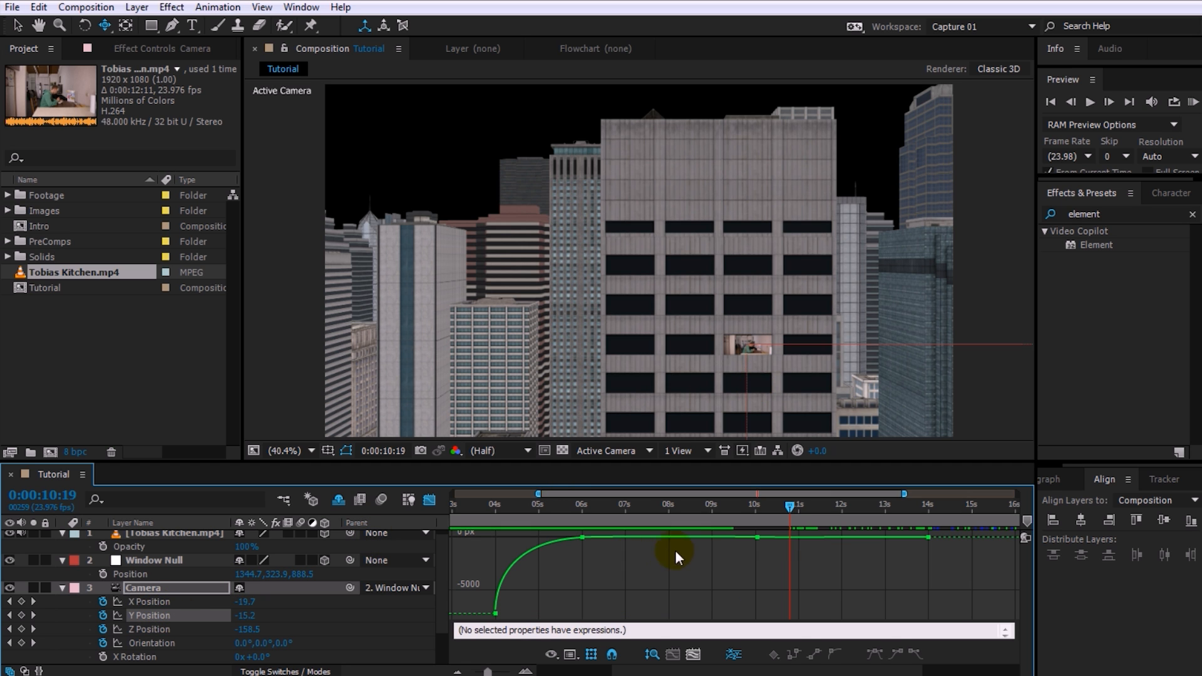
{"action": "left_click_drag", "start_coordinate": [791, 505], "coordinate": [924, 520]}
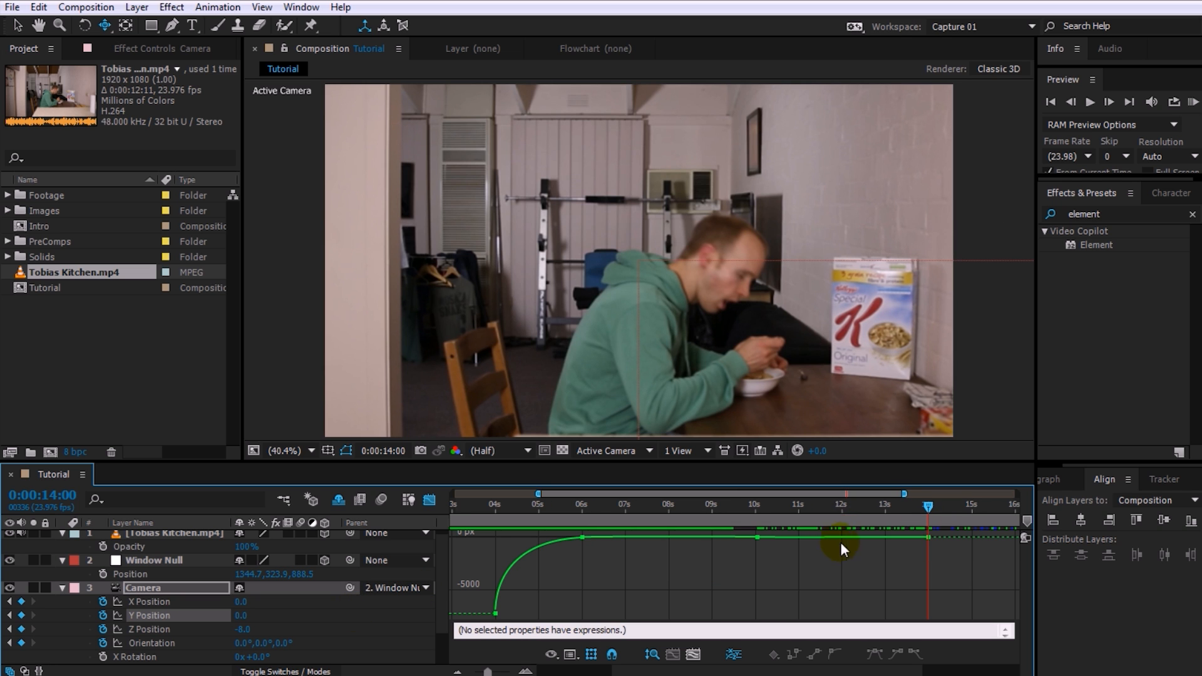
{"action": "scroll", "coordinate": [920, 536], "scroll_direction": "left", "scroll_amount": 1}
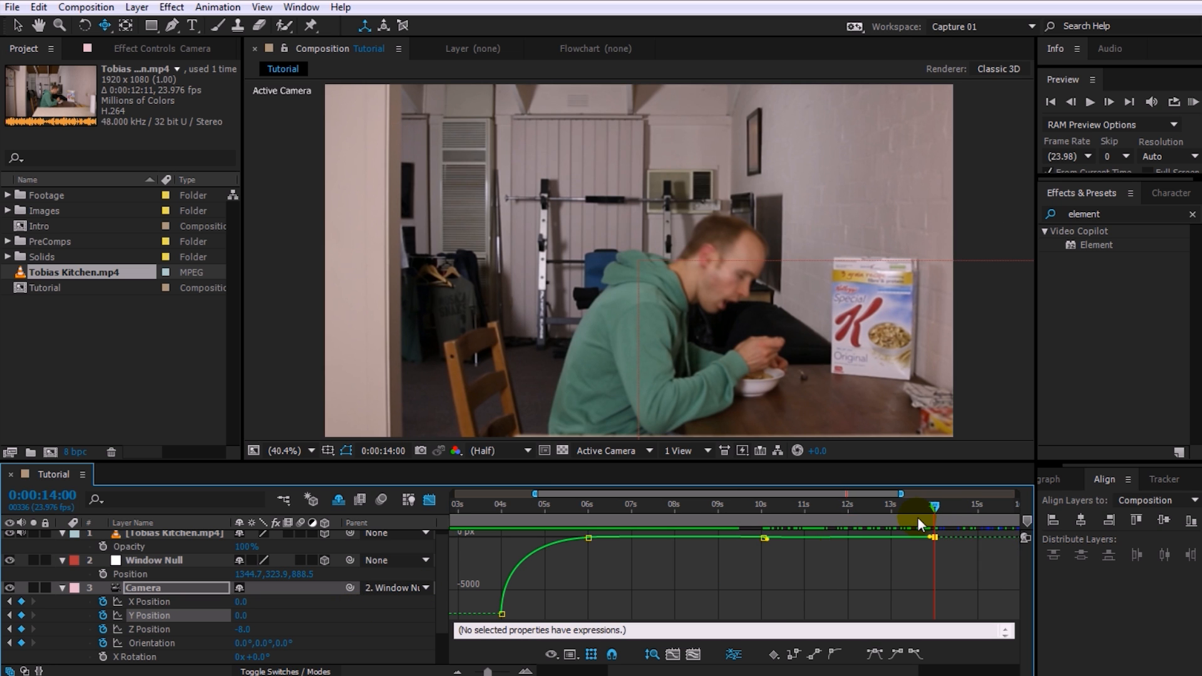
{"action": "left_click_drag", "start_coordinate": [918, 516], "coordinate": [639, 527]}
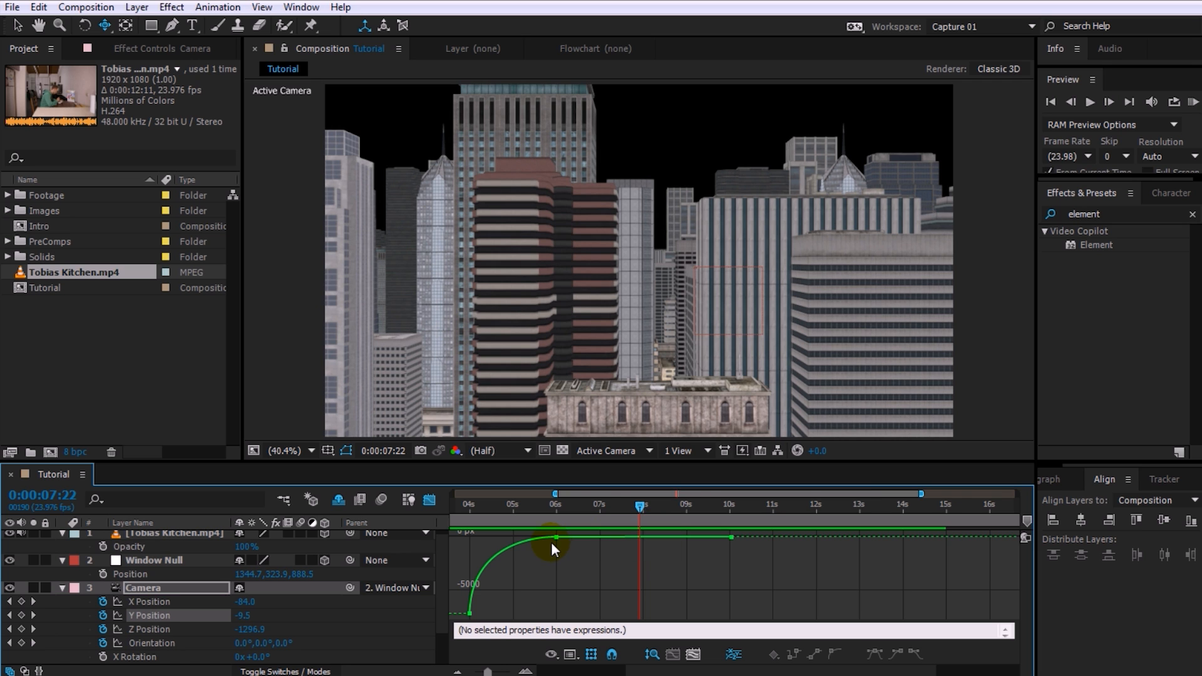
Raise the Camera's 6-second Y Position keyframe slightly, adjust its outgoing ease, and check the flight up to 0:00:09:20.
{"action": "scroll", "coordinate": [551, 542], "scroll_direction": "up", "scroll_amount": 3}
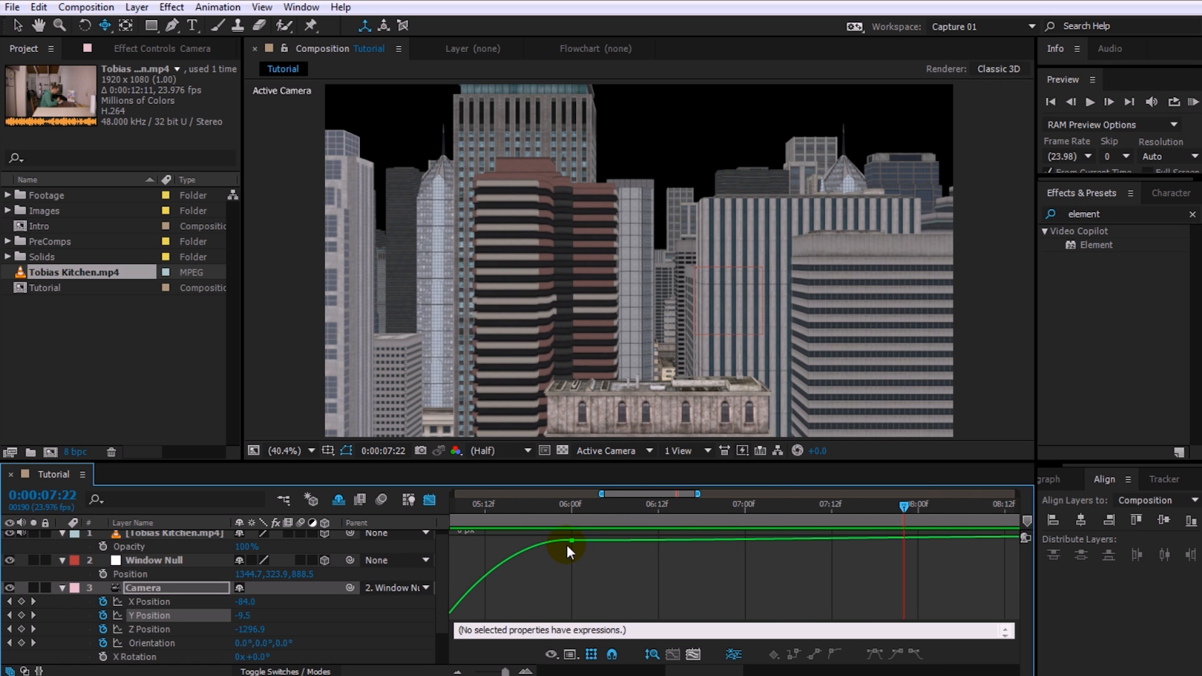
{"action": "mouse_move", "coordinate": [570, 545]}
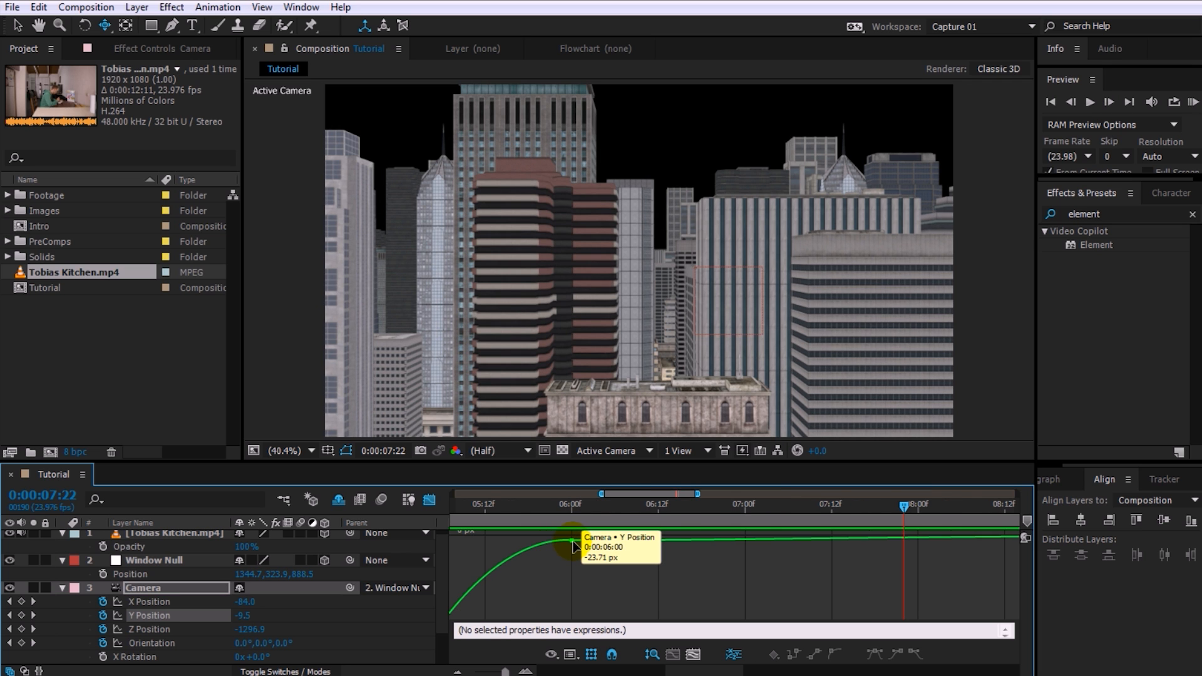
{"action": "mouse_move", "coordinate": [572, 545]}
{"action": "left_mouse_down"}
{"action": "mouse_move", "coordinate": [572, 527]}
{"action": "mouse_move", "coordinate": [572, 539]}
{"action": "left_mouse_up"}
{"action": "left_click", "coordinate": [570, 508]}
{"action": "mouse_move", "coordinate": [571, 537]}
{"action": "left_click_drag", "start_coordinate": [755, 531], "coordinate": [764, 531]}
{"action": "left_click_drag", "start_coordinate": [569, 505], "coordinate": [974, 531]}
{"action": "scroll", "coordinate": [901, 557], "scroll_direction": "down", "scroll_amount": 3}
{"action": "left_click_drag", "start_coordinate": [907, 560], "coordinate": [730, 560]}
{"action": "left_click_drag", "start_coordinate": [738, 509], "coordinate": [831, 523]}
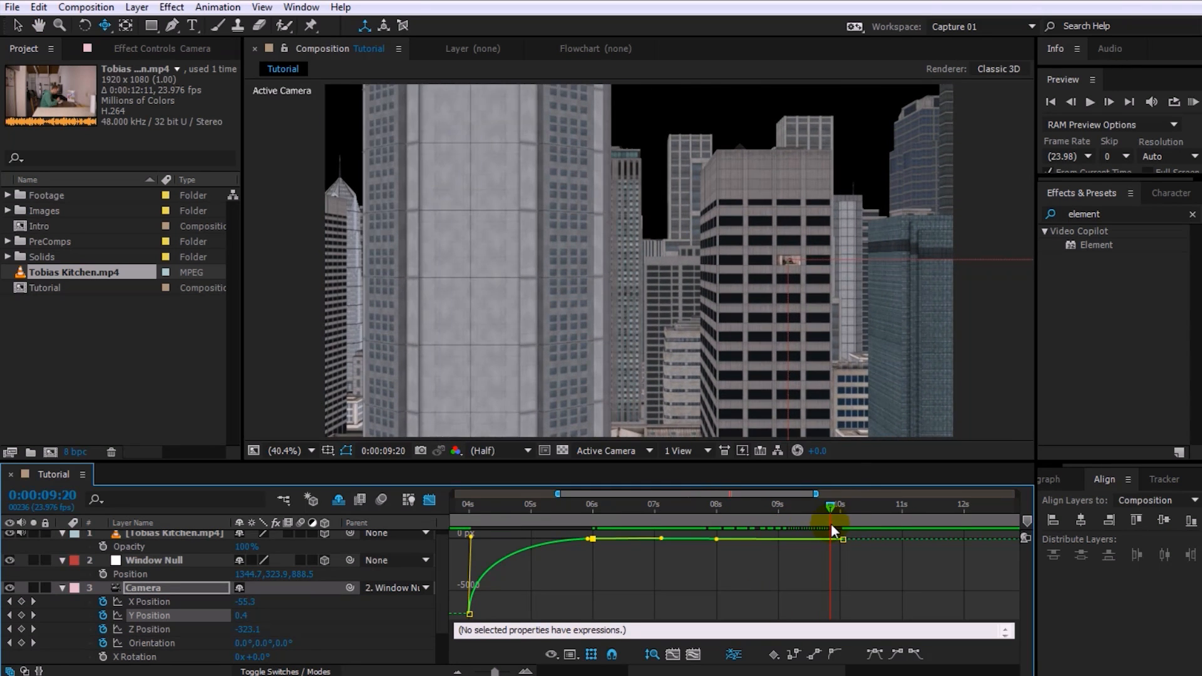
Move the Camera's X Position keyframes to about 9 and 12 seconds, ease the curve between them, and preview from 0:00:08:11.
{"action": "left_click_drag", "start_coordinate": [870, 565], "coordinate": [682, 564]}
{"action": "left_click_drag", "start_coordinate": [643, 507], "coordinate": [741, 519]}
{"action": "left_click_drag", "start_coordinate": [891, 540], "coordinate": [629, 510]}
{"action": "left_click_drag", "start_coordinate": [619, 599], "coordinate": [691, 577]}
{"action": "left_click_drag", "start_coordinate": [628, 508], "coordinate": [529, 510]}
{"action": "key", "text": "space"}
{"action": "left_click_drag", "start_coordinate": [595, 536], "coordinate": [629, 537]}
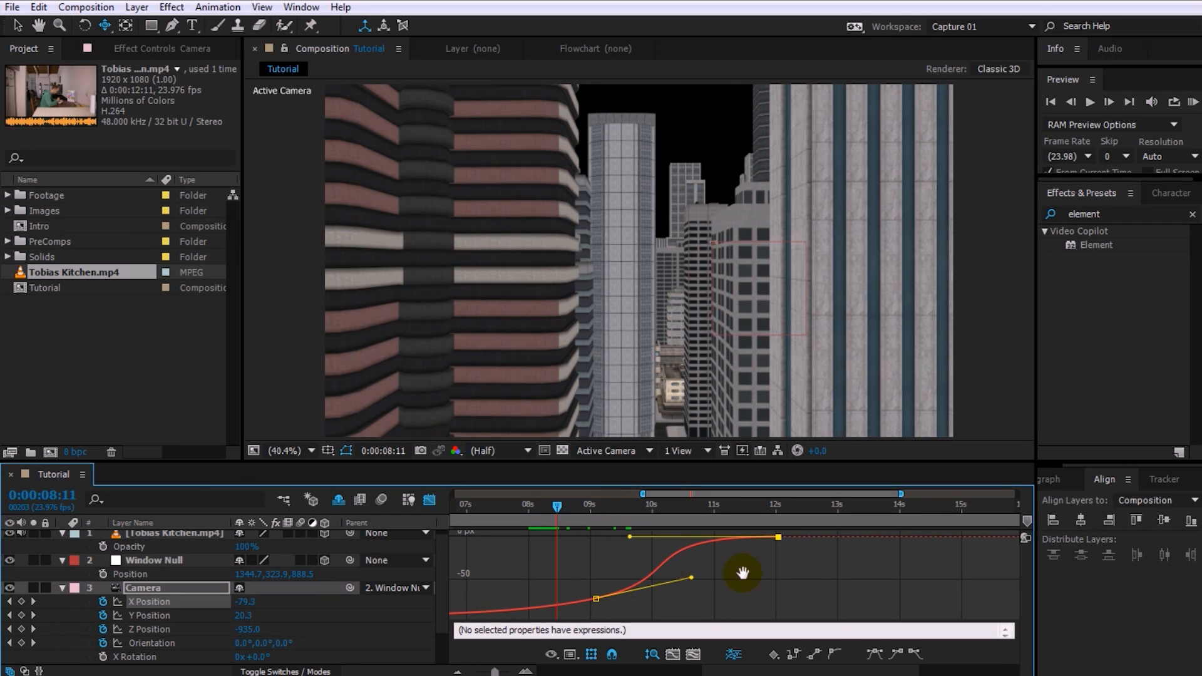
{"action": "key", "text": "space"}
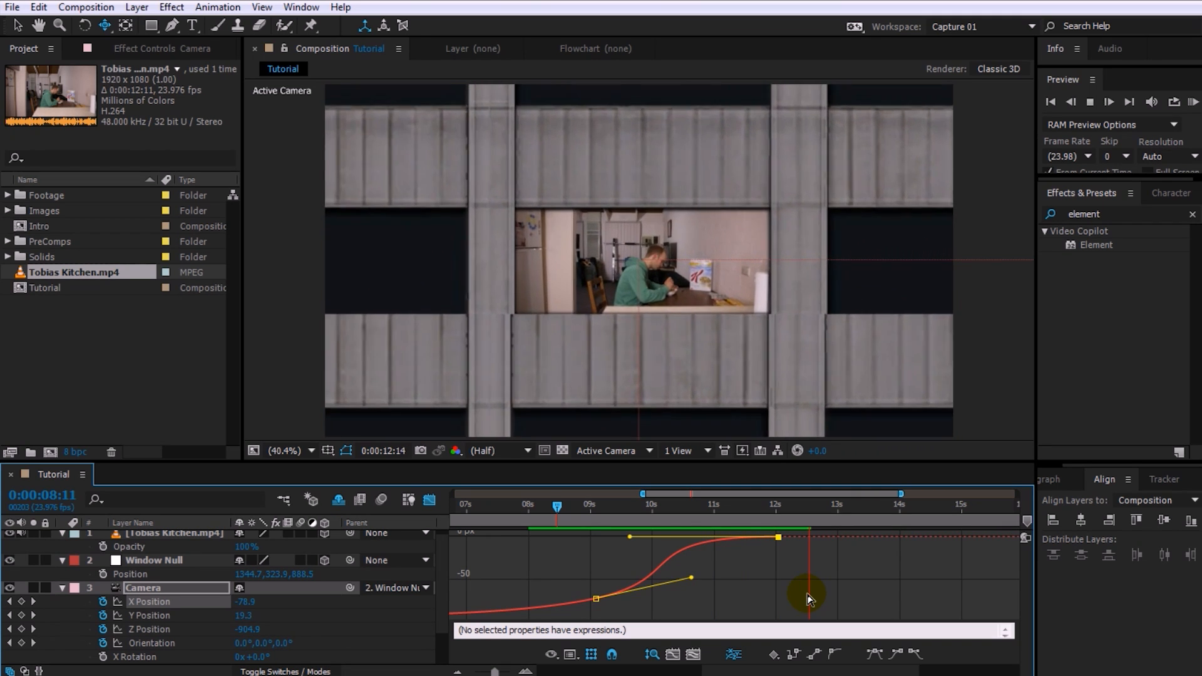
{"action": "key", "text": "space"}
{"action": "key", "text": "space"}
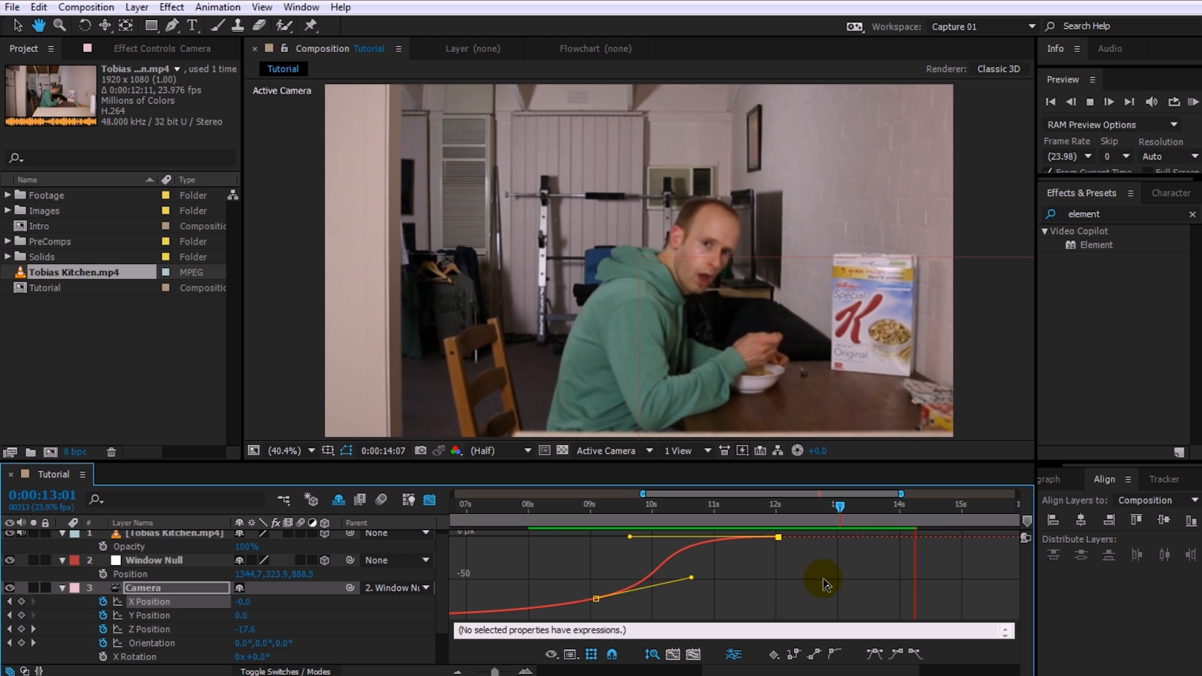
At 0:00:13:14, set the City layer's Camera Near Plane cut-off to 1.0.
{"action": "left_click_drag", "start_coordinate": [894, 505], "coordinate": [874, 504]}
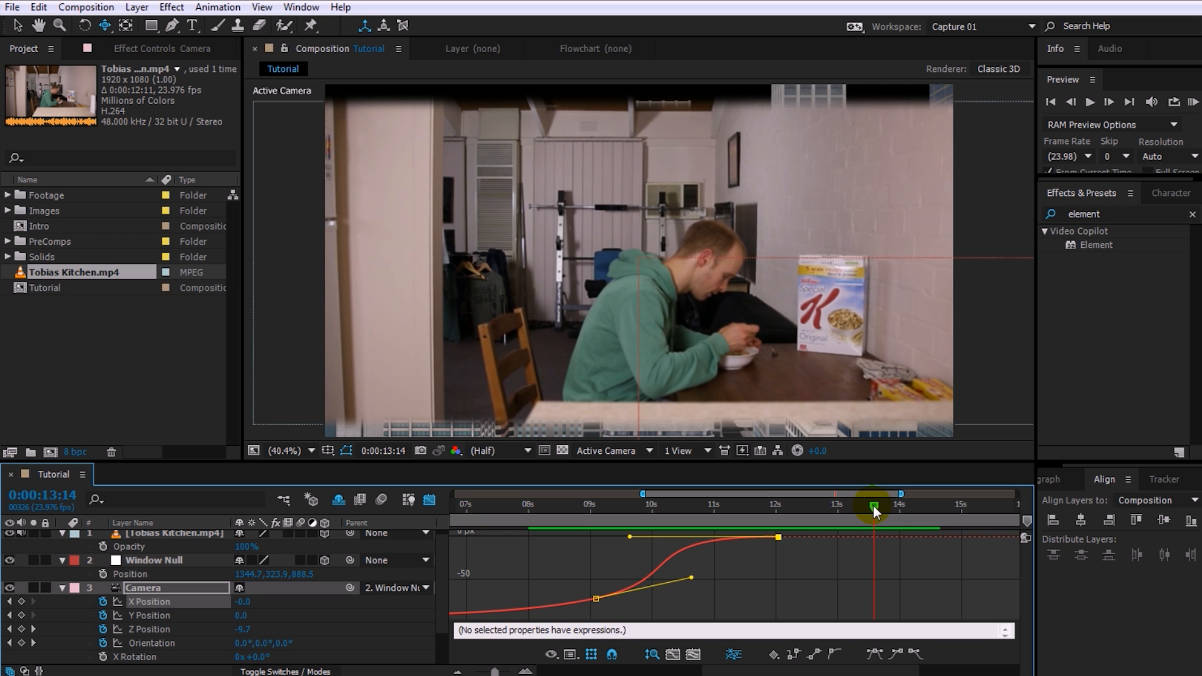
{"action": "left_click_drag", "start_coordinate": [873, 506], "coordinate": [874, 506]}
{"action": "key", "text": "v"}
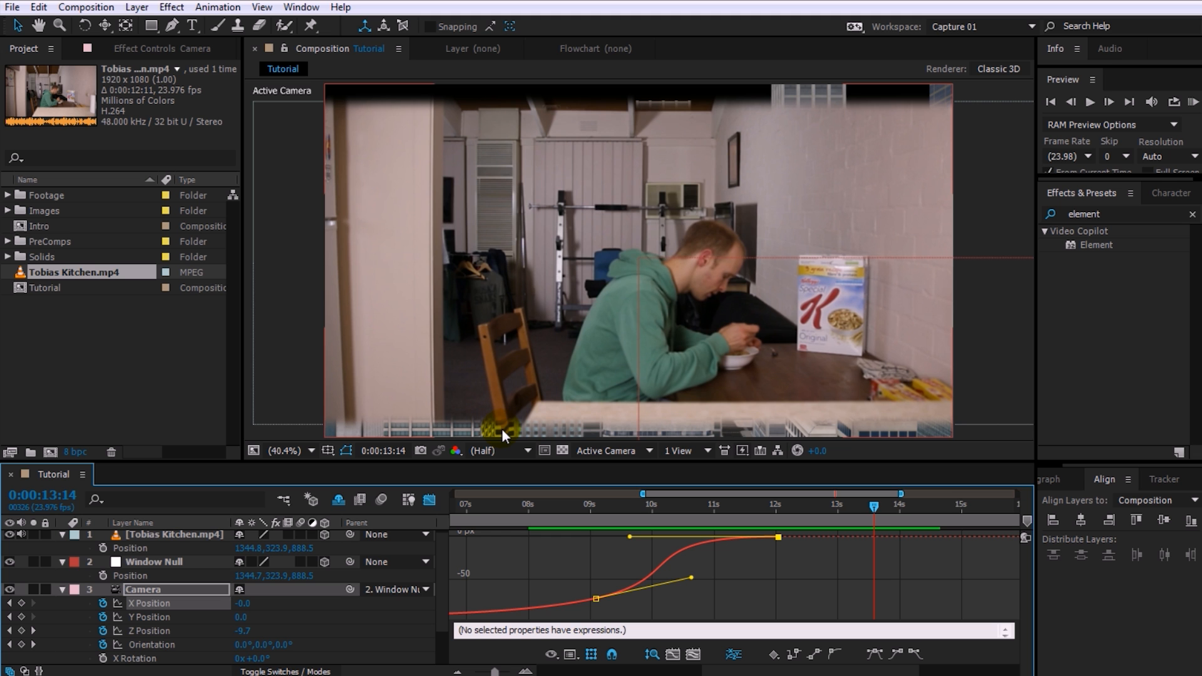
{"action": "scroll", "coordinate": [438, 579], "scroll_direction": "down", "scroll_amount": 3}
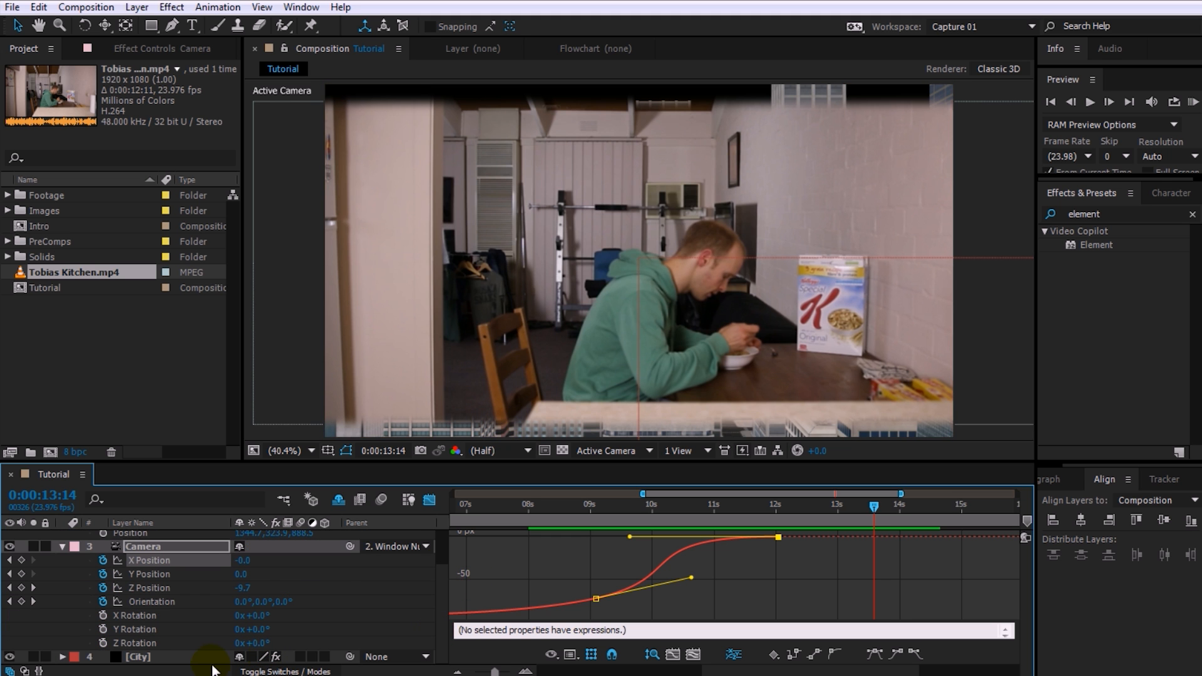
{"action": "left_click", "coordinate": [154, 665]}
{"action": "left_click", "coordinate": [148, 46]}
{"action": "left_click_drag", "start_coordinate": [230, 103], "coordinate": [220, 403]}
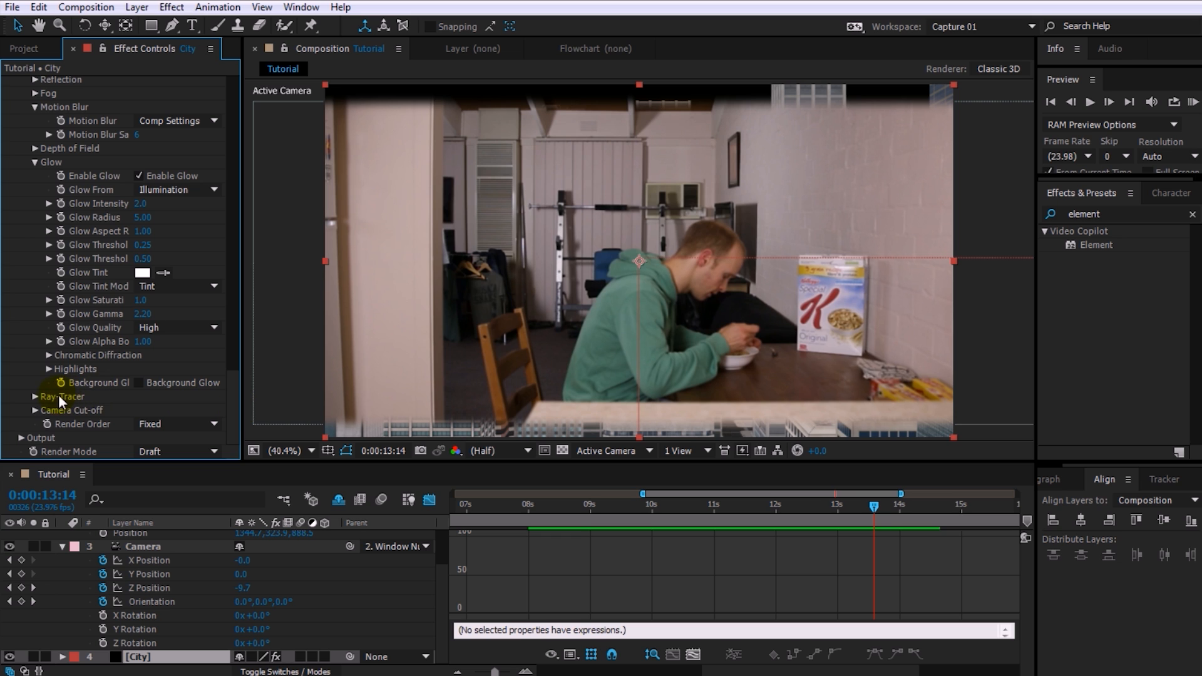
{"action": "left_click", "coordinate": [36, 410]}
{"action": "scroll", "coordinate": [82, 410], "scroll_direction": "down", "scroll_amount": 2}
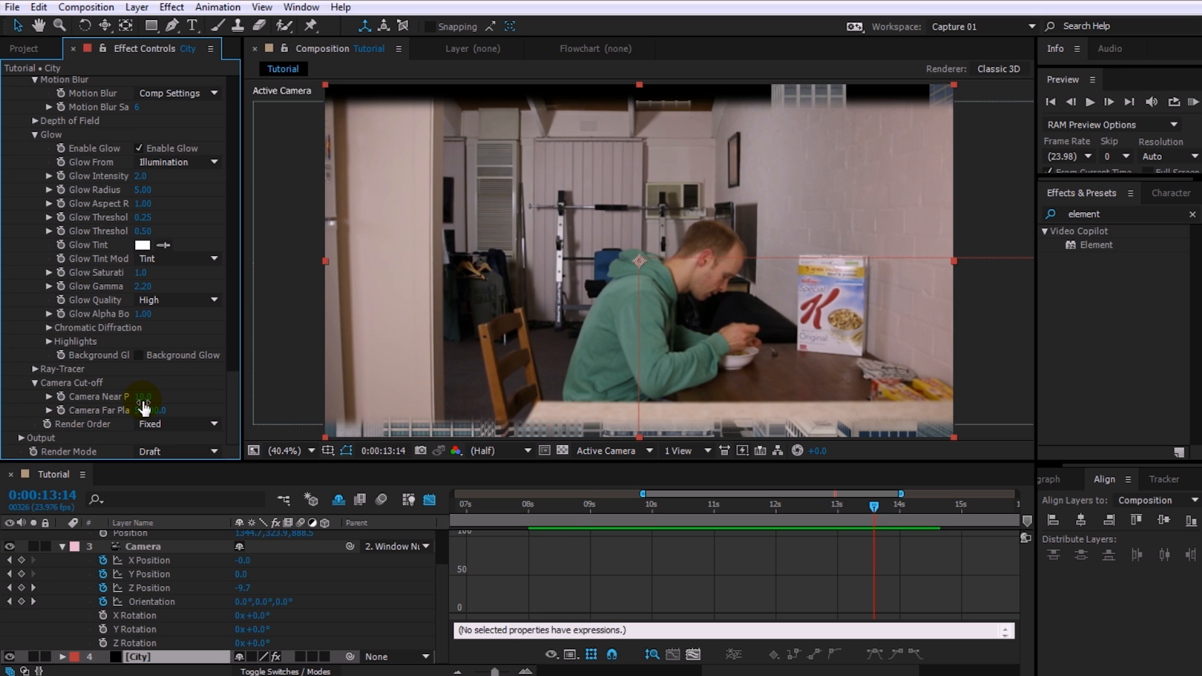
{"action": "left_click_drag", "start_coordinate": [144, 396], "coordinate": [133, 396]}
Examine the window approach frame by frame around 13 to 14 seconds for clipping of the building wall.
{"action": "left_click_drag", "start_coordinate": [871, 506], "coordinate": [879, 519]}
{"action": "key", "text": "Page_Down"}
{"action": "key", "text": "Page_Down"}
{"action": "key", "text": "Page_Down"}
{"action": "key", "text": "Page_Down"}
{"action": "key", "text": "Page_Down"}
{"action": "key", "text": "Page_Up"}
{"action": "key", "text": "Page_Up"}
{"action": "key", "text": "Page_Up"}
{"action": "key", "text": "Page_Up"}
{"action": "key", "text": "Page_Up"}
{"action": "key", "text": "Page_Up"}
{"action": "key", "text": "Page_Up"}
{"action": "key", "text": "Page_Up"}
{"action": "key", "text": "Page_Up"}
{"action": "key", "text": "Page_Up"}
{"action": "key", "text": "Page_Up"}
{"action": "key", "text": "Page_Up"}
{"action": "key", "text": "Page_Up"}
{"action": "key", "text": "Page_Up"}
{"action": "key", "text": "Page_Up"}
{"action": "key", "text": "Page_Up"}
{"action": "key", "text": "Page_Up"}
{"action": "key", "text": "Page_Up"}
{"action": "key", "text": "Page_Up"}
{"action": "key", "text": "Page_Up"}
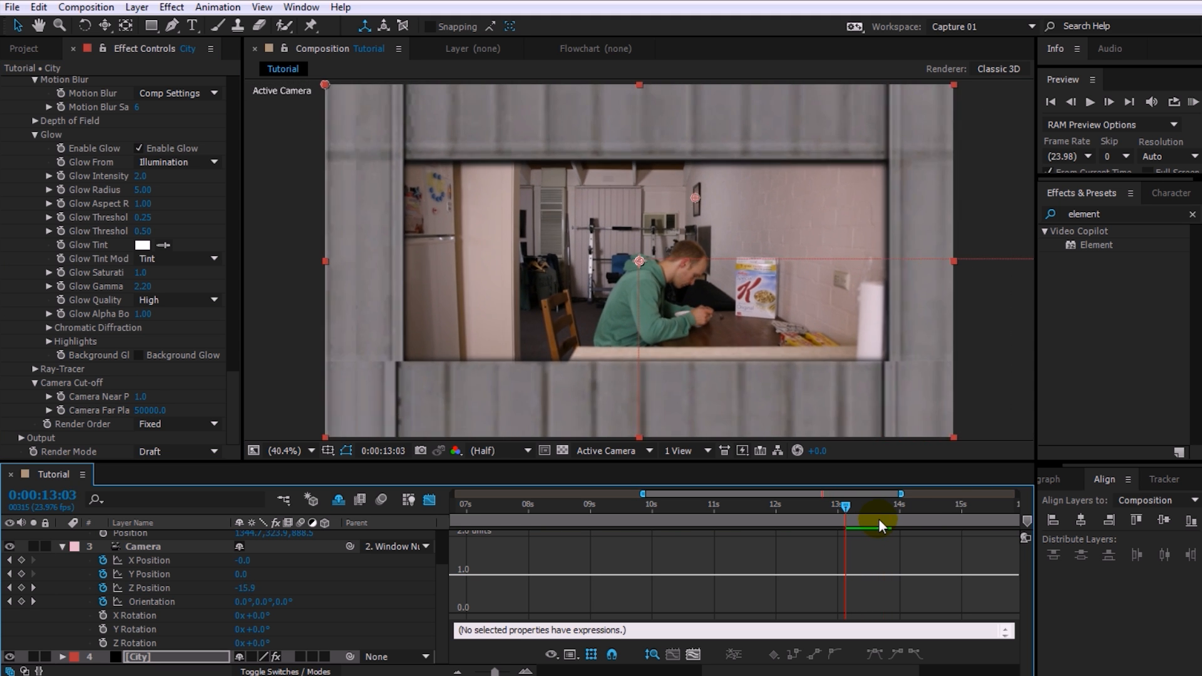
Leave the graph editor, show the full 20-second timeline, and preview the flight from 0:00:04:00.
{"action": "left_click", "coordinate": [427, 500]}
{"action": "left_click_drag", "start_coordinate": [837, 508], "coordinate": [462, 515]}
{"action": "key", "text": "minus"}
{"action": "key", "text": "j"}
{"action": "left_click", "coordinate": [831, 624]}
{"action": "key", "text": "KP_0"}
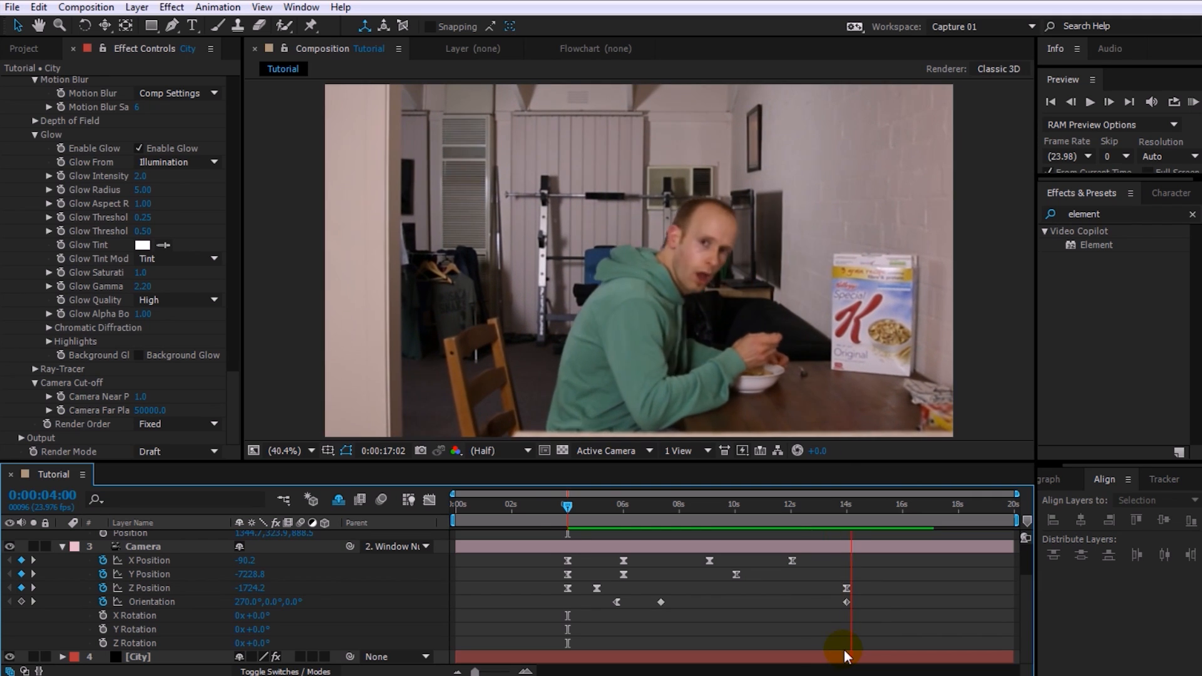
{"action": "key", "text": "space"}
Go to 0:00:07:17 and switch the City layer's Element render mode to Full Render.
{"action": "left_click_drag", "start_coordinate": [873, 502], "coordinate": [671, 508]}
{"action": "left_click", "coordinate": [231, 378]}
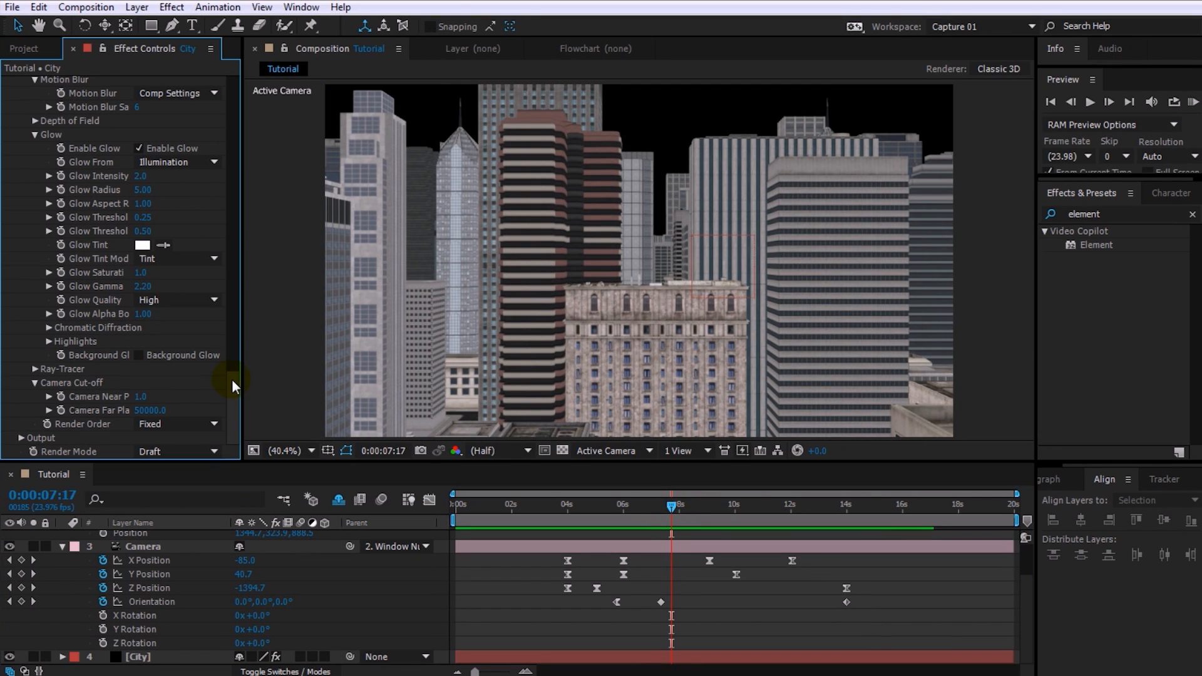
{"action": "left_click", "coordinate": [157, 451]}
{"action": "left_click", "coordinate": [176, 470]}
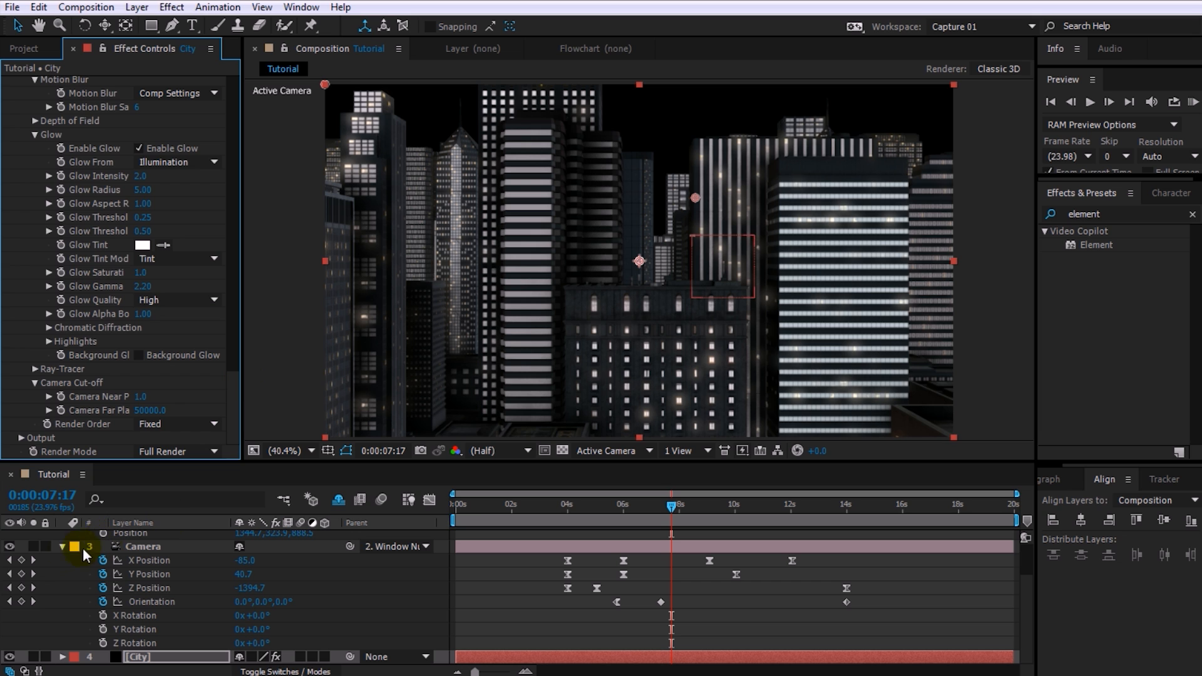
Collapse the layer properties and place blue_night_4k.jpg from the Images folder beneath the City layer.
{"action": "left_click", "coordinate": [24, 48]}
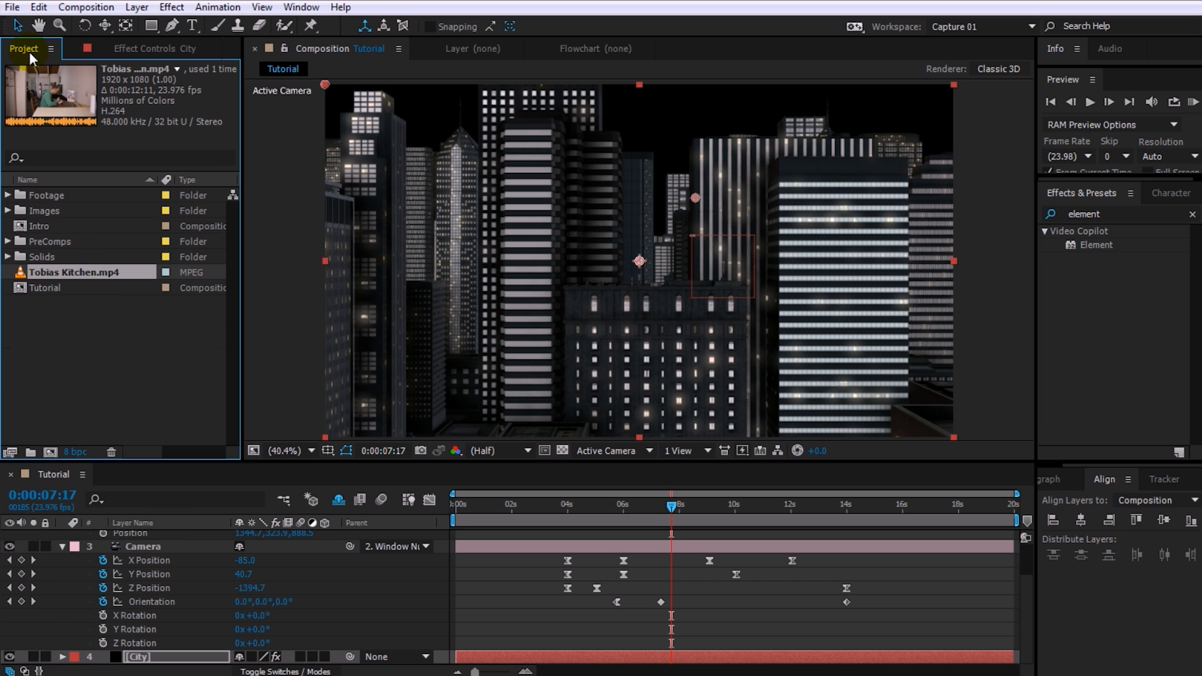
{"action": "left_click", "coordinate": [8, 212]}
{"action": "left_click", "coordinate": [62, 226]}
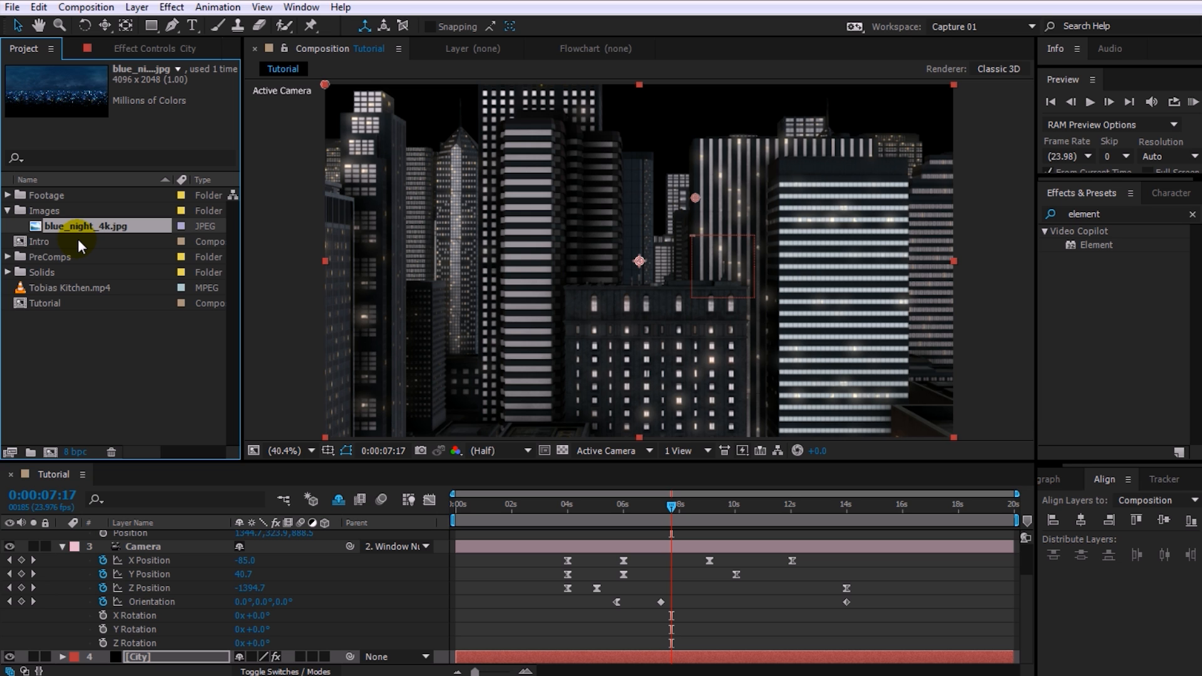
{"action": "left_click", "coordinate": [63, 547]}
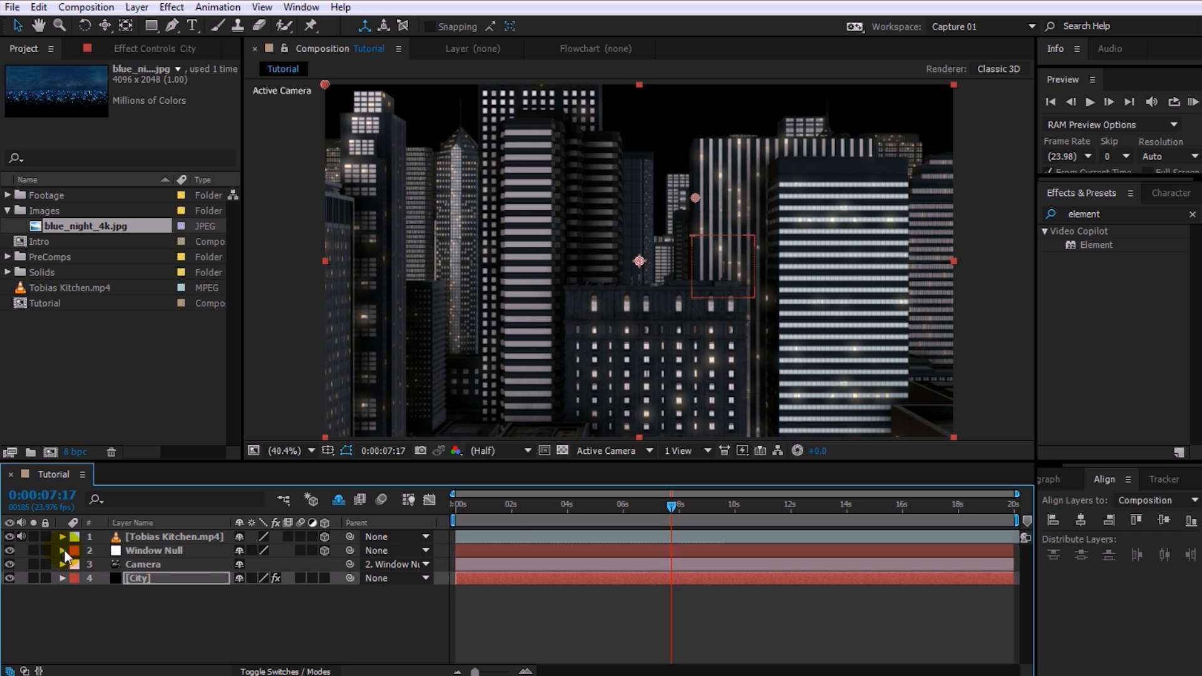
{"action": "left_click_drag", "start_coordinate": [61, 224], "coordinate": [148, 608]}
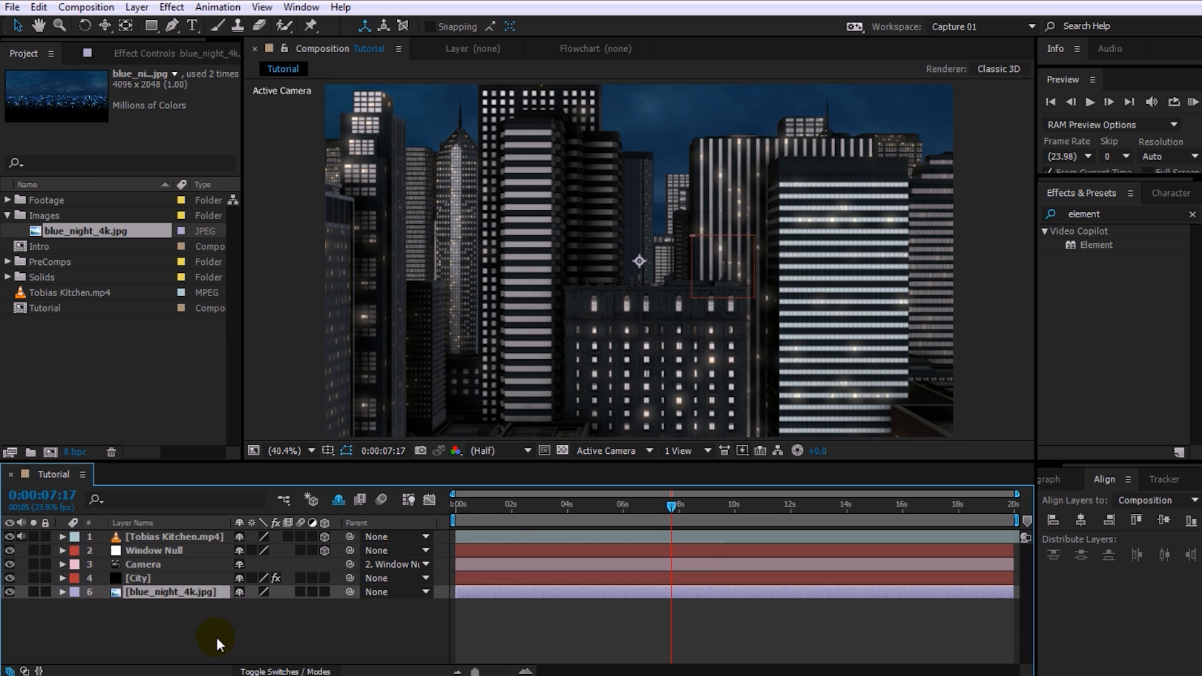
Apply Hue/Saturation to the blue_night_4k.jpg layer with Master Saturation -35 and Master Lightness -25.
{"action": "mouse_move", "coordinate": [666, 504]}
{"action": "left_mouse_down"}
{"action": "mouse_move", "coordinate": [649, 501]}
{"action": "mouse_move", "coordinate": [828, 499]}
{"action": "mouse_move", "coordinate": [652, 510]}
{"action": "mouse_move", "coordinate": [677, 508]}
{"action": "left_mouse_up"}
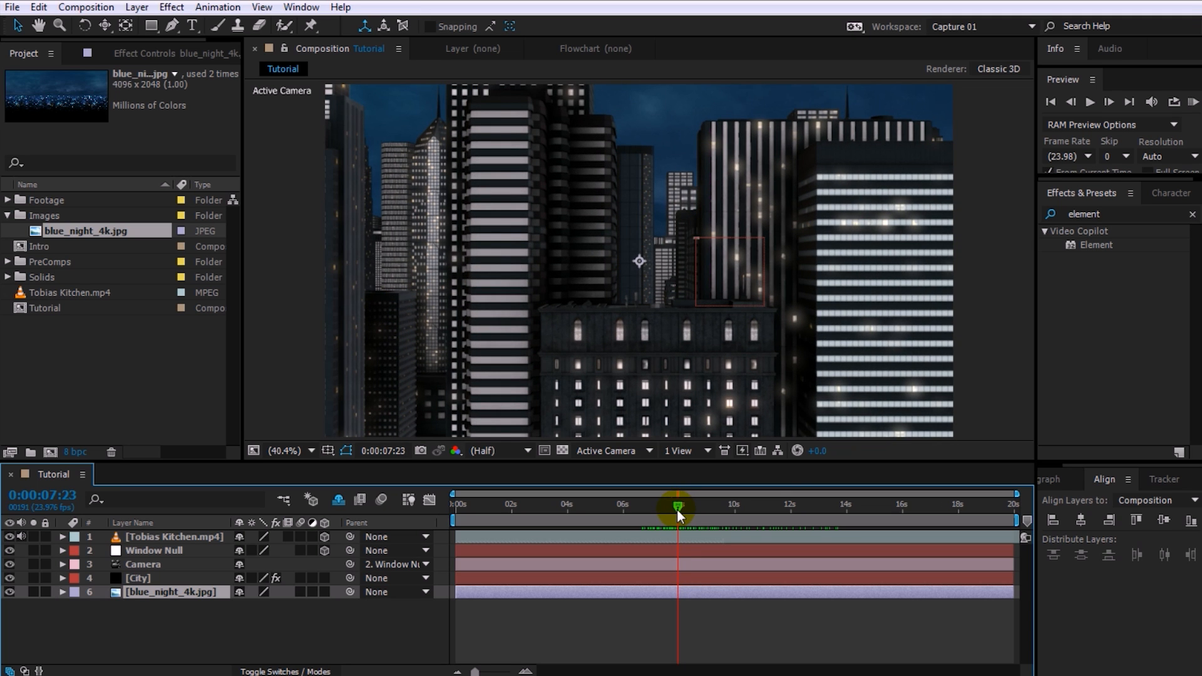
{"action": "left_click_drag", "start_coordinate": [1115, 214], "coordinate": [991, 227]}
{"action": "type", "text": "sat"}
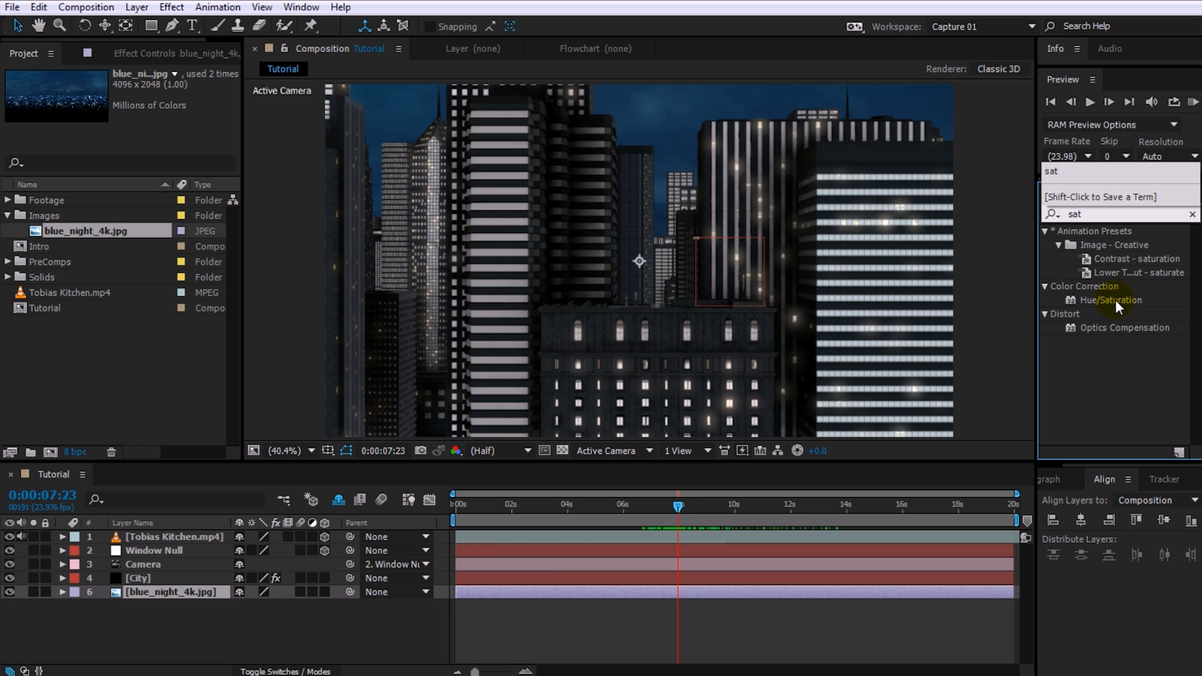
{"action": "double_click", "coordinate": [1114, 299]}
{"action": "left_click_drag", "start_coordinate": [126, 235], "coordinate": [89, 235]}
{"action": "left_click_drag", "start_coordinate": [129, 272], "coordinate": [108, 269]}
{"action": "left_click", "coordinate": [90, 236]}
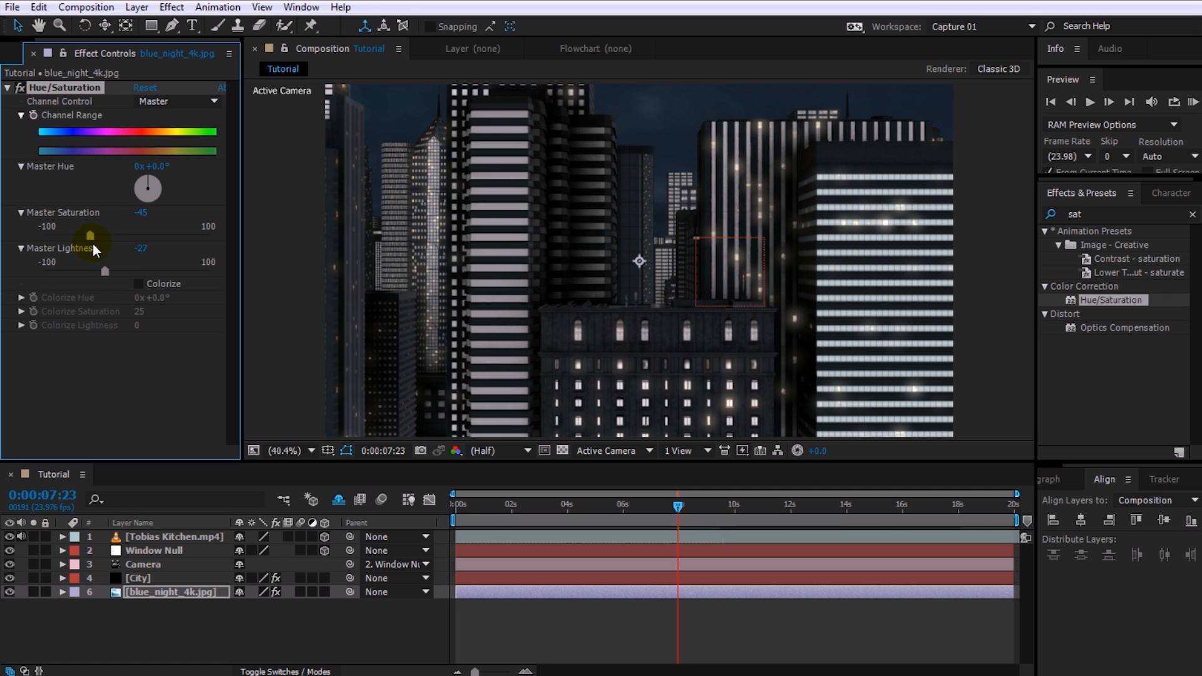
{"action": "left_click_drag", "start_coordinate": [100, 235], "coordinate": [98, 235]}
{"action": "left_click", "coordinate": [108, 272]}
Go to 0:00:11:15 and apply the Color Correction Tint effect to the Tobias Kitchen.mp4 layer.
{"action": "left_click_drag", "start_coordinate": [678, 506], "coordinate": [783, 501]}
{"action": "left_click", "coordinate": [654, 266]}
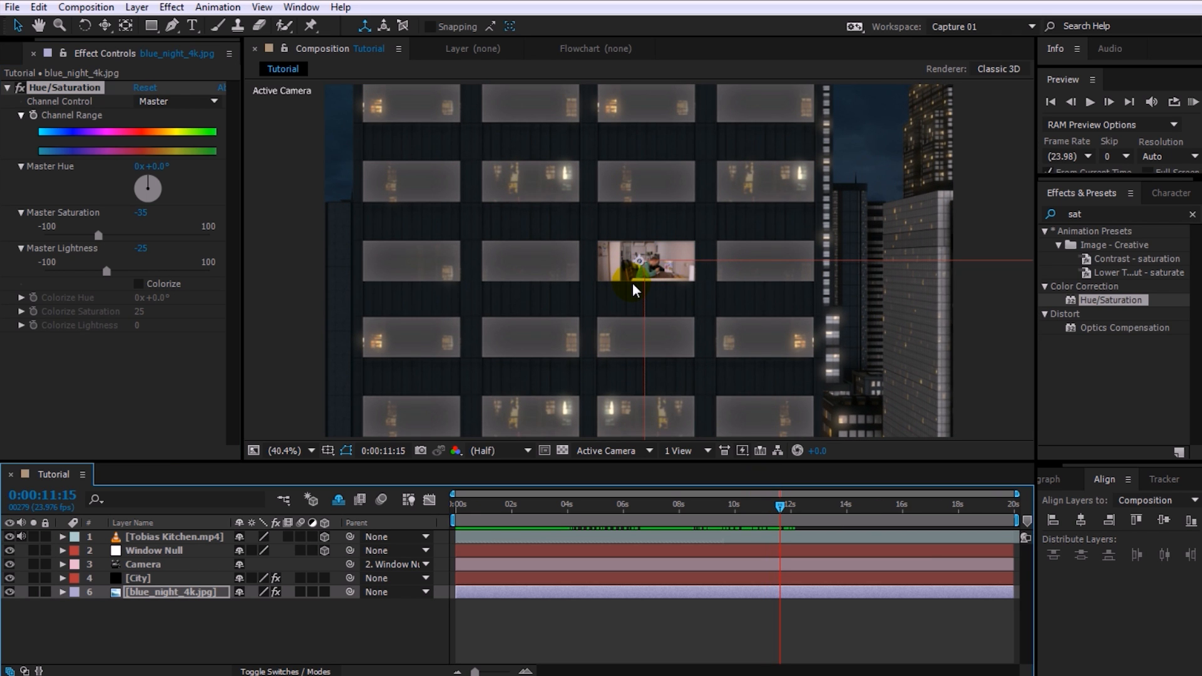
{"action": "left_click", "coordinate": [214, 538]}
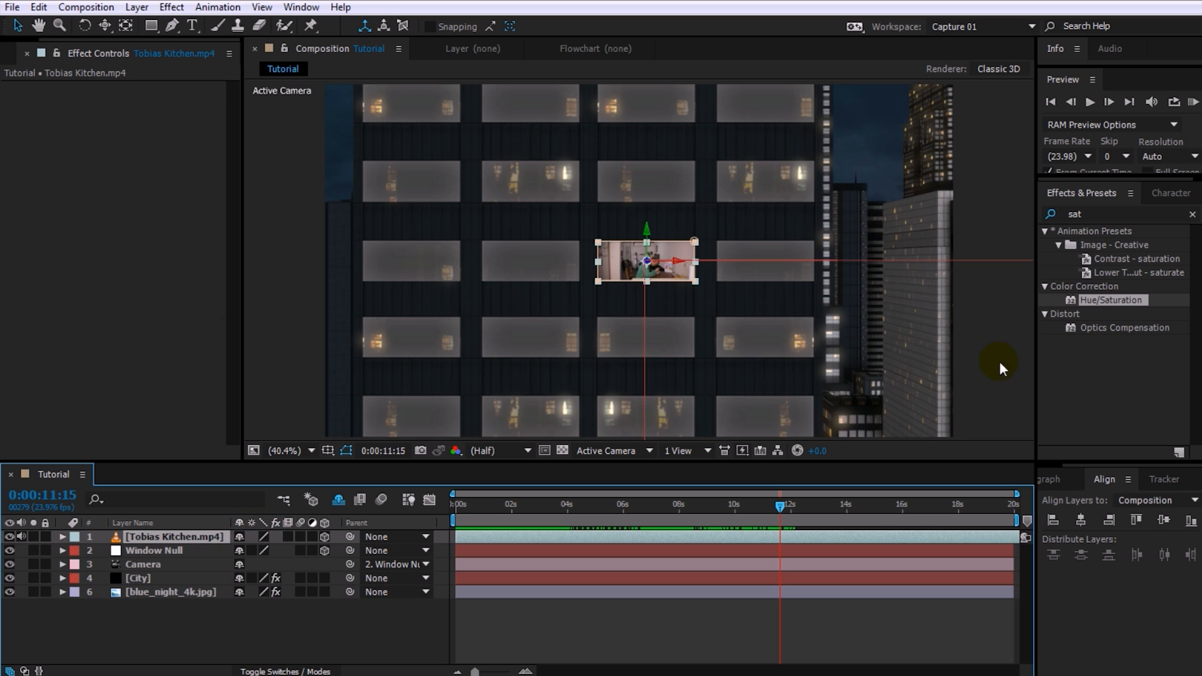
{"action": "left_click_drag", "start_coordinate": [1112, 214], "coordinate": [944, 210]}
{"action": "type", "text": "tint"}
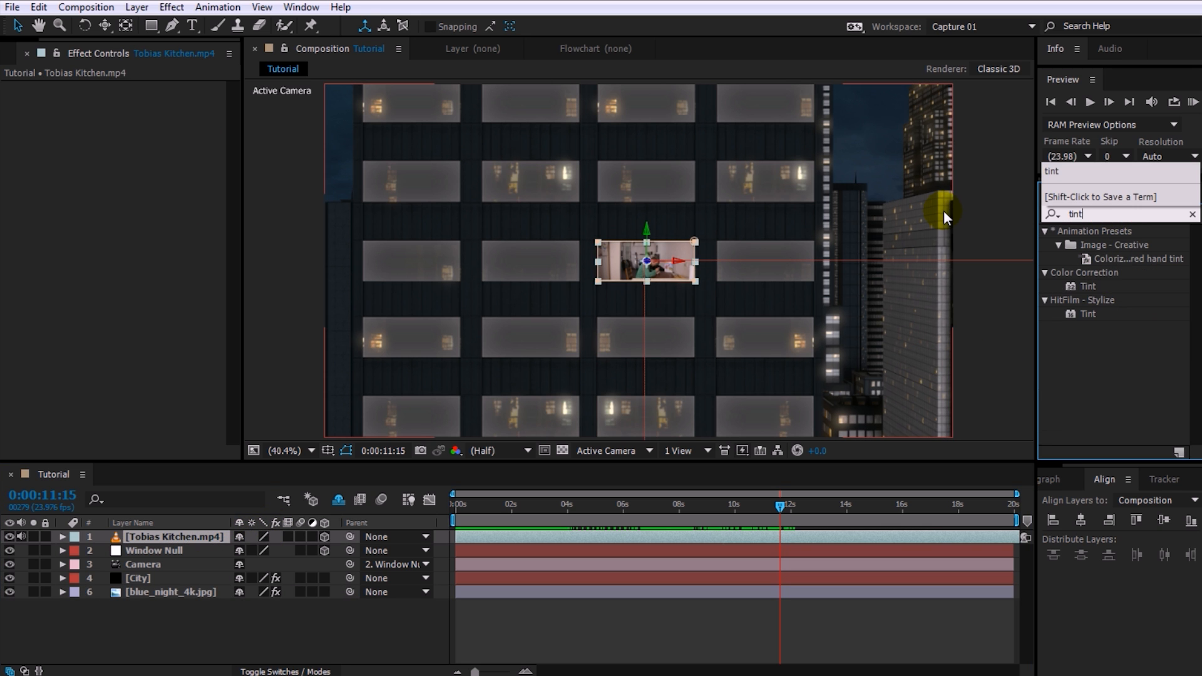
{"action": "double_click", "coordinate": [1090, 291]}
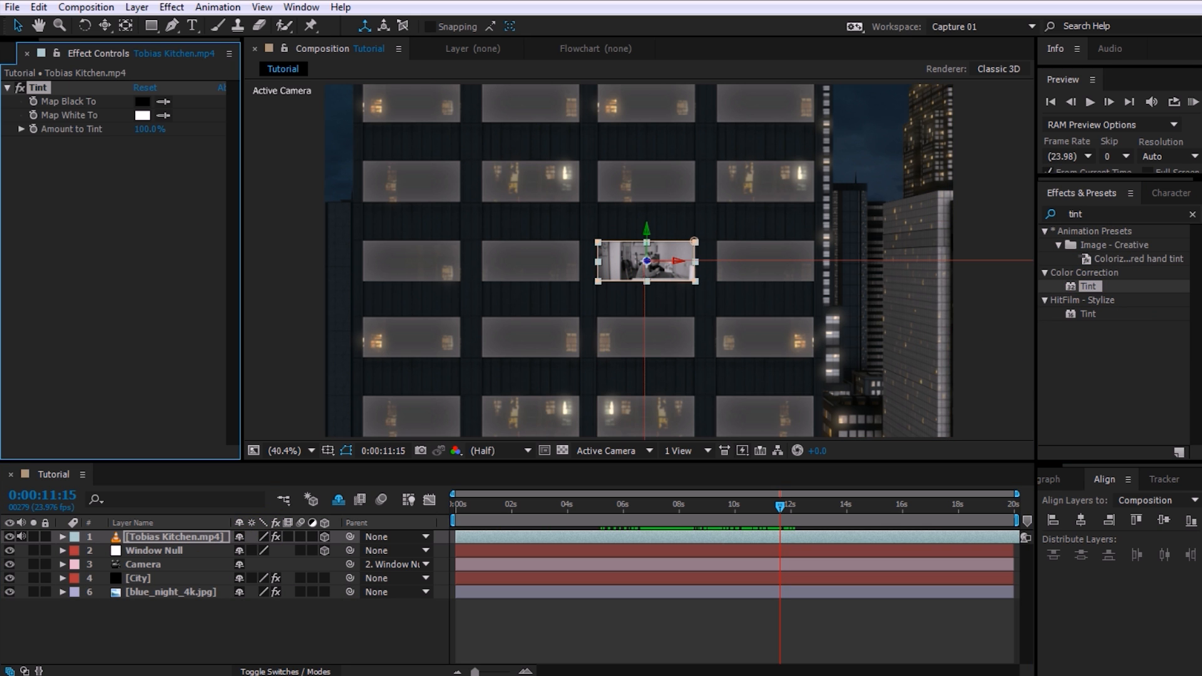
Sample the Tint's black colour from an orange-lit window and its white colour from a pale yellow window.
{"action": "left_click", "coordinate": [164, 102]}
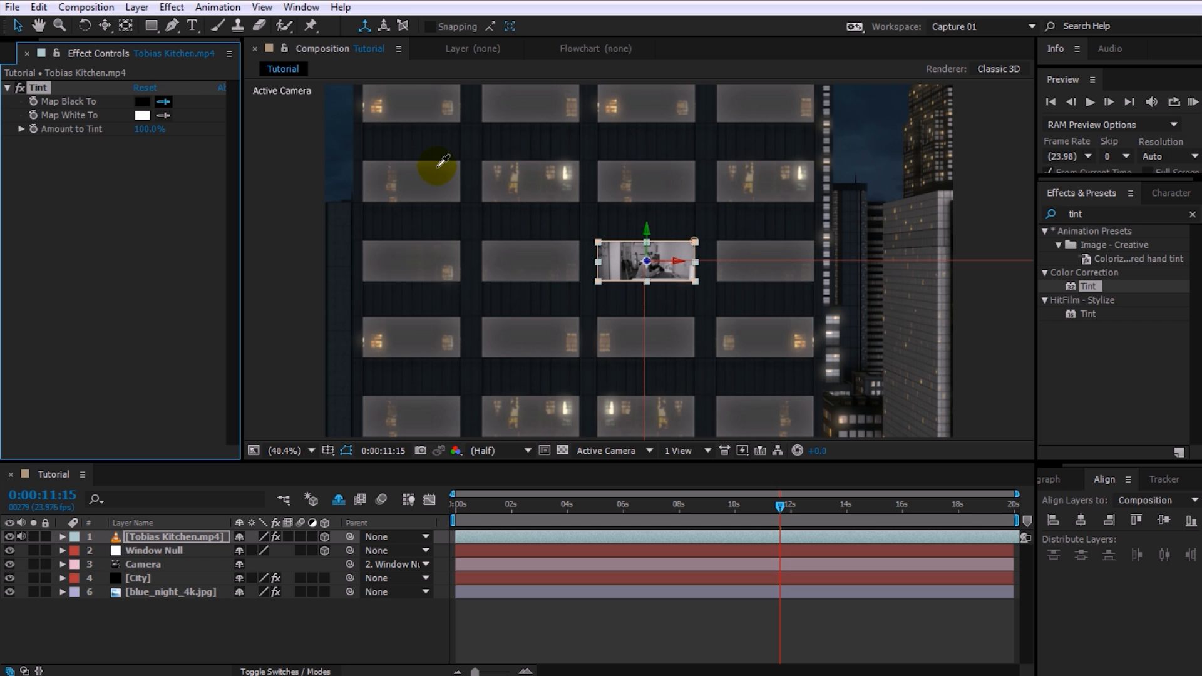
{"action": "left_click", "coordinate": [377, 102]}
{"action": "left_click", "coordinate": [164, 116]}
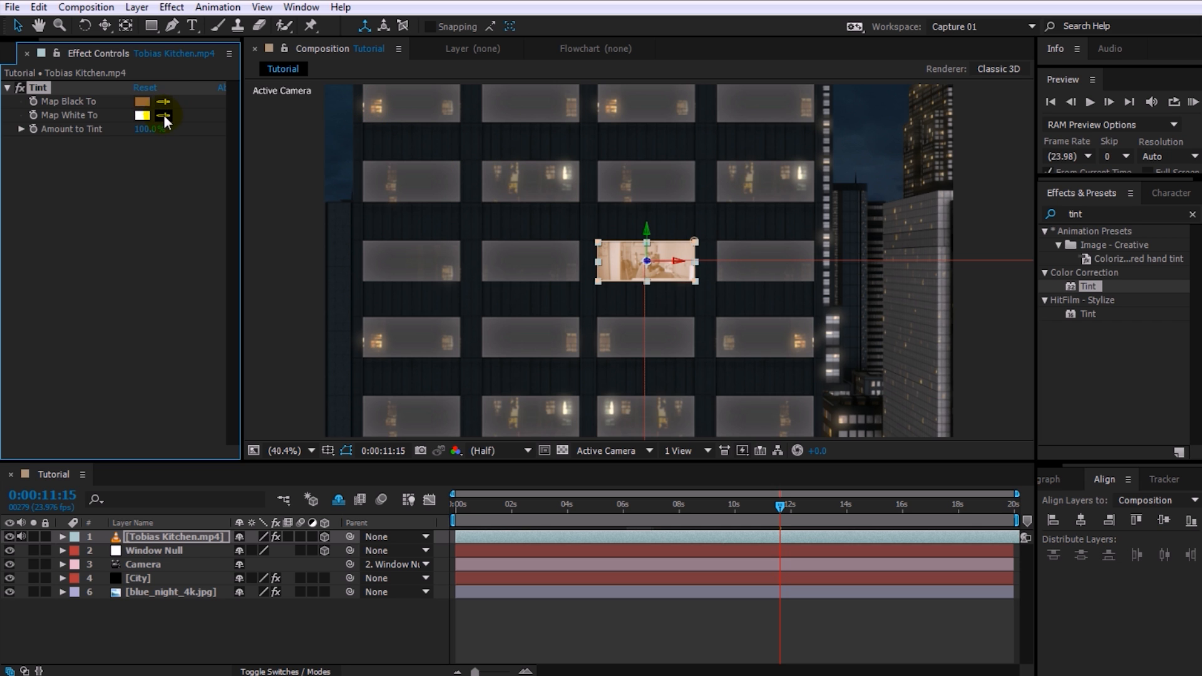
{"action": "left_click", "coordinate": [615, 407]}
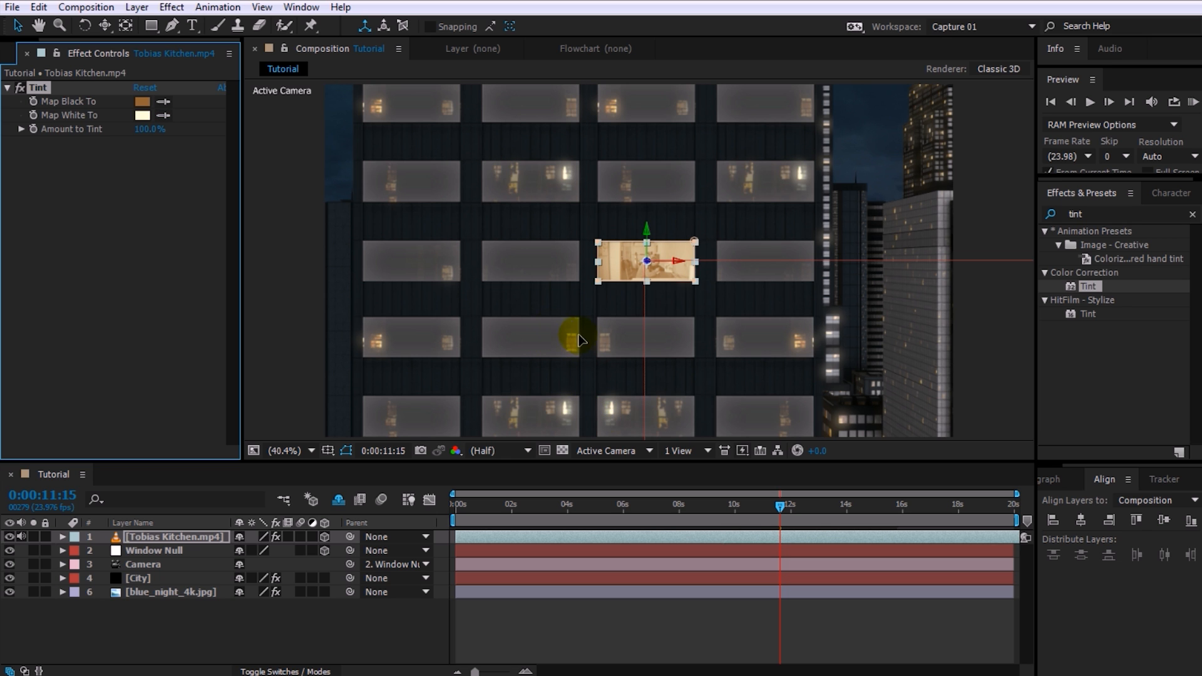
Apply the Curves effect to the Tobias Kitchen.mp4 layer and shape its RGB curve into a contrast-boosting S with darker shadows.
{"action": "left_click", "coordinate": [1120, 213]}
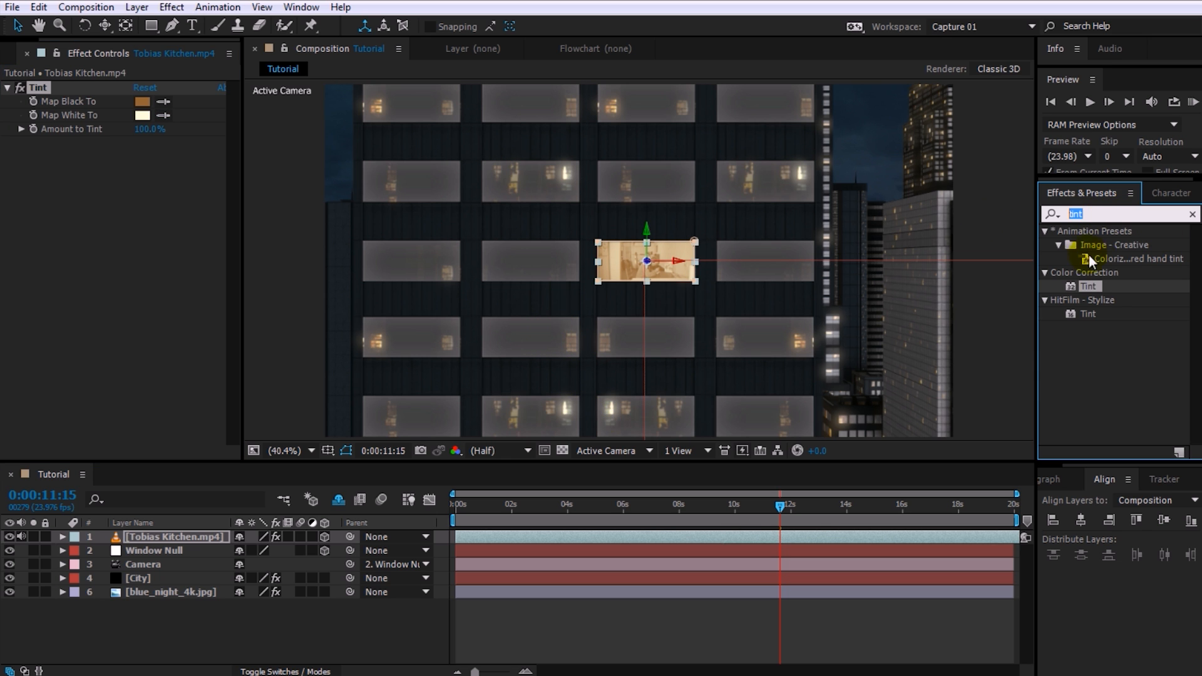
{"action": "type", "text": "curves"}
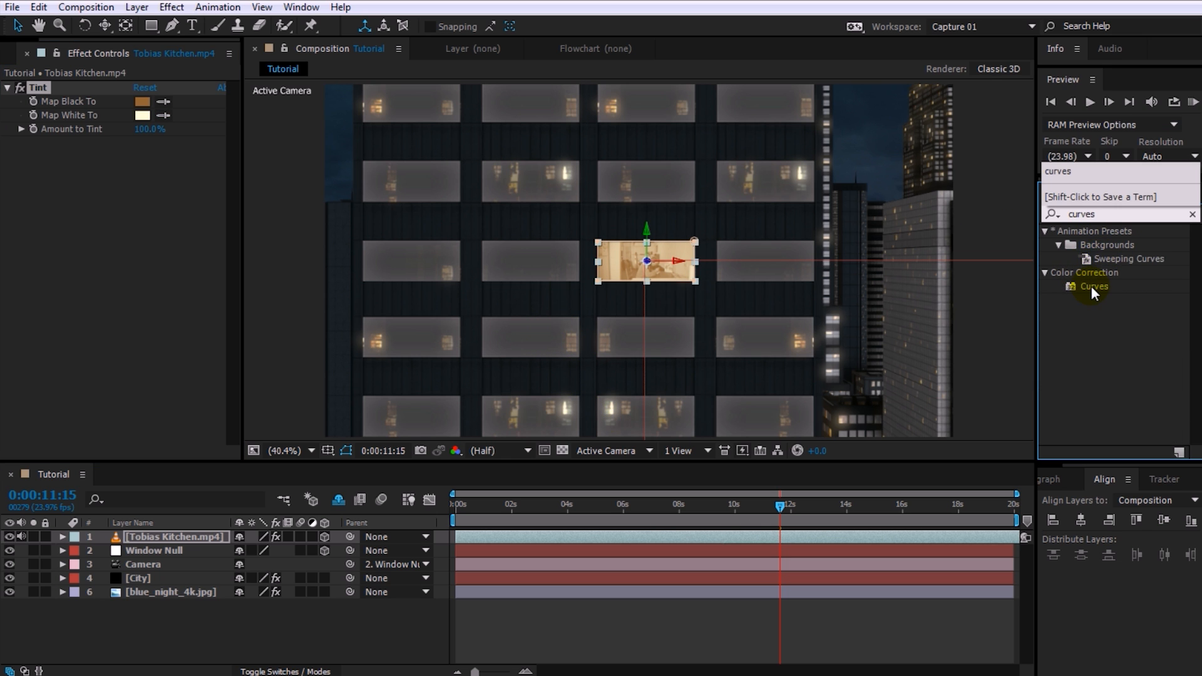
{"action": "double_click", "coordinate": [1092, 288]}
{"action": "left_click_drag", "start_coordinate": [242, 276], "coordinate": [293, 276]}
{"action": "left_click_drag", "start_coordinate": [175, 263], "coordinate": [156, 261]}
{"action": "left_click_drag", "start_coordinate": [93, 344], "coordinate": [122, 352]}
{"action": "left_click_drag", "start_coordinate": [156, 261], "coordinate": [153, 286]}
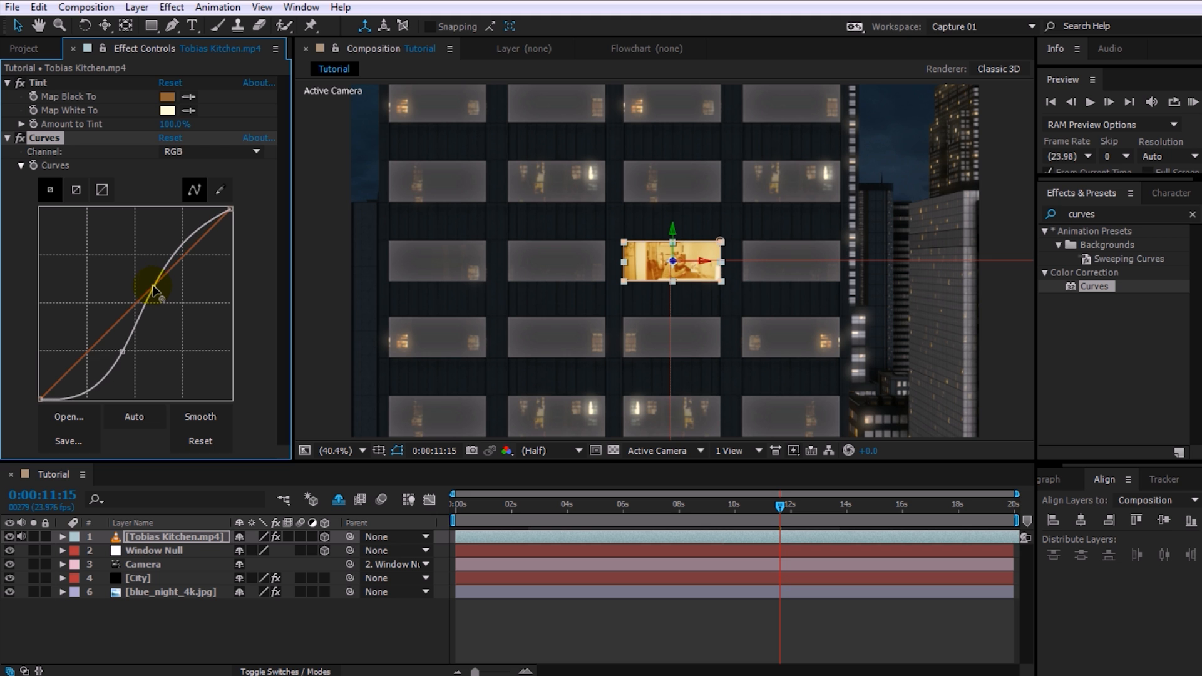
Apply the Stylize Glow effect to the kitchen layer with Threshold 85.1%, Radius 177 and Intensity 0.4.
{"action": "left_click", "coordinate": [1110, 214]}
{"action": "type", "text": "glow"}
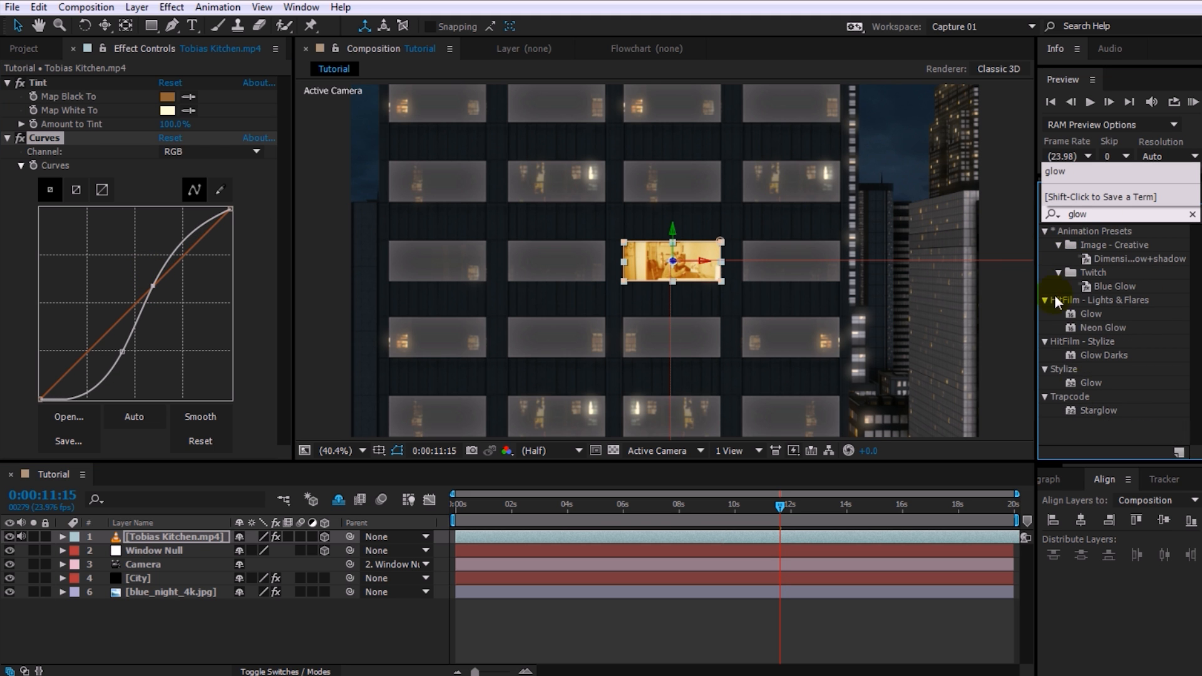
{"action": "double_click", "coordinate": [1091, 382]}
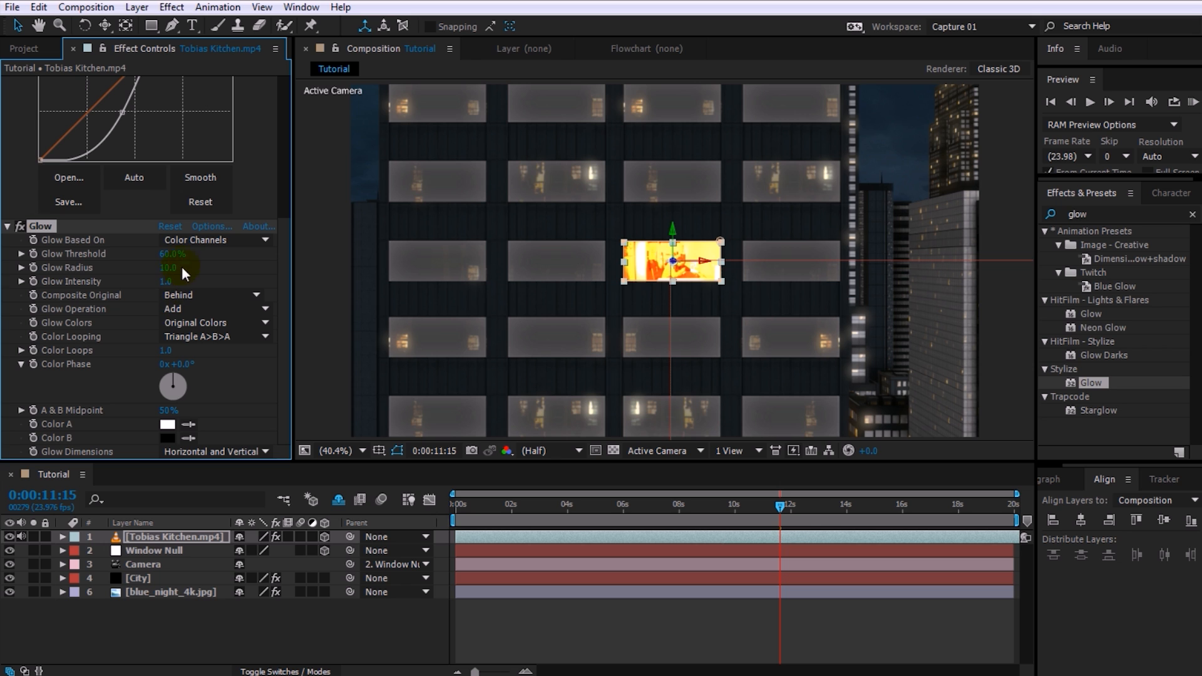
{"action": "left_click_drag", "start_coordinate": [170, 260], "coordinate": [310, 281]}
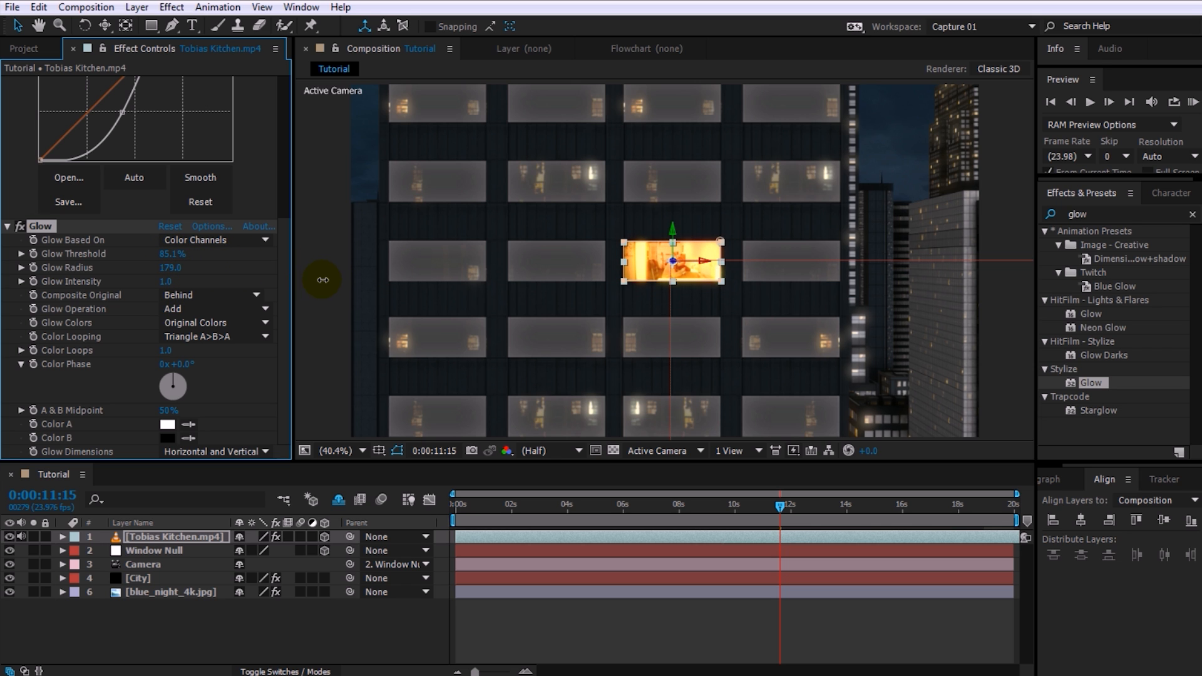
{"action": "left_click_drag", "start_coordinate": [165, 281], "coordinate": [92, 291]}
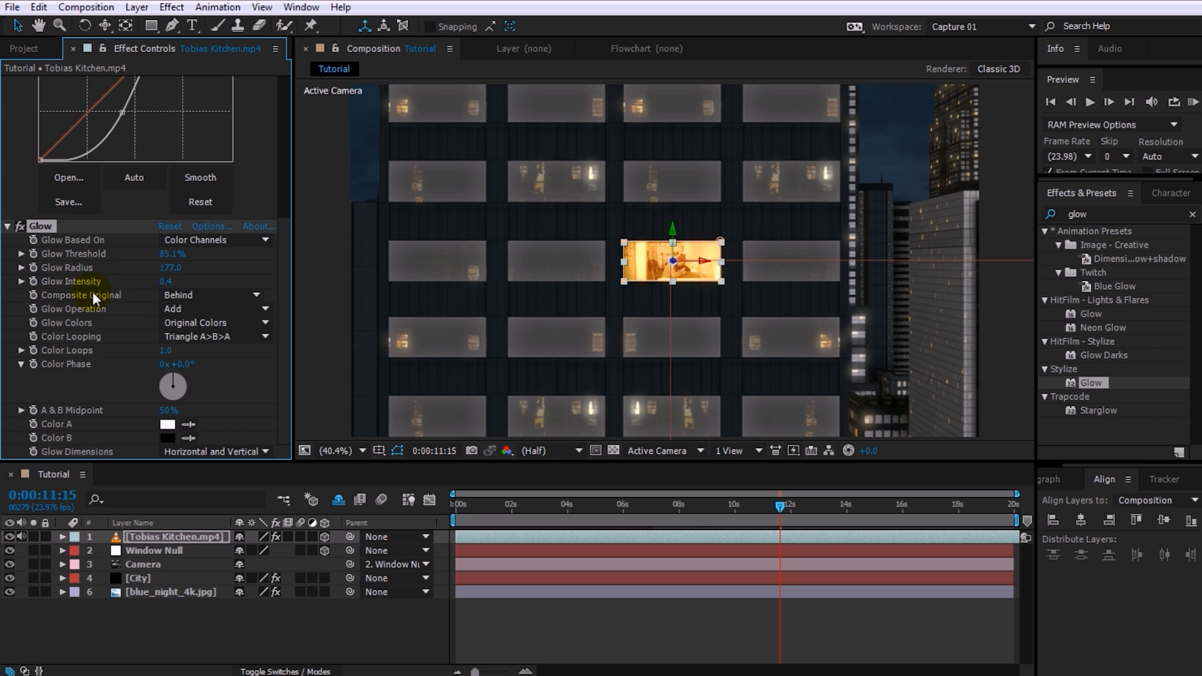
Apply Hue/Saturation to the kitchen layer and set Master Saturation to -32.
{"action": "double_click", "coordinate": [1078, 214]}
{"action": "type", "text": "sat"}
{"action": "left_click_drag", "start_coordinate": [1111, 300], "coordinate": [117, 371]}
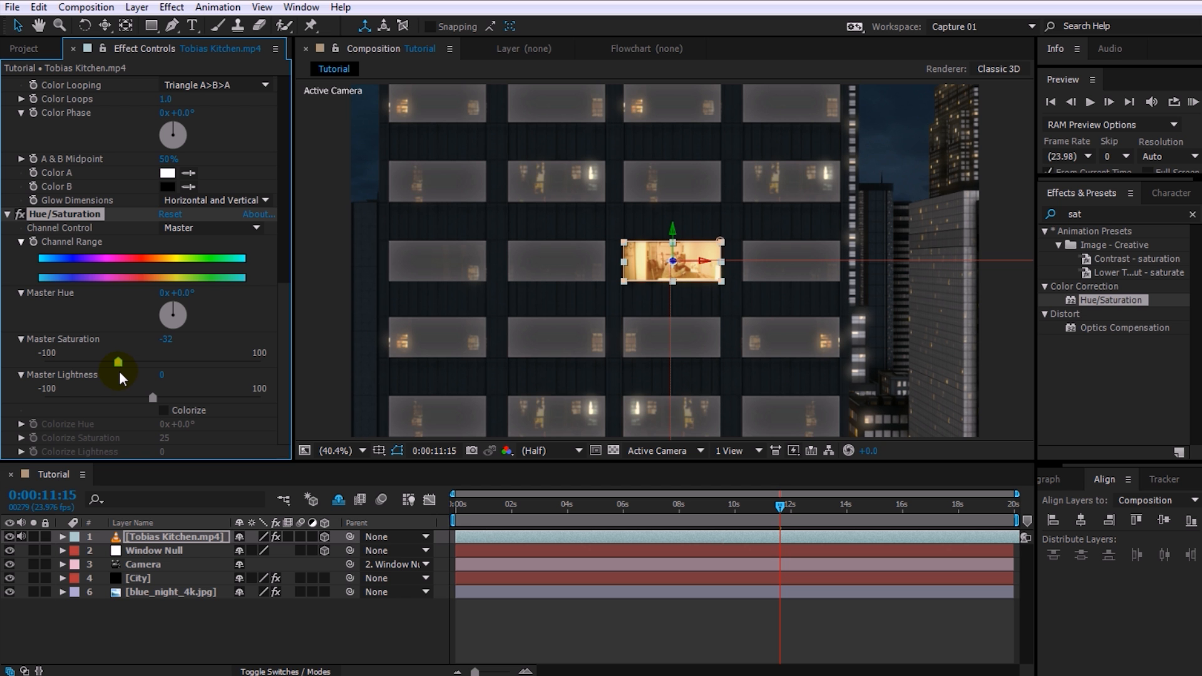
Check the lit window from a distance at 0:00:08:23 and hide the Window Null layer.
{"action": "left_click_drag", "start_coordinate": [779, 507], "coordinate": [703, 512]}
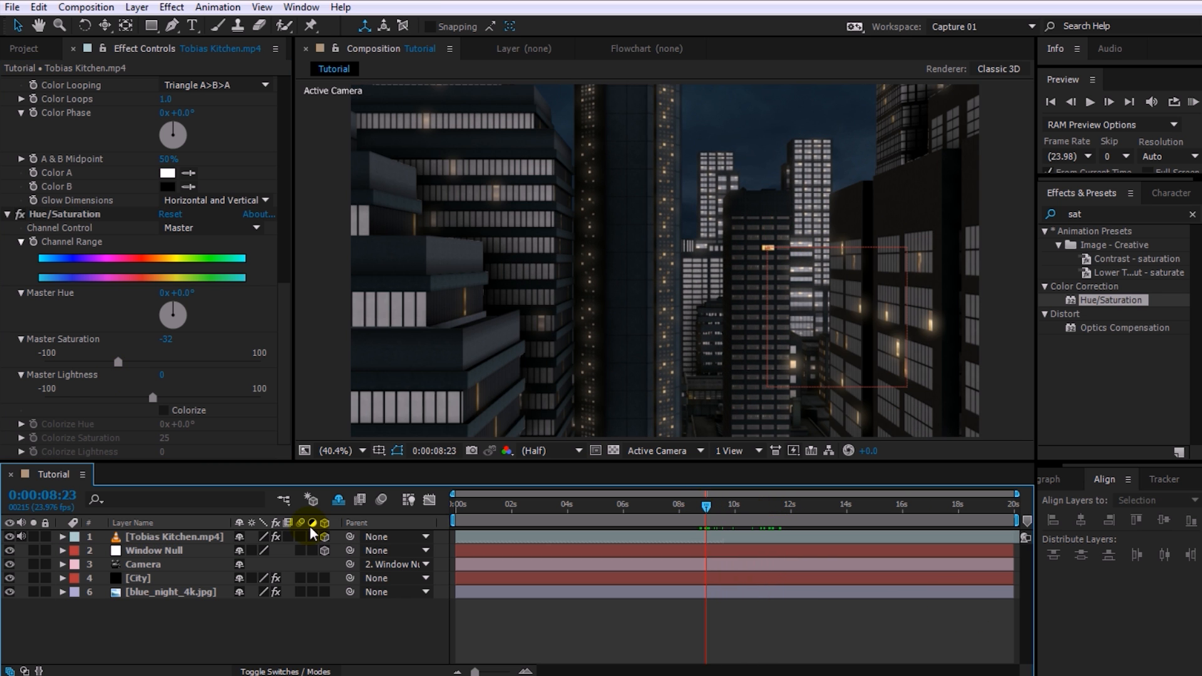
{"action": "left_click", "coordinate": [155, 551]}
{"action": "left_click", "coordinate": [9, 550]}
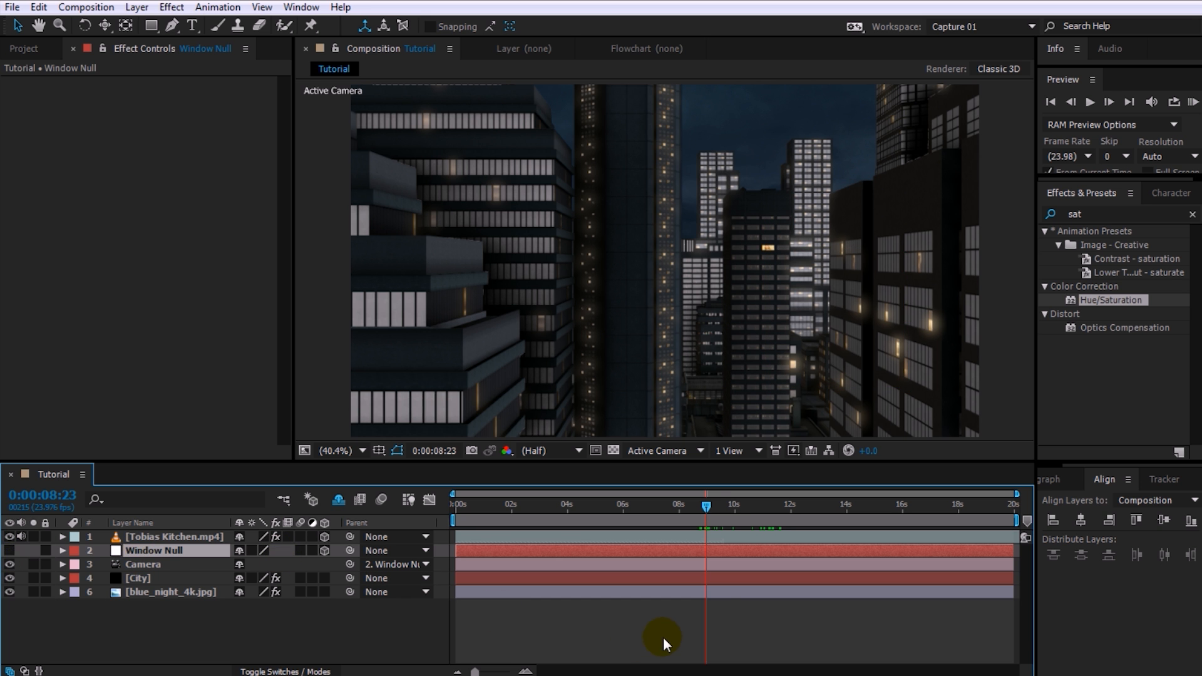
{"action": "left_click", "coordinate": [662, 637]}
Keyframe the Tobias Kitchen.mp4 layer's Opacity at 100% at 0:00:13:06 and 30% at 0:00:12:07.
{"action": "left_click_drag", "start_coordinate": [704, 502], "coordinate": [779, 529]}
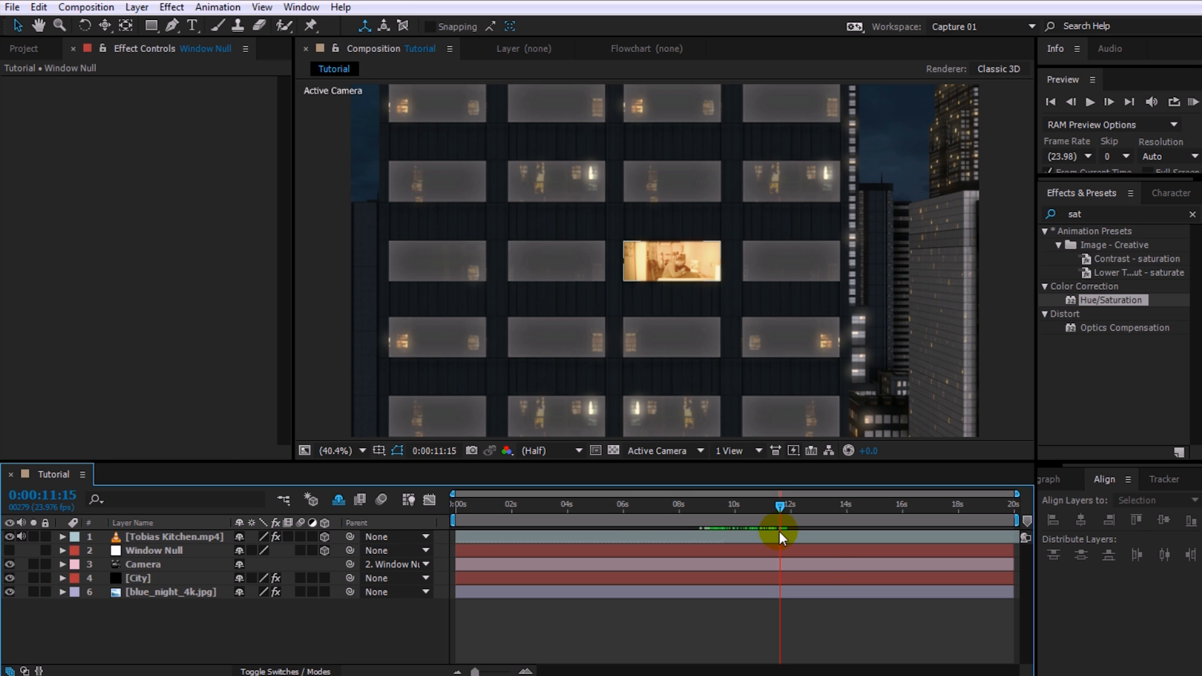
{"action": "left_click", "coordinate": [778, 531]}
{"action": "key", "text": "t"}
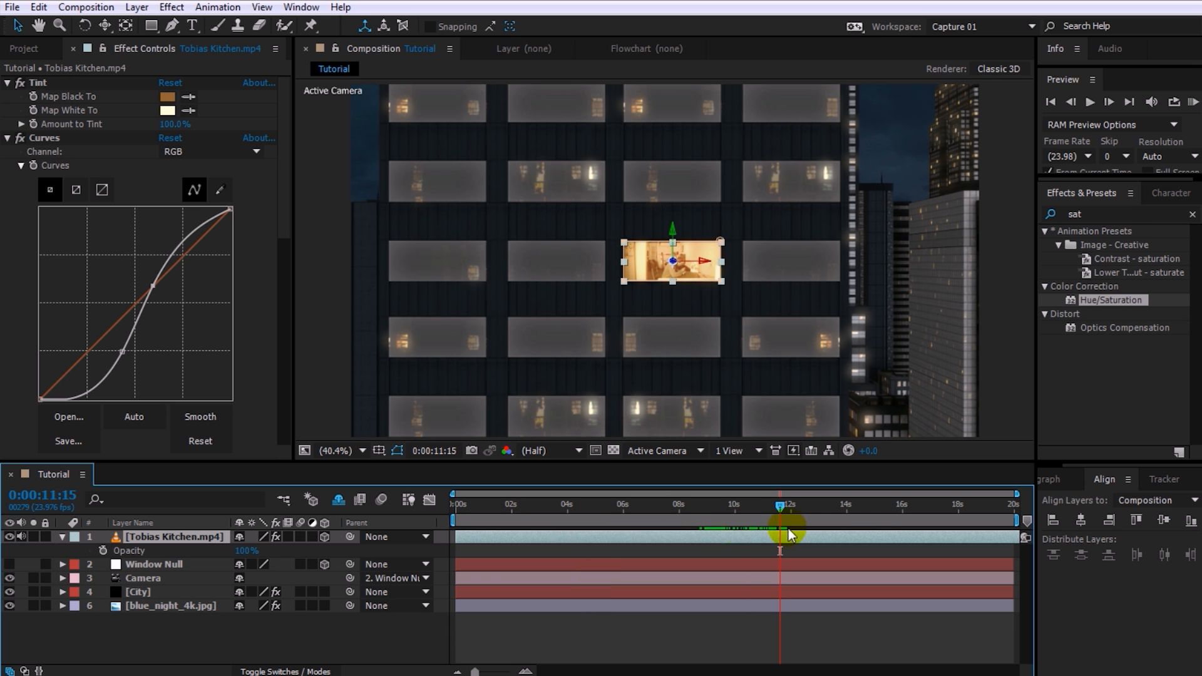
{"action": "left_click_drag", "start_coordinate": [776, 509], "coordinate": [827, 517]}
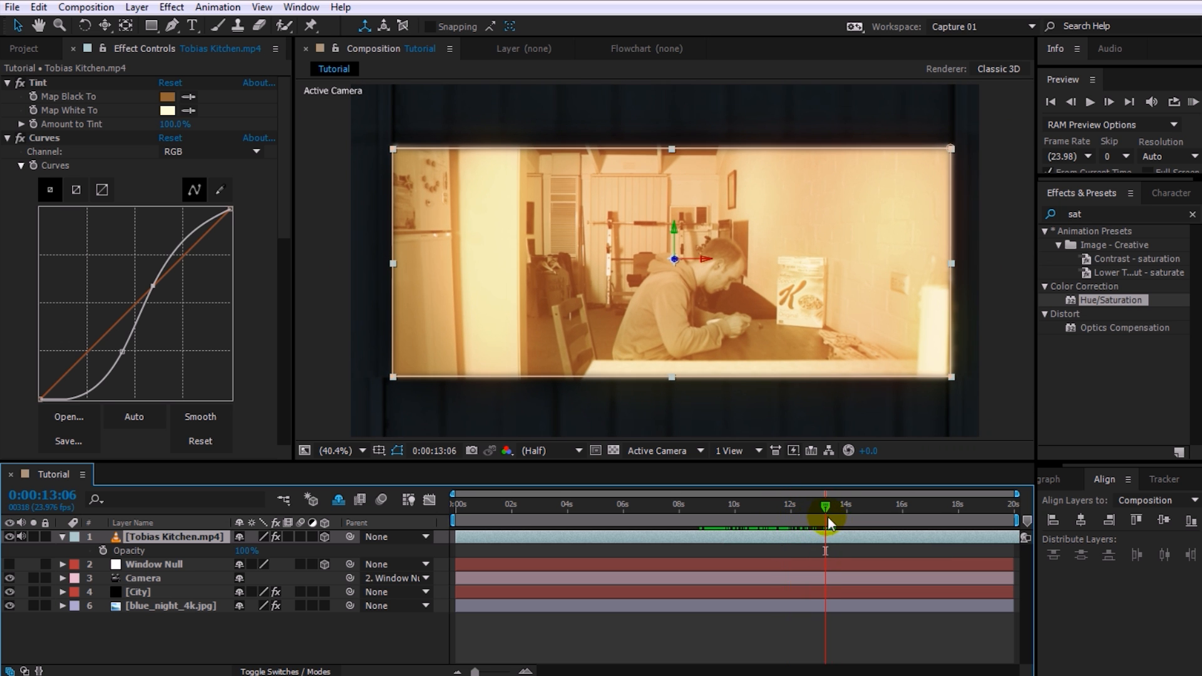
{"action": "left_click", "coordinate": [103, 550]}
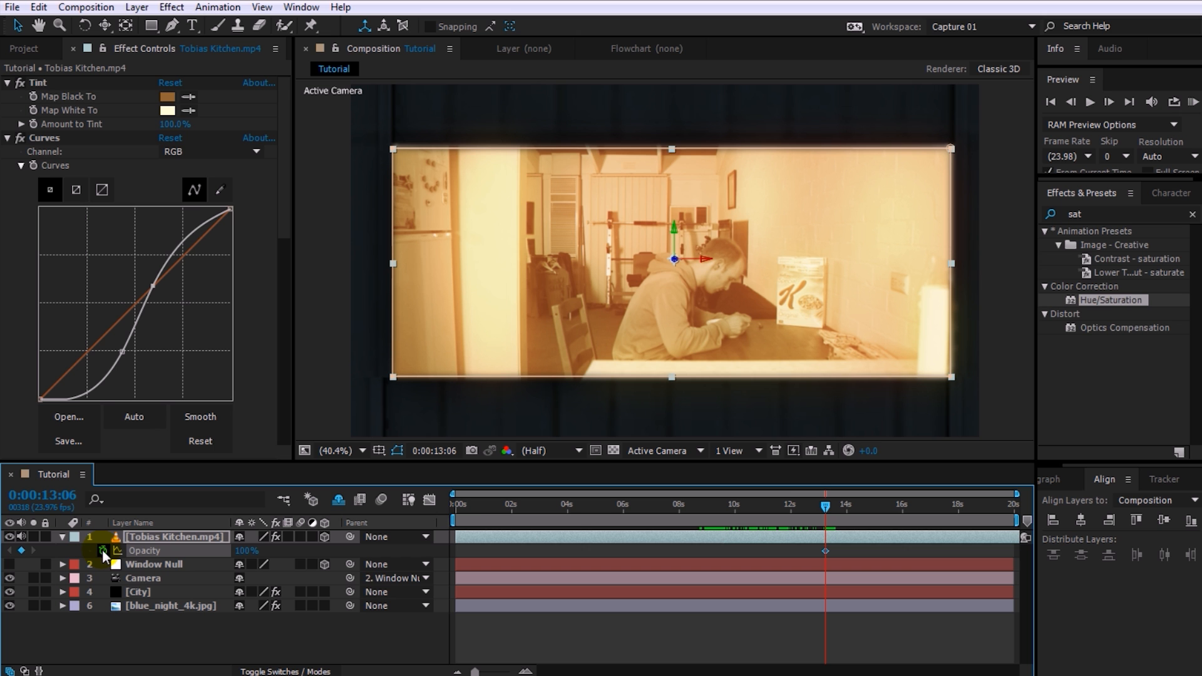
{"action": "left_click_drag", "start_coordinate": [825, 505], "coordinate": [798, 509]}
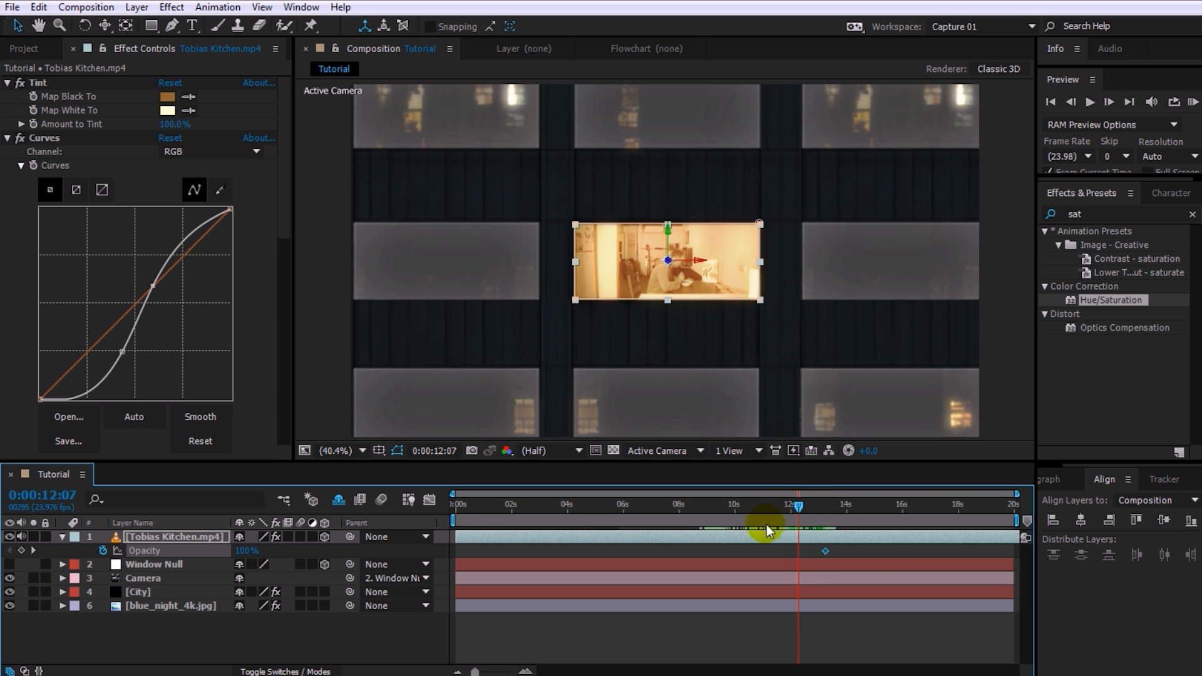
{"action": "left_click_drag", "start_coordinate": [232, 552], "coordinate": [215, 551]}
{"action": "left_click", "coordinate": [655, 620]}
{"action": "left_click_drag", "start_coordinate": [797, 506], "coordinate": [884, 538]}
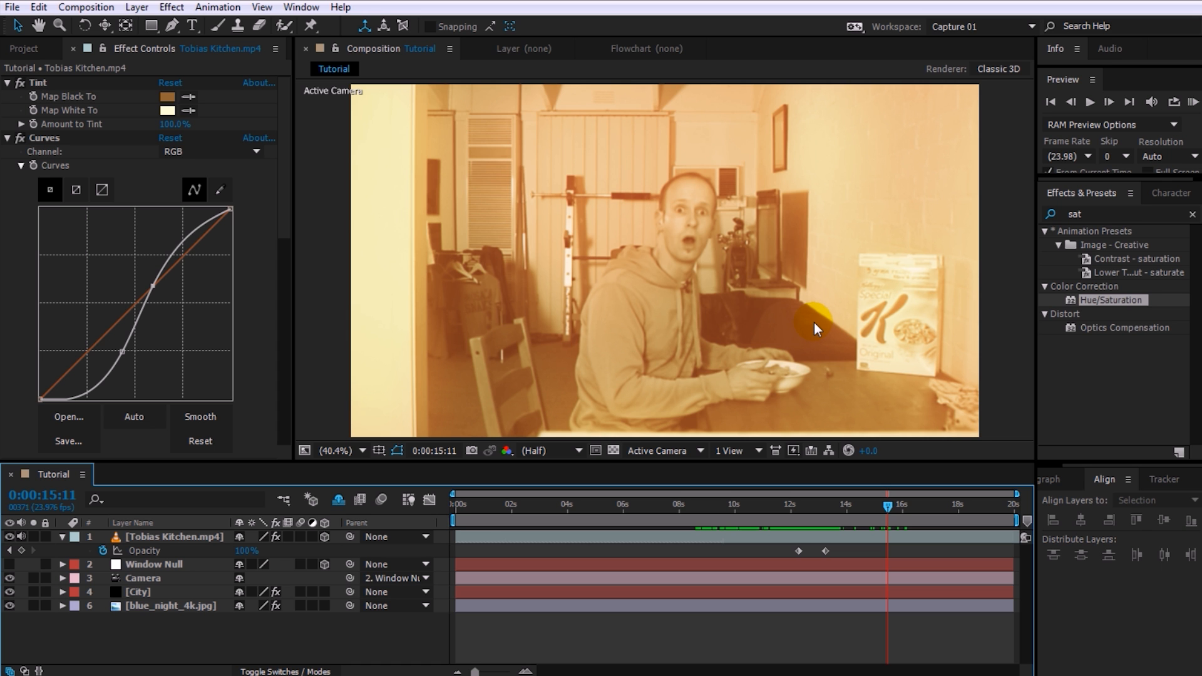
Set starting keyframes at 0:00:13:15 for Hue/Saturation Channel Range, Glow Intensity, Curves and Amount to Tint on the kitchen layer.
{"action": "left_click_drag", "start_coordinate": [890, 498], "coordinate": [836, 508]}
{"action": "left_click", "coordinate": [36, 139]}
{"action": "scroll", "coordinate": [94, 244], "scroll_direction": "down", "scroll_amount": 10}
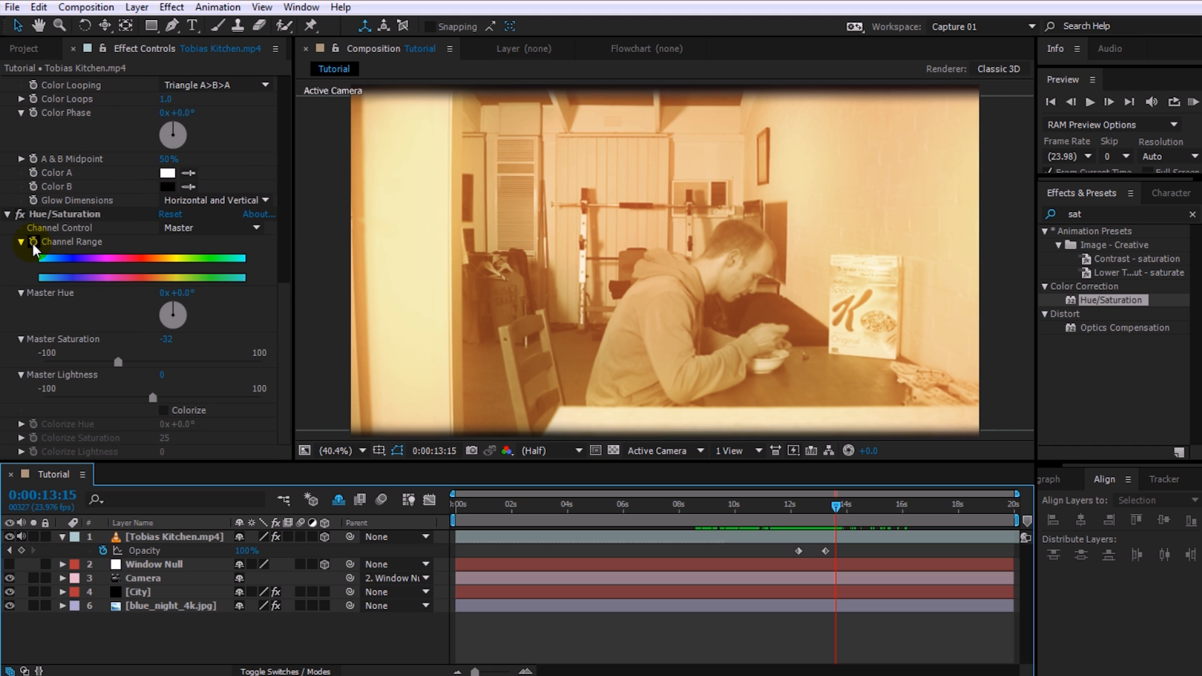
{"action": "left_click", "coordinate": [34, 243]}
{"action": "scroll", "coordinate": [55, 246], "scroll_direction": "up", "scroll_amount": 6}
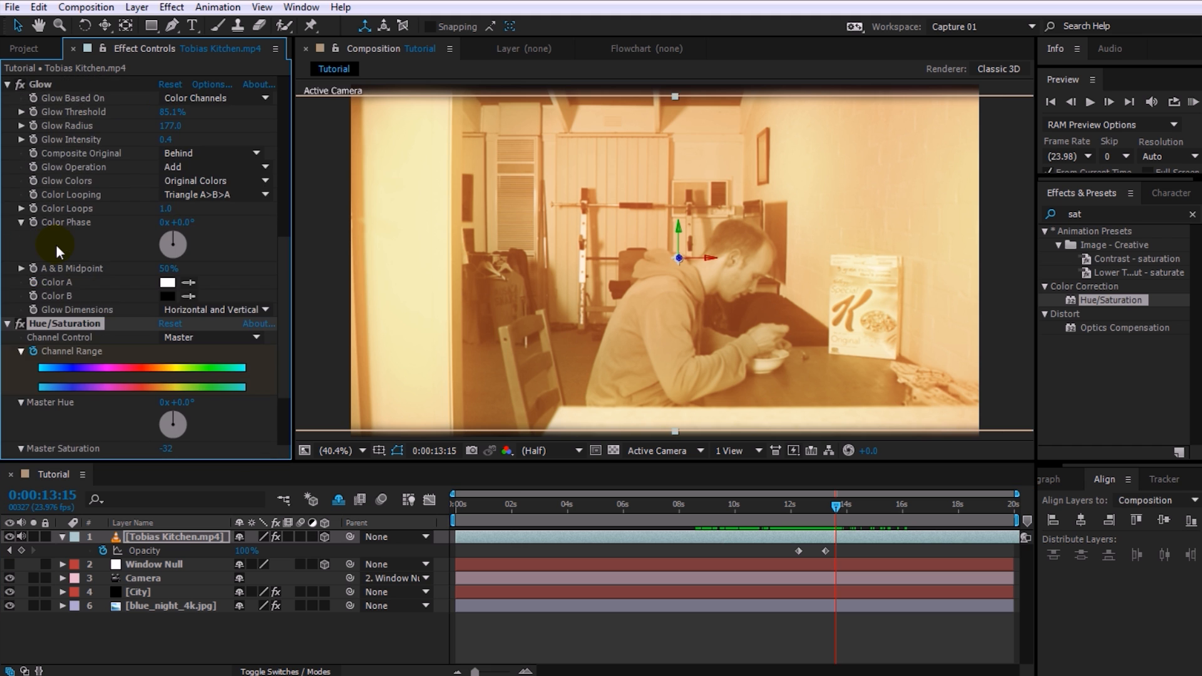
{"action": "scroll", "coordinate": [33, 211], "scroll_direction": "up", "scroll_amount": 10}
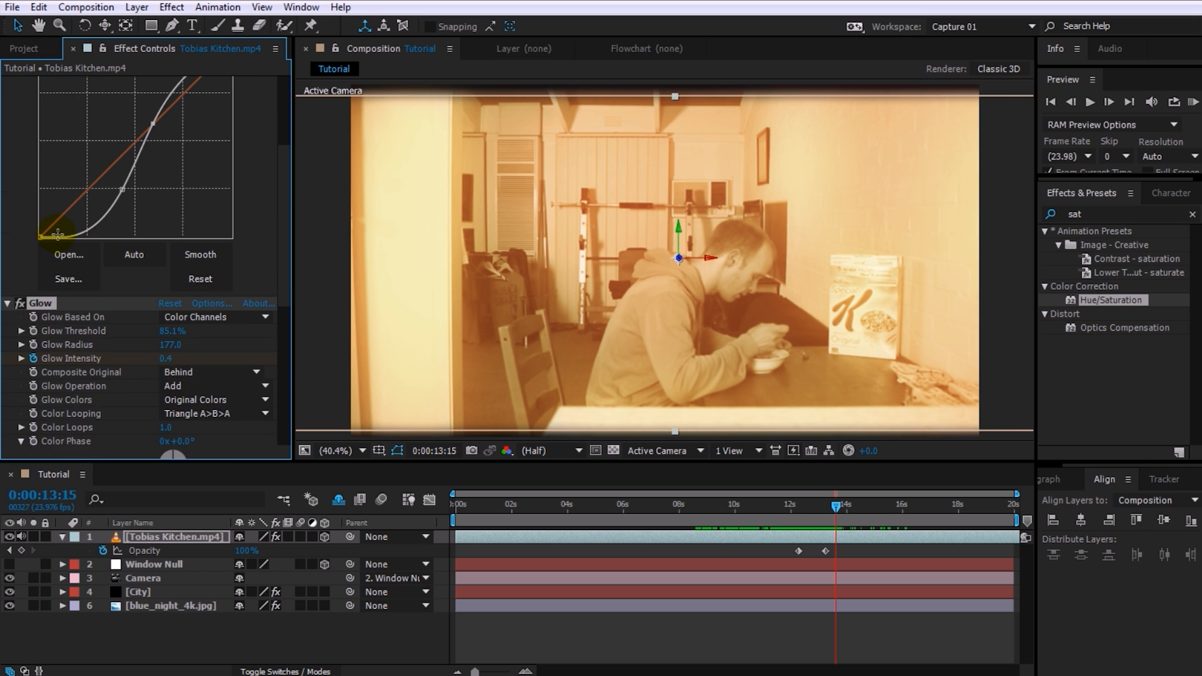
{"action": "left_click", "coordinate": [39, 138]}
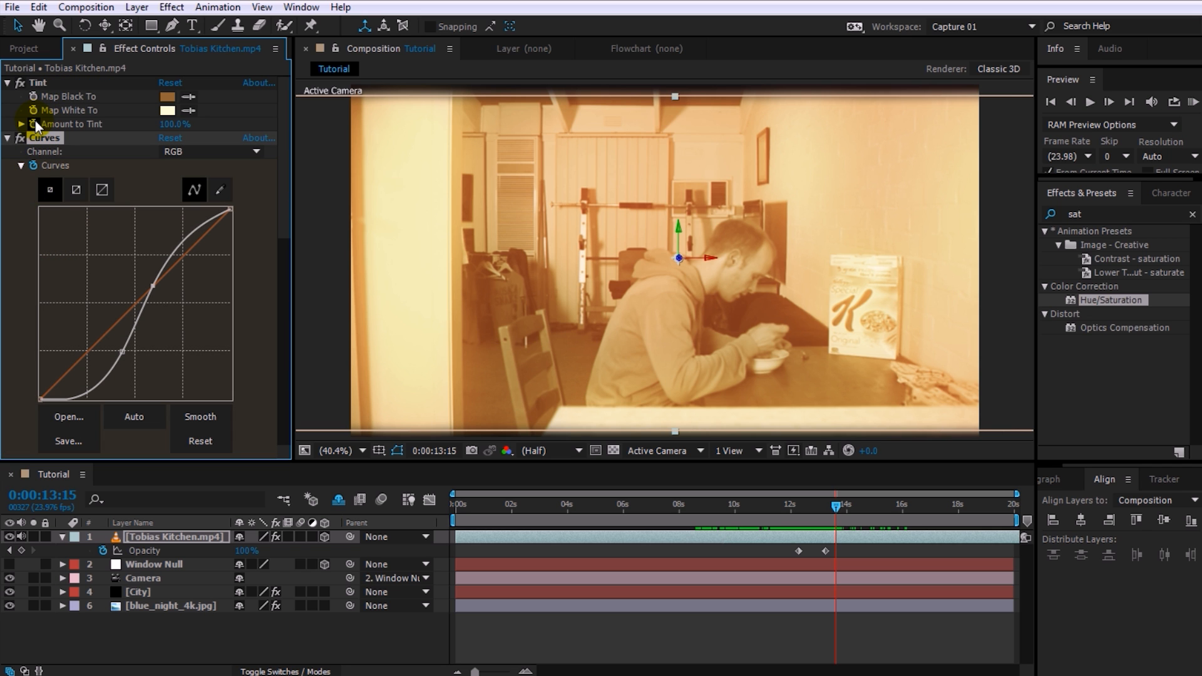
{"action": "left_click", "coordinate": [68, 125]}
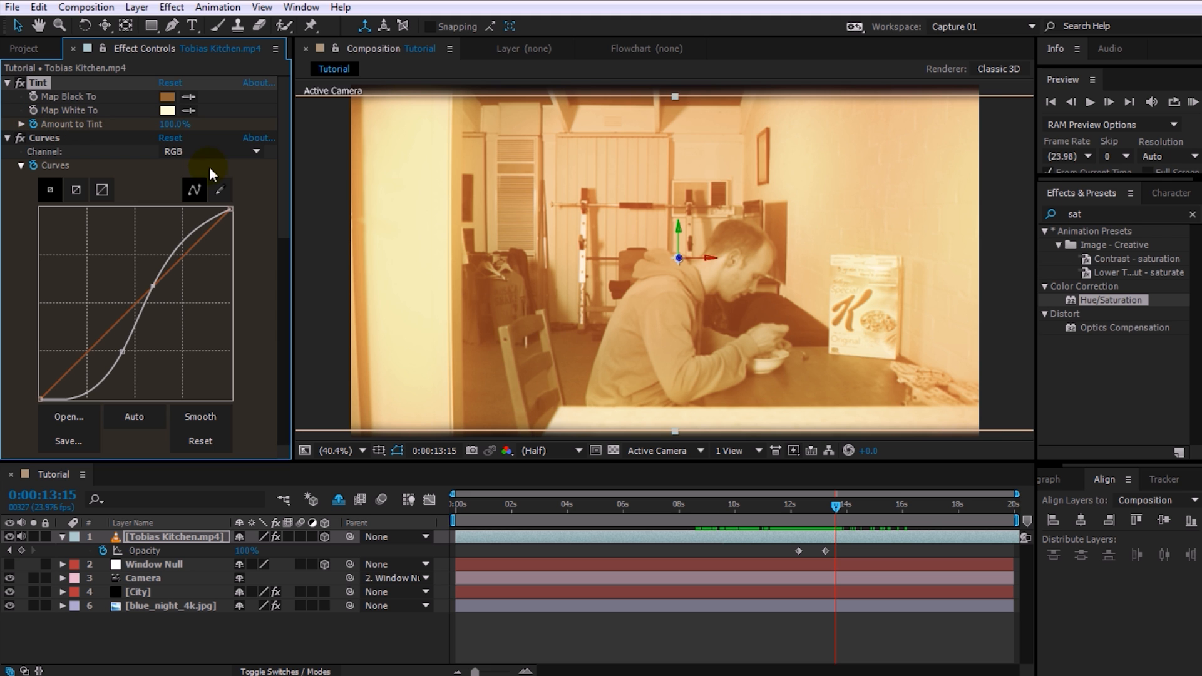
At 0:00:14:11, set Amount to Tint to 0% and bring the Curves graph back close to a straight line.
{"action": "left_click_drag", "start_coordinate": [838, 503], "coordinate": [861, 506]}
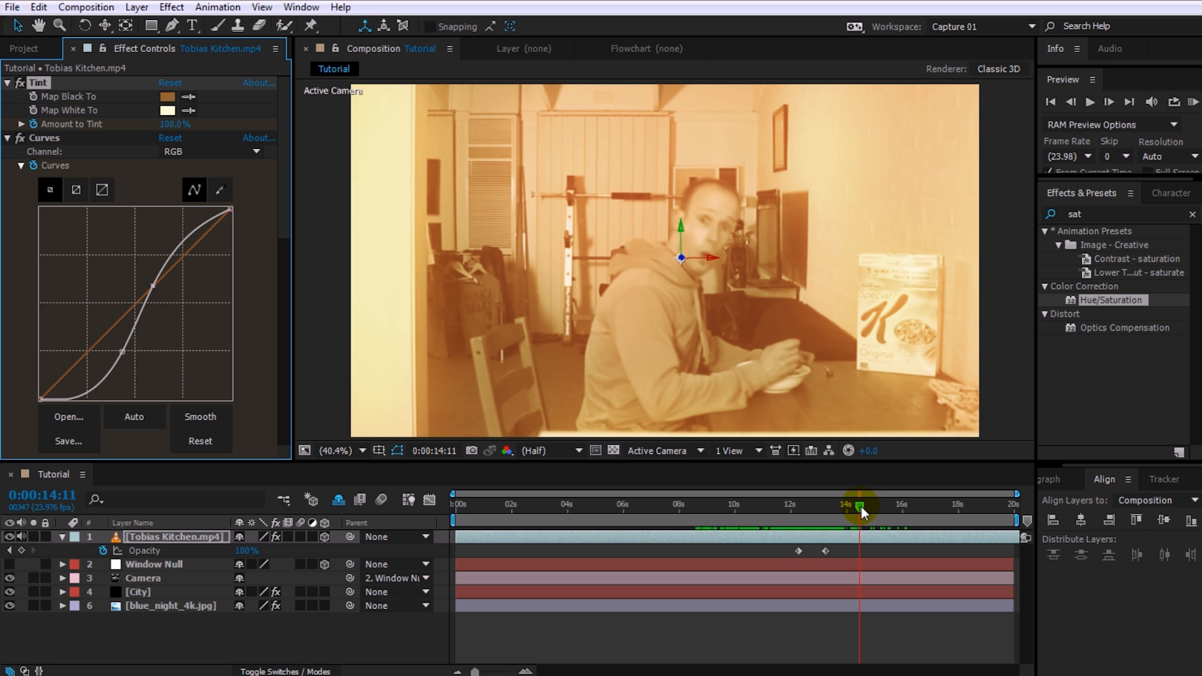
{"action": "left_click_drag", "start_coordinate": [175, 125], "coordinate": [91, 132]}
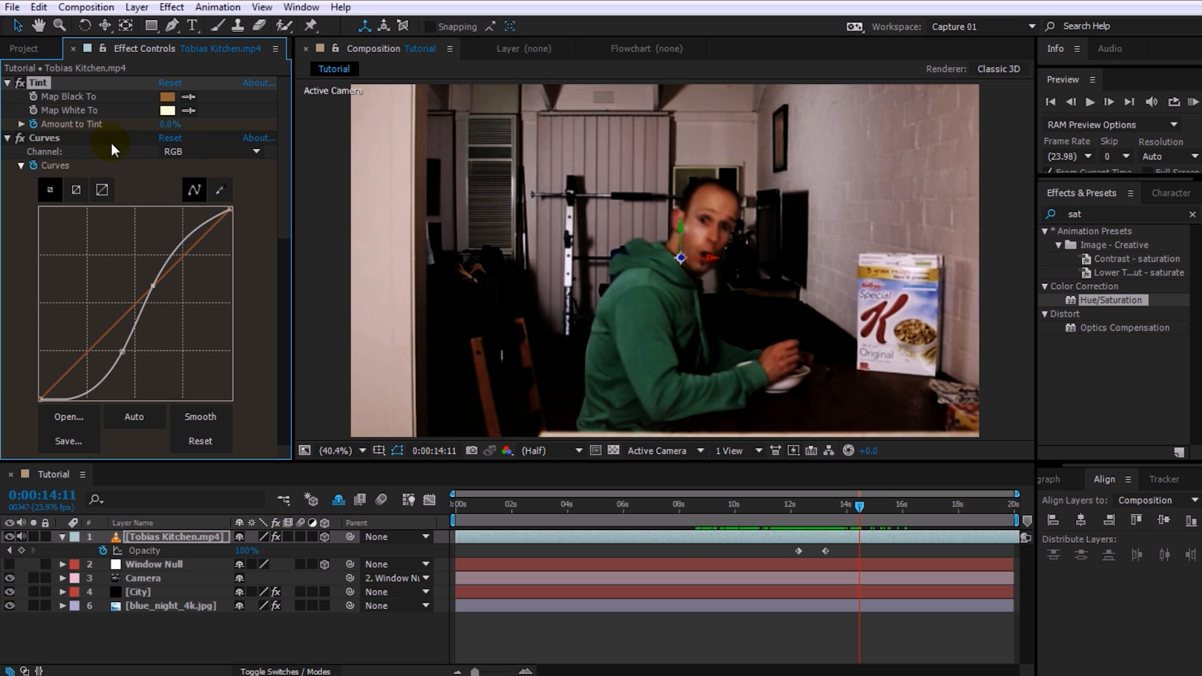
{"action": "scroll", "coordinate": [213, 190], "scroll_direction": "down", "scroll_amount": 2}
{"action": "scroll", "coordinate": [213, 251], "scroll_direction": "up", "scroll_amount": 1}
{"action": "left_click_drag", "start_coordinate": [153, 249], "coordinate": [169, 232]}
{"action": "left_click_drag", "start_coordinate": [122, 316], "coordinate": [95, 306]}
Set the kitchen layer's Master Saturation to 1 at 0:00:14:11.
{"action": "scroll", "coordinate": [188, 313], "scroll_direction": "down", "scroll_amount": 5}
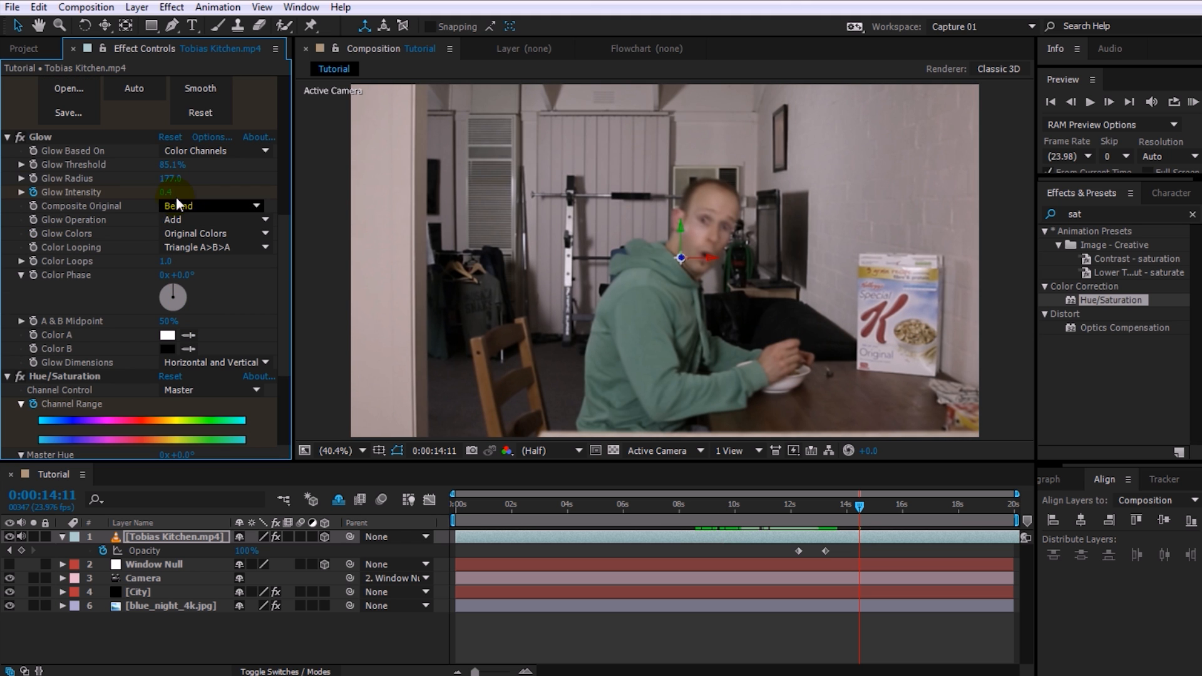
{"action": "scroll", "coordinate": [224, 303], "scroll_direction": "down", "scroll_amount": 3}
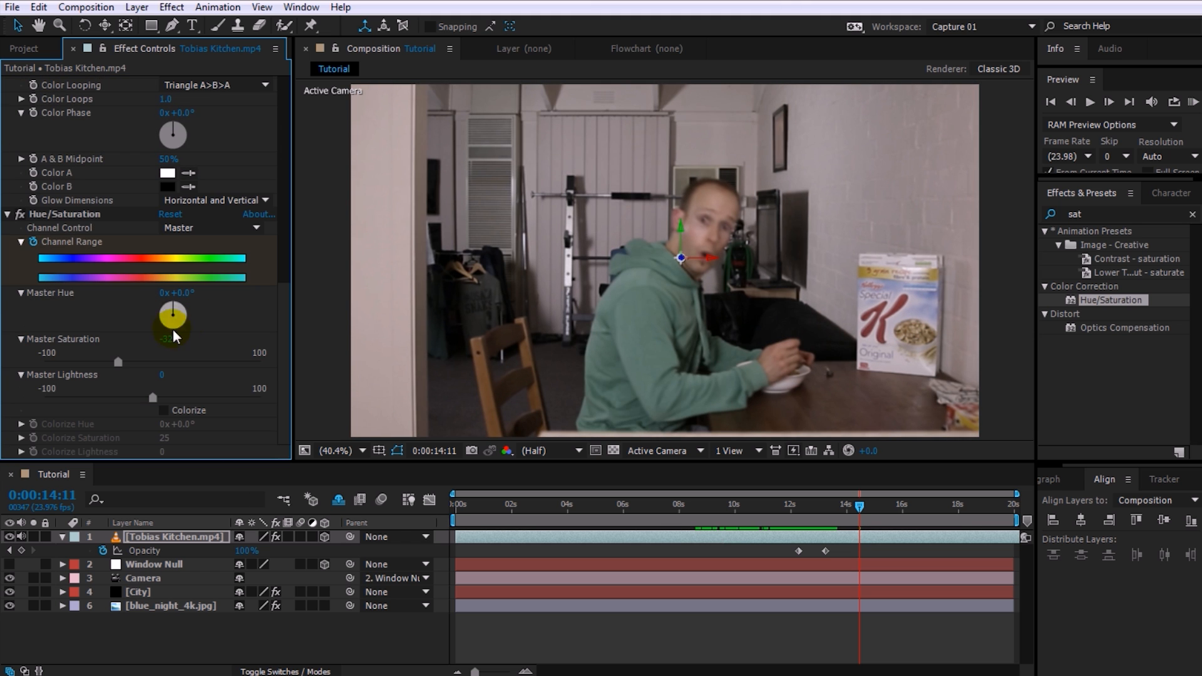
{"action": "left_click_drag", "start_coordinate": [122, 362], "coordinate": [152, 362]}
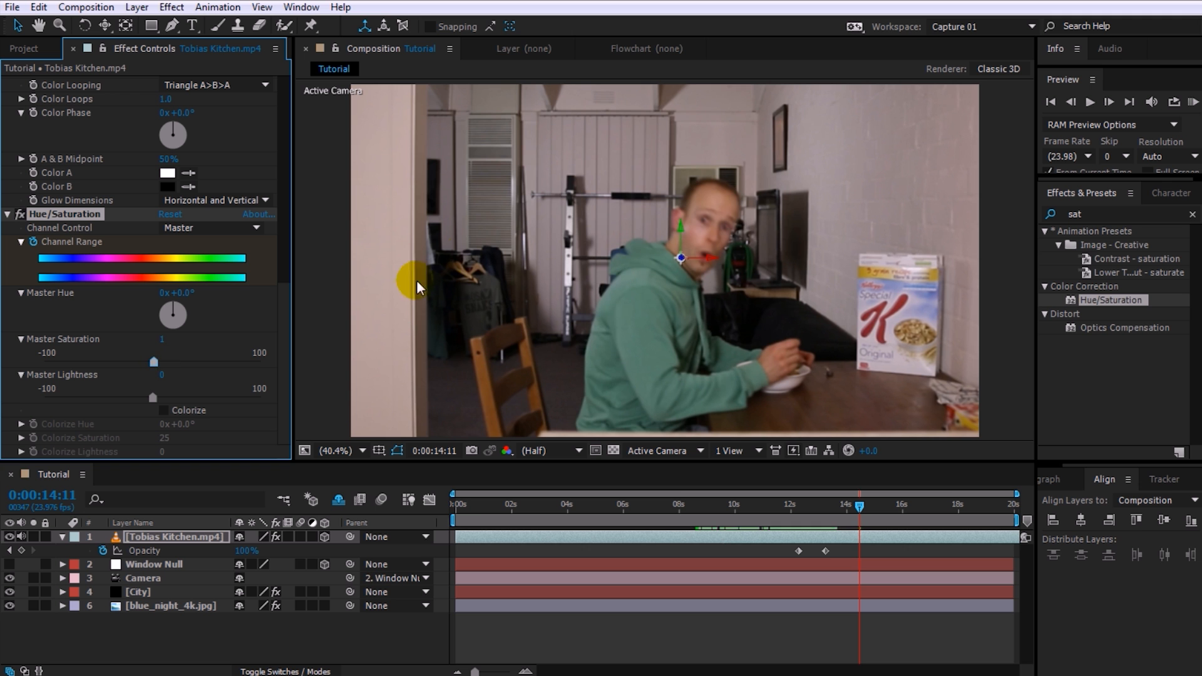
Preview the colour transition into the kitchen footage and review the camera flight back to its opening view.
{"action": "left_click_drag", "start_coordinate": [860, 504], "coordinate": [805, 527]}
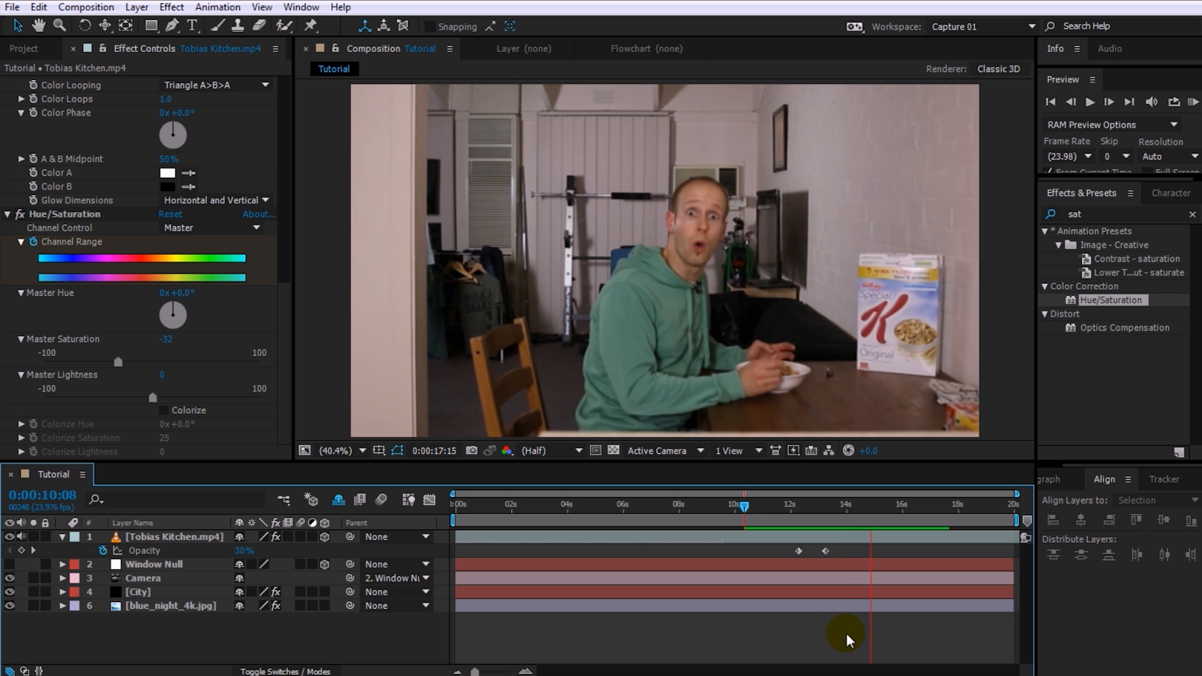
{"action": "left_click", "coordinate": [899, 505]}
{"action": "left_click_drag", "start_coordinate": [898, 504], "coordinate": [863, 532]}
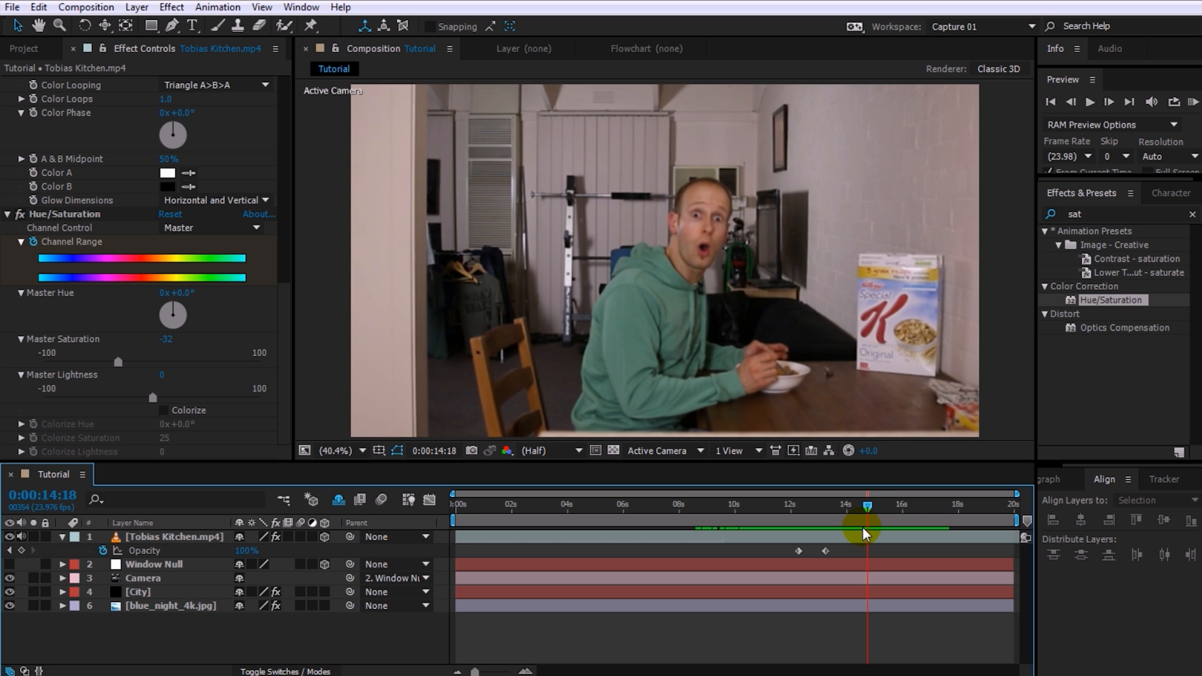
{"action": "left_click_drag", "start_coordinate": [864, 532], "coordinate": [500, 554]}
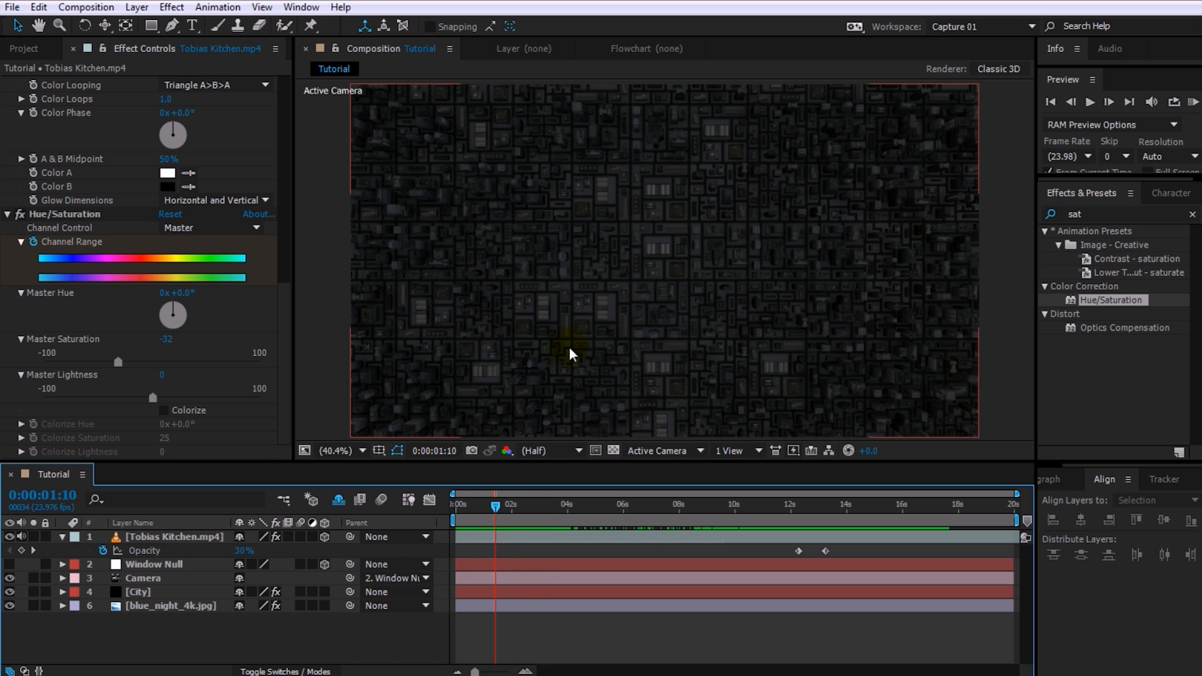
Pull the camera far back at 0:00:00:00 so the whole city grid fits inside the middle of the frame.
{"action": "left_click", "coordinate": [494, 510]}
{"action": "left_click_drag", "start_coordinate": [494, 513], "coordinate": [457, 529]}
{"action": "left_click", "coordinate": [585, 308]}
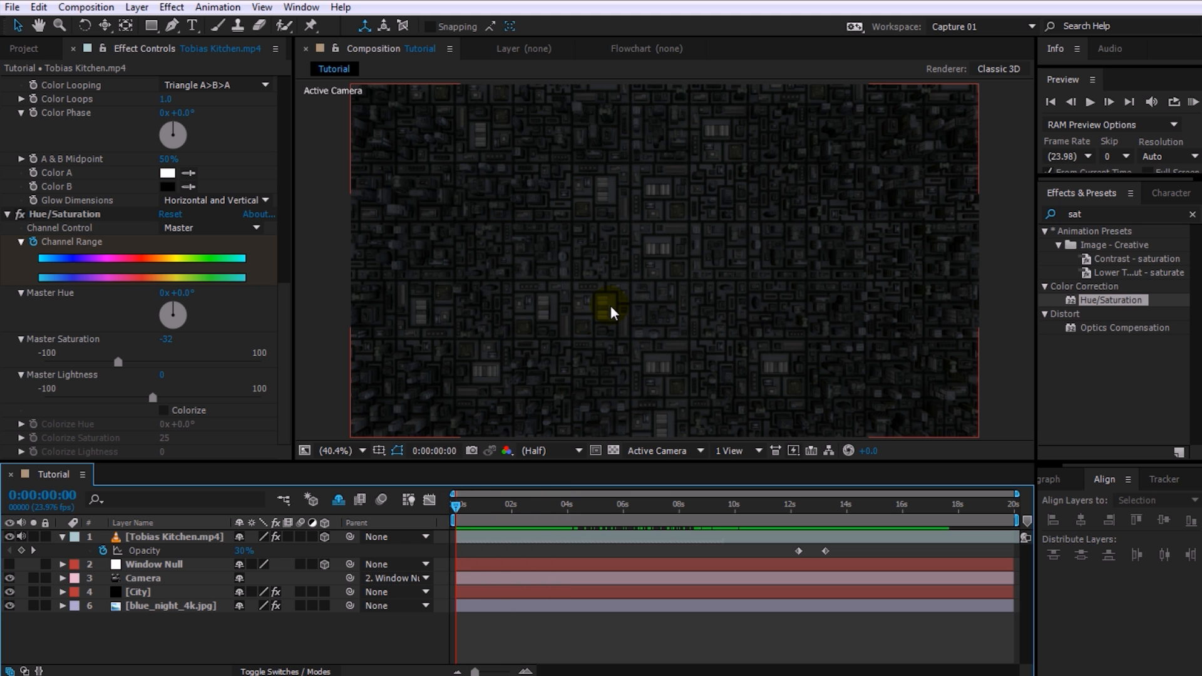
{"action": "key", "text": "c"}
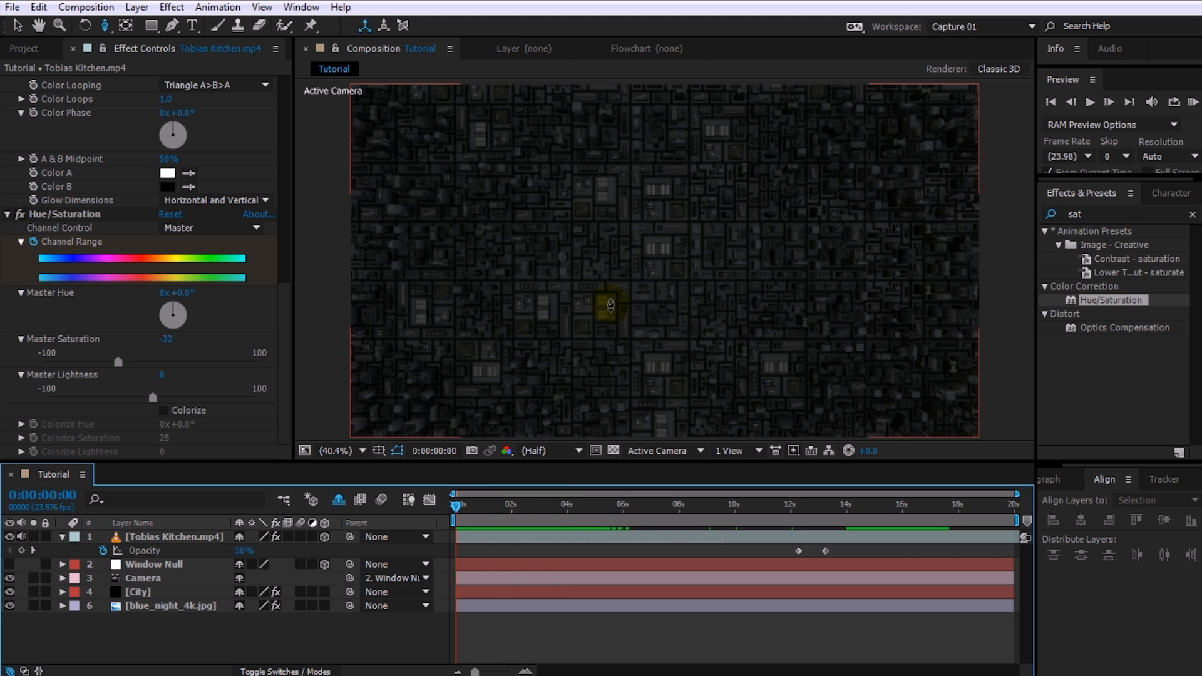
{"action": "left_click_drag", "start_coordinate": [611, 313], "coordinate": [633, 470]}
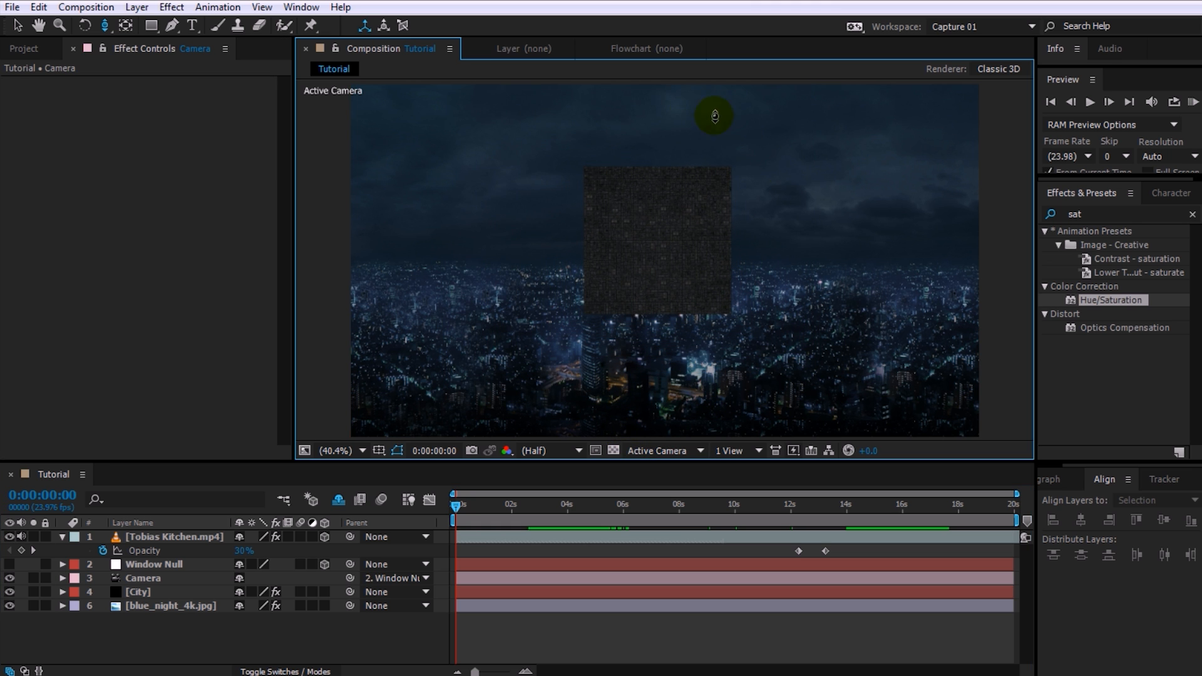
{"action": "left_click_drag", "start_coordinate": [639, 315], "coordinate": [646, 360]}
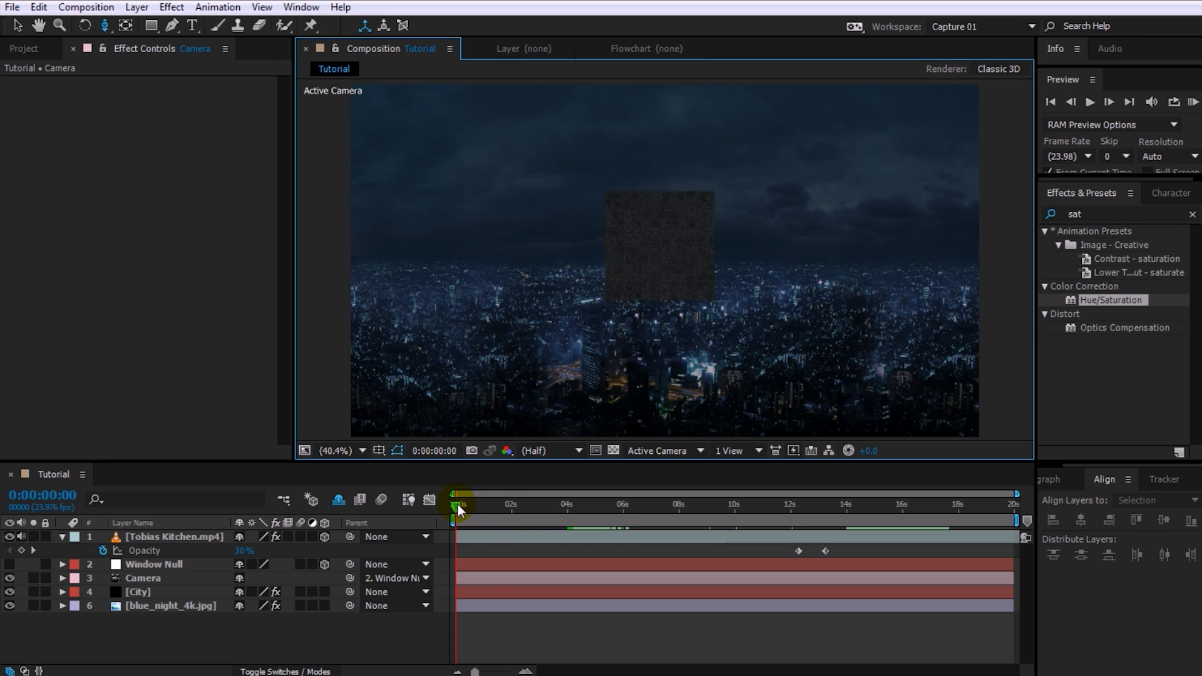
Go to 0:00:01:13, reveal the shy layers in the timeline and select the Clouds layer.
{"action": "left_click_drag", "start_coordinate": [457, 504], "coordinate": [501, 504]}
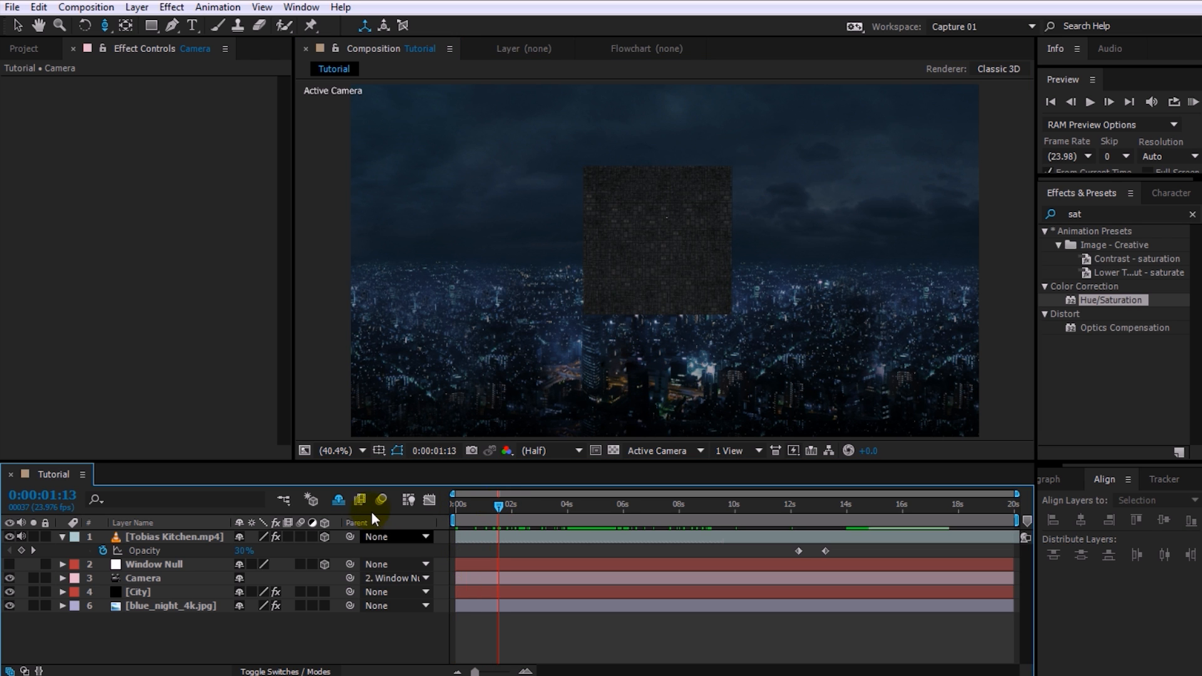
{"action": "left_click", "coordinate": [339, 501]}
{"action": "left_click", "coordinate": [154, 607]}
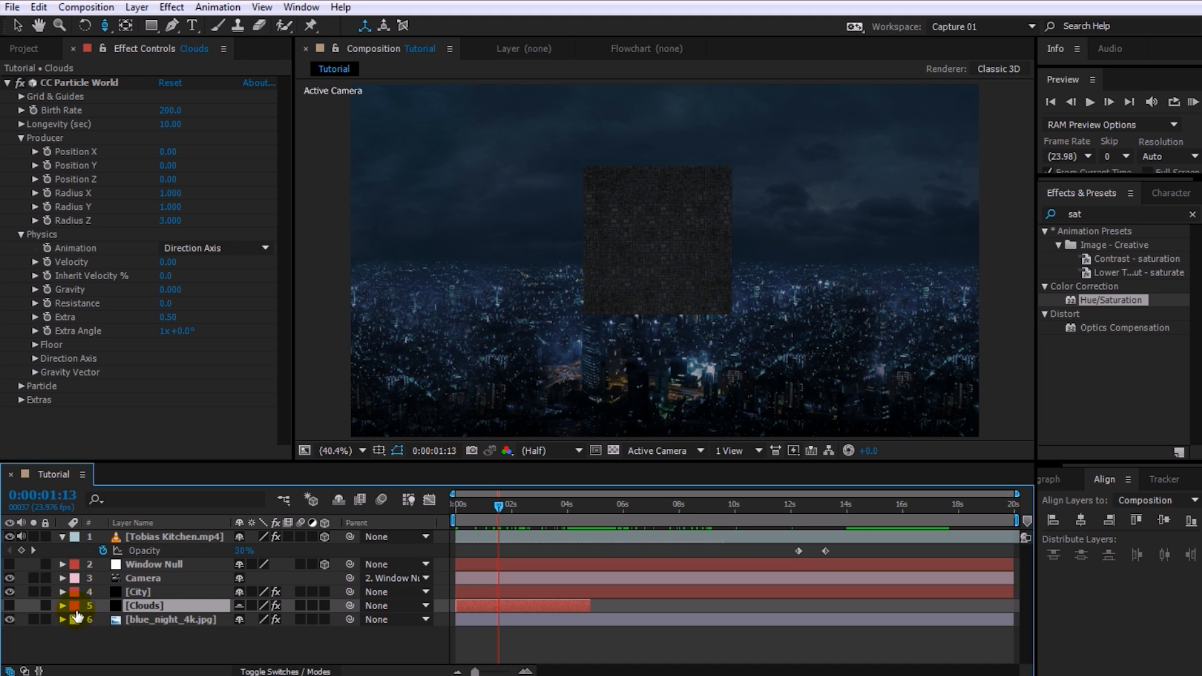
Make the Clouds layer visible and place it directly above the City layer in the stacking order.
{"action": "left_click", "coordinate": [10, 605]}
{"action": "left_click_drag", "start_coordinate": [149, 609], "coordinate": [153, 585]}
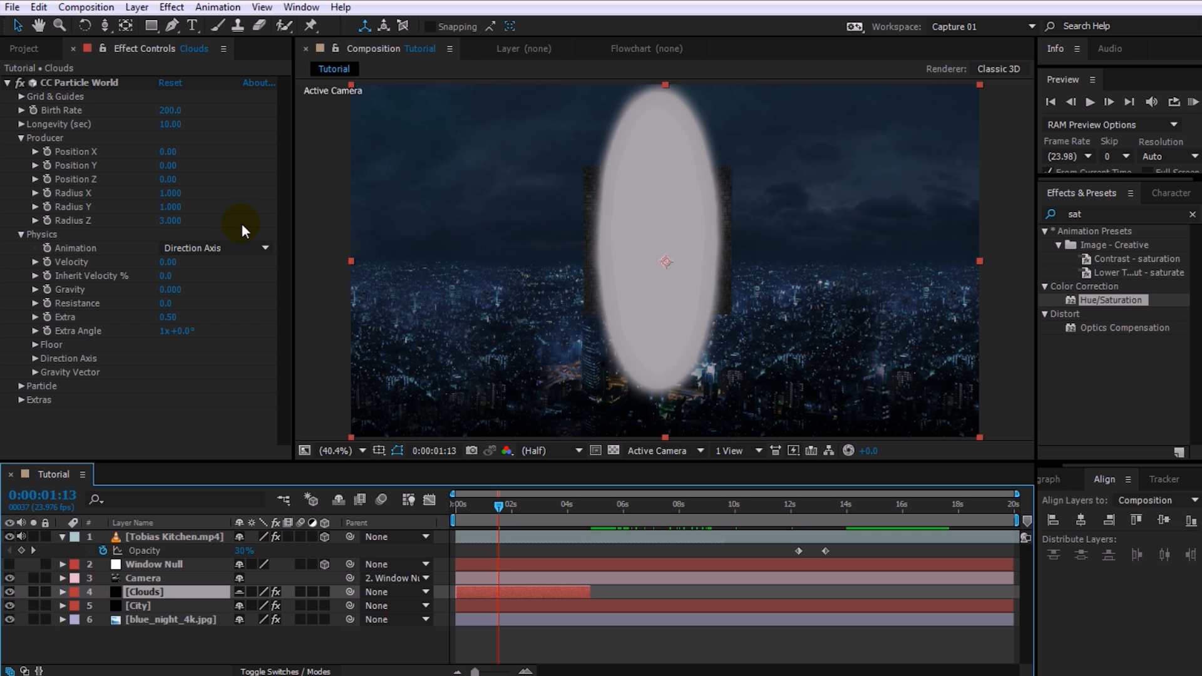
Enlarge the Clouds particle producer to Radius X 7.860, Radius Y 16.400 and Radius Z 7.300.
{"action": "left_click", "coordinate": [170, 221]}
{"action": "type", "text": "1"}
{"action": "key", "text": "Return"}
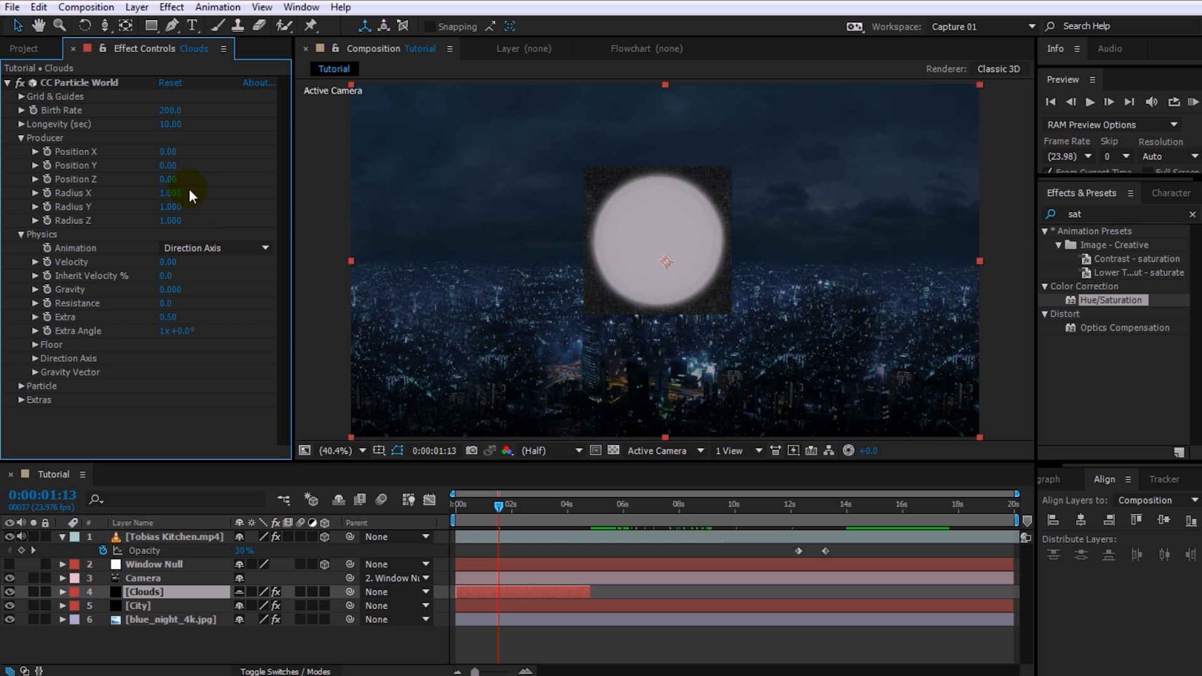
{"action": "left_click_drag", "start_coordinate": [168, 191], "coordinate": [222, 218]}
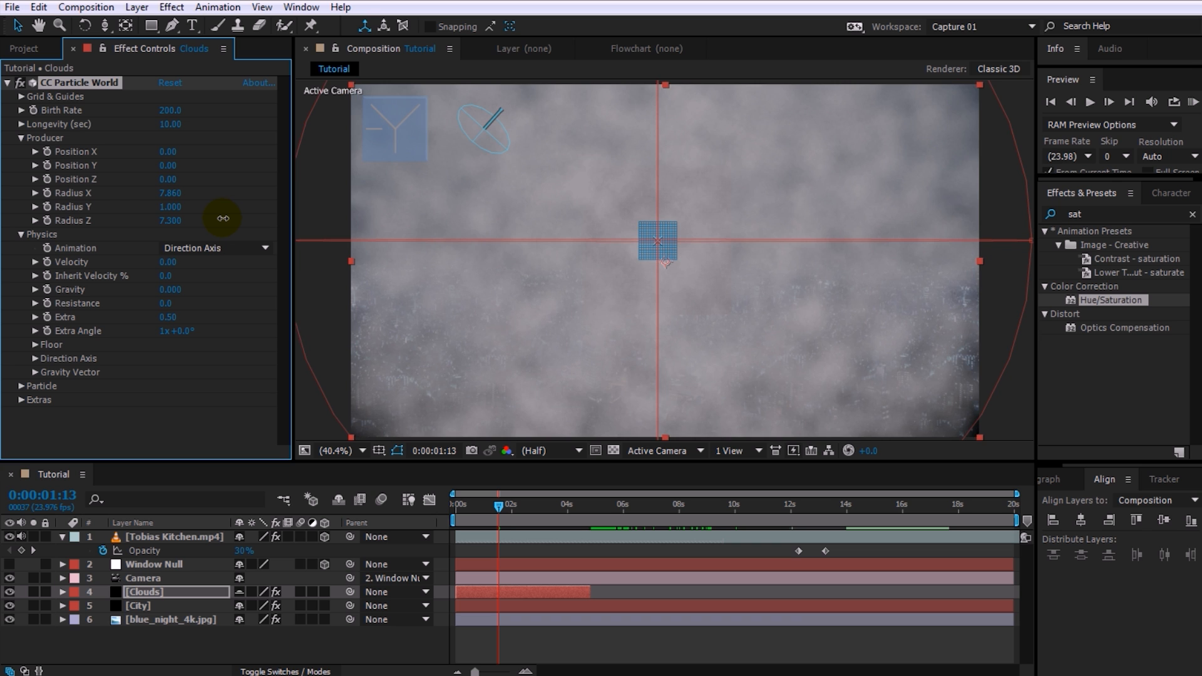
{"action": "left_click_drag", "start_coordinate": [169, 208], "coordinate": [288, 200]}
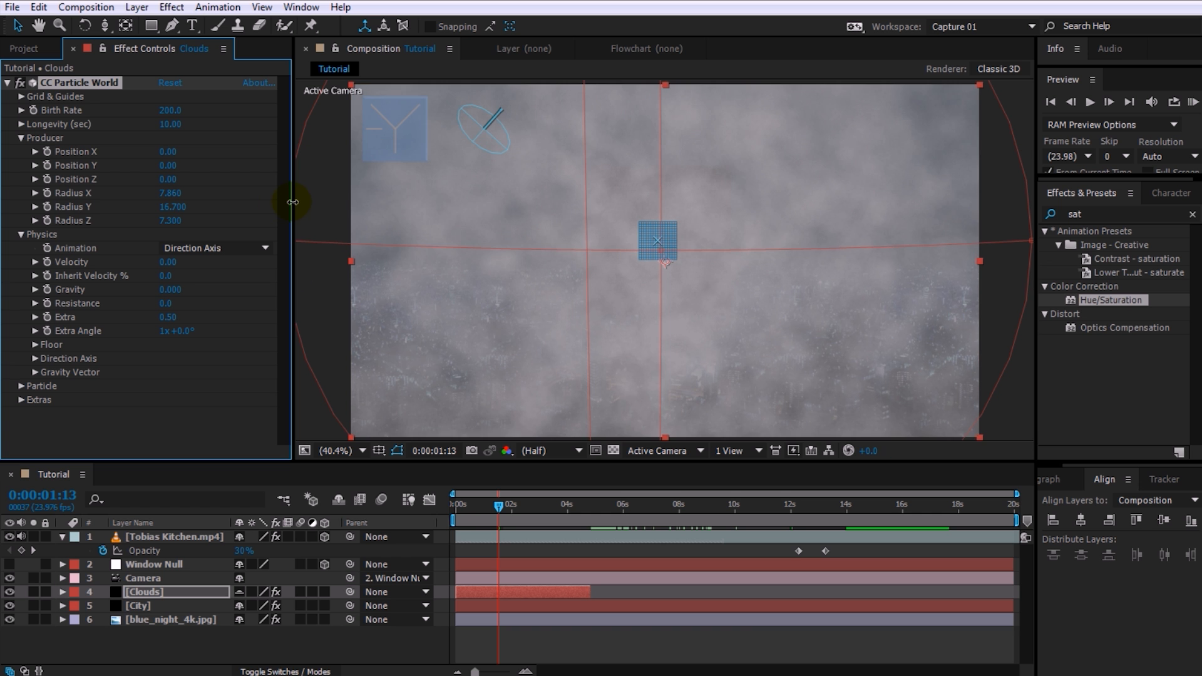
Preview the camera flight through the enlarged clouds from the start of the composition.
{"action": "left_click", "coordinate": [501, 505]}
{"action": "left_click_drag", "start_coordinate": [500, 505], "coordinate": [466, 506]}
{"action": "key", "text": "space"}
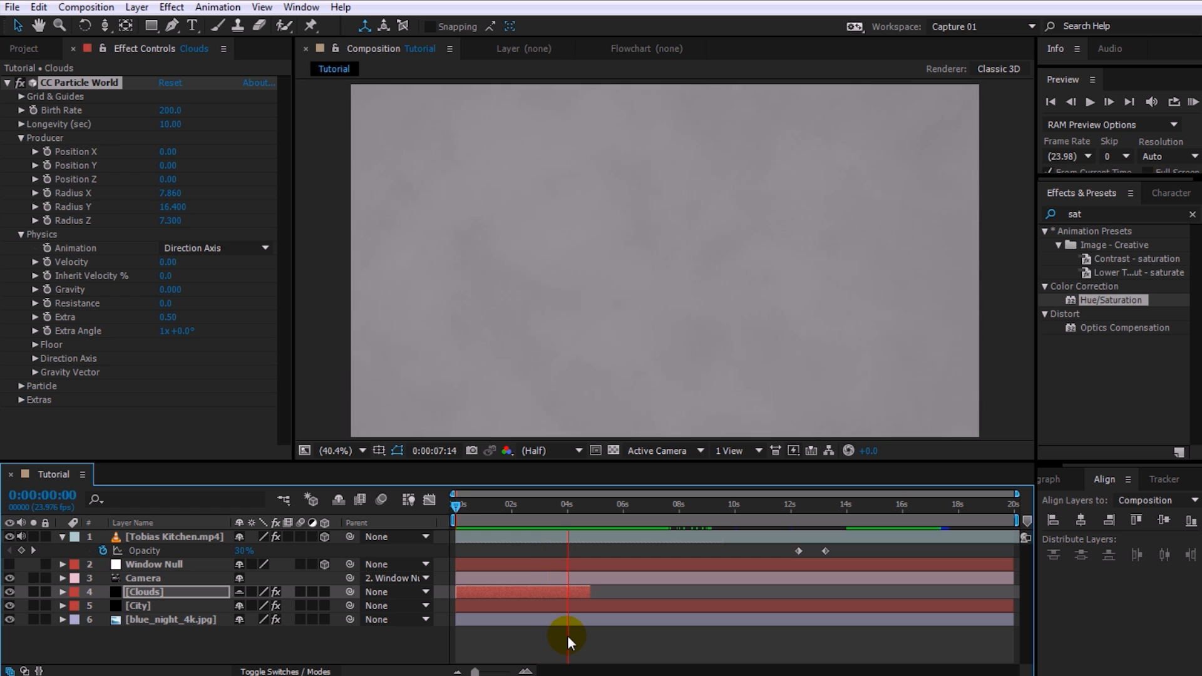
{"action": "key", "text": "space"}
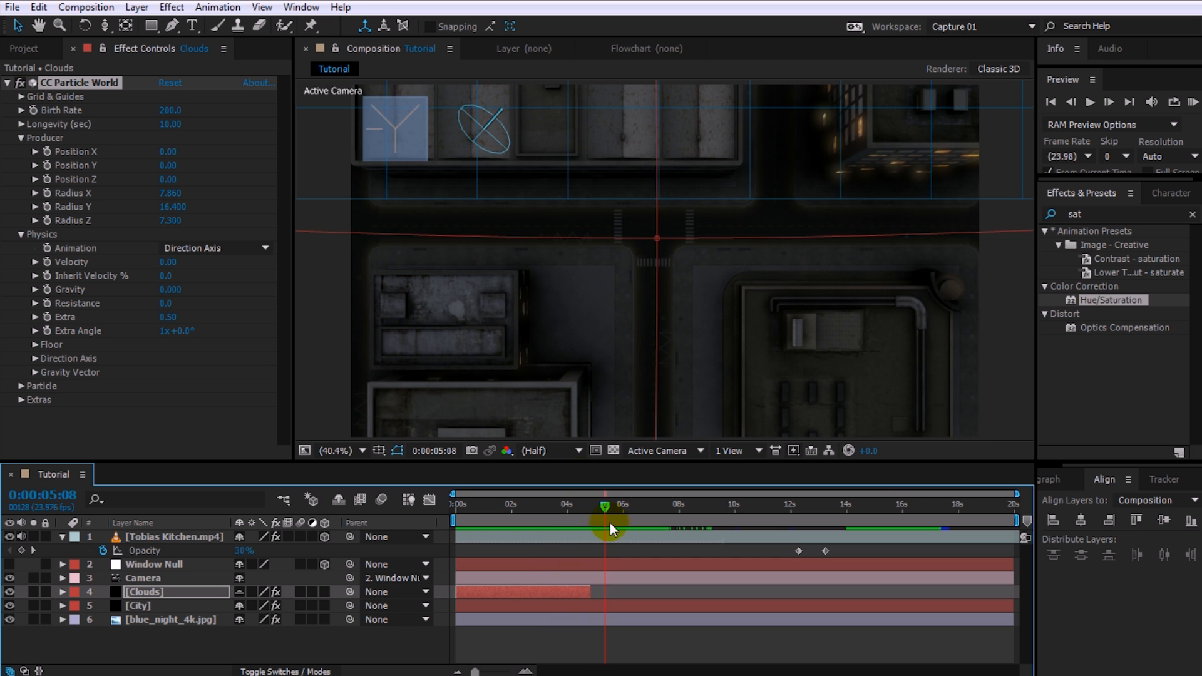
At 0:00:03:21, thin out the clouds by trying a particle Max Opacity of 2% and settling on 3%.
{"action": "left_click_drag", "start_coordinate": [599, 504], "coordinate": [561, 523]}
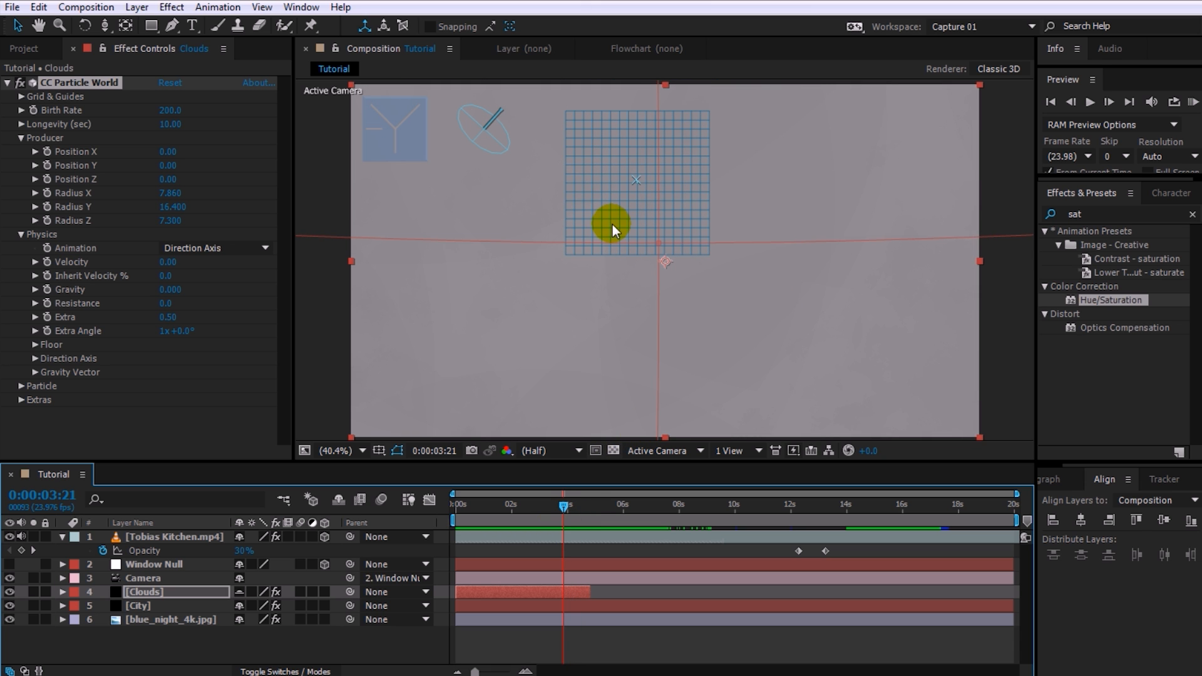
{"action": "left_click", "coordinate": [21, 387]}
{"action": "scroll", "coordinate": [21, 386], "scroll_direction": "down", "scroll_amount": 5}
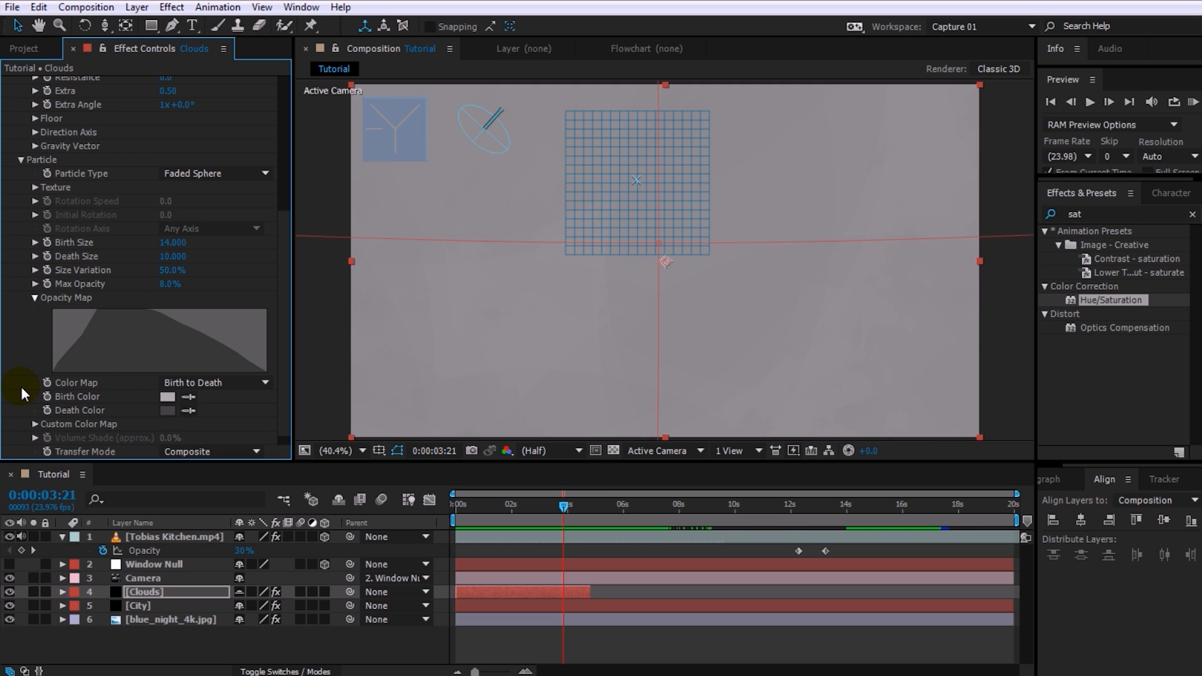
{"action": "left_click", "coordinate": [167, 283]}
{"action": "type", "text": "2"}
{"action": "key", "text": "Return"}
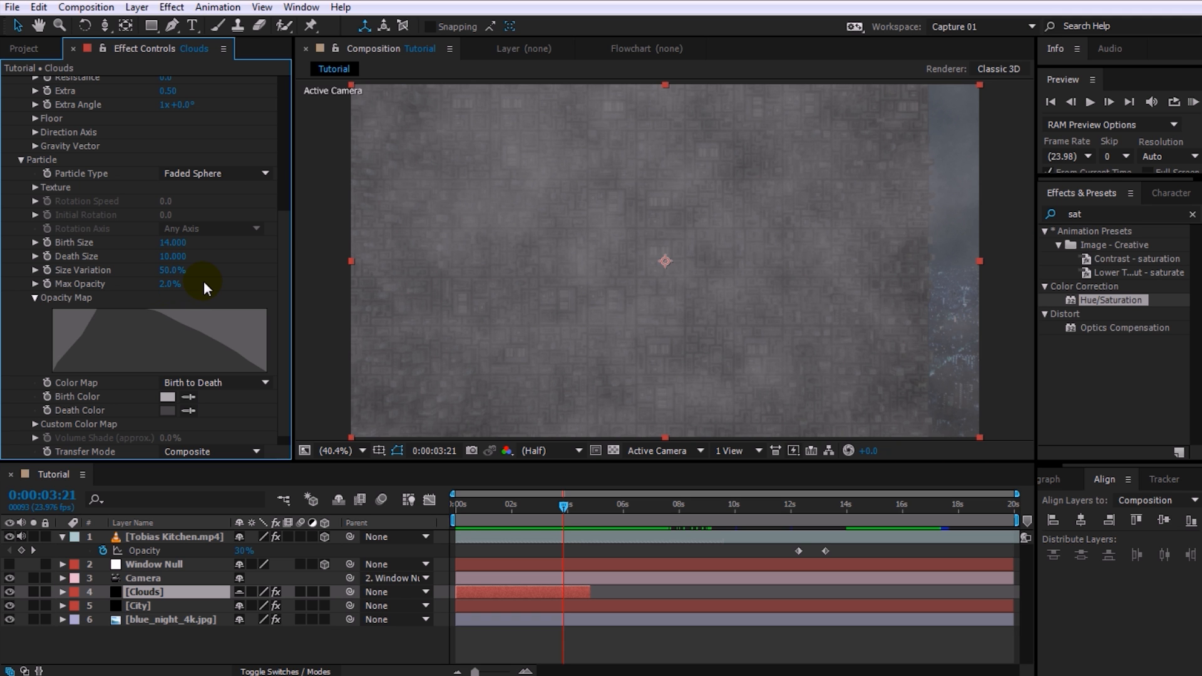
{"action": "left_click", "coordinate": [169, 283]}
{"action": "type", "text": "3"}
{"action": "key", "text": "Return"}
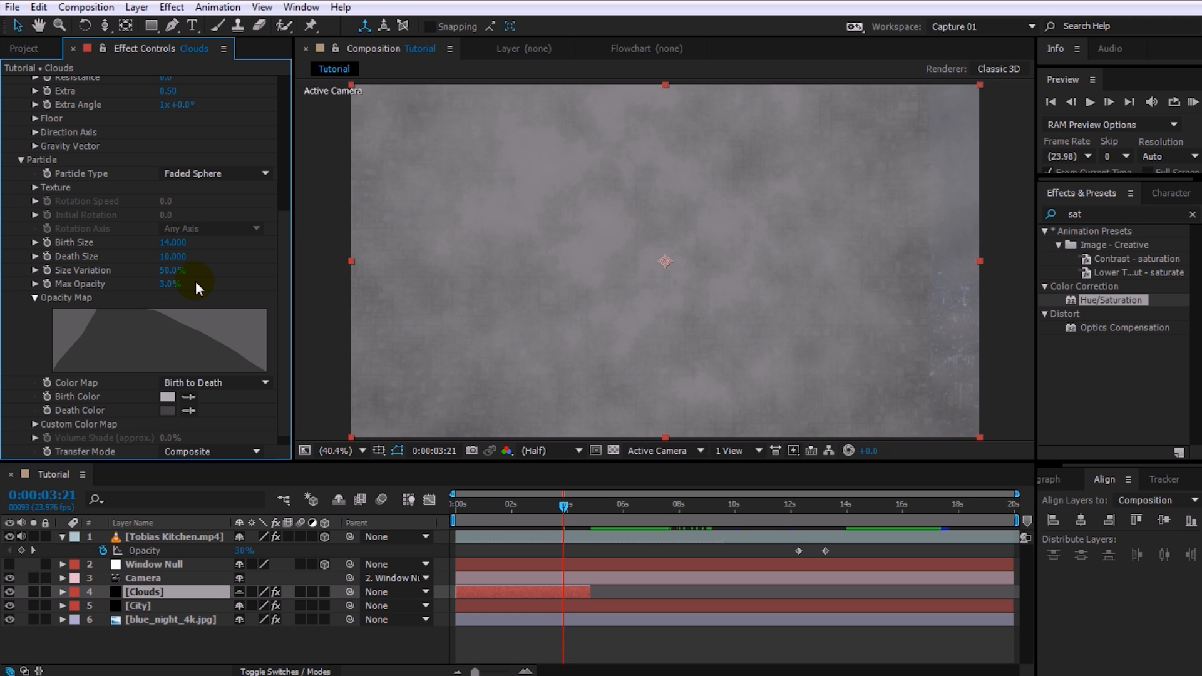
Extend the end of the Clouds layer to about 8 seconds and preview the clouds up to 0:00:04:20.
{"action": "left_click_drag", "start_coordinate": [283, 269], "coordinate": [278, 251]}
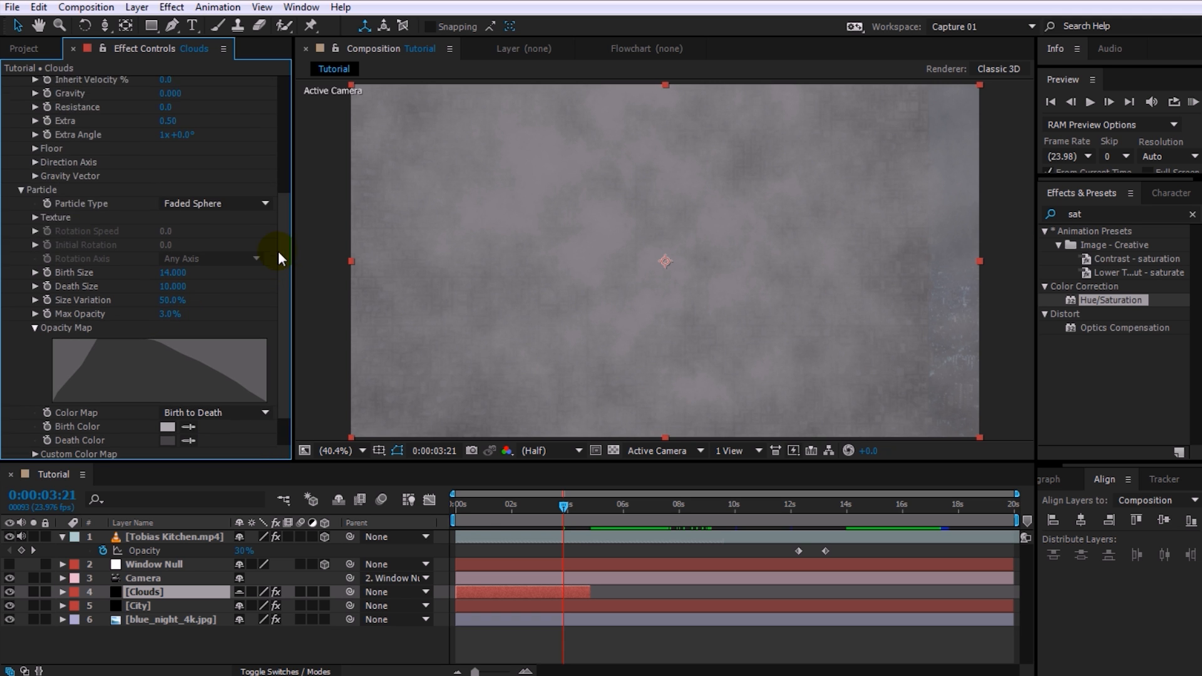
{"action": "left_click_drag", "start_coordinate": [592, 595], "coordinate": [678, 592]}
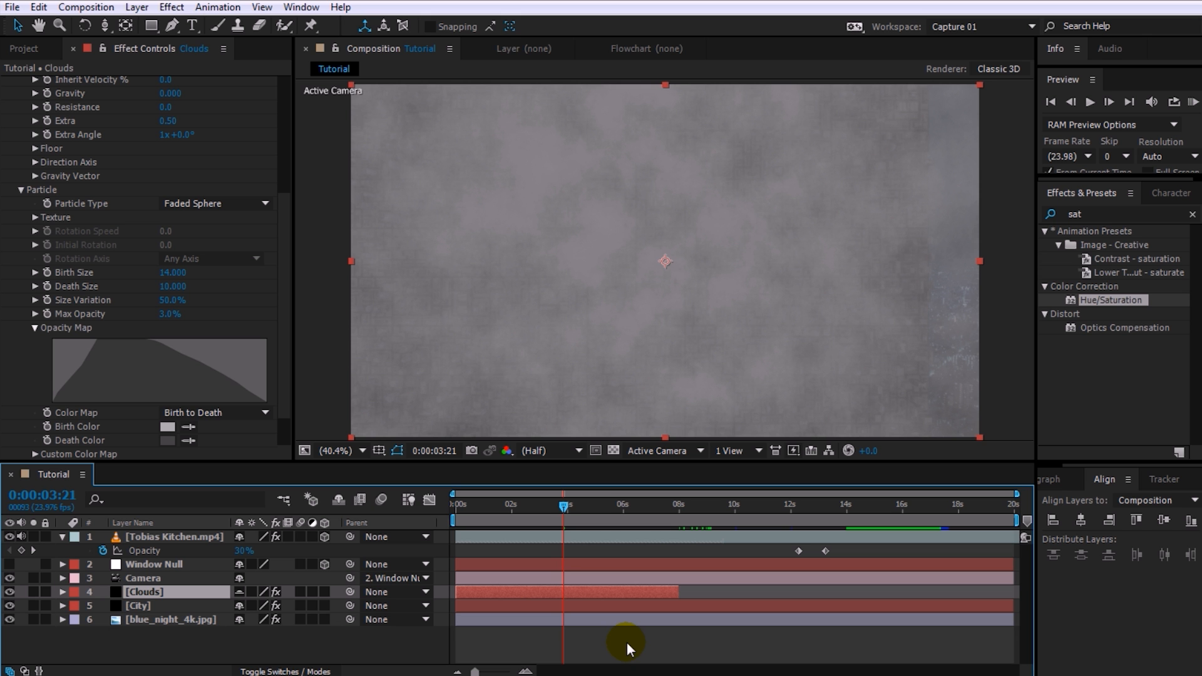
{"action": "key", "text": "space"}
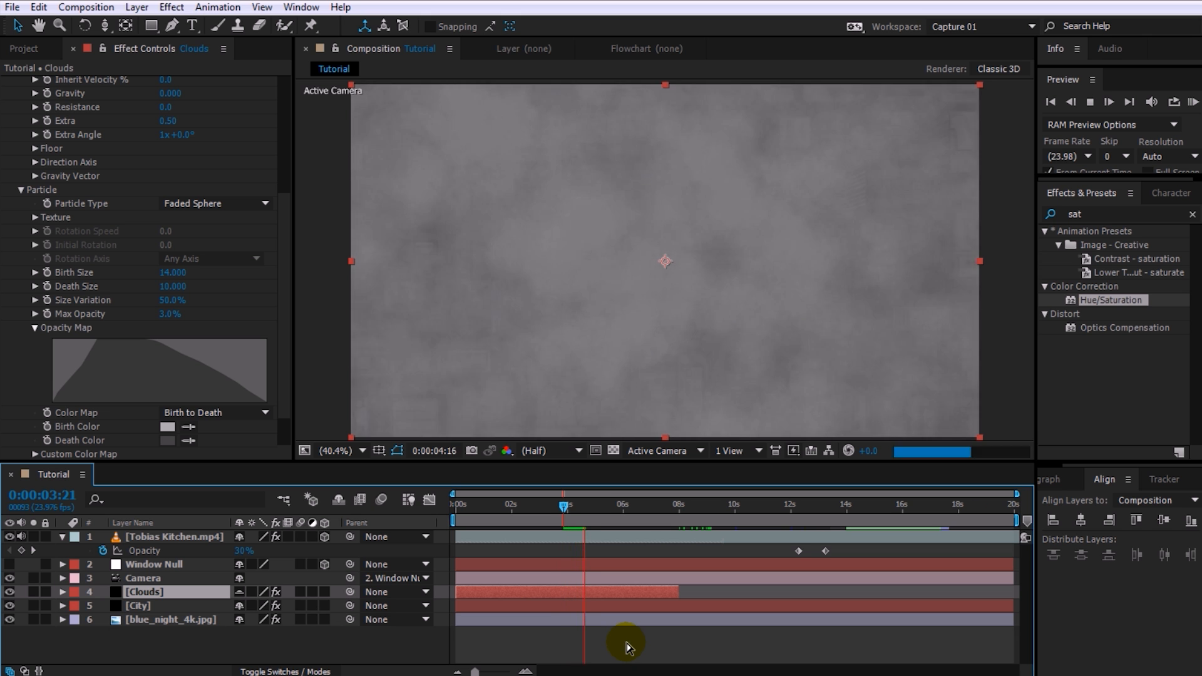
{"action": "left_click", "coordinate": [591, 506]}
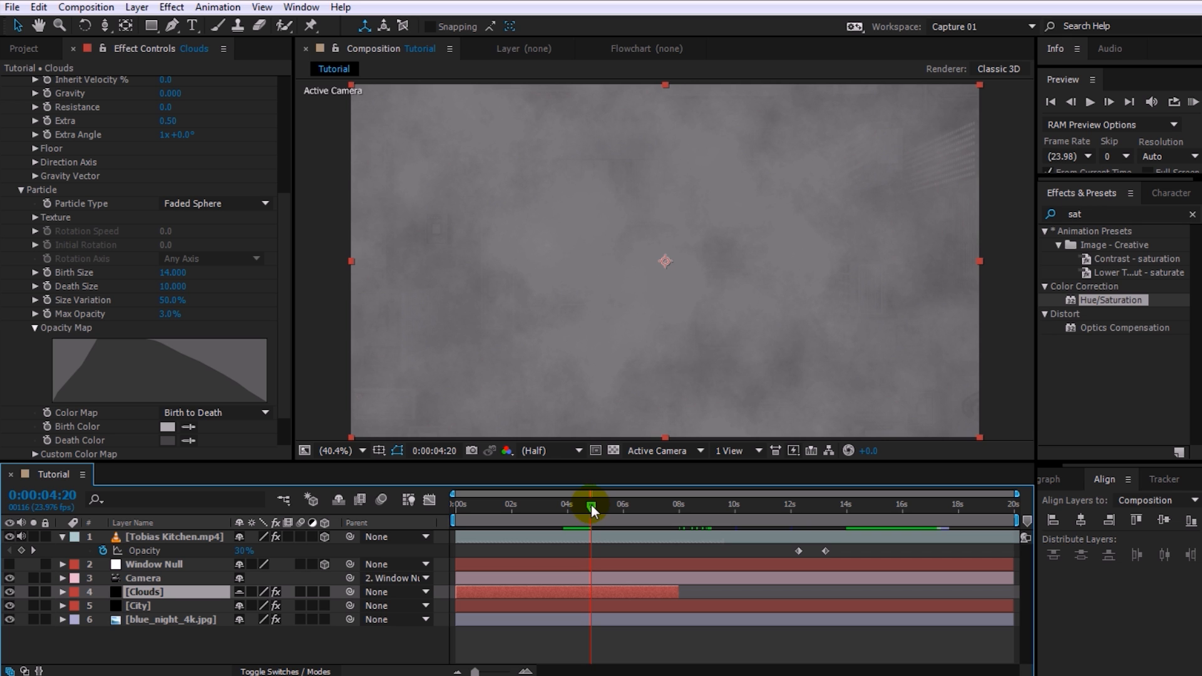
Hide and show the Clouds layer at 0:00:04:20 to compare the city with and without clouds.
{"action": "left_click", "coordinate": [14, 590]}
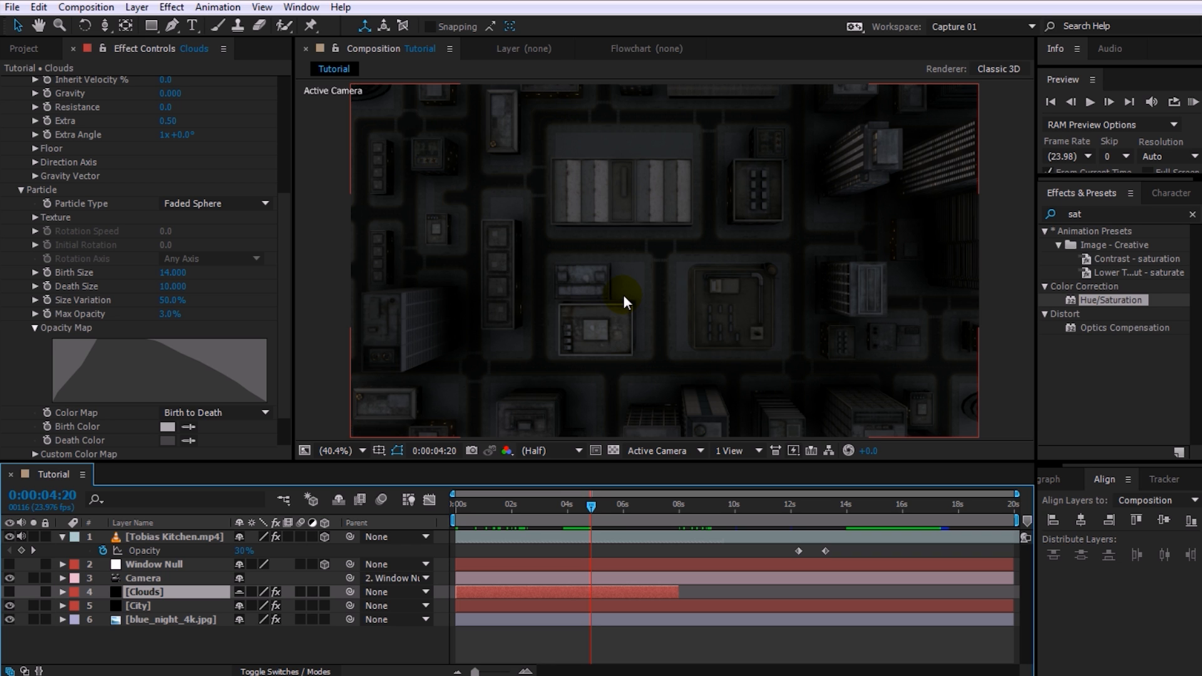
{"action": "key", "text": "KP_0"}
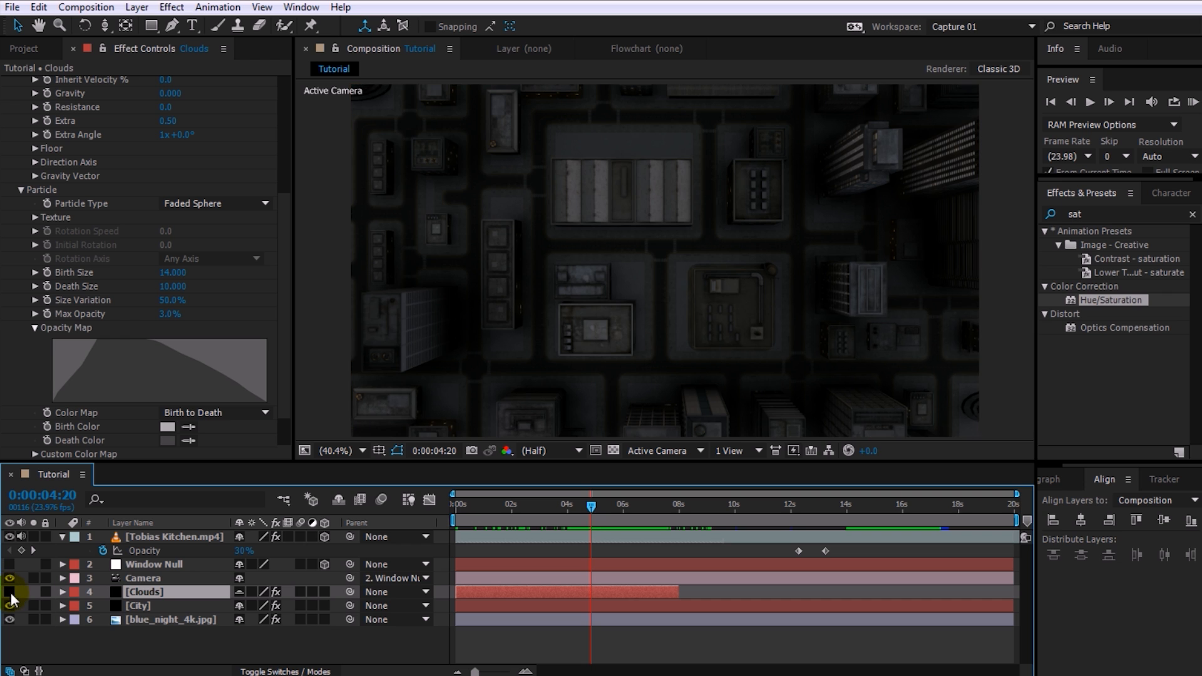
{"action": "left_click", "coordinate": [9, 591]}
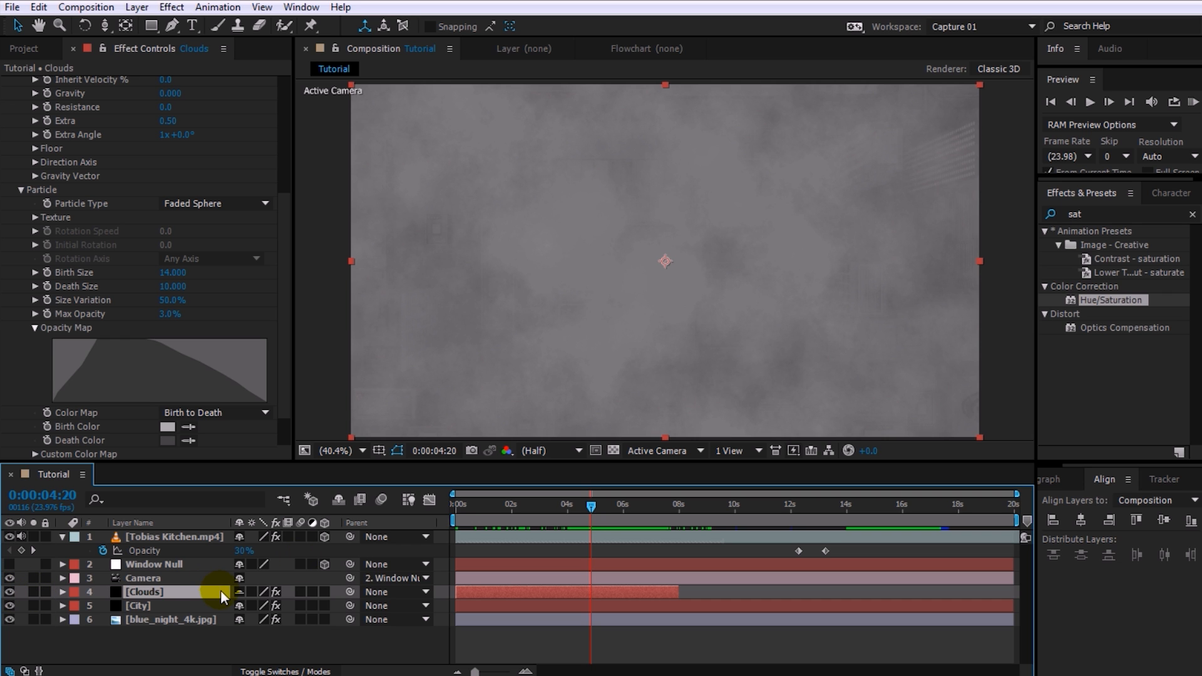
Adjust the Clouds producer to Position Y -6.81 and Radius Y 6.840, checking the frames around 4 seconds.
{"action": "left_click", "coordinate": [220, 590]}
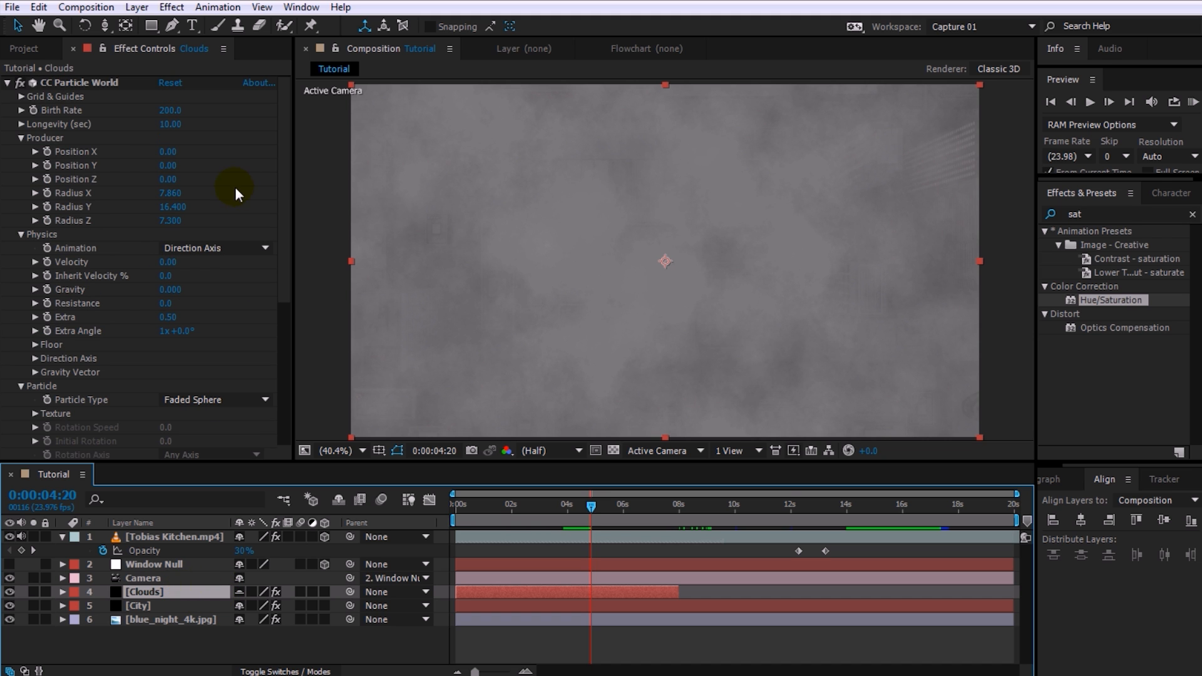
{"action": "left_click_drag", "start_coordinate": [173, 170], "coordinate": [66, 180]}
{"action": "left_click_drag", "start_coordinate": [584, 505], "coordinate": [562, 503]}
{"action": "left_click", "coordinate": [179, 168]}
{"action": "left_click_drag", "start_coordinate": [180, 167], "coordinate": [236, 167]}
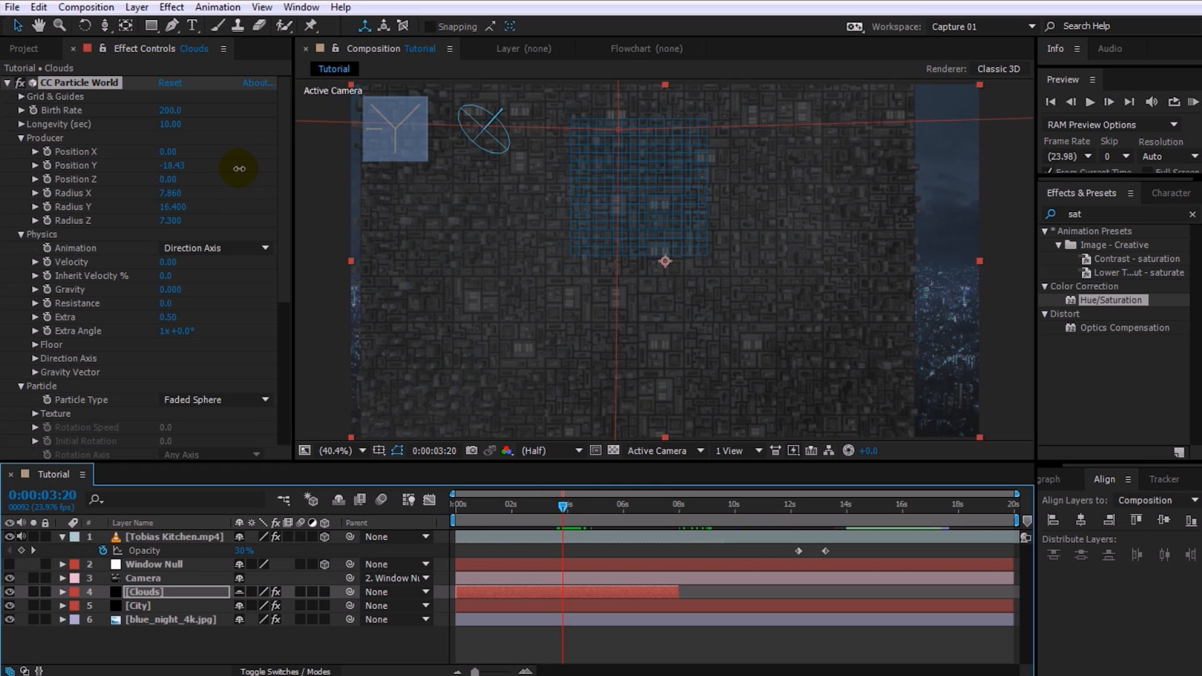
{"action": "left_click_drag", "start_coordinate": [176, 207], "coordinate": [149, 210]}
{"action": "left_click_drag", "start_coordinate": [172, 167], "coordinate": [289, 167]}
{"action": "left_click", "coordinate": [572, 504]}
{"action": "left_click_drag", "start_coordinate": [572, 505], "coordinate": [582, 508]}
{"action": "left_click_drag", "start_coordinate": [175, 207], "coordinate": [170, 171]}
{"action": "mouse_move", "coordinate": [578, 506]}
{"action": "left_mouse_down"}
{"action": "mouse_move", "coordinate": [527, 505]}
{"action": "mouse_move", "coordinate": [564, 512]}
{"action": "left_mouse_up"}
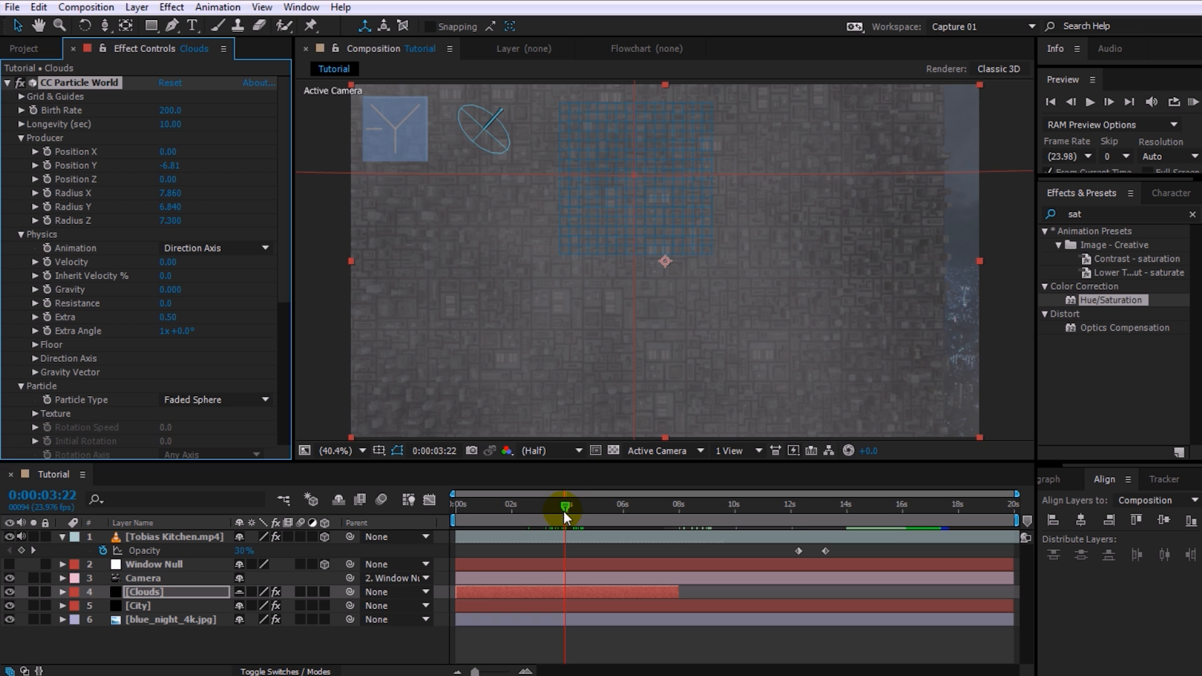
At 0:00:04:00, add an Opacity keyframe of 0% to the City layer.
{"action": "left_click_drag", "start_coordinate": [563, 512], "coordinate": [566, 513]}
{"action": "left_click", "coordinate": [569, 504]}
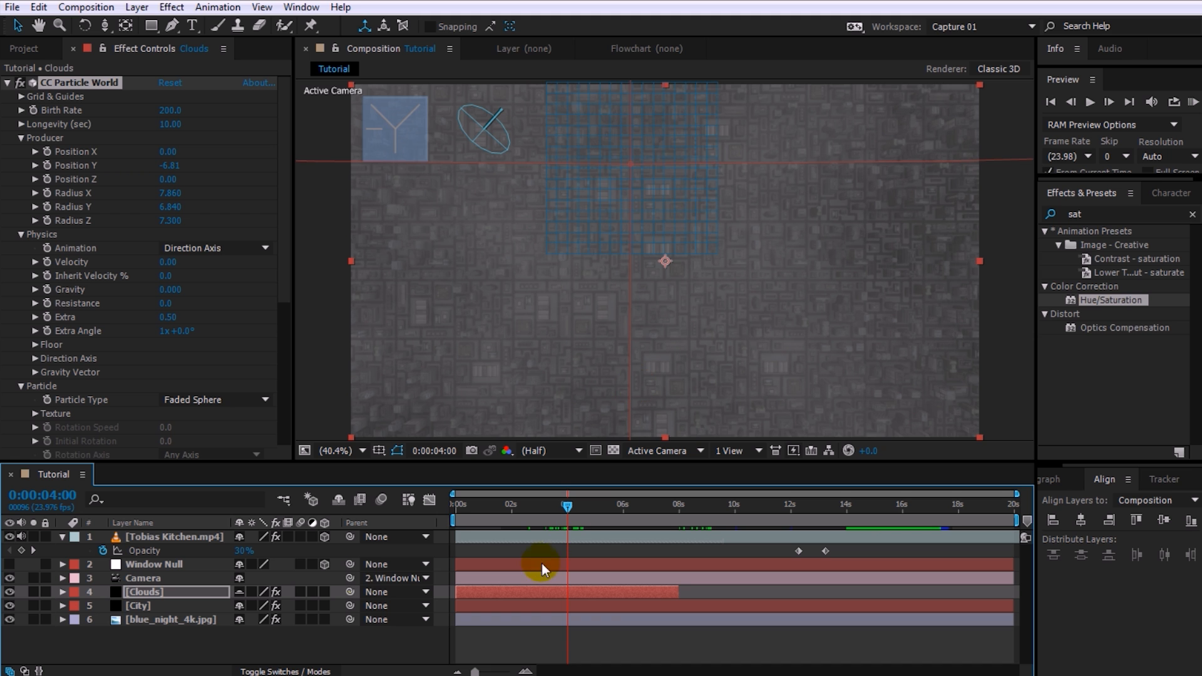
{"action": "left_click", "coordinate": [190, 604]}
{"action": "key", "text": "t"}
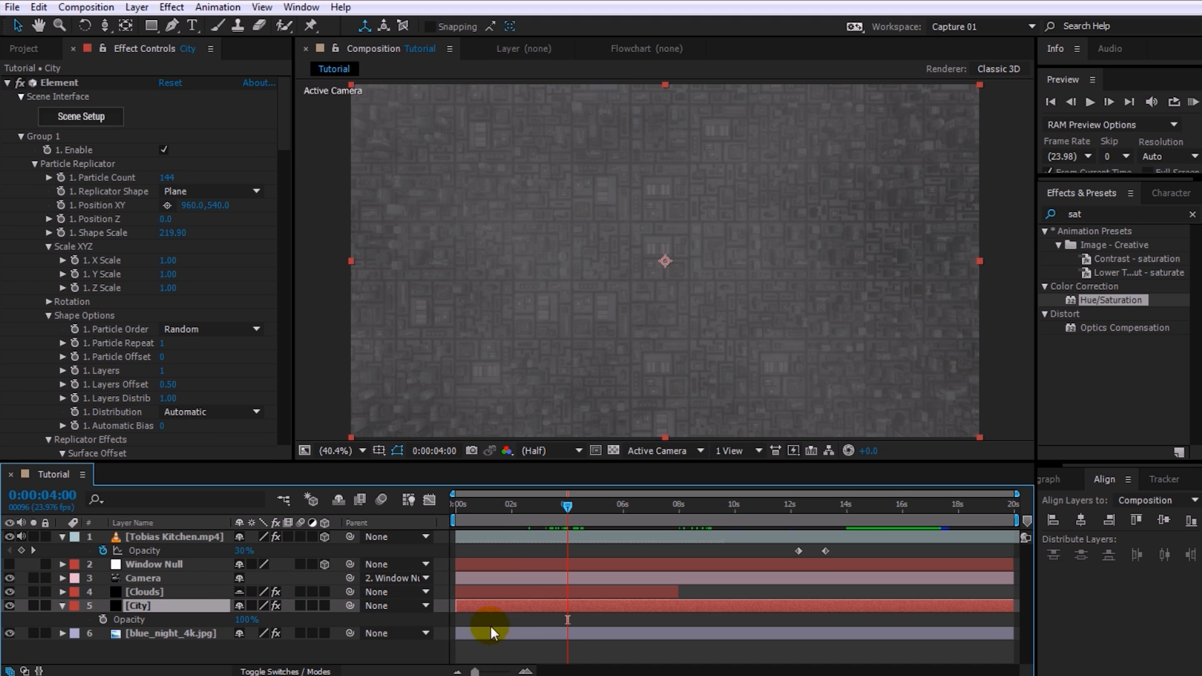
{"action": "left_click", "coordinate": [102, 619]}
{"action": "left_click_drag", "start_coordinate": [246, 619], "coordinate": [74, 611]}
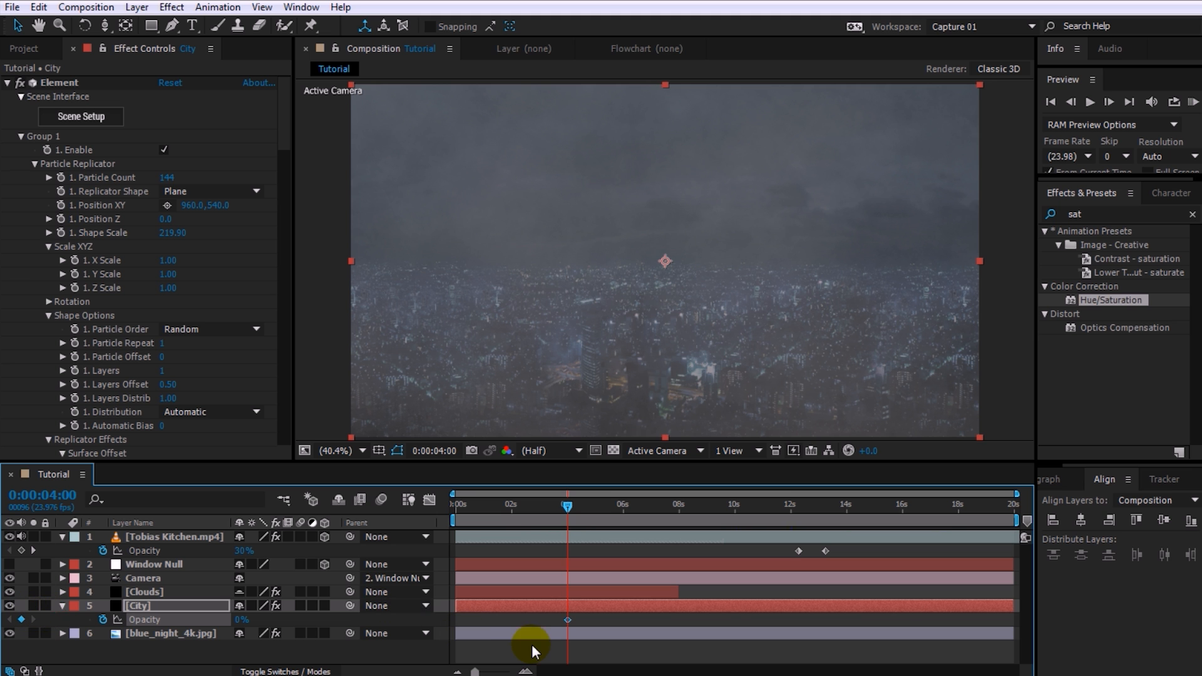
Set the City layer's Opacity to 100% at about 5 seconds and check the fade-in at 0:00:04:06.
{"action": "left_click_drag", "start_coordinate": [567, 509], "coordinate": [594, 510]}
{"action": "left_click_drag", "start_coordinate": [238, 625], "coordinate": [279, 614]}
{"action": "left_click_drag", "start_coordinate": [592, 504], "coordinate": [572, 506]}
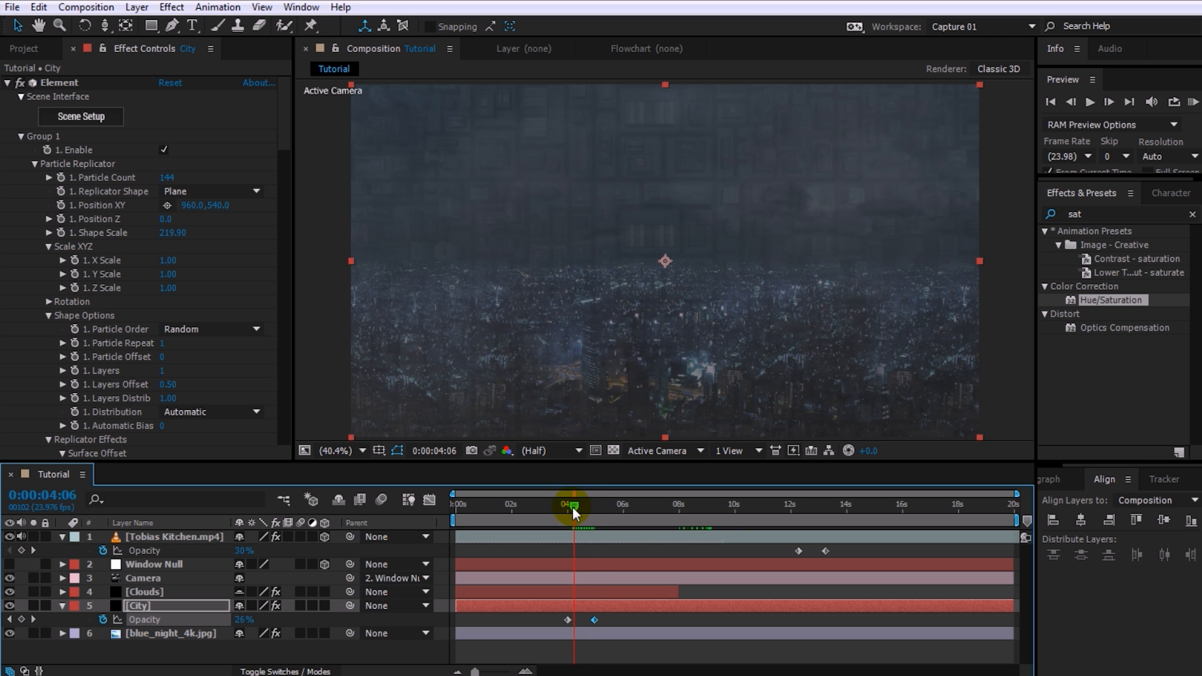
Trim the start of the blue_night_4k.jpg layer to the City's second opacity keyframe and check the shot up to 0:00:07:09.
{"action": "left_click", "coordinate": [500, 633]}
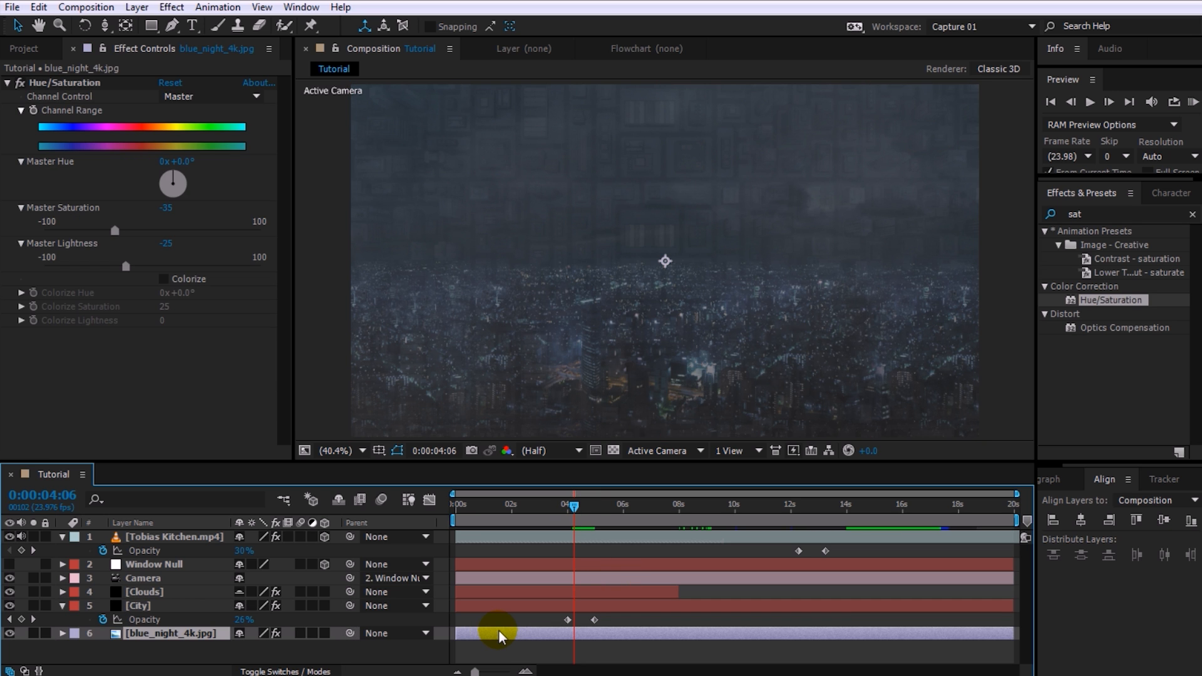
{"action": "left_click_drag", "start_coordinate": [461, 633], "coordinate": [596, 634]}
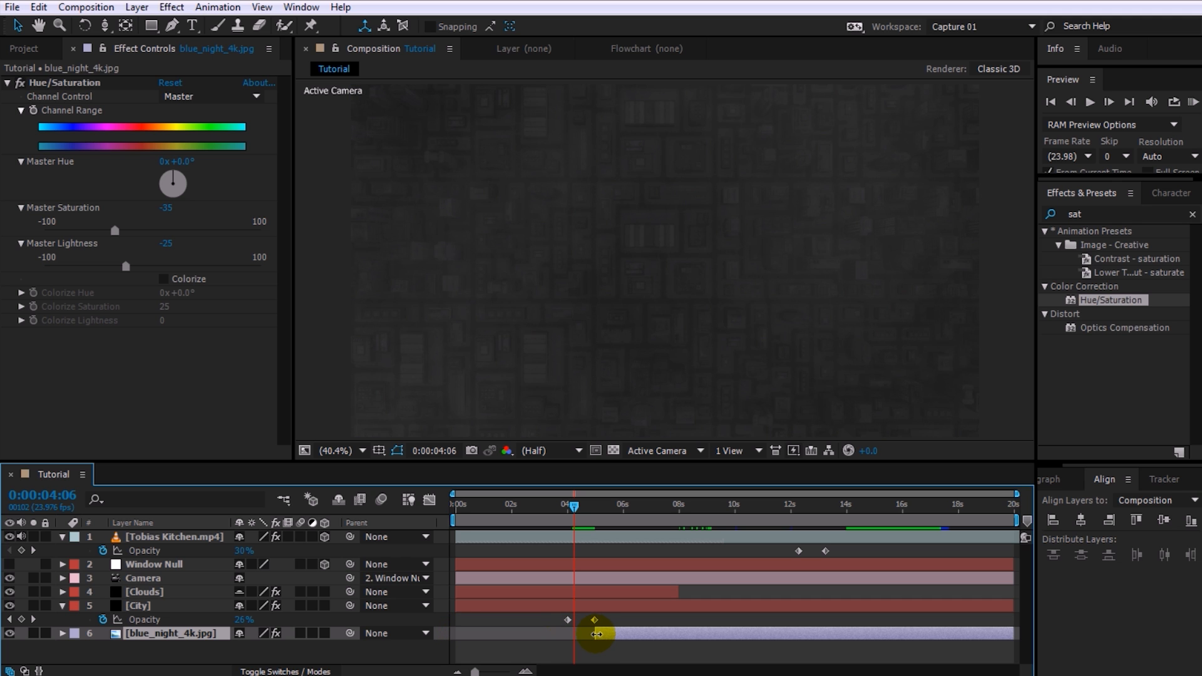
{"action": "left_click_drag", "start_coordinate": [571, 499], "coordinate": [672, 594]}
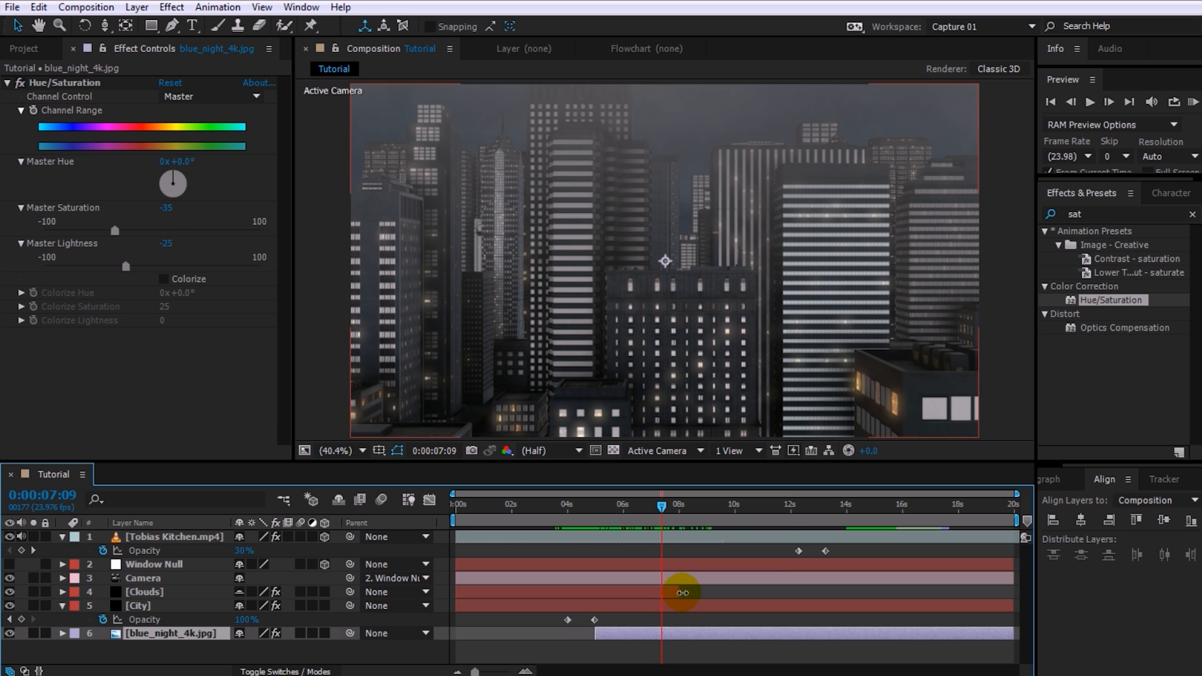
Try a longer Clouds layer of about 14 seconds, and trim its end back to about 6 seconds.
{"action": "left_click", "coordinate": [682, 593]}
{"action": "mouse_move", "coordinate": [666, 505]}
{"action": "left_mouse_down"}
{"action": "mouse_move", "coordinate": [701, 512]}
{"action": "mouse_move", "coordinate": [659, 512]}
{"action": "mouse_move", "coordinate": [676, 513]}
{"action": "left_mouse_up"}
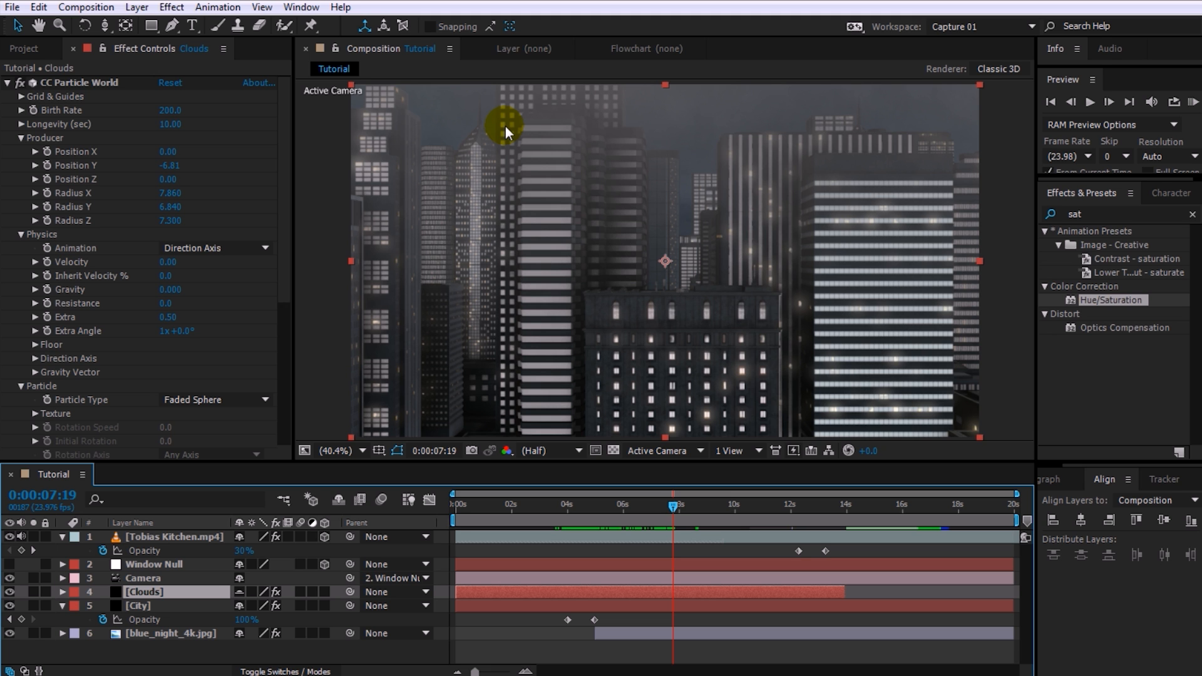
{"action": "left_click_drag", "start_coordinate": [661, 511], "coordinate": [624, 507]}
{"action": "left_click_drag", "start_coordinate": [840, 592], "coordinate": [625, 592]}
Examine the flight between the buildings around 0:00:08:10 and preview the whole animation from near the start.
{"action": "left_click", "coordinate": [628, 504]}
{"action": "left_click_drag", "start_coordinate": [627, 504], "coordinate": [691, 513]}
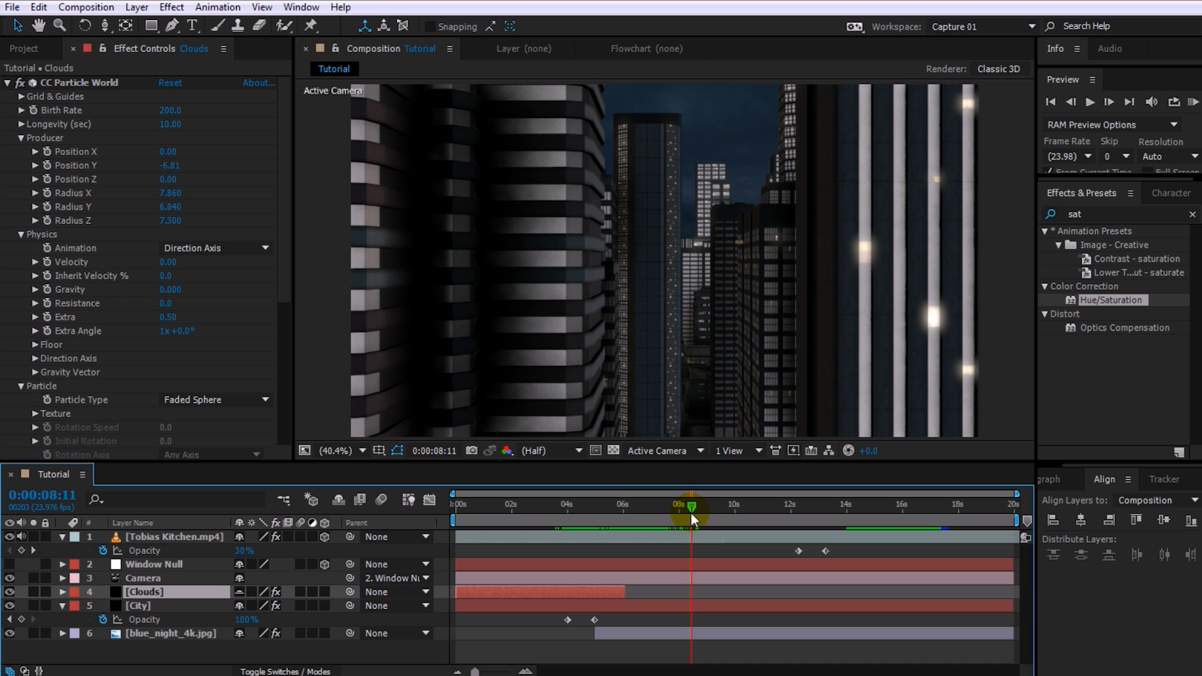
{"action": "left_click_drag", "start_coordinate": [690, 512], "coordinate": [687, 512]}
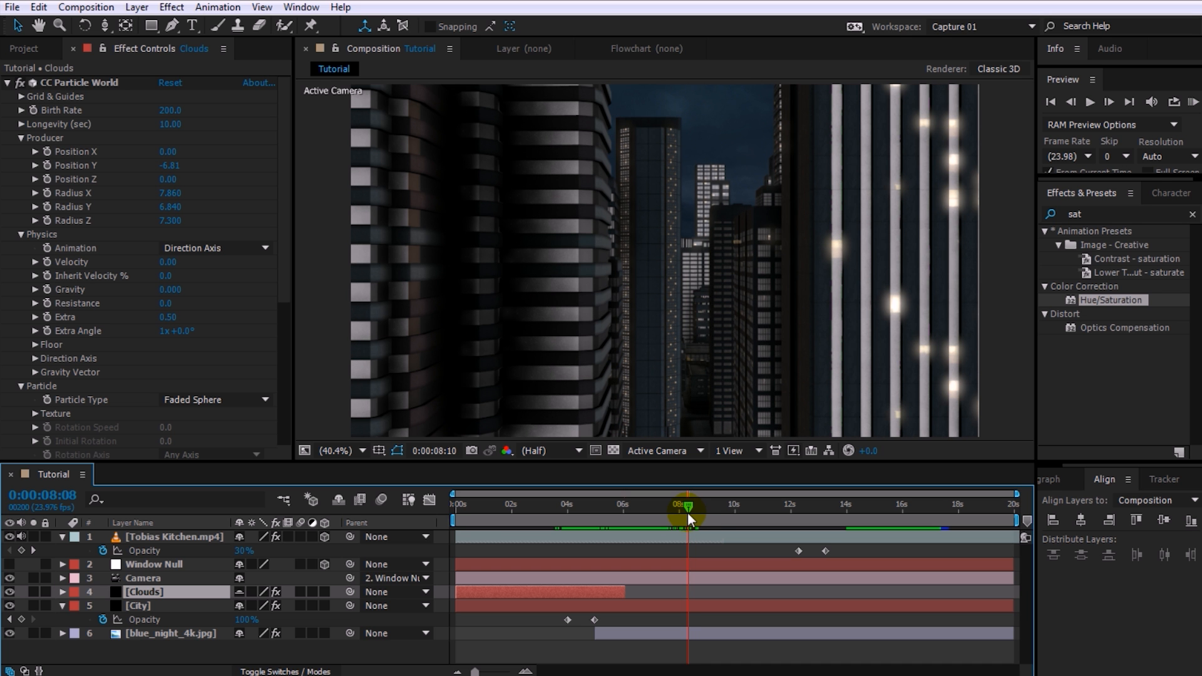
{"action": "left_click_drag", "start_coordinate": [687, 512], "coordinate": [461, 630]}
{"action": "key", "text": "space"}
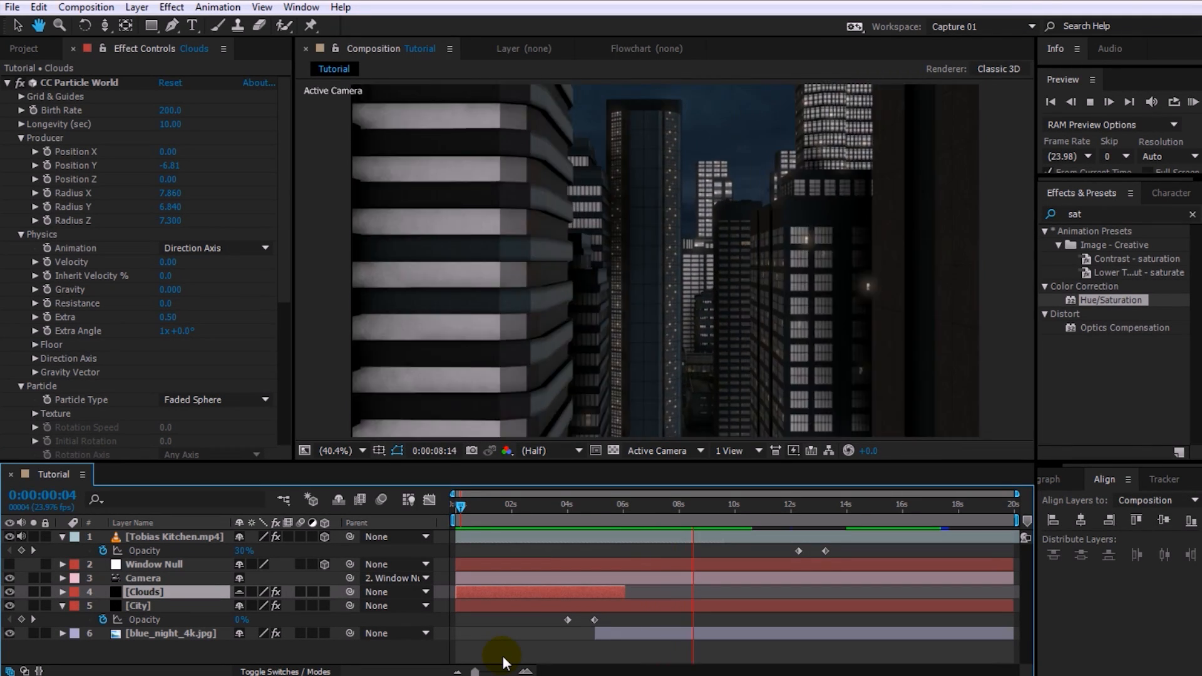
{"action": "key", "text": "space"}
At 0:00:08:09, enable motion blur for the composition and for the City layer.
{"action": "left_click_drag", "start_coordinate": [702, 501], "coordinate": [690, 528]}
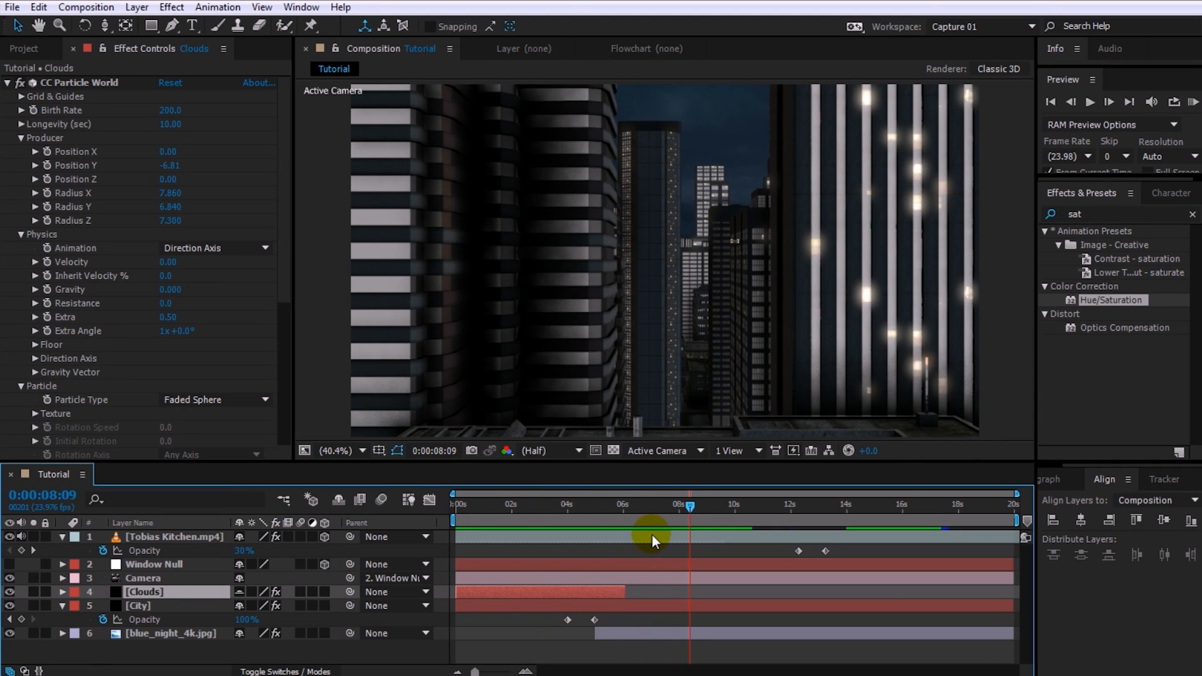
{"action": "left_click", "coordinate": [381, 501]}
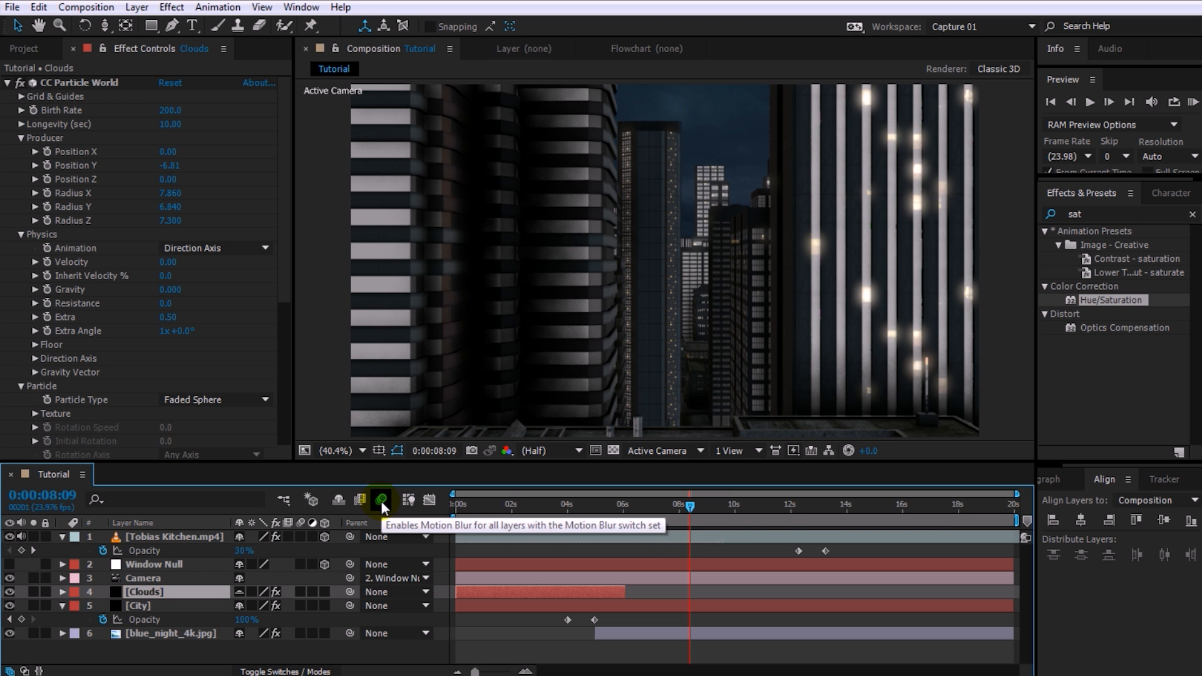
{"action": "left_click", "coordinate": [299, 604]}
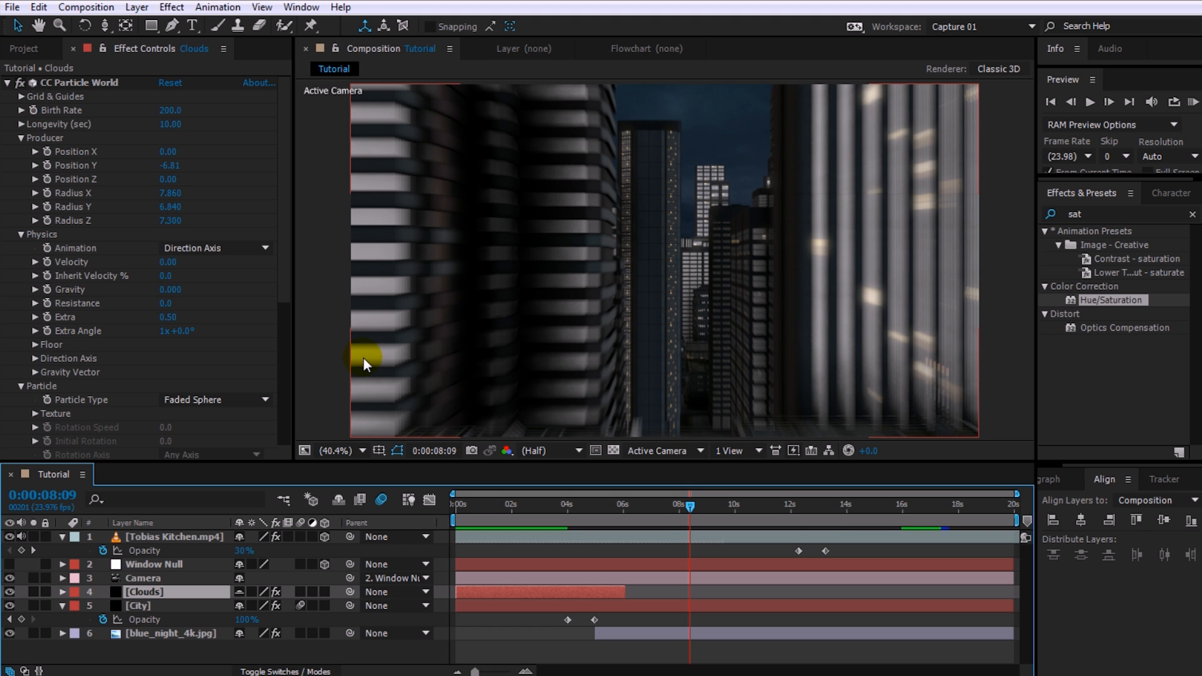
Set Motion Blur Samples to 16 in the City layer's Element effect.
{"action": "left_click", "coordinate": [182, 606]}
{"action": "left_click_drag", "start_coordinate": [288, 139], "coordinate": [275, 388]}
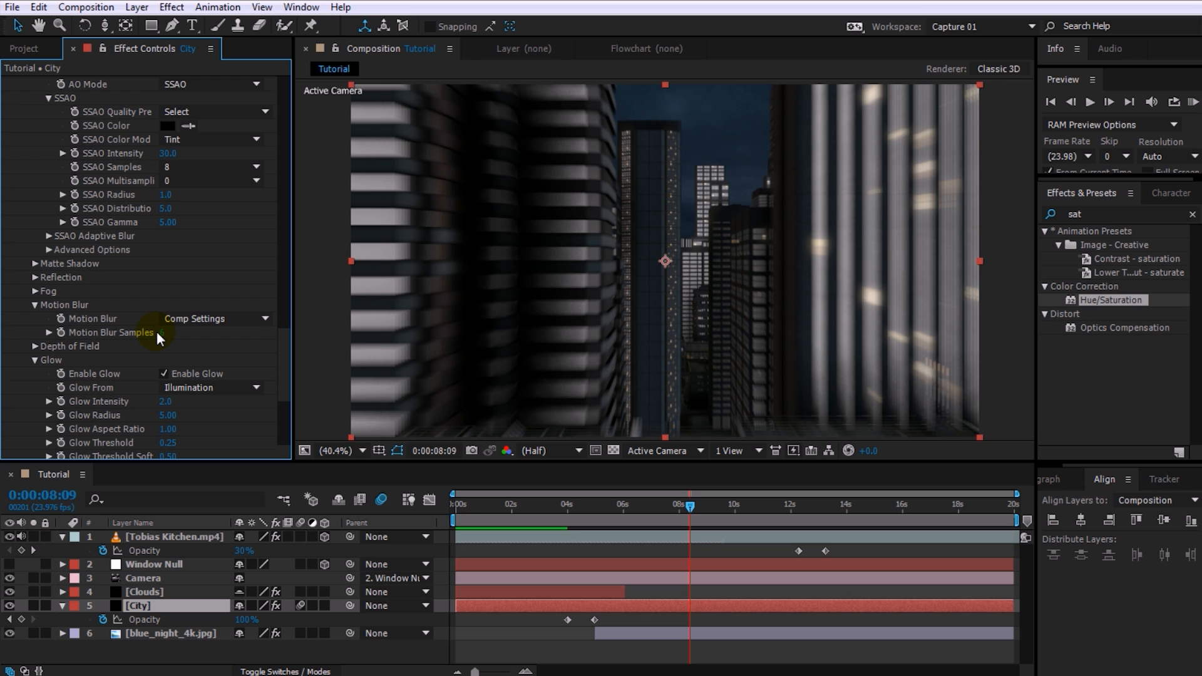
{"action": "type", "text": "16"}
{"action": "left_click", "coordinate": [402, 261]}
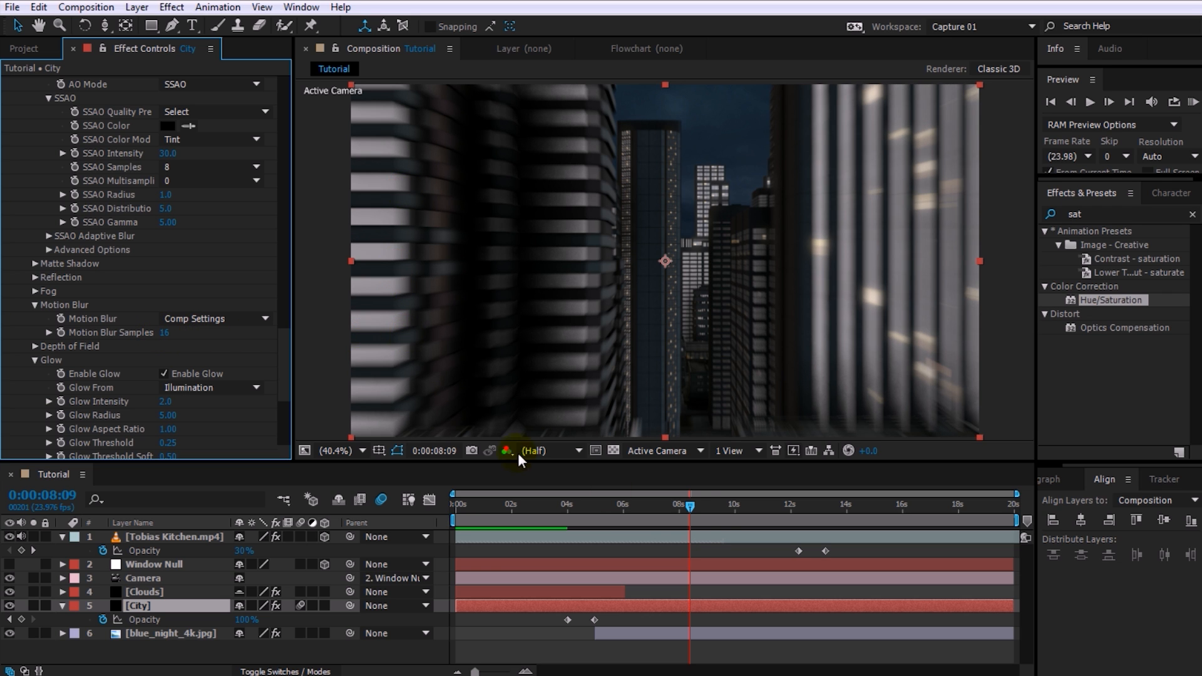
Enable motion blur on the Clouds layer and preview the composition from 0:00:00:00.
{"action": "left_click_drag", "start_coordinate": [689, 508], "coordinate": [451, 510]}
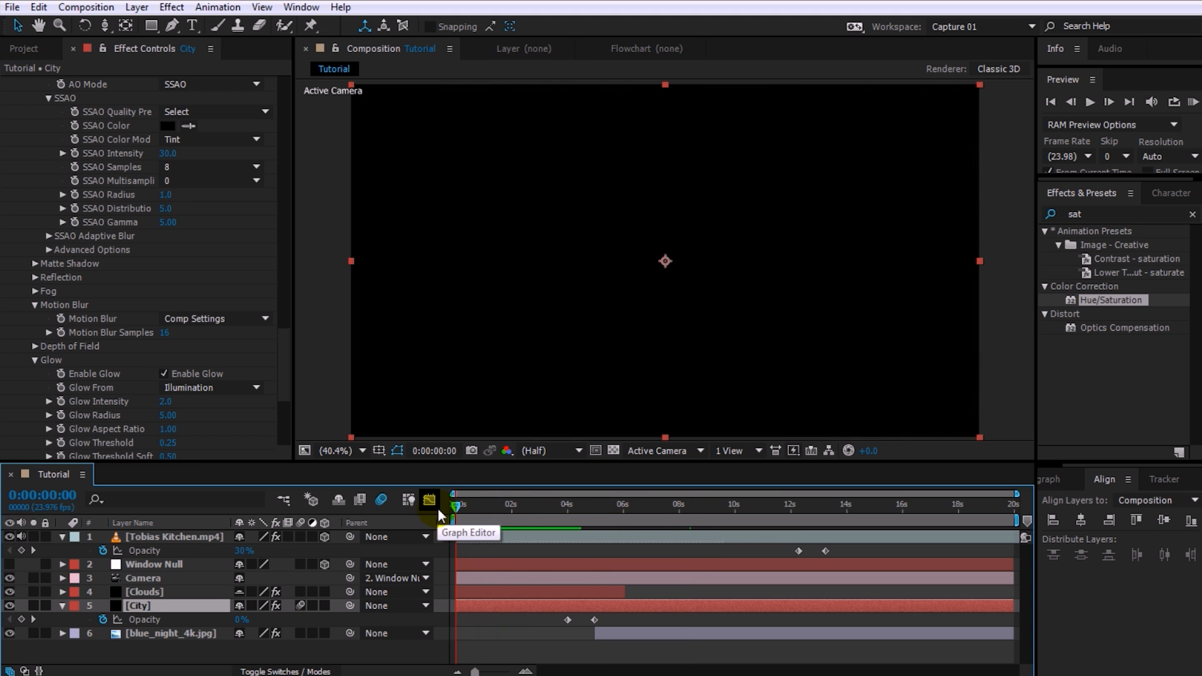
{"action": "left_click", "coordinate": [298, 591]}
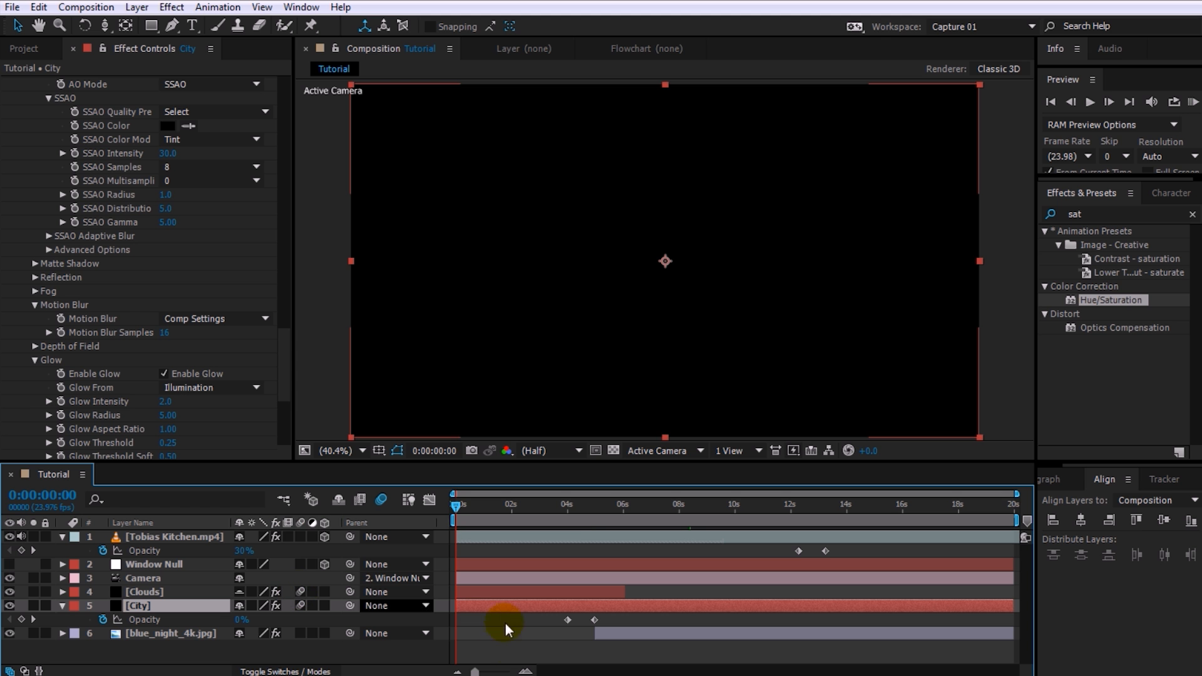
{"action": "key", "text": "space"}
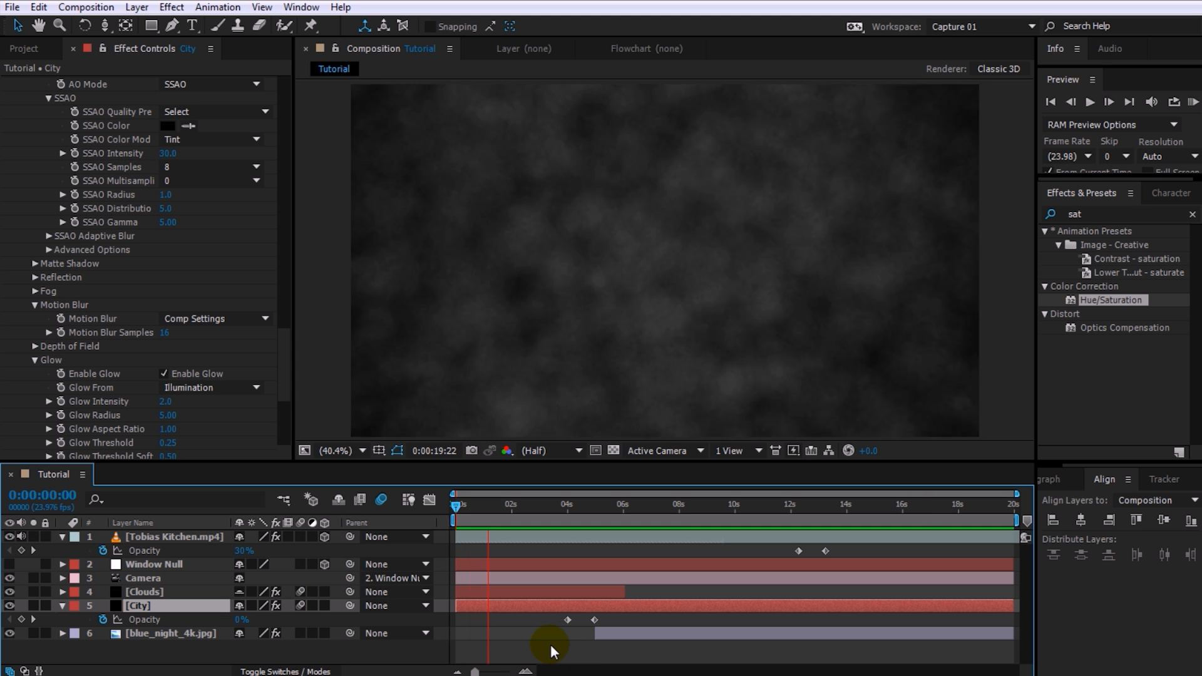